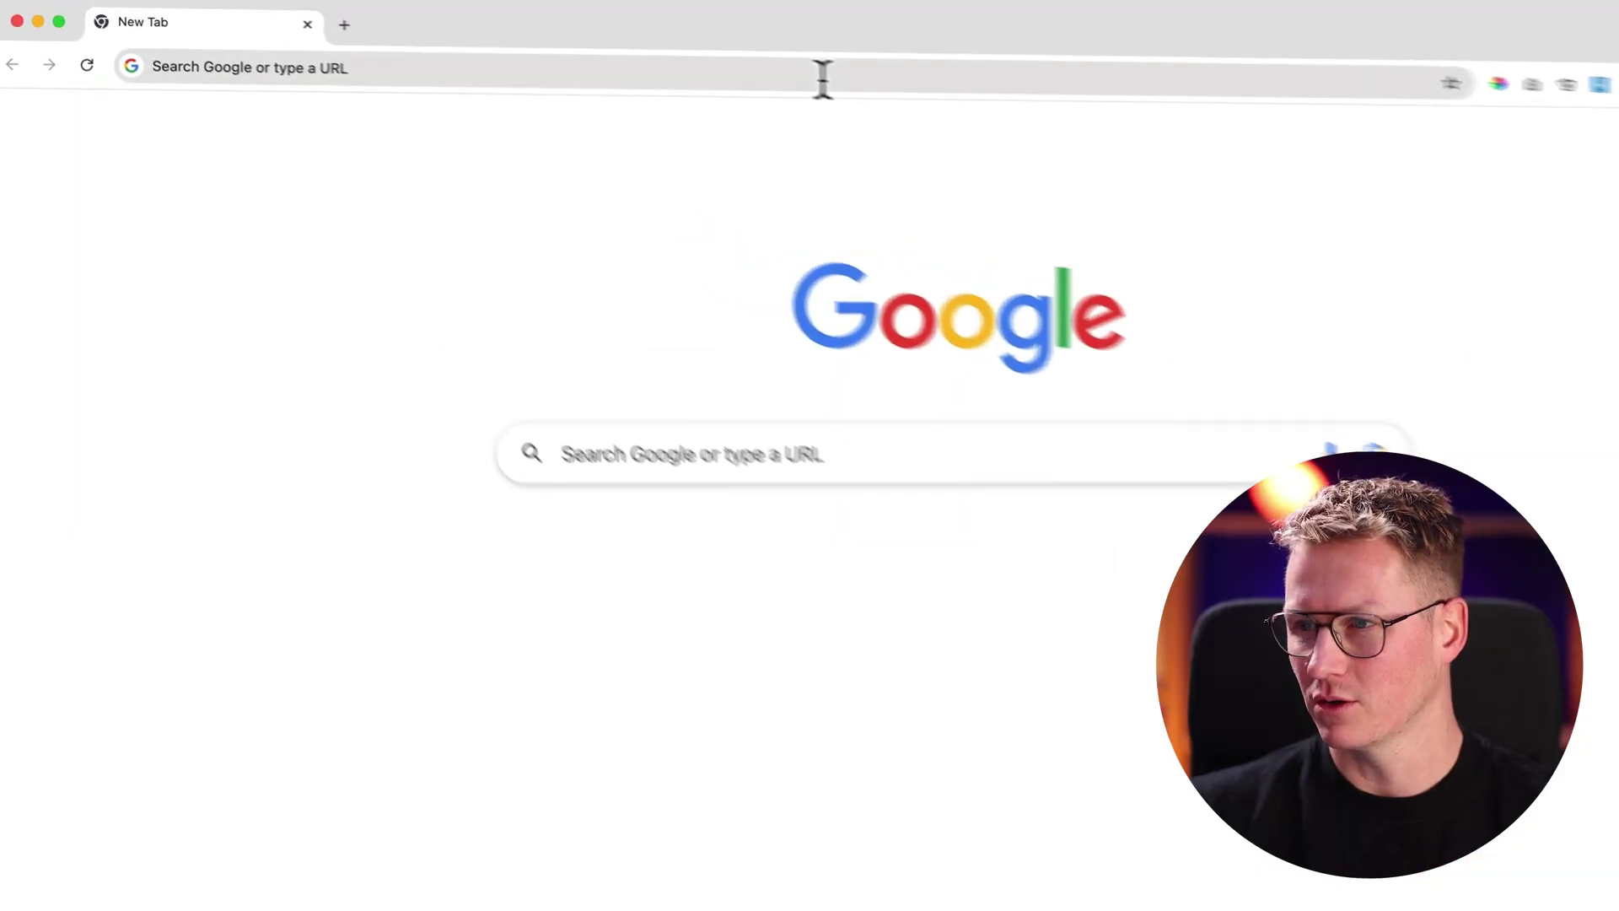
Step: Browse the sowmedia.nl Website ontwikkeling Portfolio, then leave only a blank new tab
{"action": "left_click", "coordinate": [822, 79]}
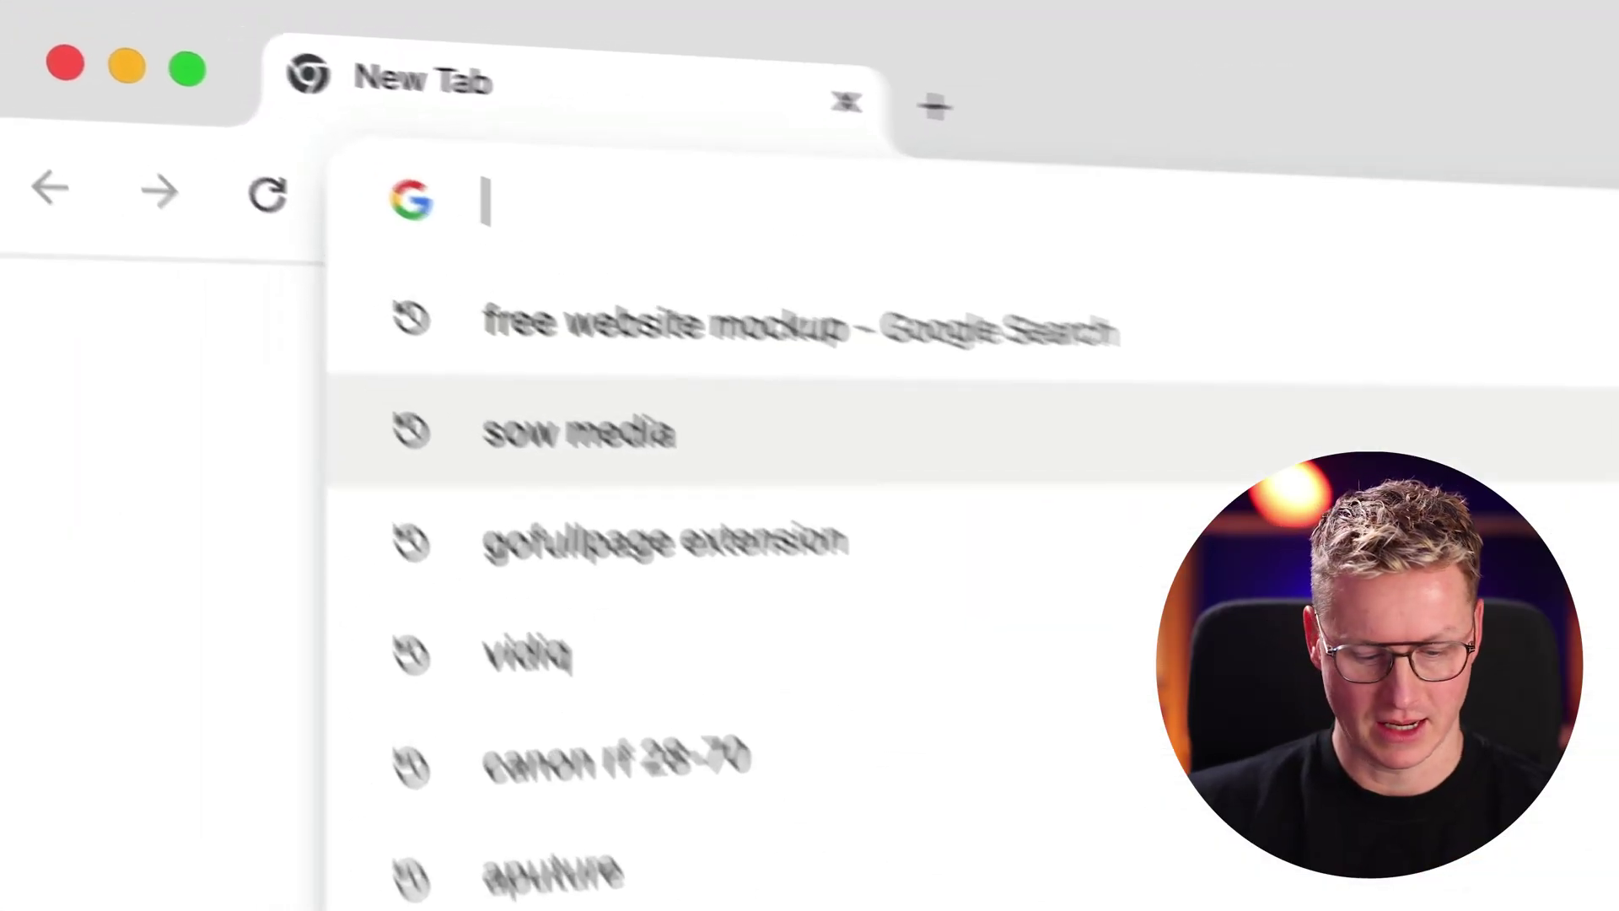
{"action": "type", "text": "sowmedia.nl"}
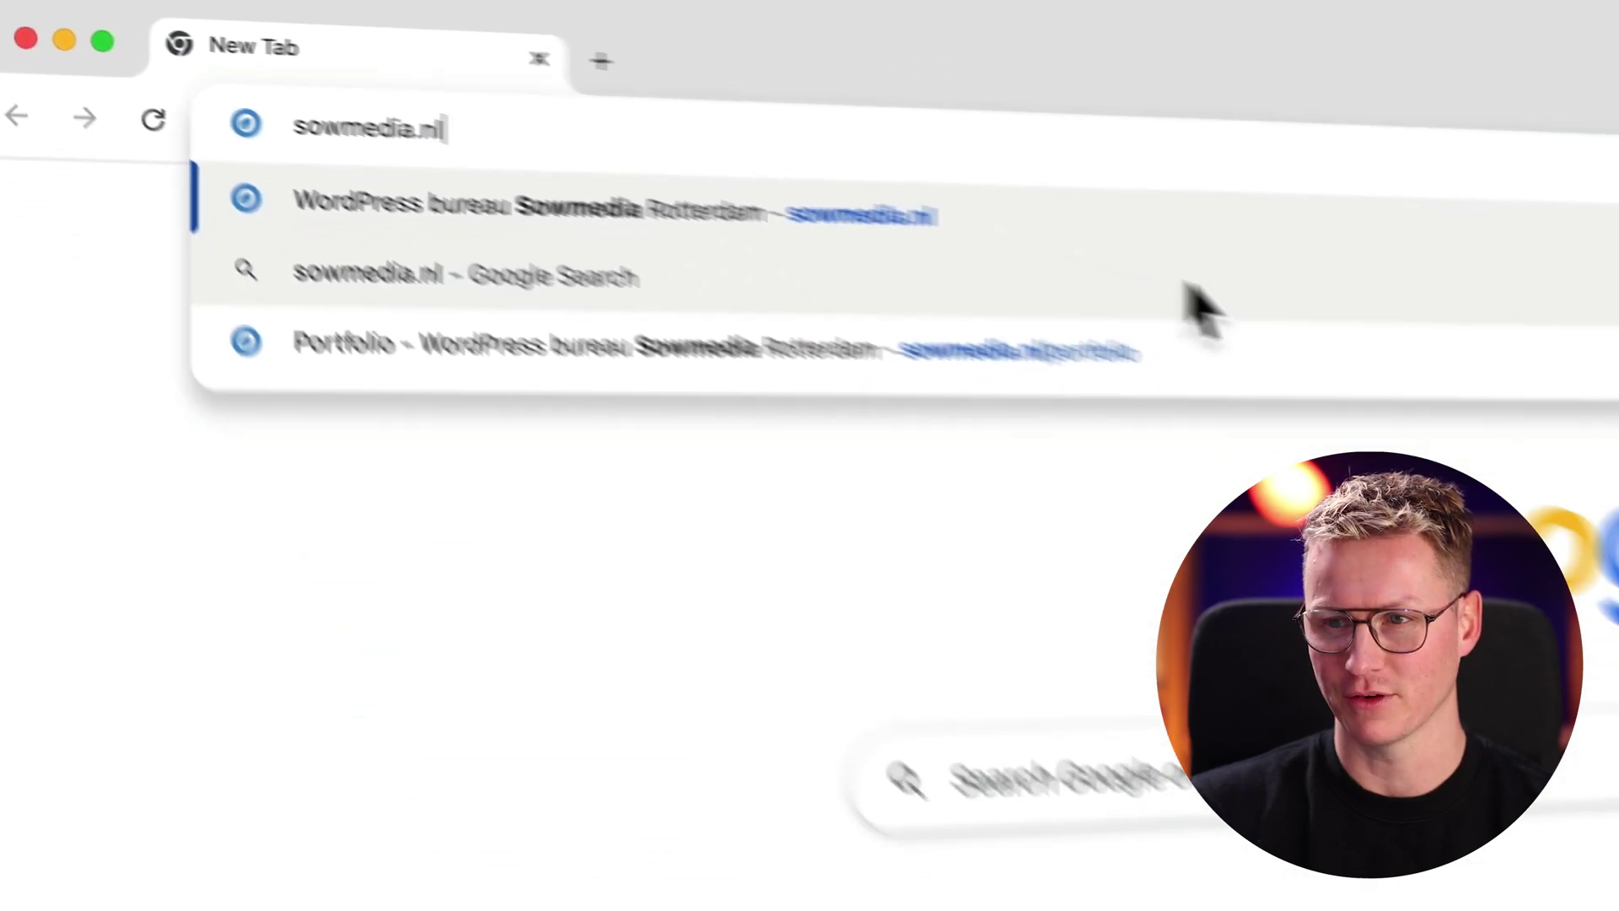
{"action": "key", "text": "Return"}
{"action": "mouse_move", "coordinate": [633, 144]}
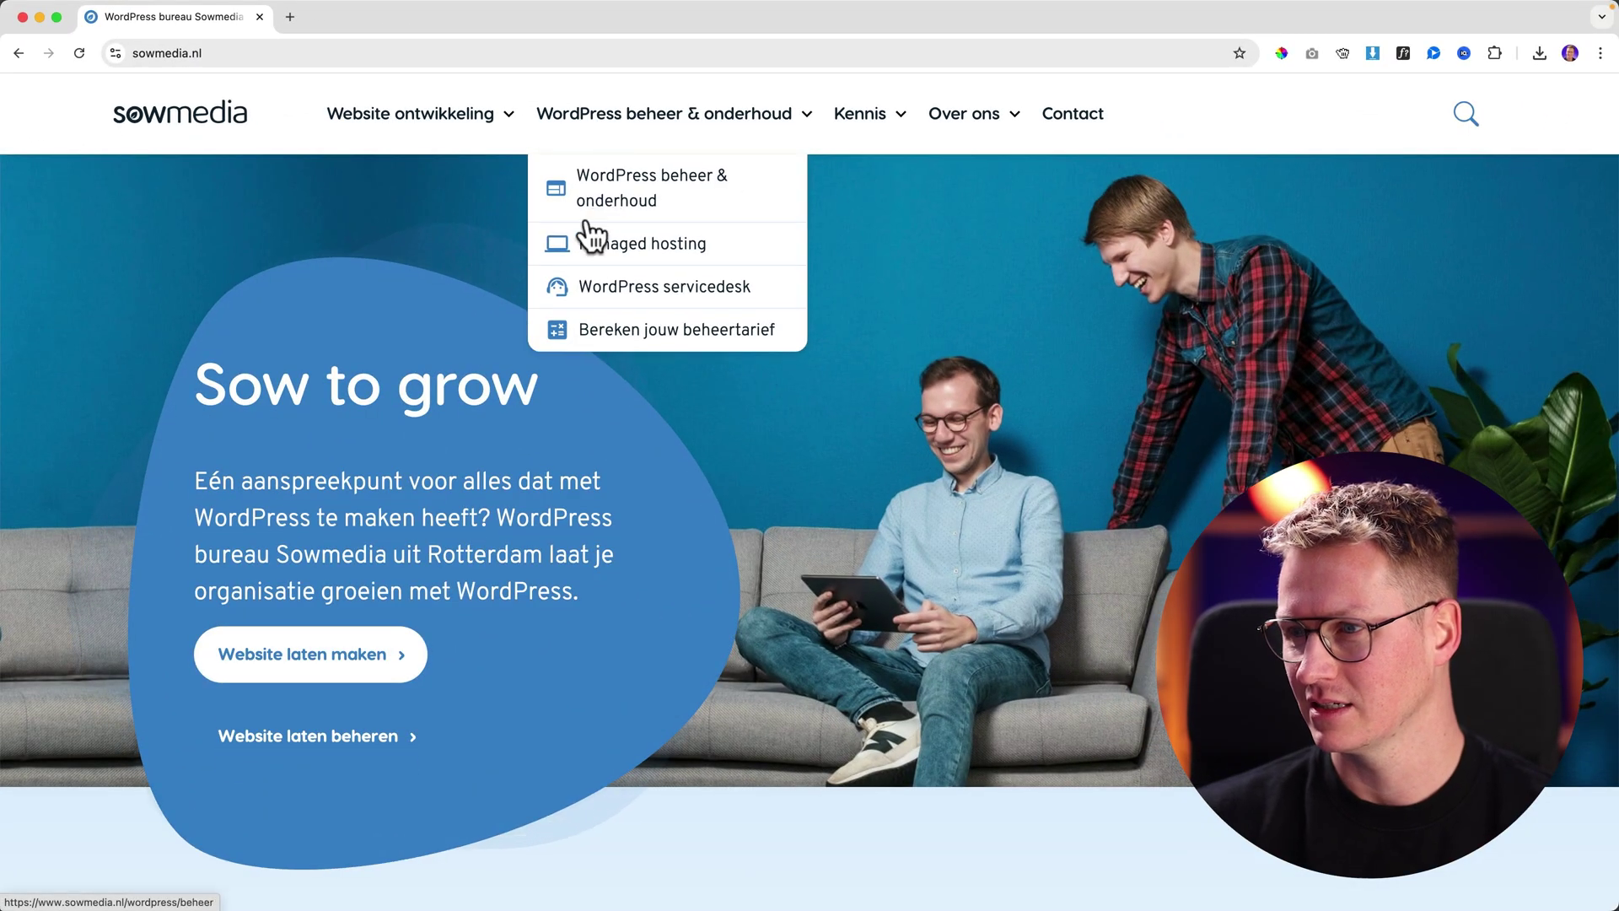
{"action": "mouse_move", "coordinate": [446, 125]}
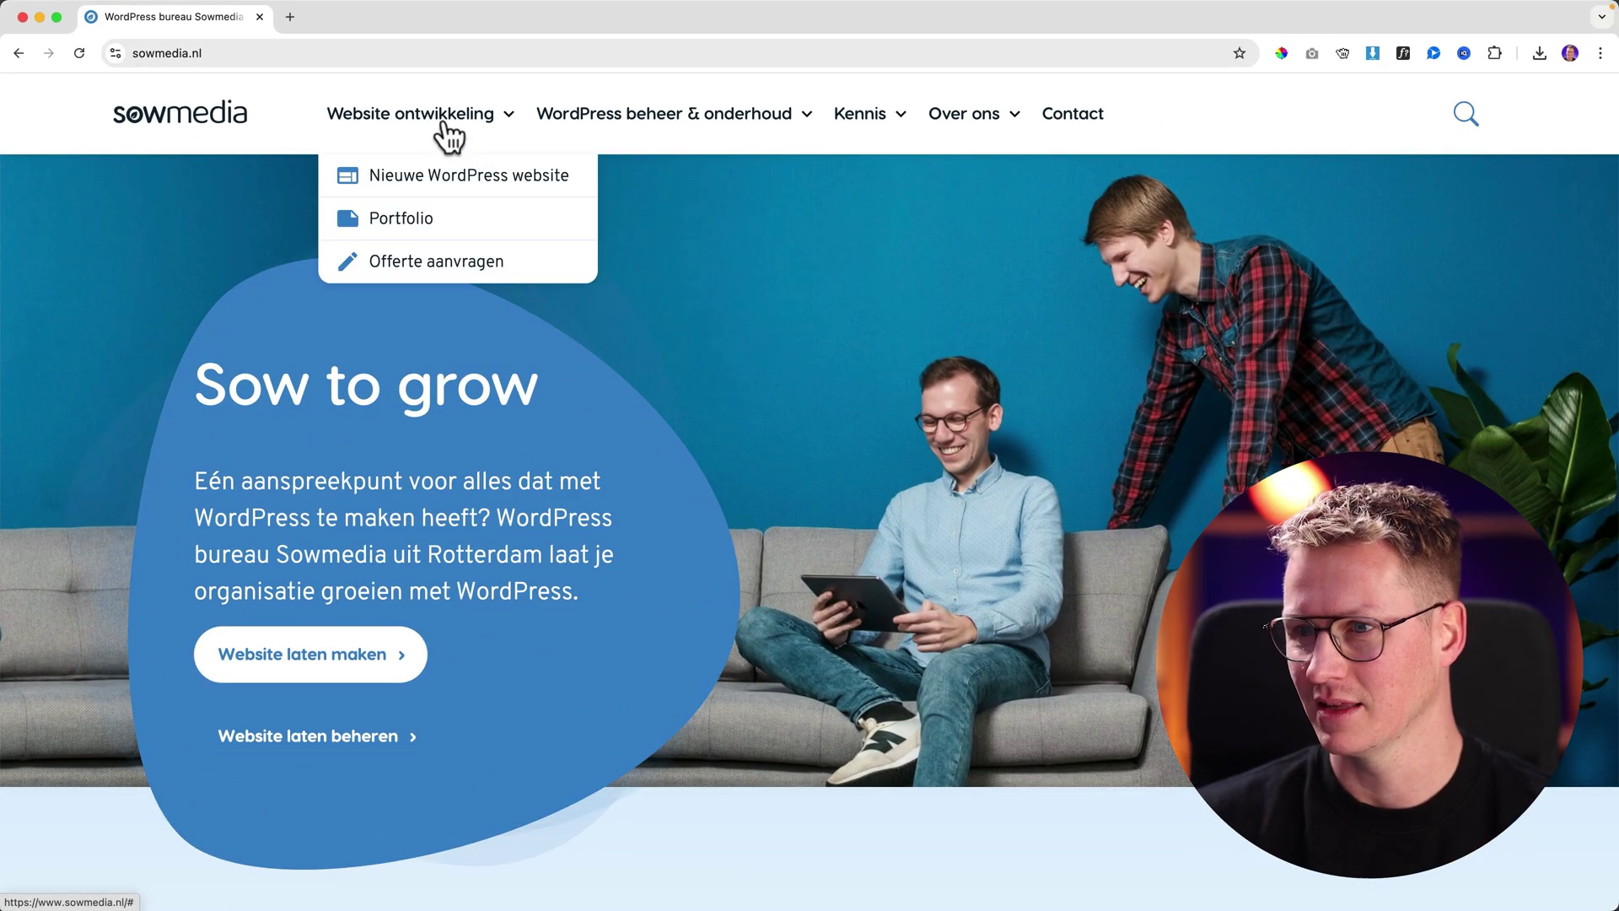
{"action": "left_click", "coordinate": [428, 226]}
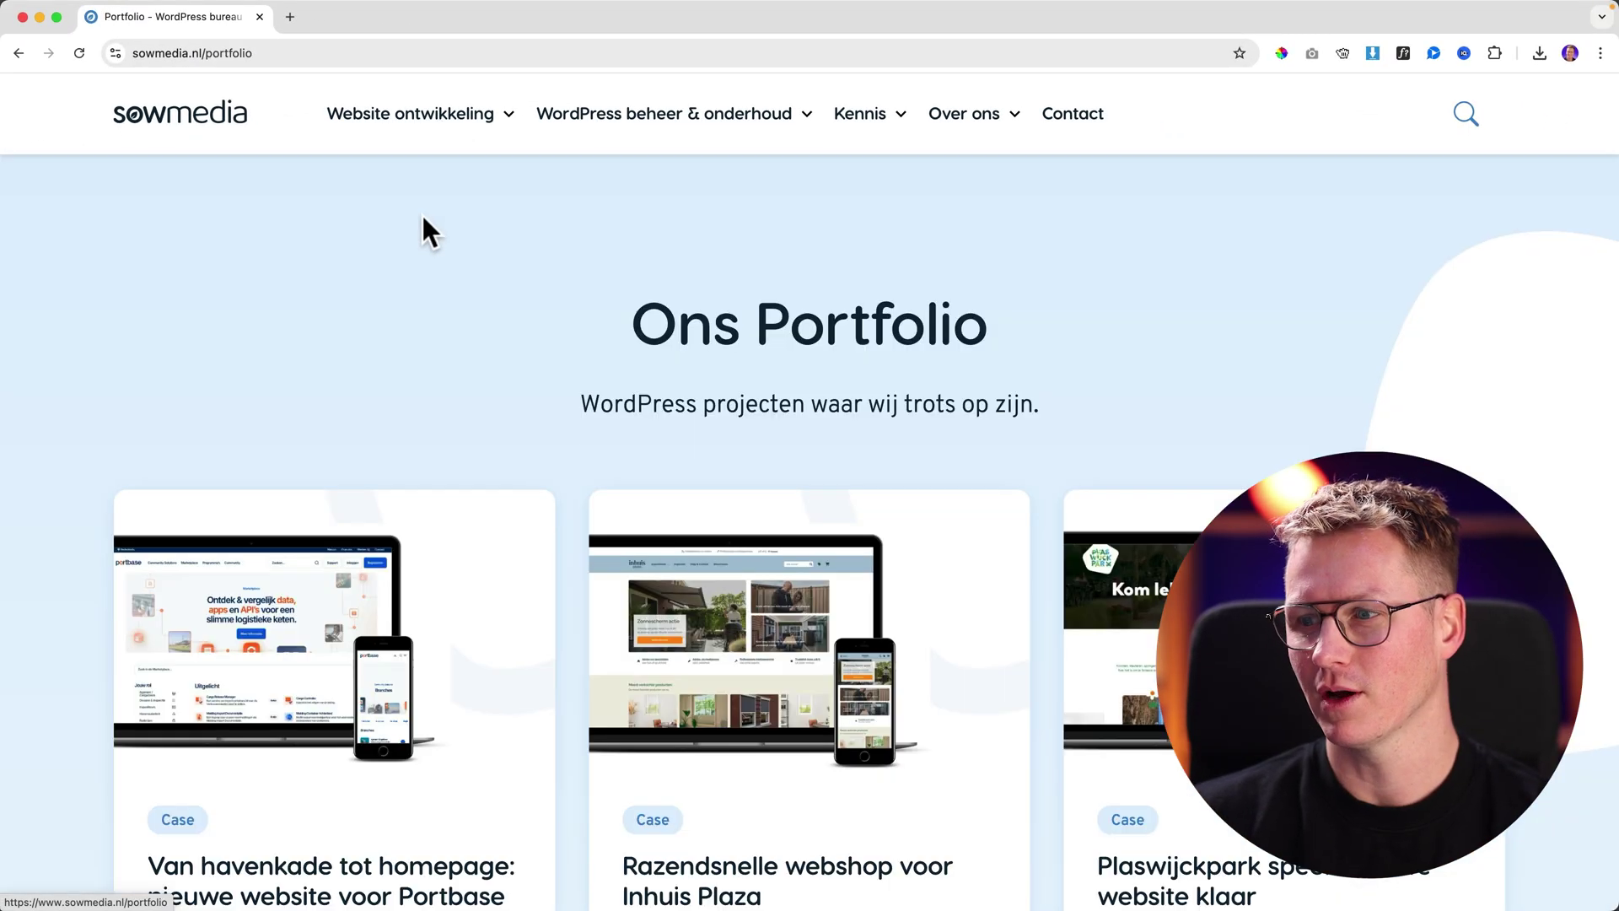
{"action": "scroll", "coordinate": [492, 263], "scroll_direction": "down", "scroll_amount": 5}
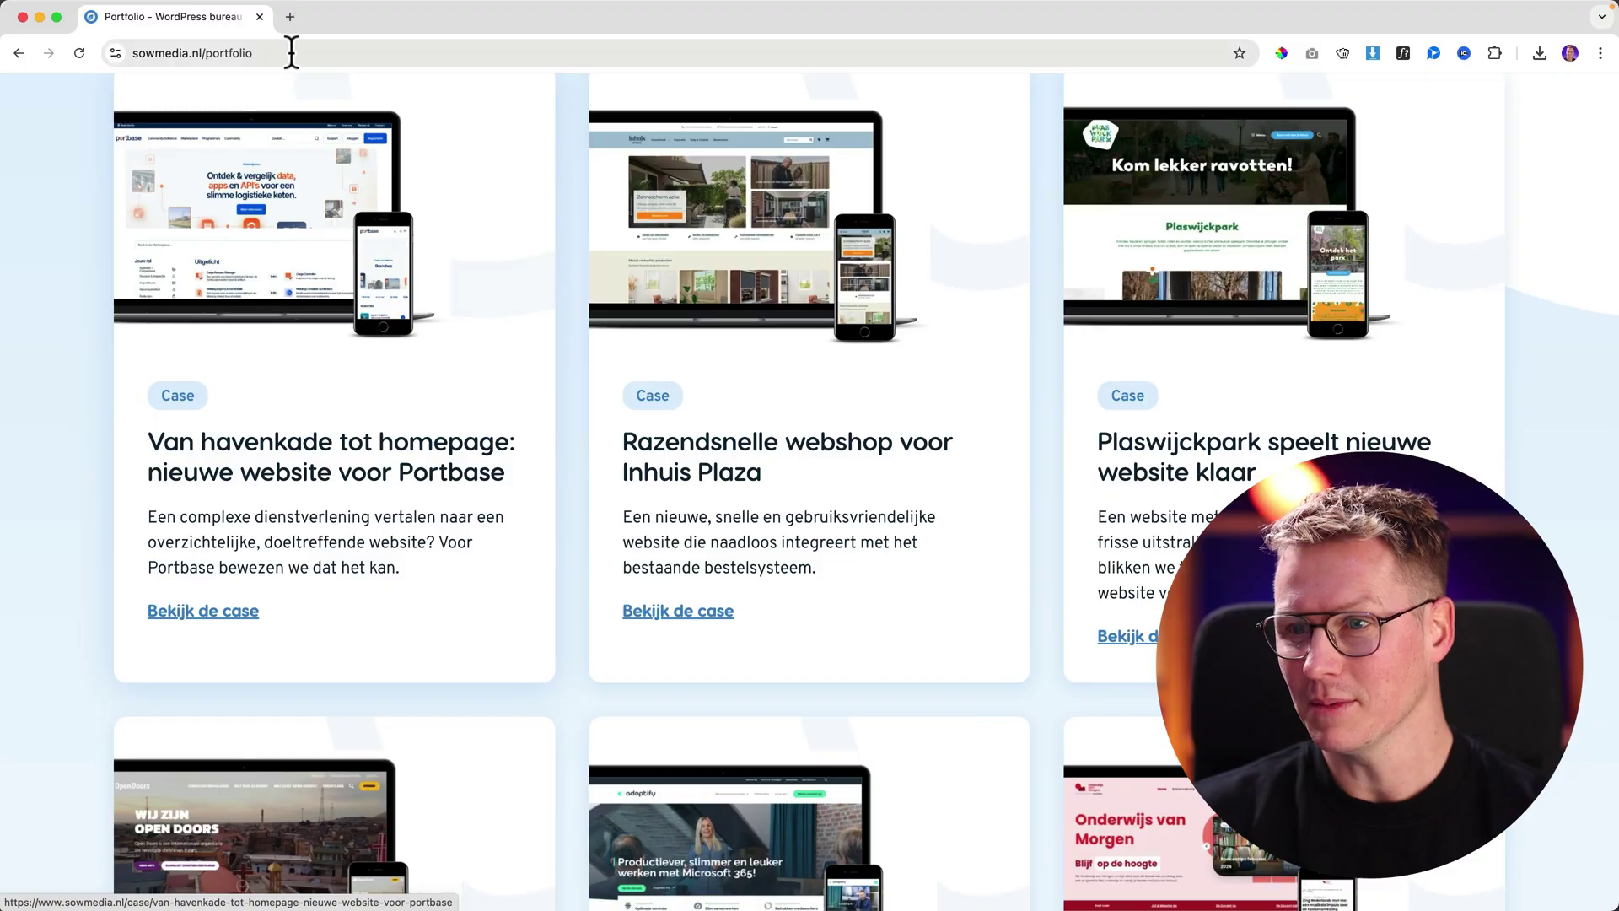
{"action": "left_click", "coordinate": [290, 19]}
{"action": "left_click", "coordinate": [260, 17]}
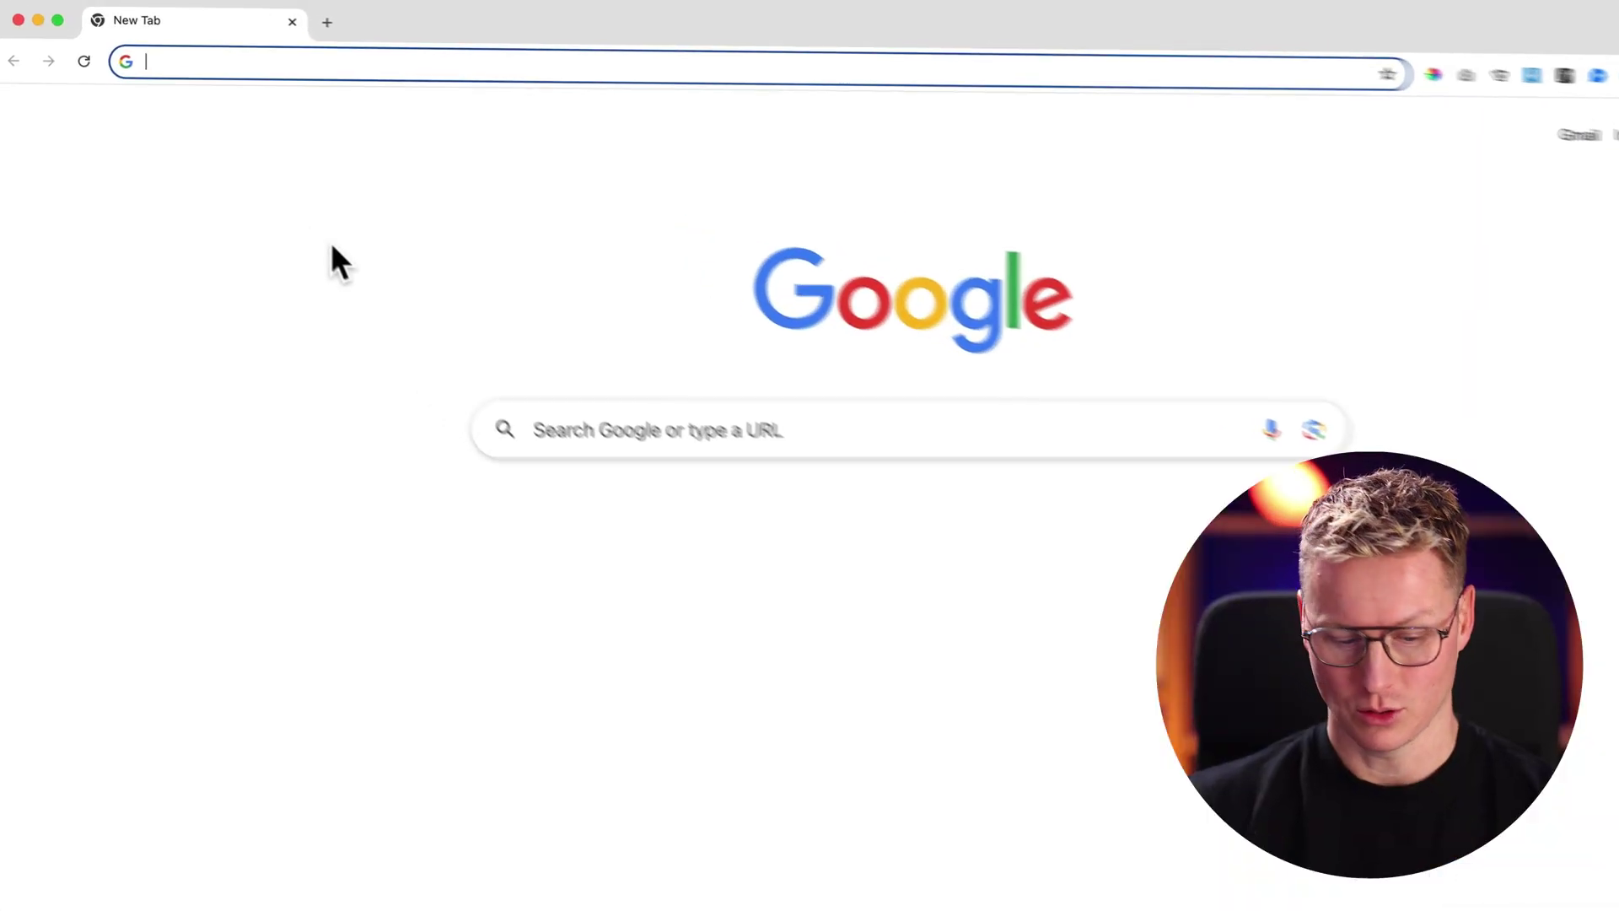
Step: Go to ferdy.com/gofullpage to reach the GoFullPage Web Store listing
{"action": "type", "text": "ferdy.com"}
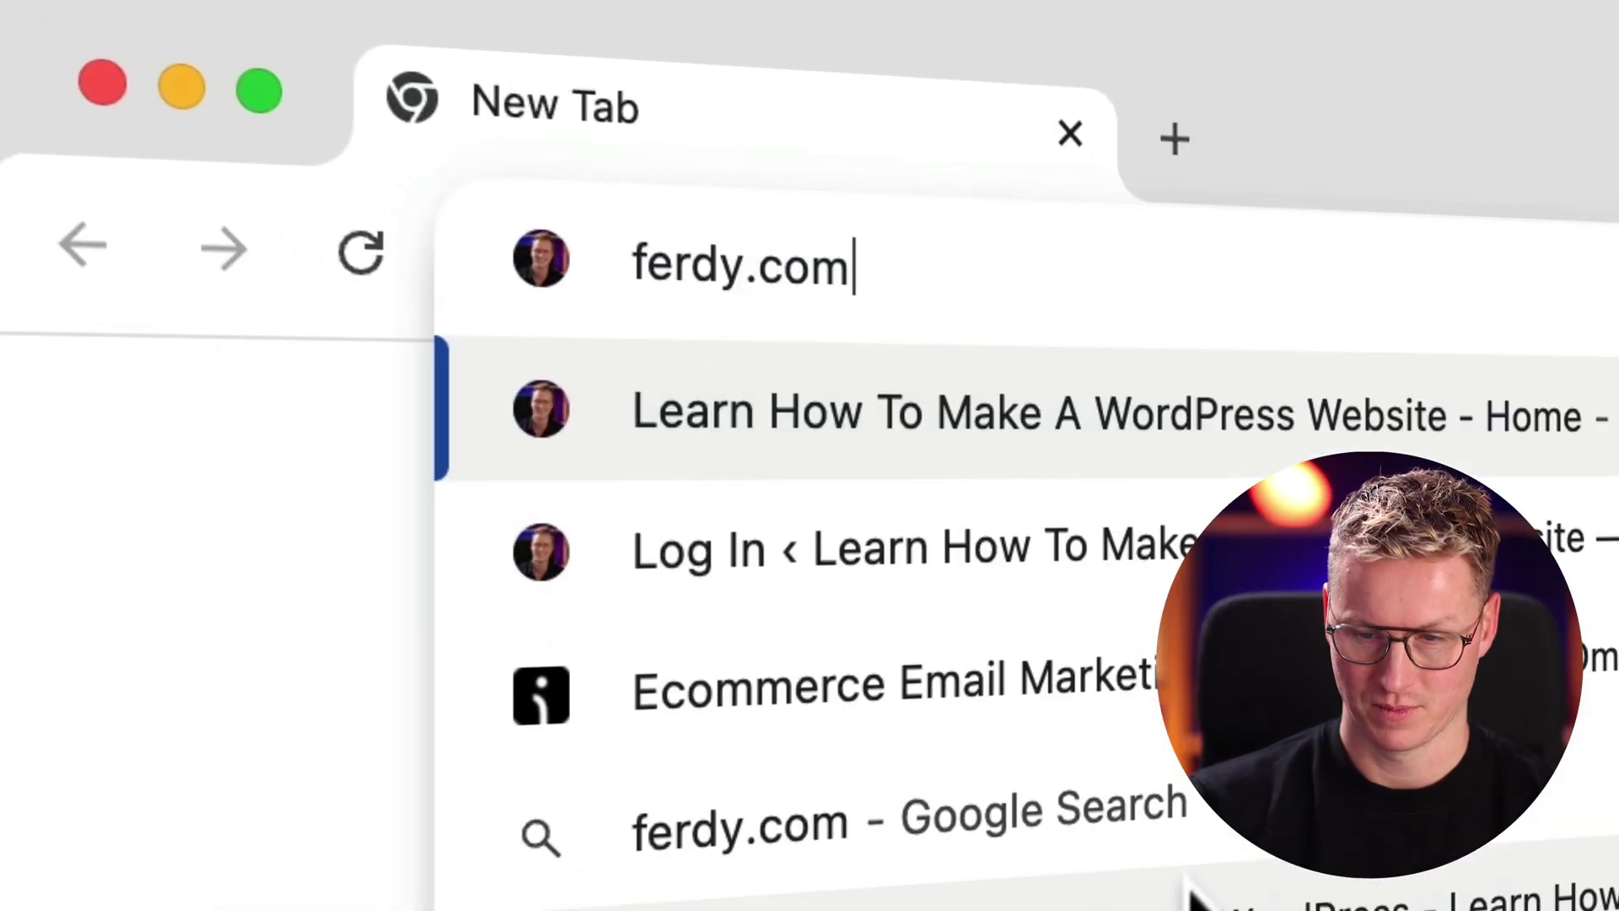
{"action": "type", "text": "/gofu"}
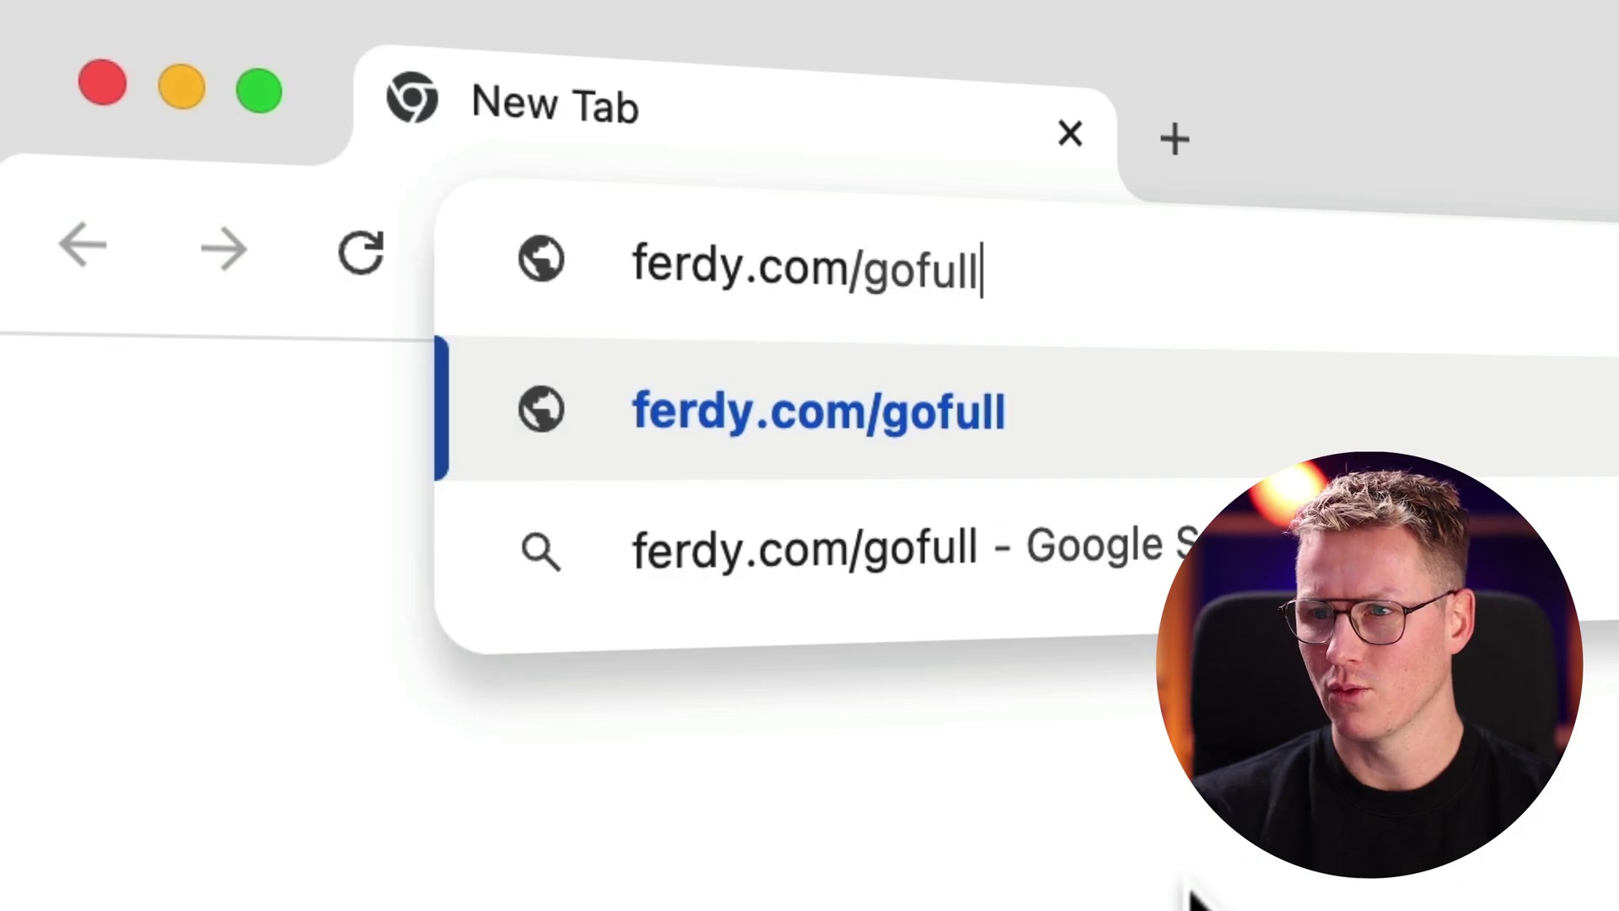
{"action": "type", "text": "ll"}
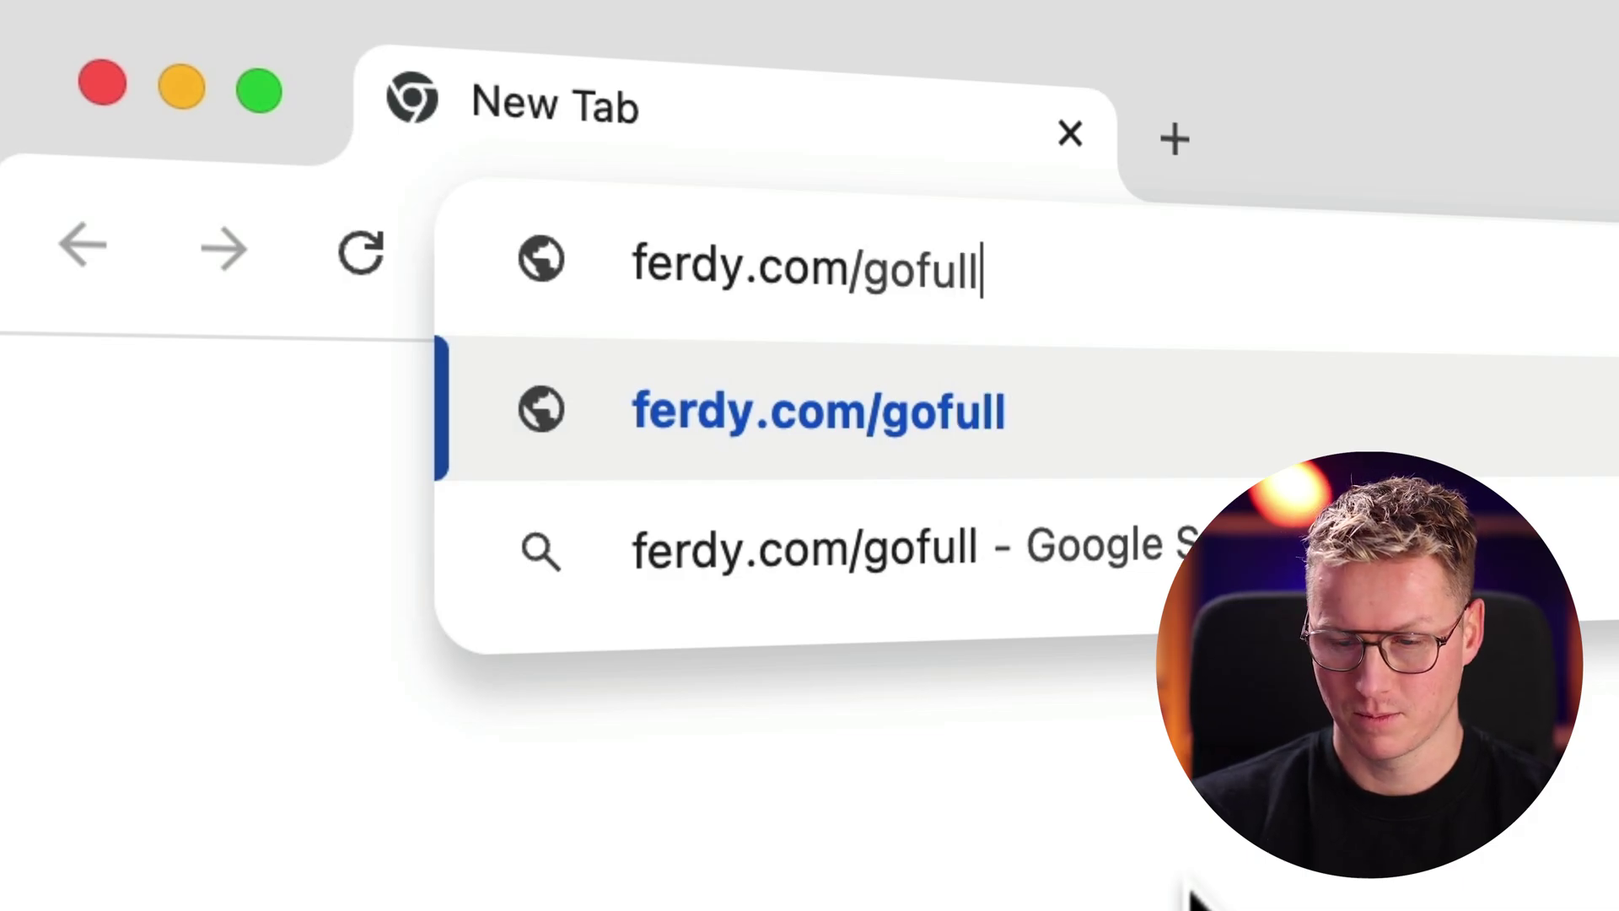
{"action": "type", "text": "page"}
{"action": "key", "text": "Return"}
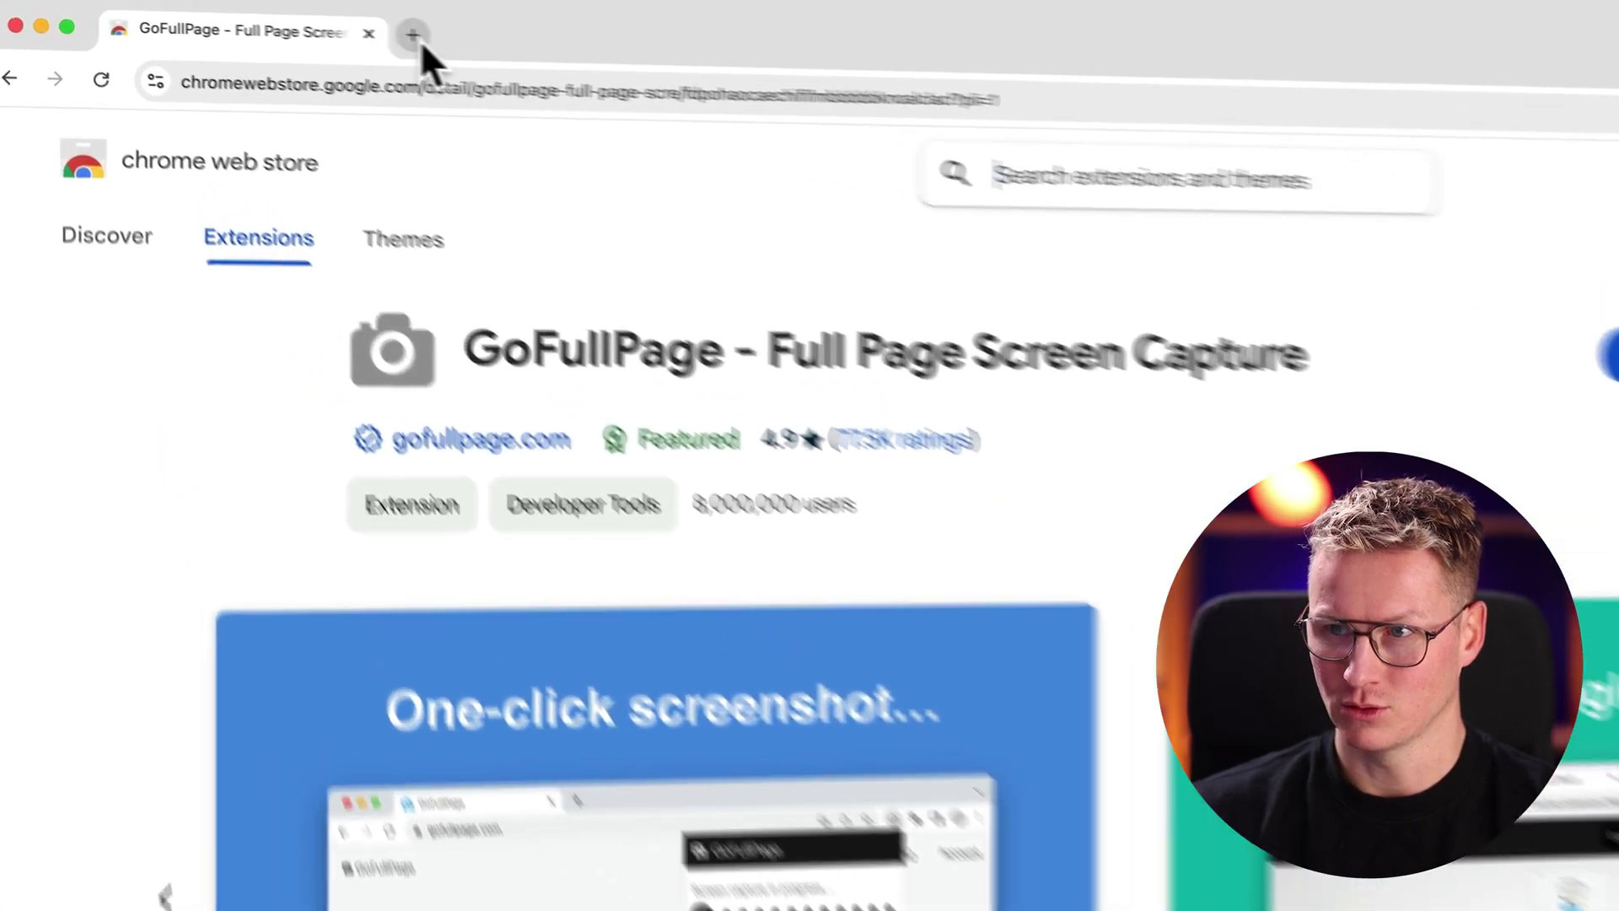
Step: Load ferdy.com in a new tab and close the GoFullPage store tab
{"action": "left_click", "coordinate": [289, 17]}
{"action": "type", "text": "ferdy.c"}
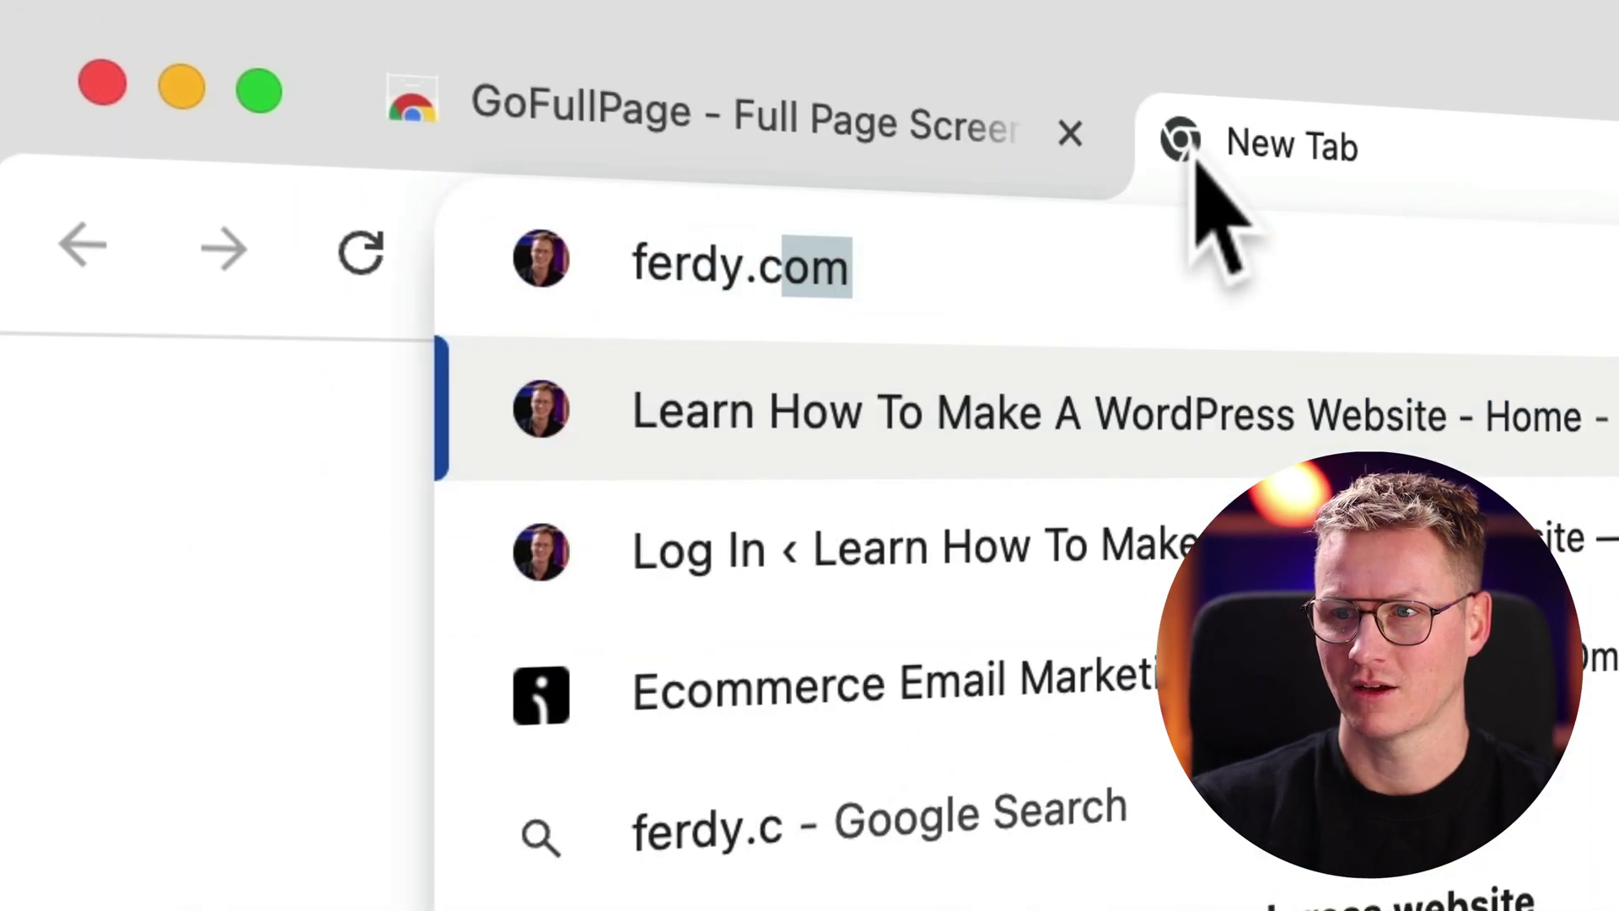
{"action": "key", "text": "Return"}
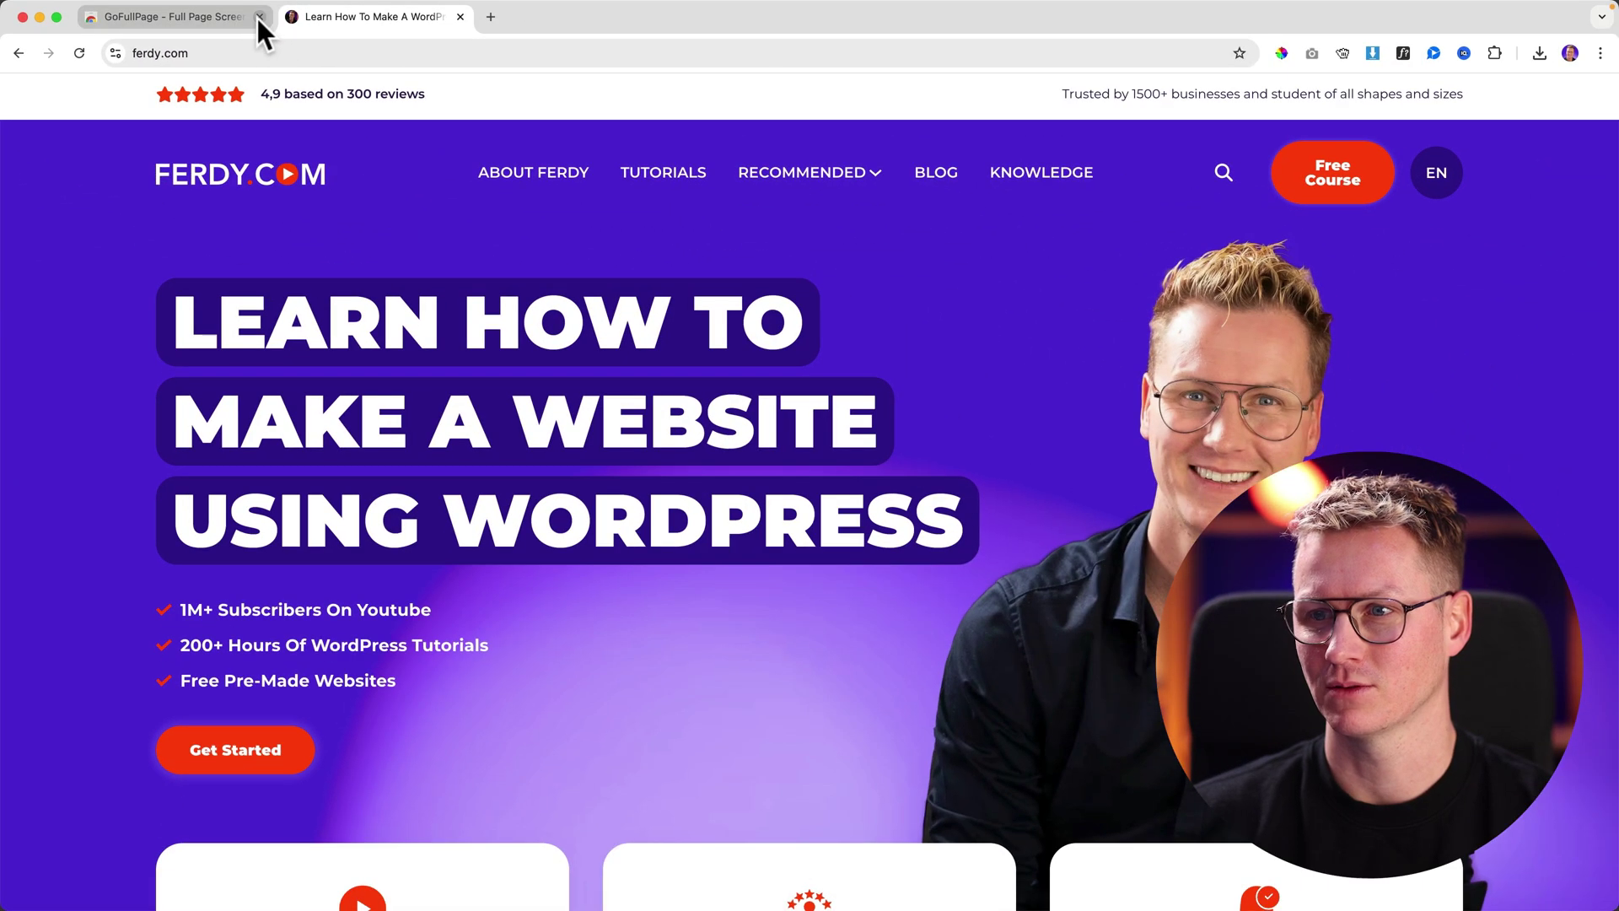
{"action": "left_click", "coordinate": [1069, 132]}
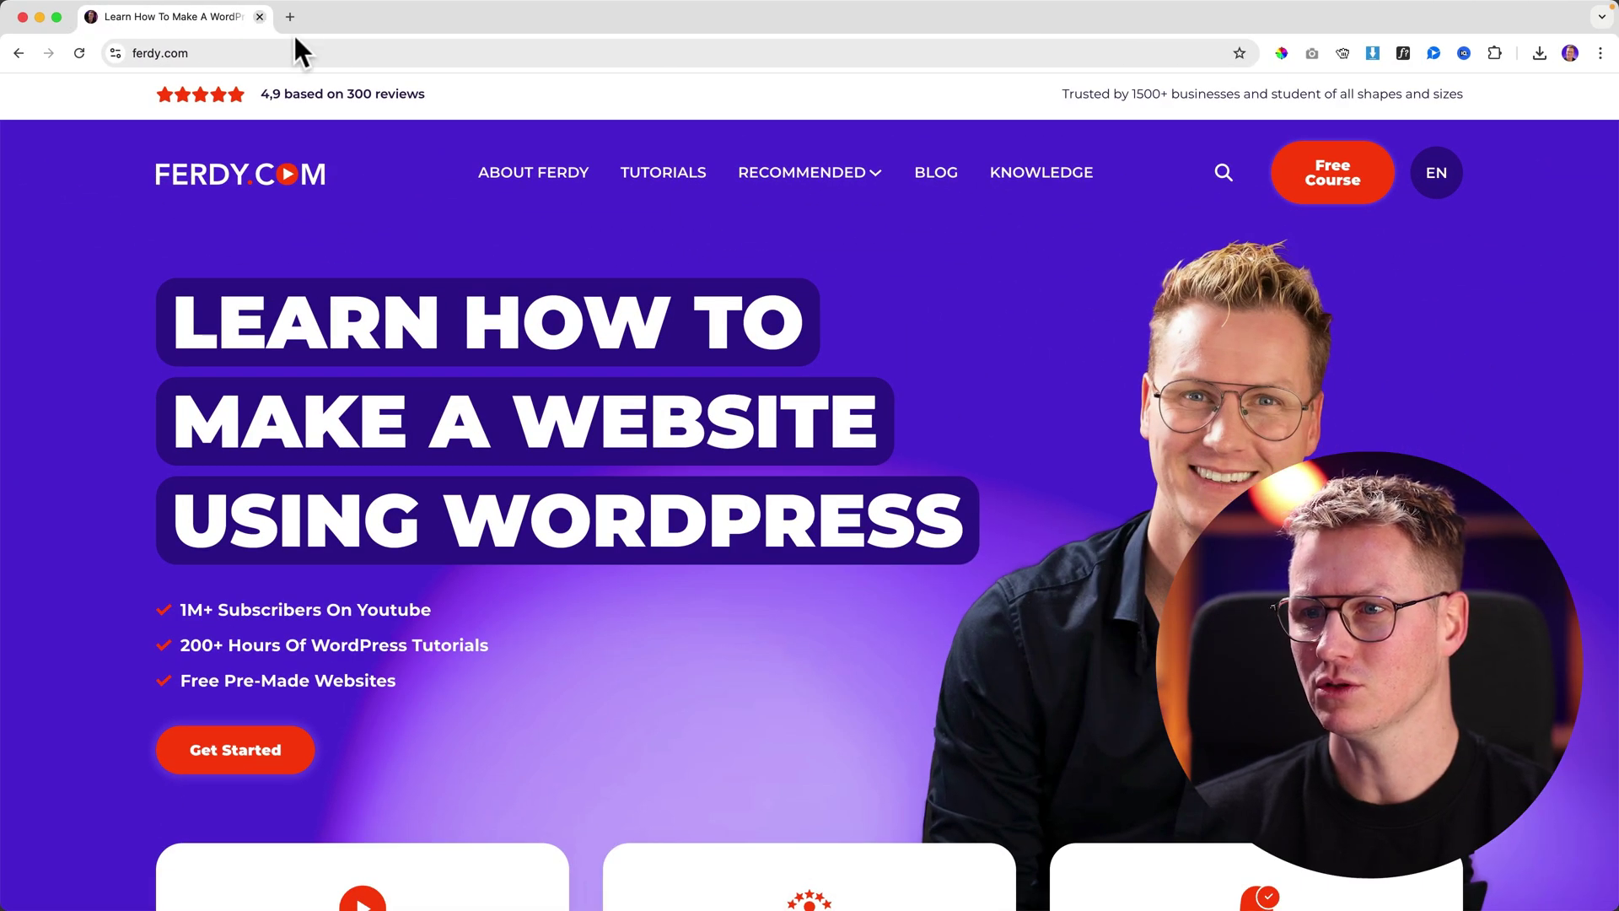
Step: Scroll through the ferdy.com homepage and capture it with the GoFullPage extension
{"action": "scroll", "coordinate": [872, 307], "scroll_direction": "down", "scroll_amount": 10}
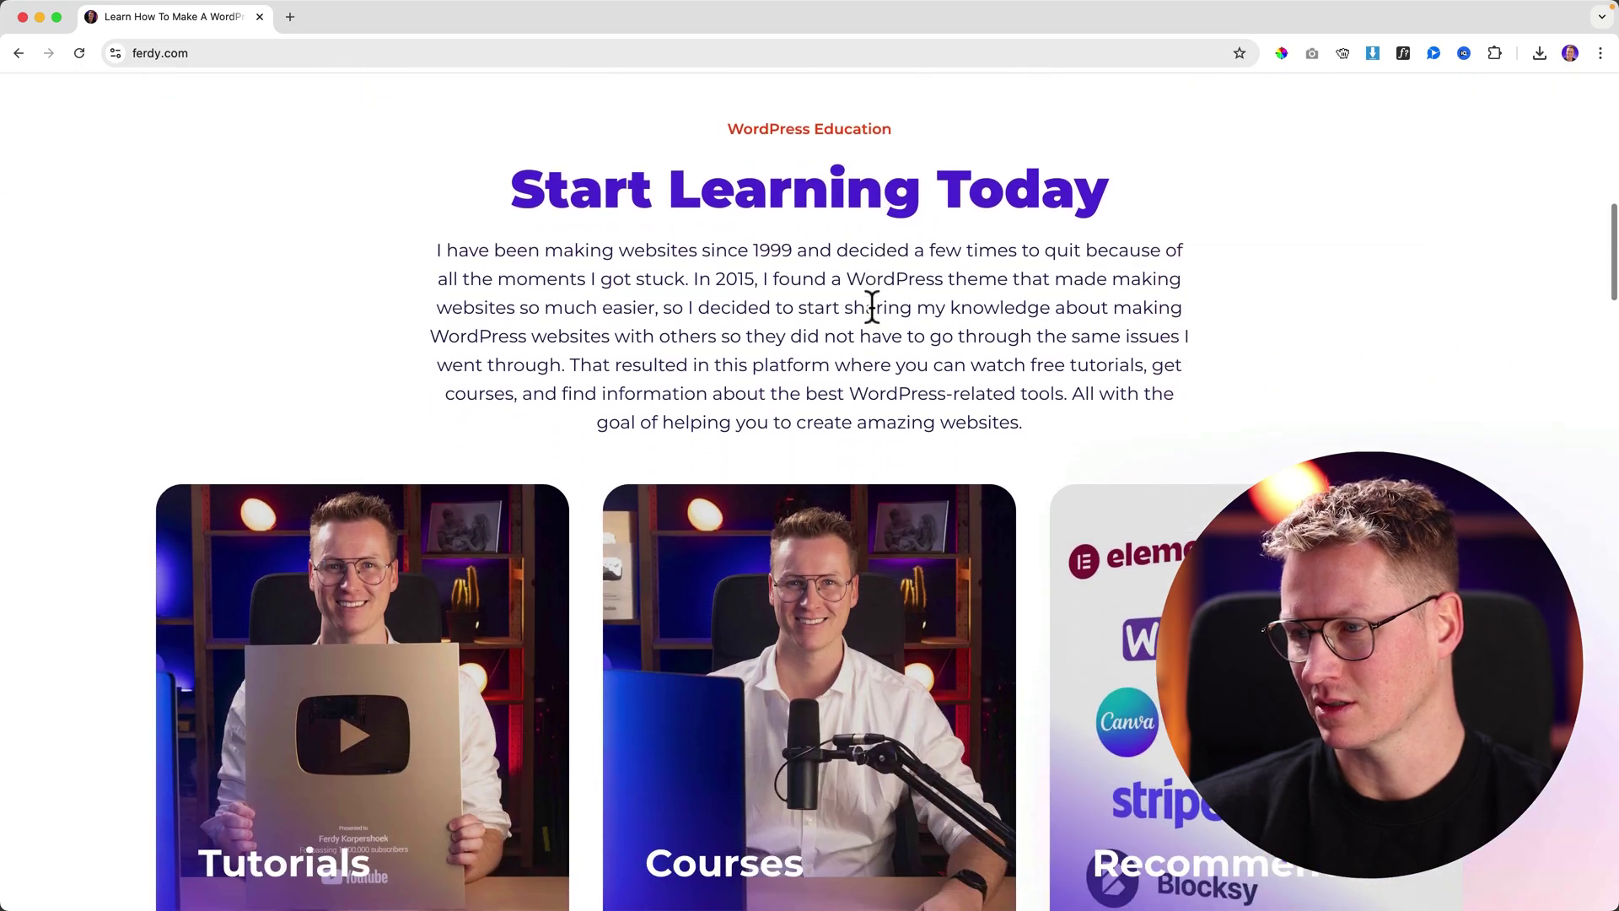
{"action": "scroll", "coordinate": [848, 321], "scroll_direction": "down", "scroll_amount": 20}
{"action": "scroll", "coordinate": [850, 323], "scroll_direction": "down", "scroll_amount": 15}
{"action": "scroll", "coordinate": [847, 331], "scroll_direction": "down", "scroll_amount": 12}
{"action": "scroll", "coordinate": [846, 342], "scroll_direction": "up", "scroll_amount": 20}
{"action": "scroll", "coordinate": [880, 332], "scroll_direction": "up", "scroll_amount": 10}
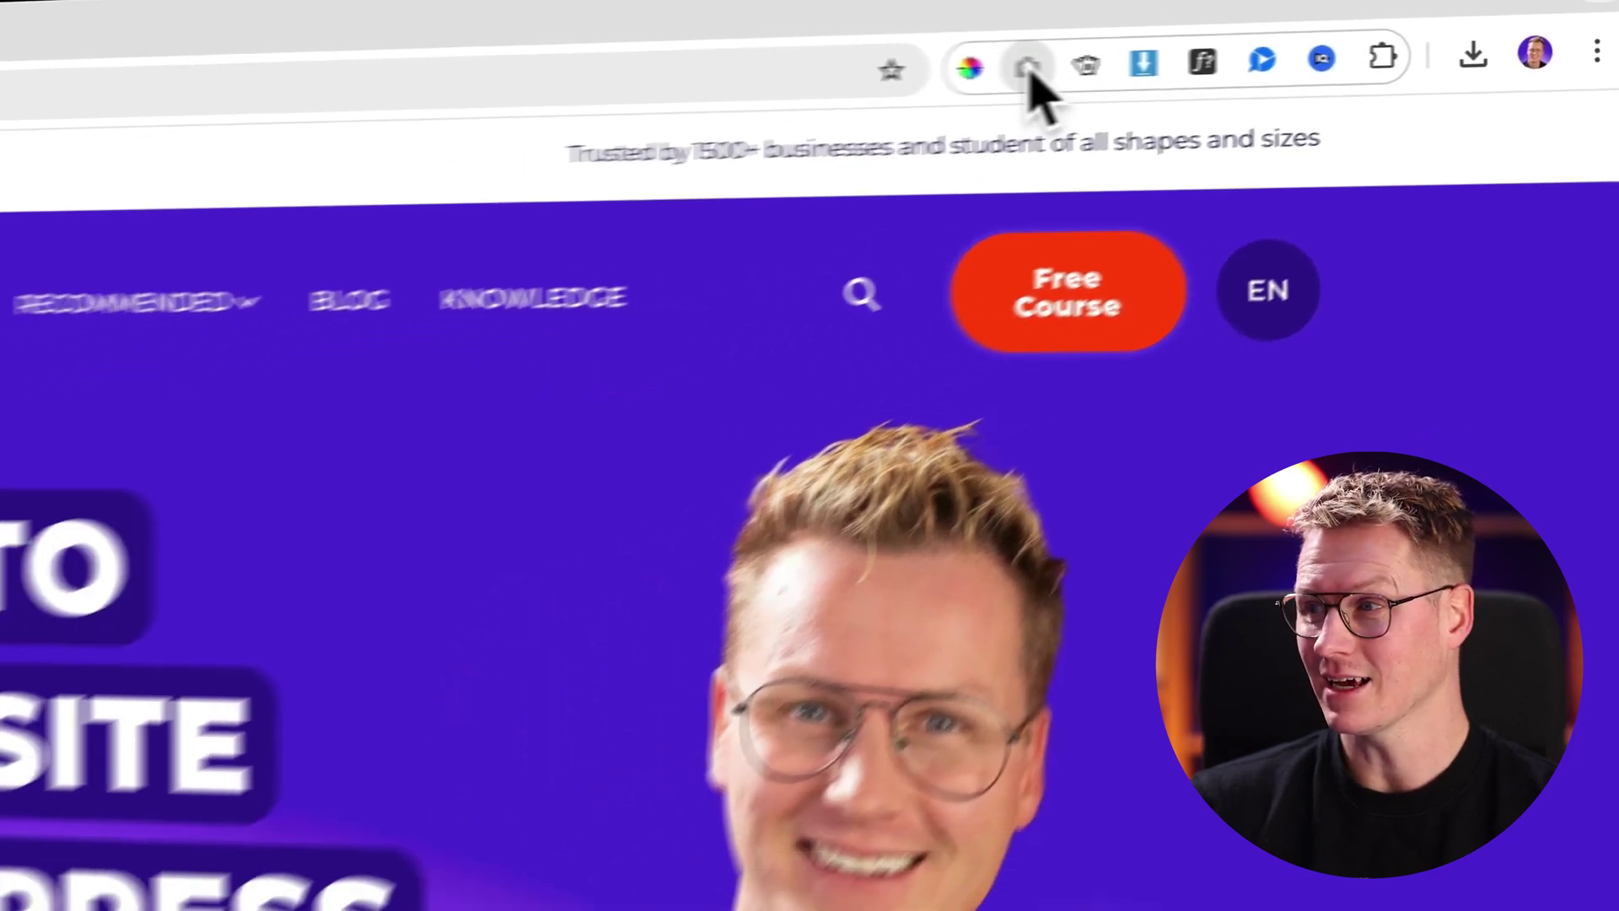
{"action": "left_click", "coordinate": [818, 78]}
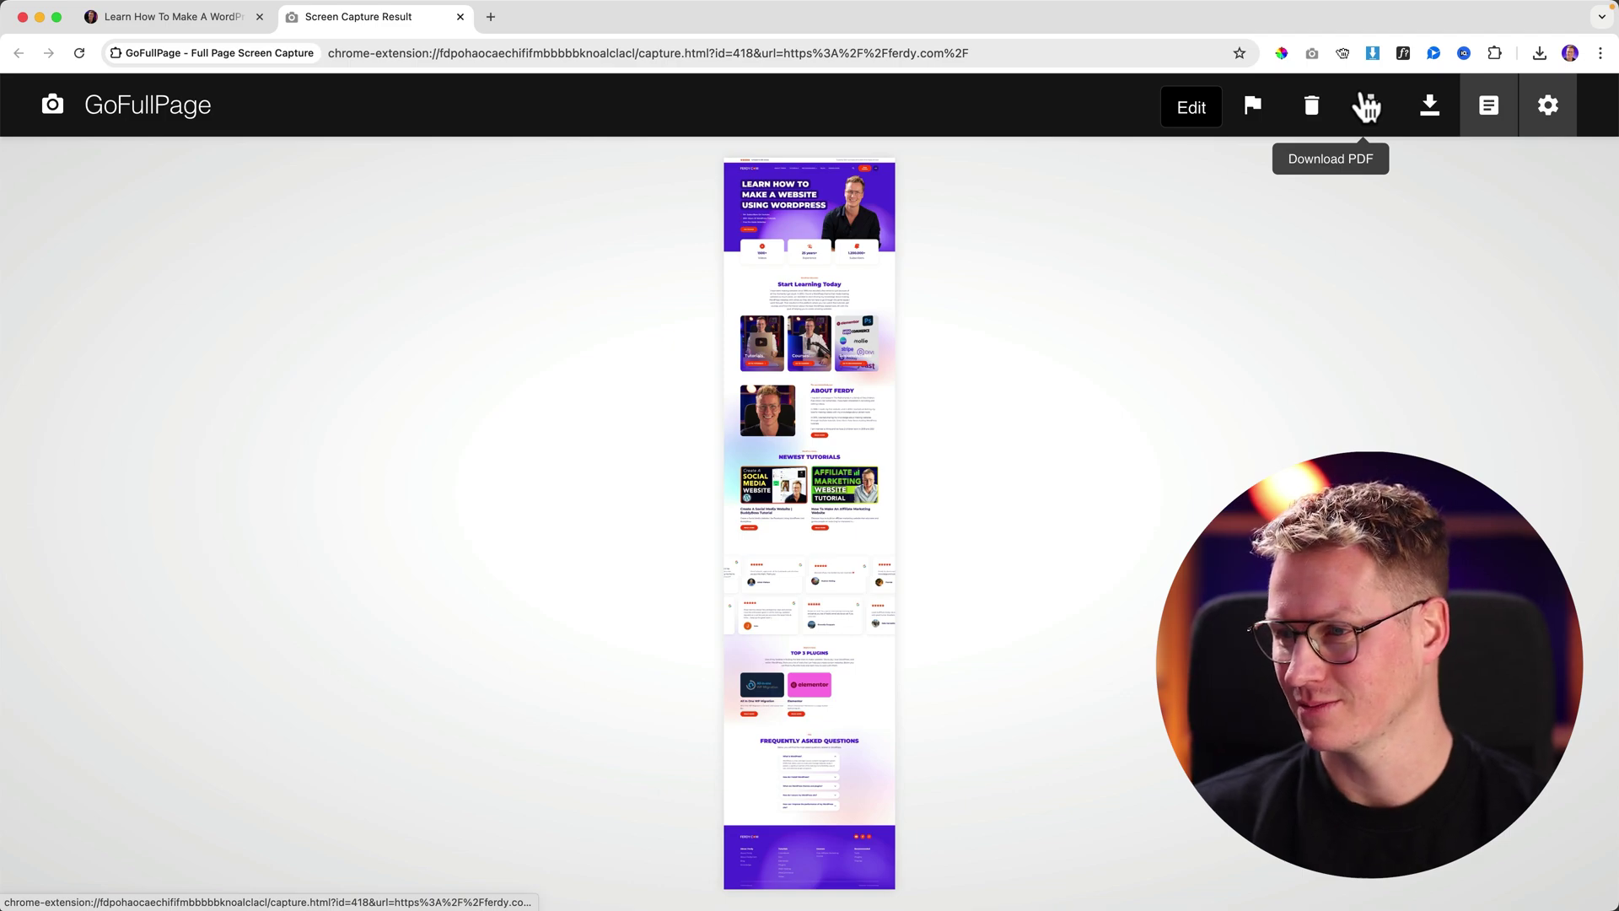
Step: Download the capture as a 14.1 MB PNG and inspect it in Photoshop
{"action": "left_click", "coordinate": [1431, 111]}
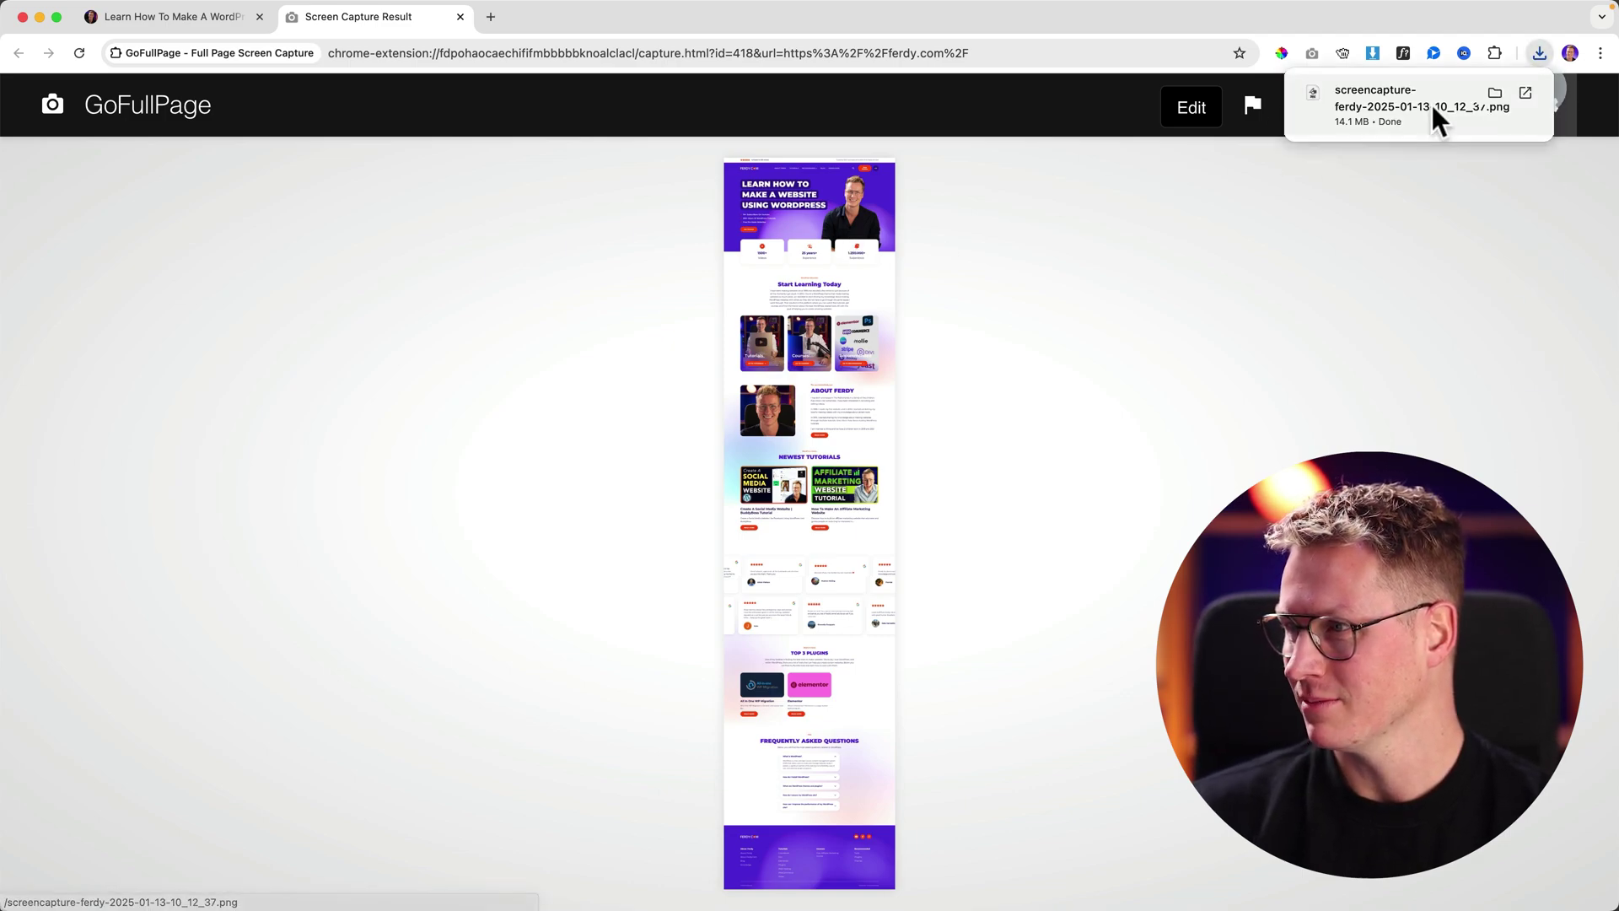
{"action": "left_click", "coordinate": [1381, 95]}
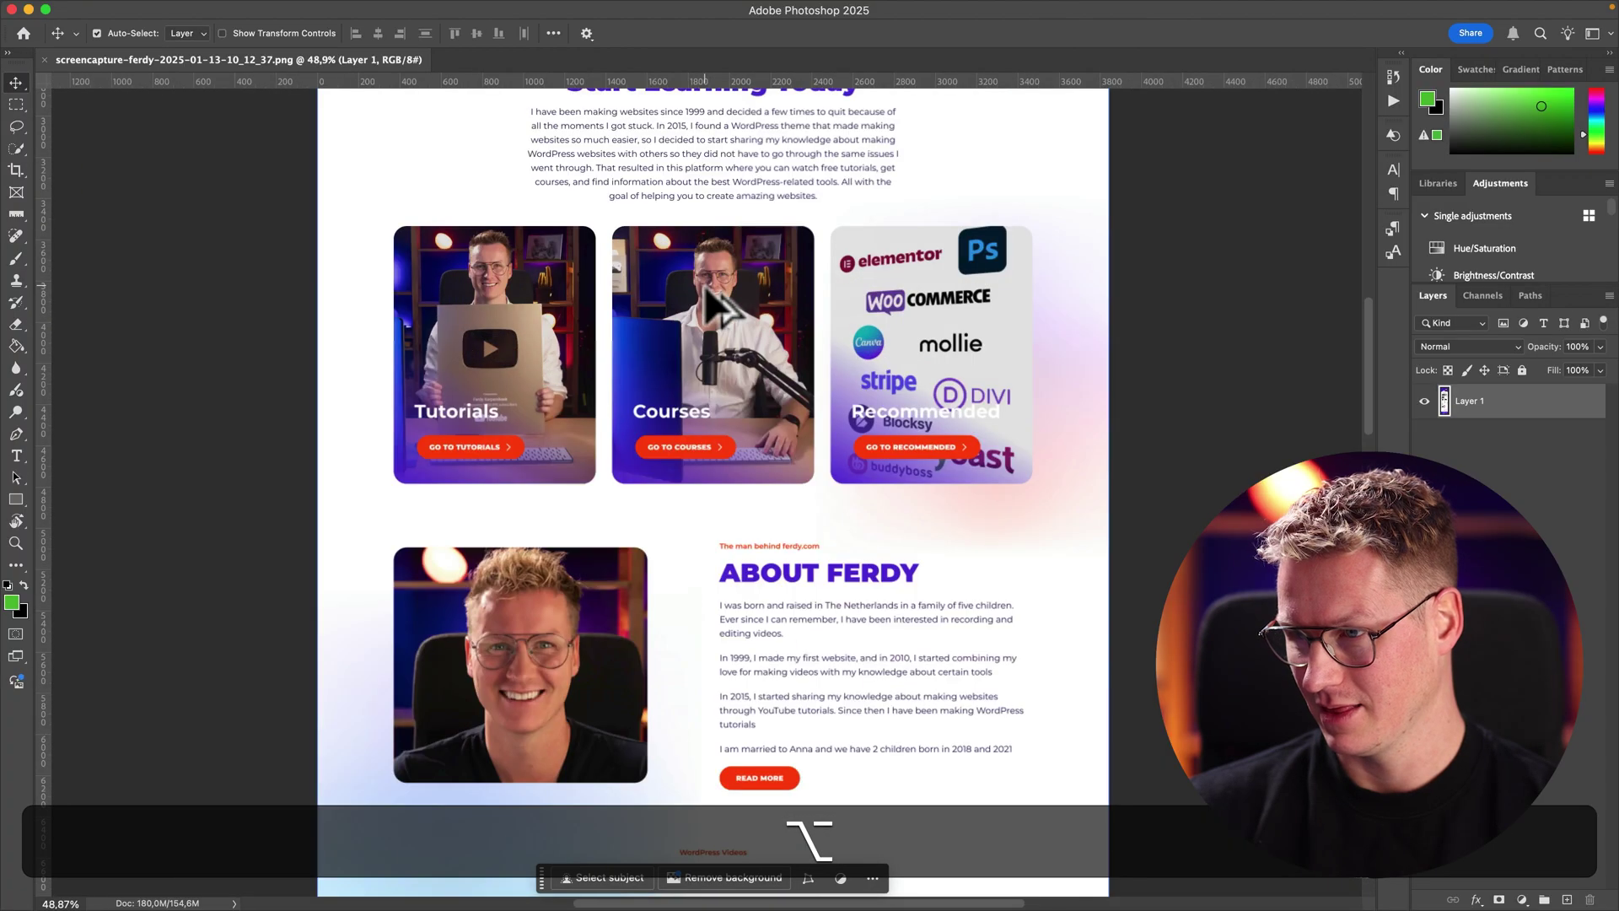
{"action": "scroll", "coordinate": [705, 282], "scroll_direction": "up", "scroll_amount": 5}
{"action": "scroll", "coordinate": [706, 291], "scroll_direction": "down", "scroll_amount": 4}
{"action": "scroll", "coordinate": [707, 291], "scroll_direction": "down", "scroll_amount": 10}
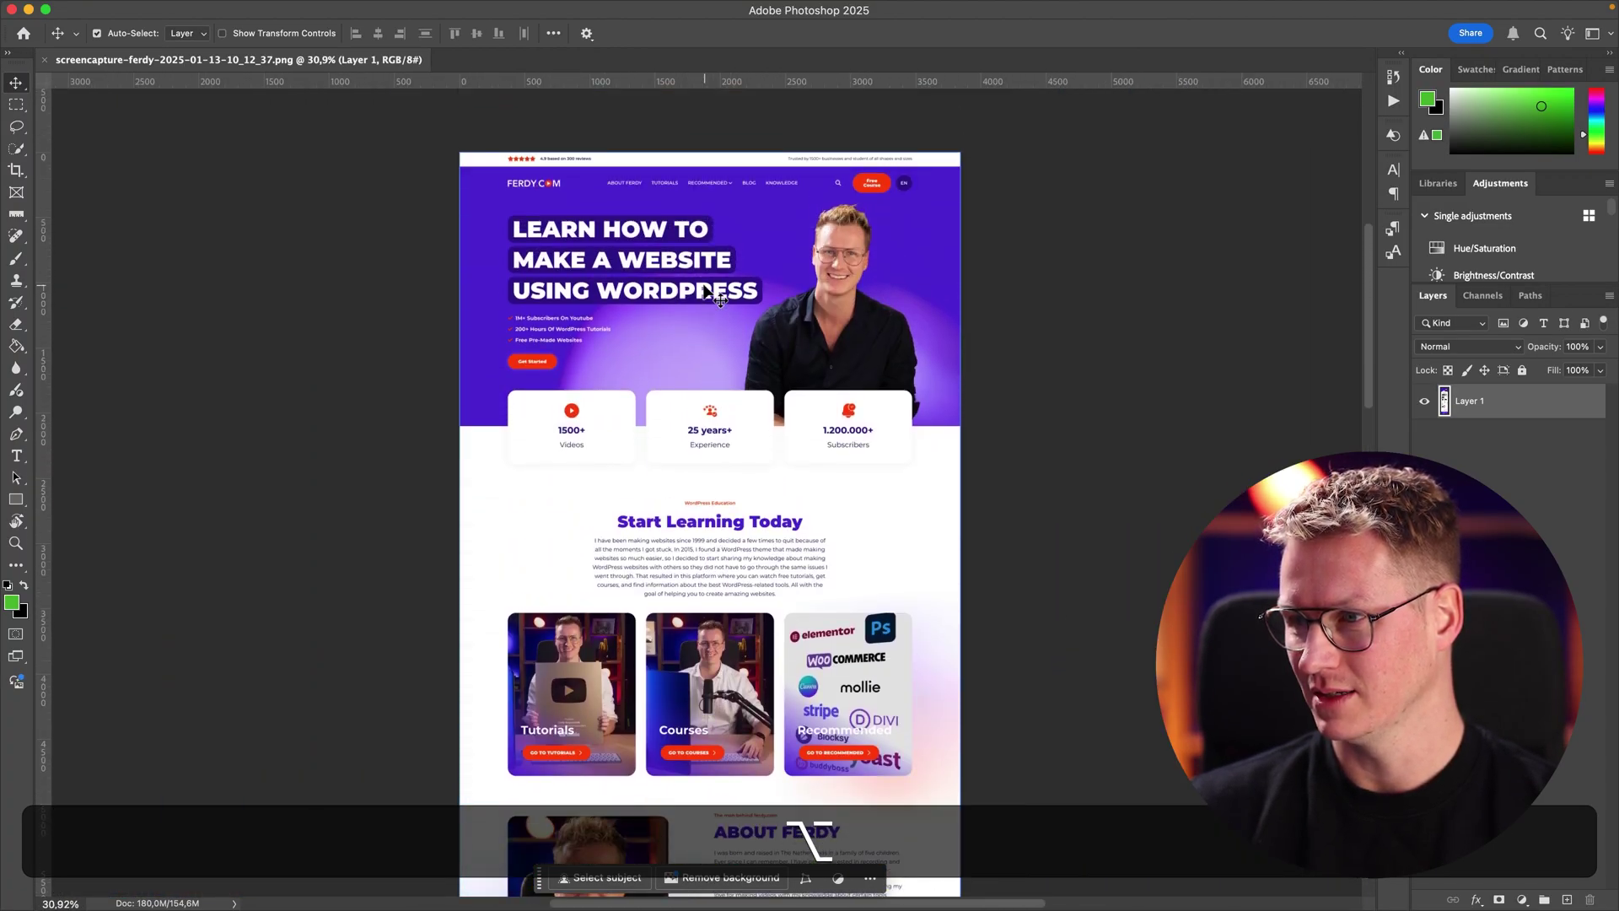
{"action": "scroll", "coordinate": [703, 286], "scroll_direction": "up", "scroll_amount": 3}
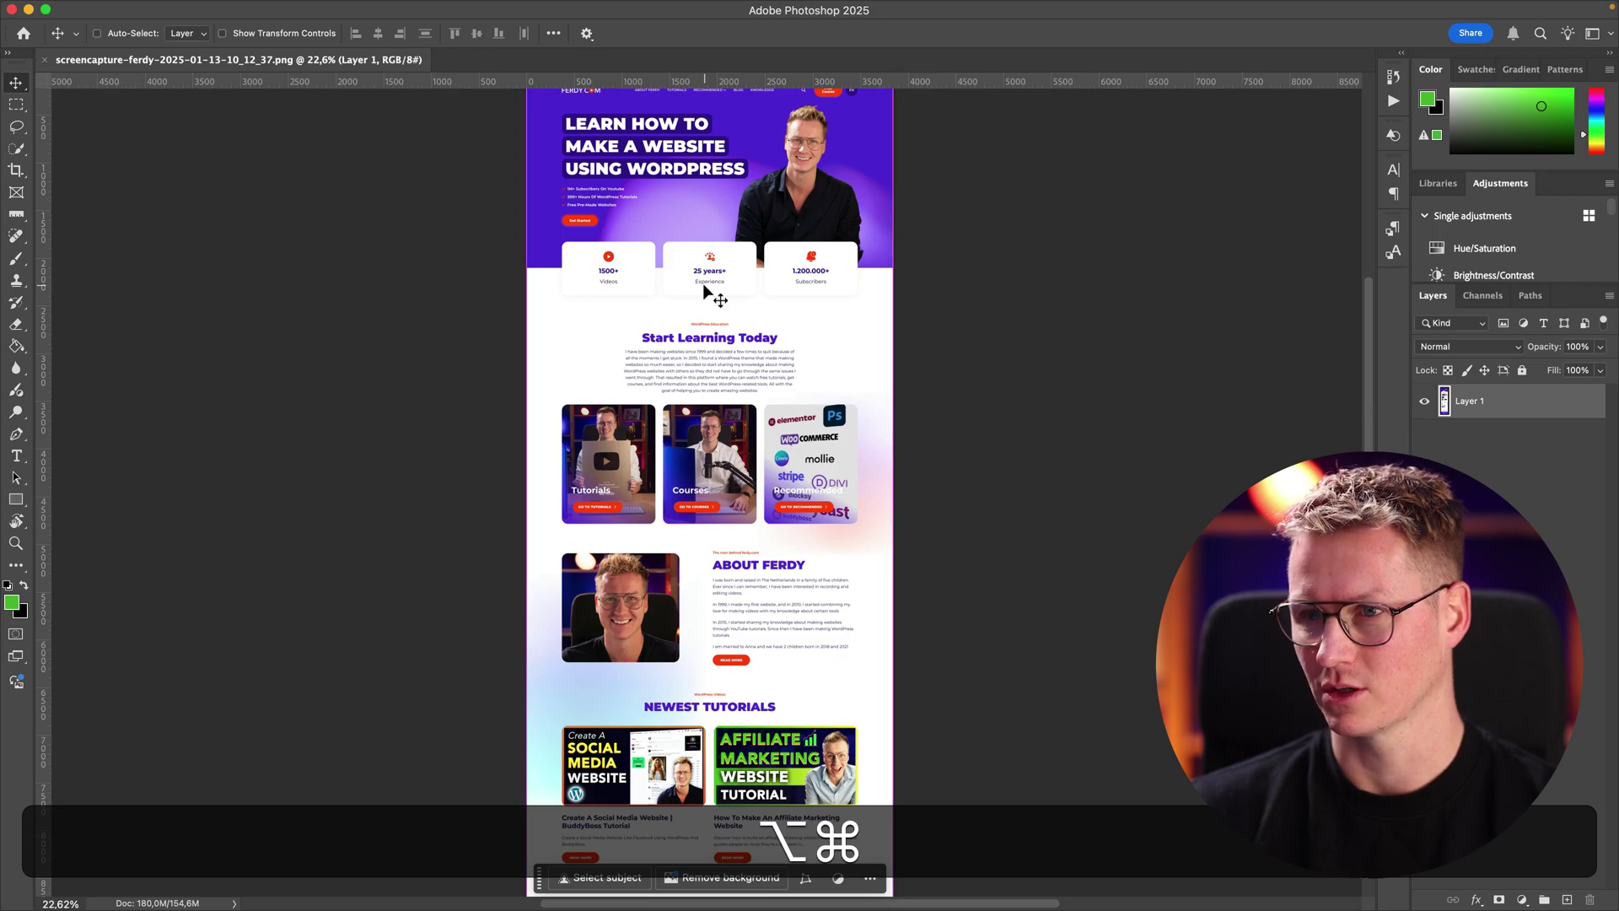
Step: Close the screenshot in Photoshop and close Chrome's capture result tab
{"action": "key", "text": "alt+super+w"}
{"action": "left_click", "coordinate": [808, 881]}
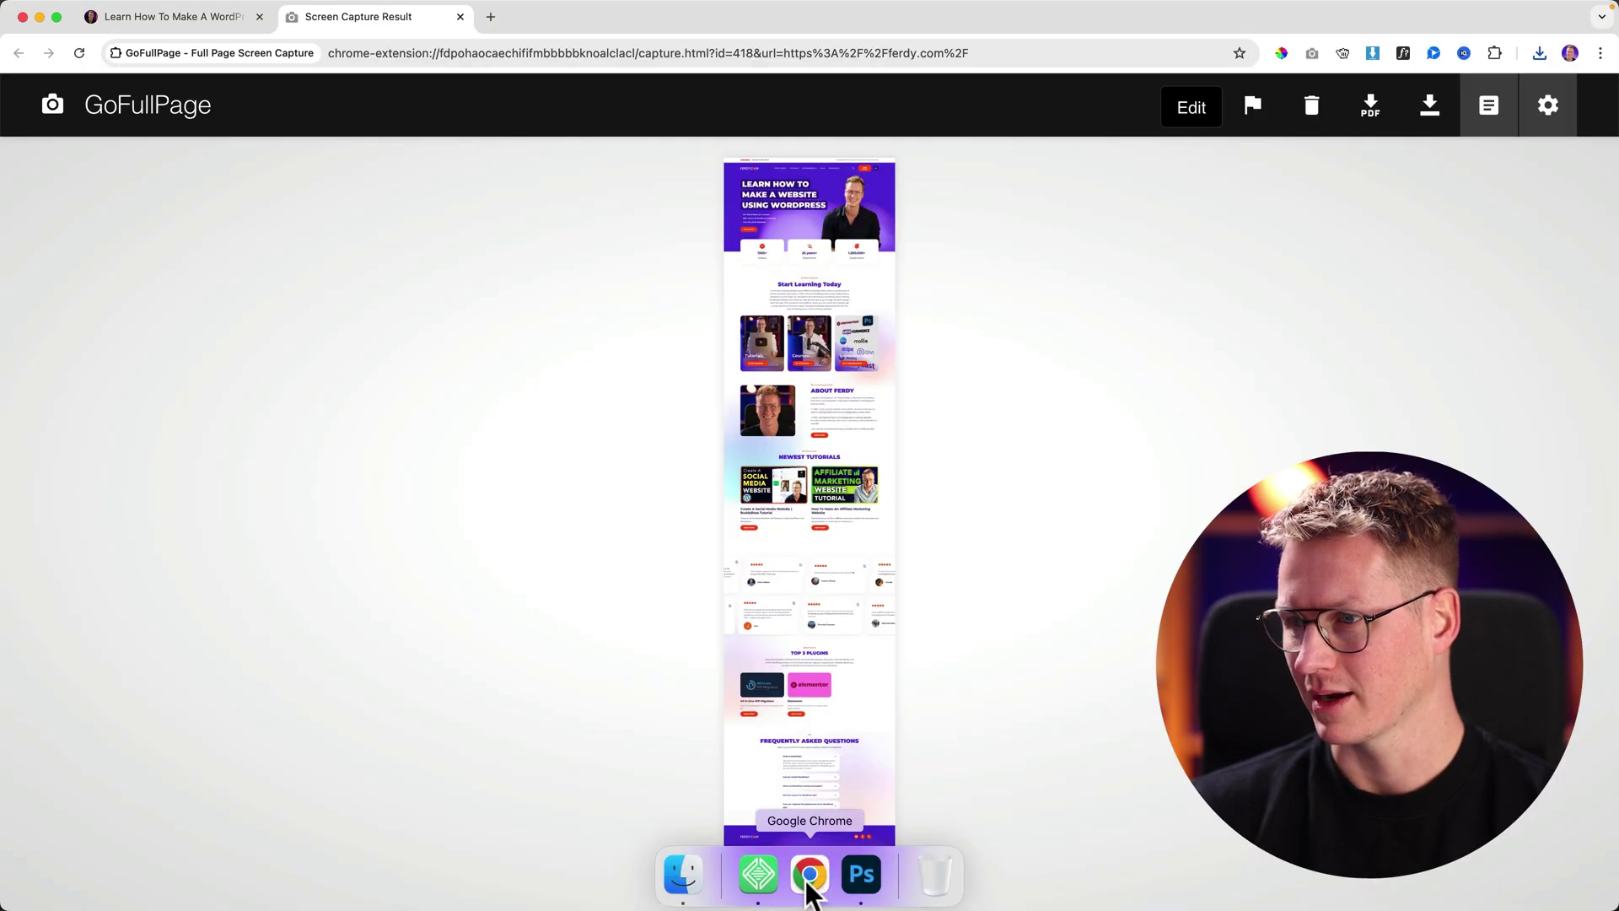
{"action": "left_click", "coordinate": [460, 17]}
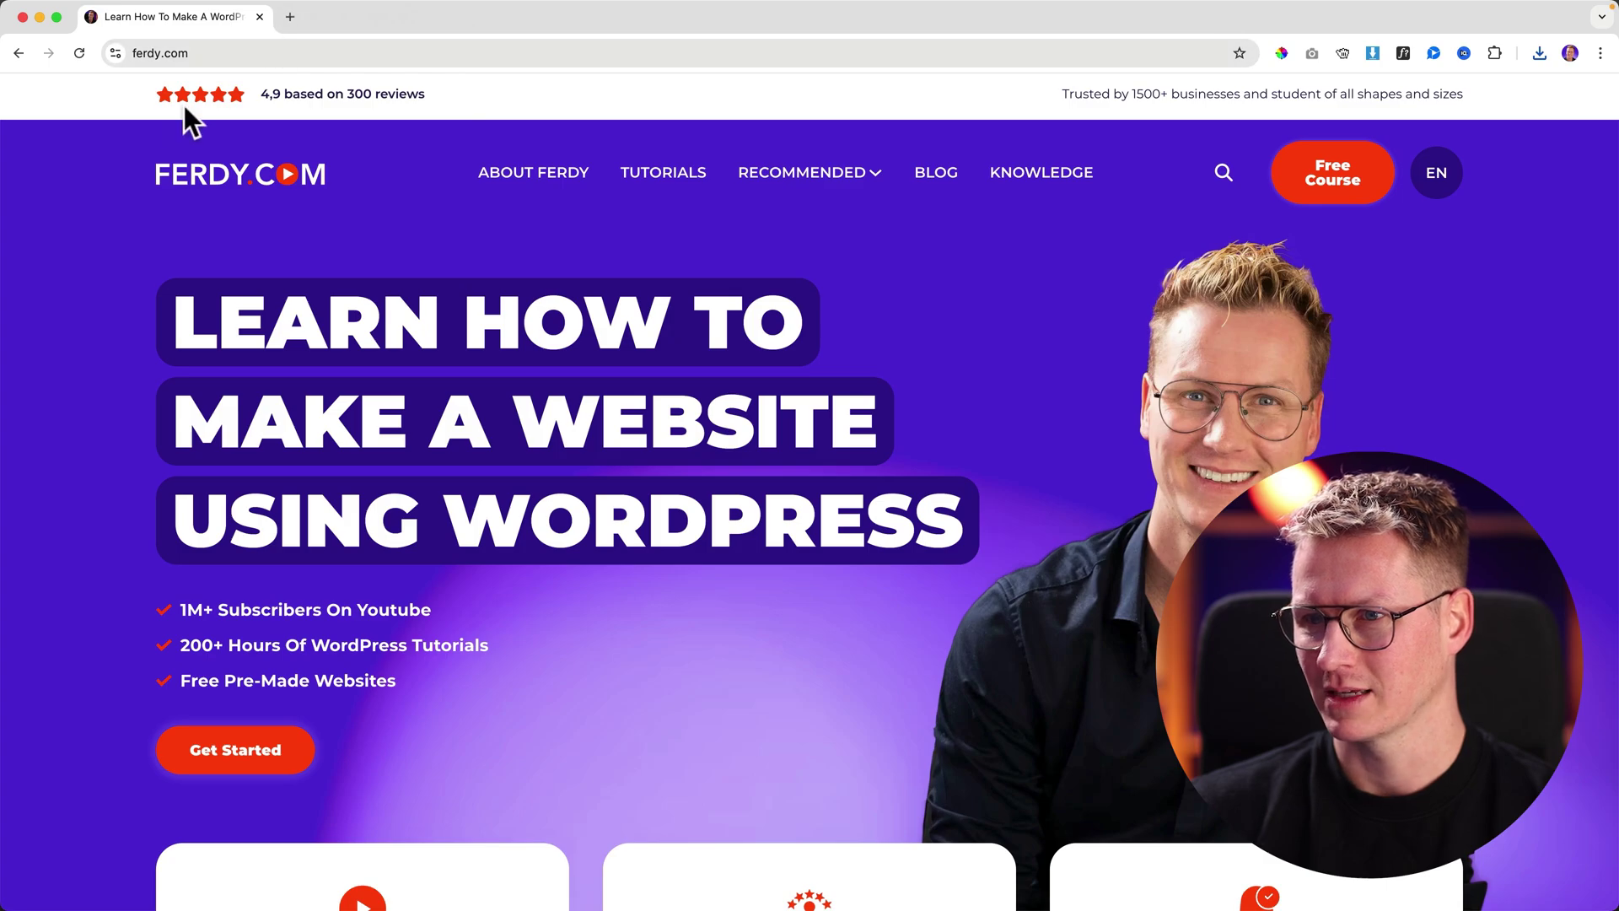
Step: Narrow Chrome beside Photoshop until ferdy.com shows its mobile layout with a menu icon
{"action": "left_click_drag", "start_coordinate": [12, 174], "coordinate": [656, 203]}
{"action": "scroll", "coordinate": [900, 253], "scroll_direction": "down", "scroll_amount": 10}
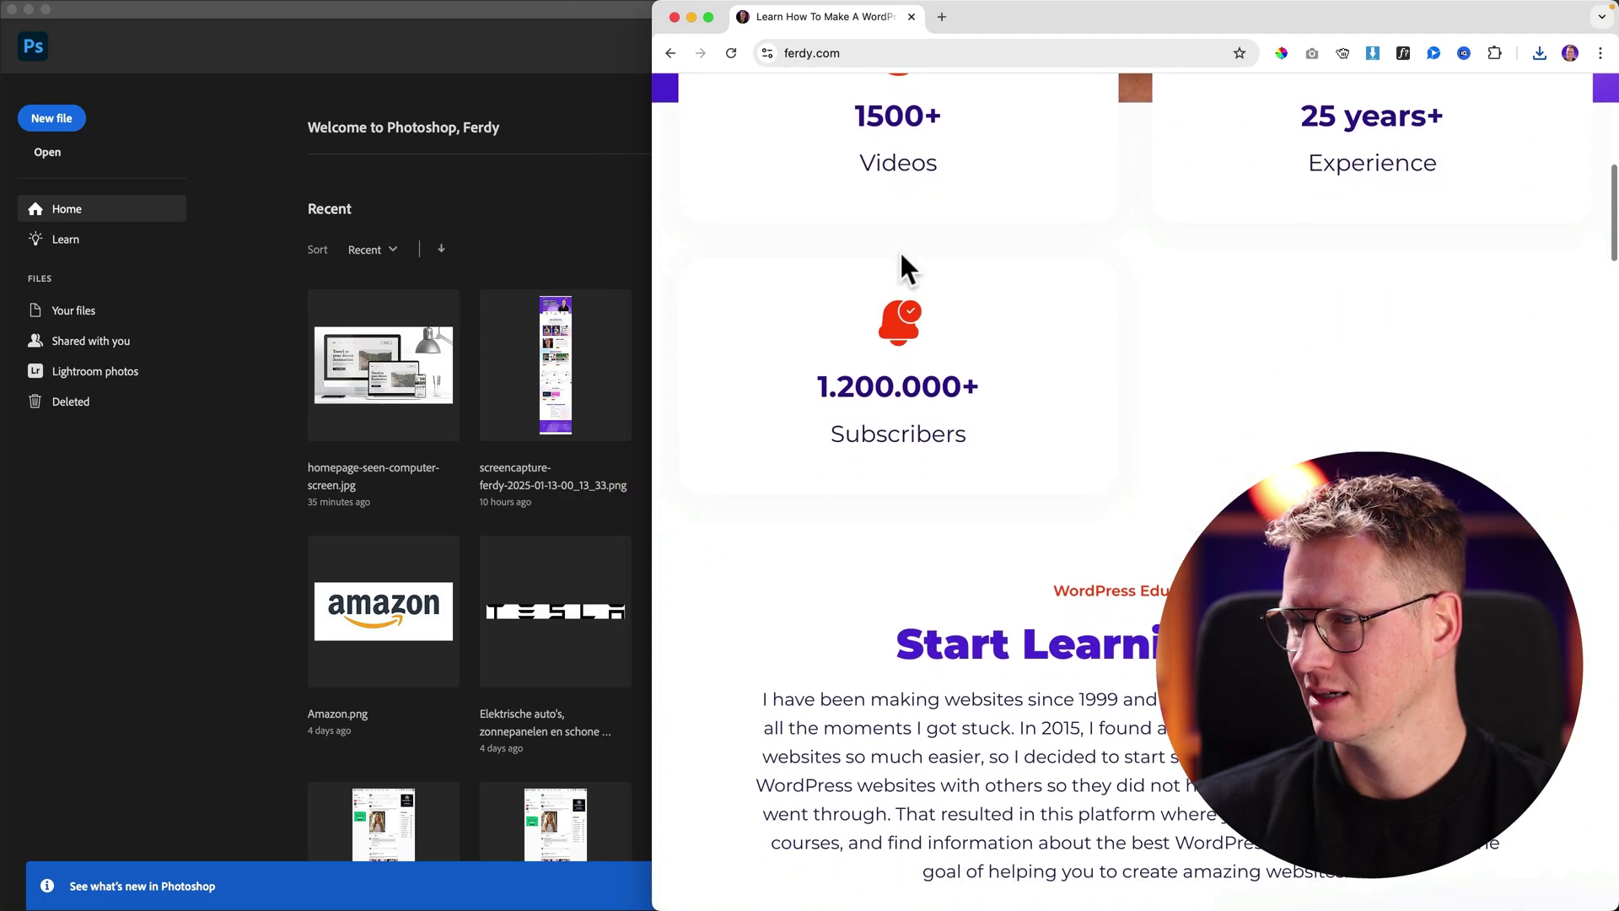
{"action": "scroll", "coordinate": [901, 269], "scroll_direction": "up", "scroll_amount": 3}
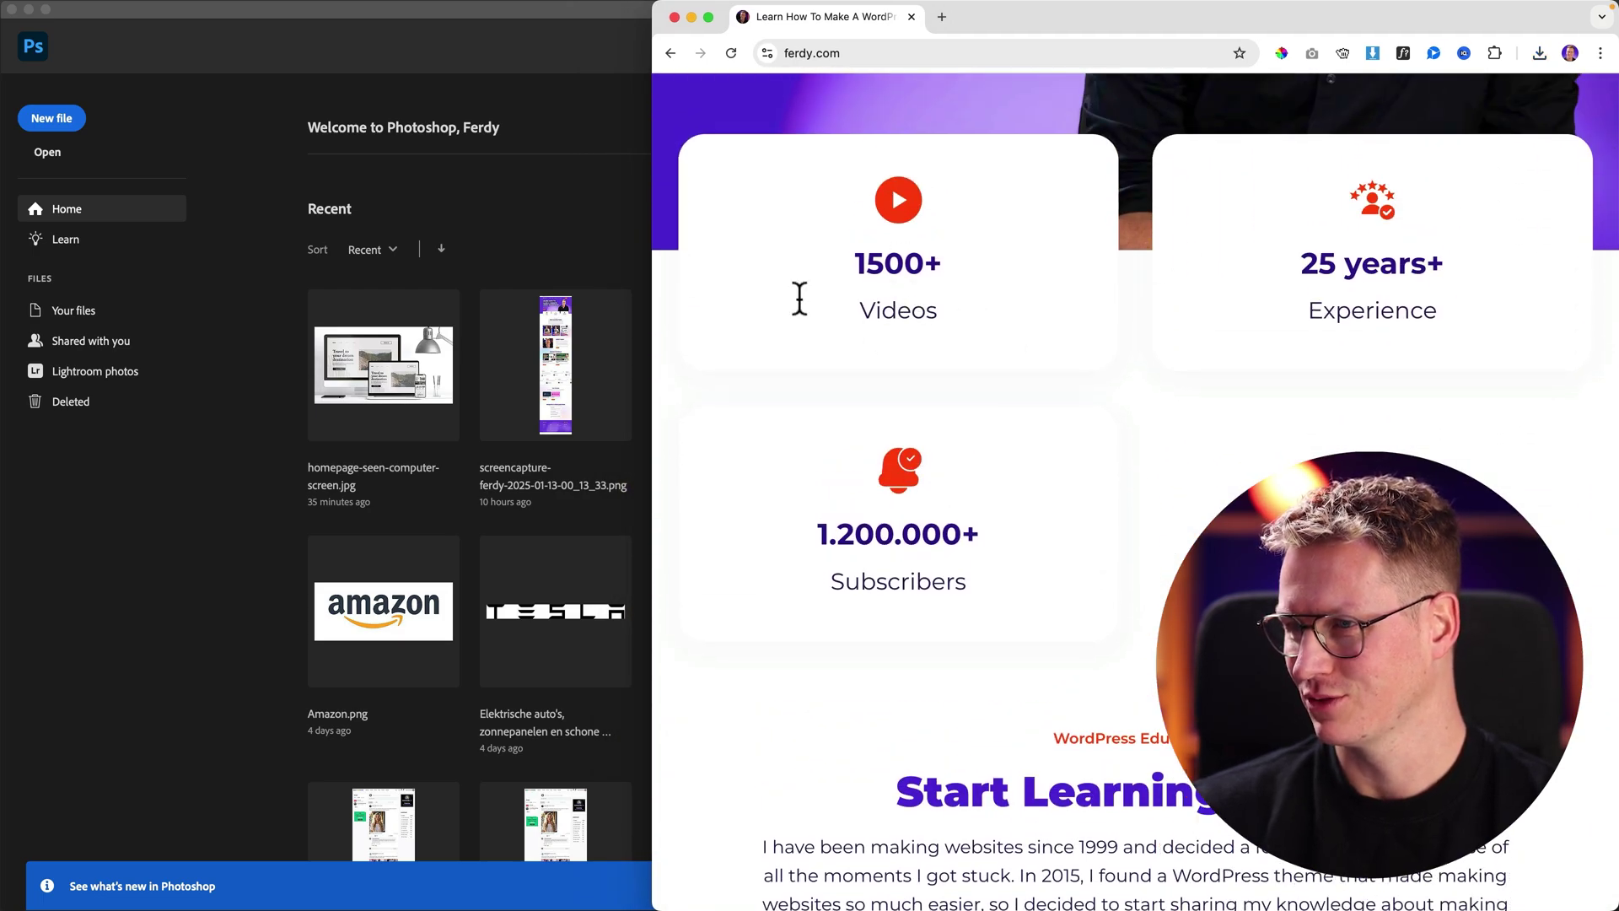
{"action": "left_click_drag", "start_coordinate": [685, 301], "coordinate": [850, 301]}
{"action": "scroll", "coordinate": [919, 307], "scroll_direction": "up", "scroll_amount": 7}
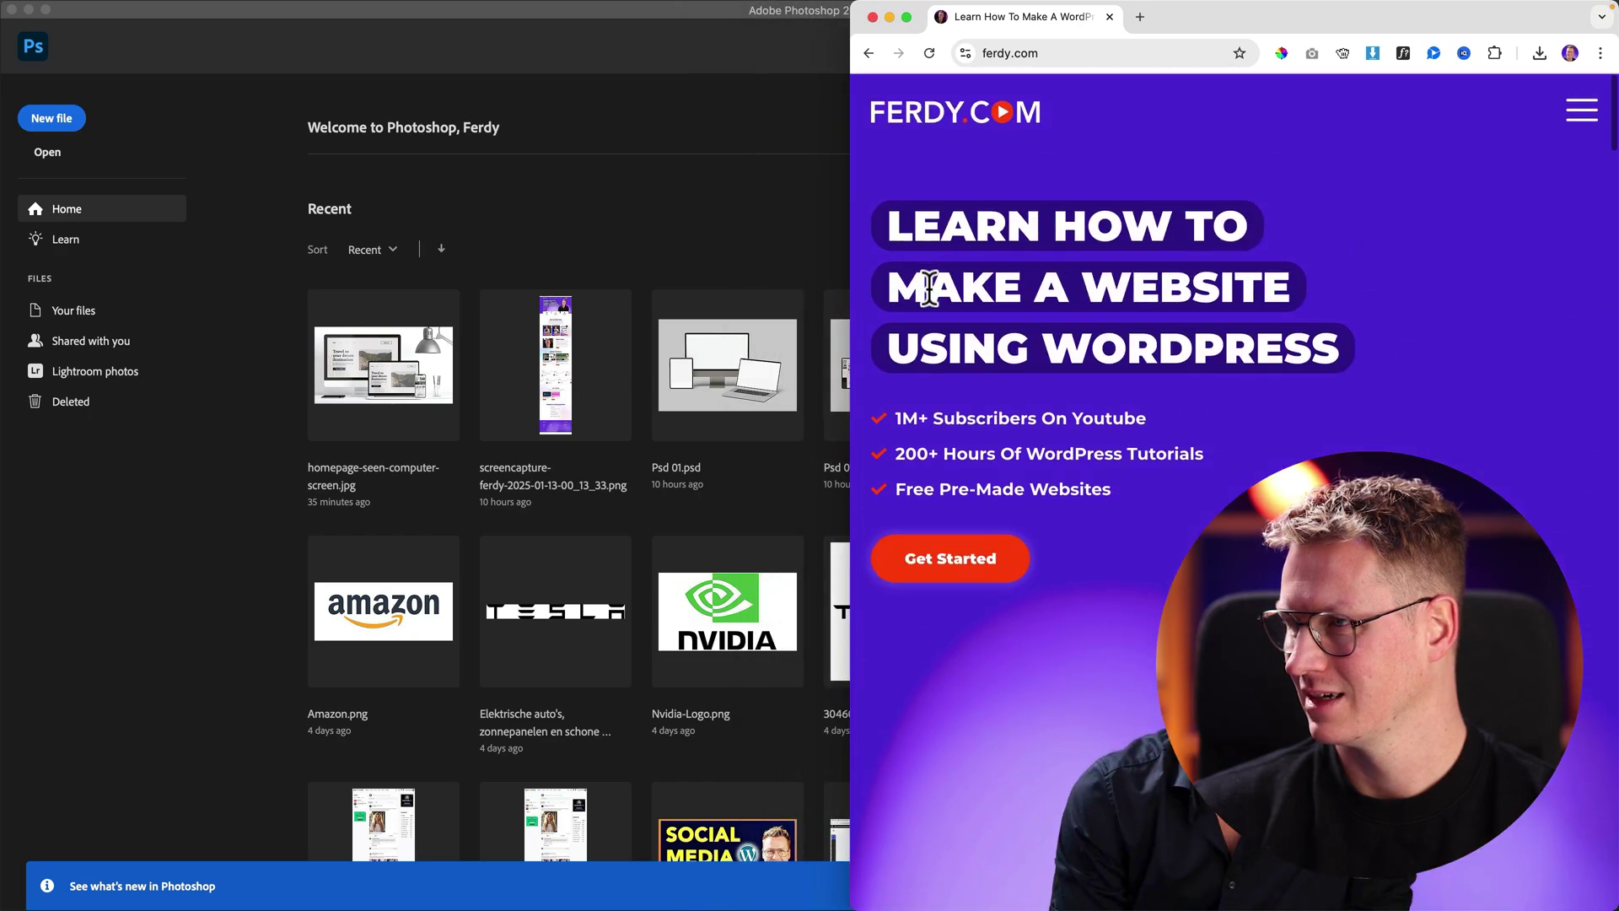
{"action": "scroll", "coordinate": [985, 274], "scroll_direction": "down", "scroll_amount": 20}
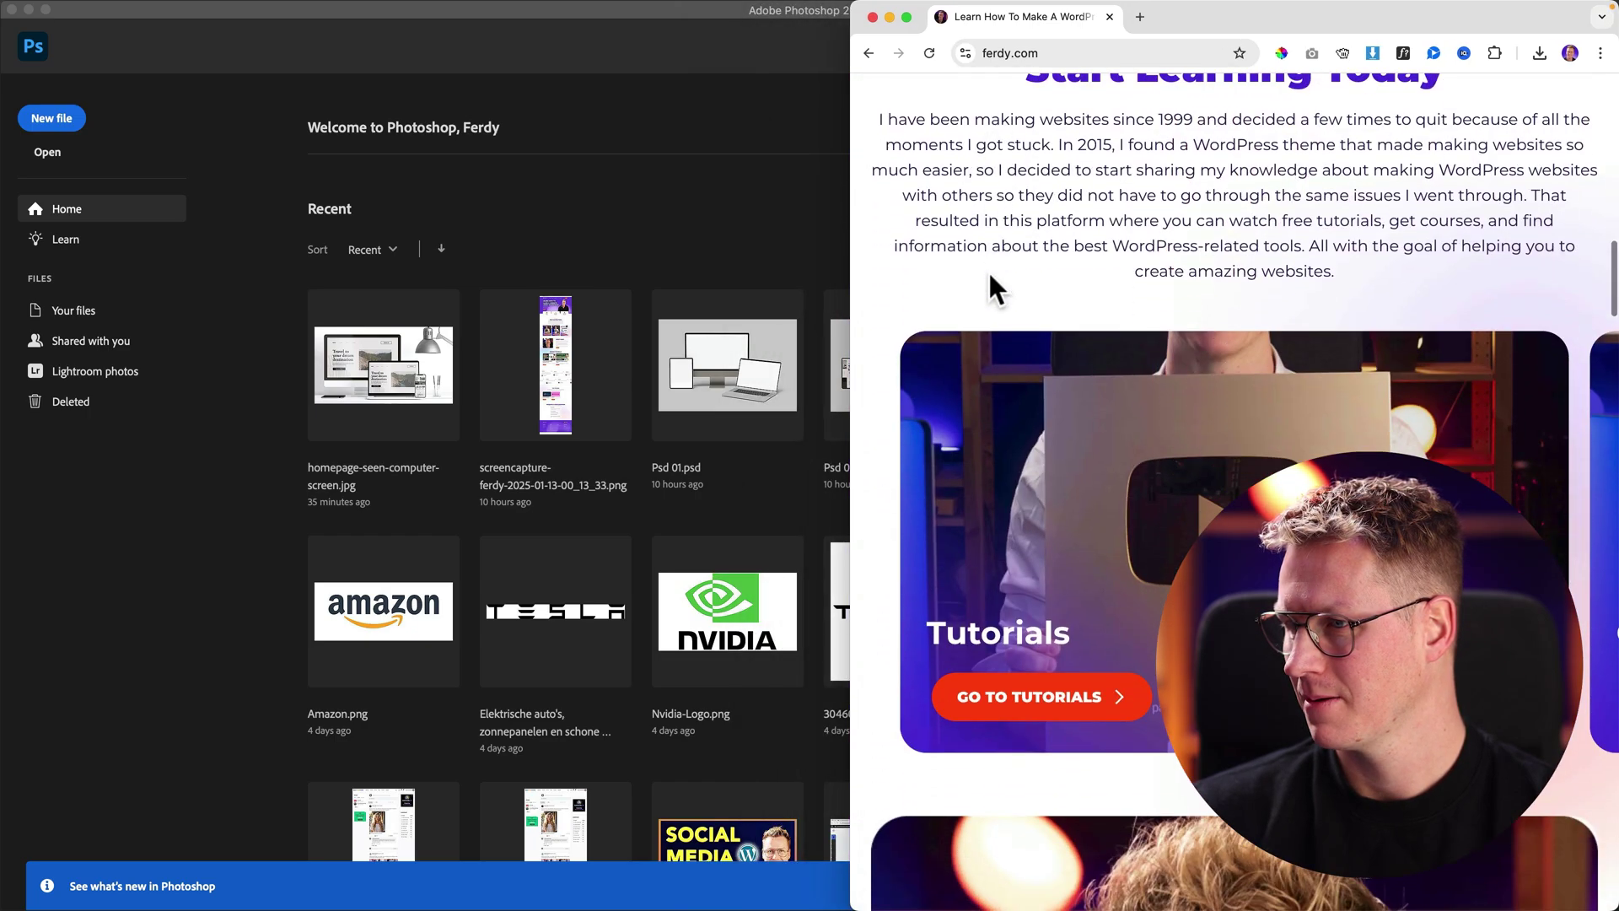
{"action": "scroll", "coordinate": [988, 282], "scroll_direction": "down", "scroll_amount": 5}
{"action": "scroll", "coordinate": [1013, 283], "scroll_direction": "up", "scroll_amount": 20}
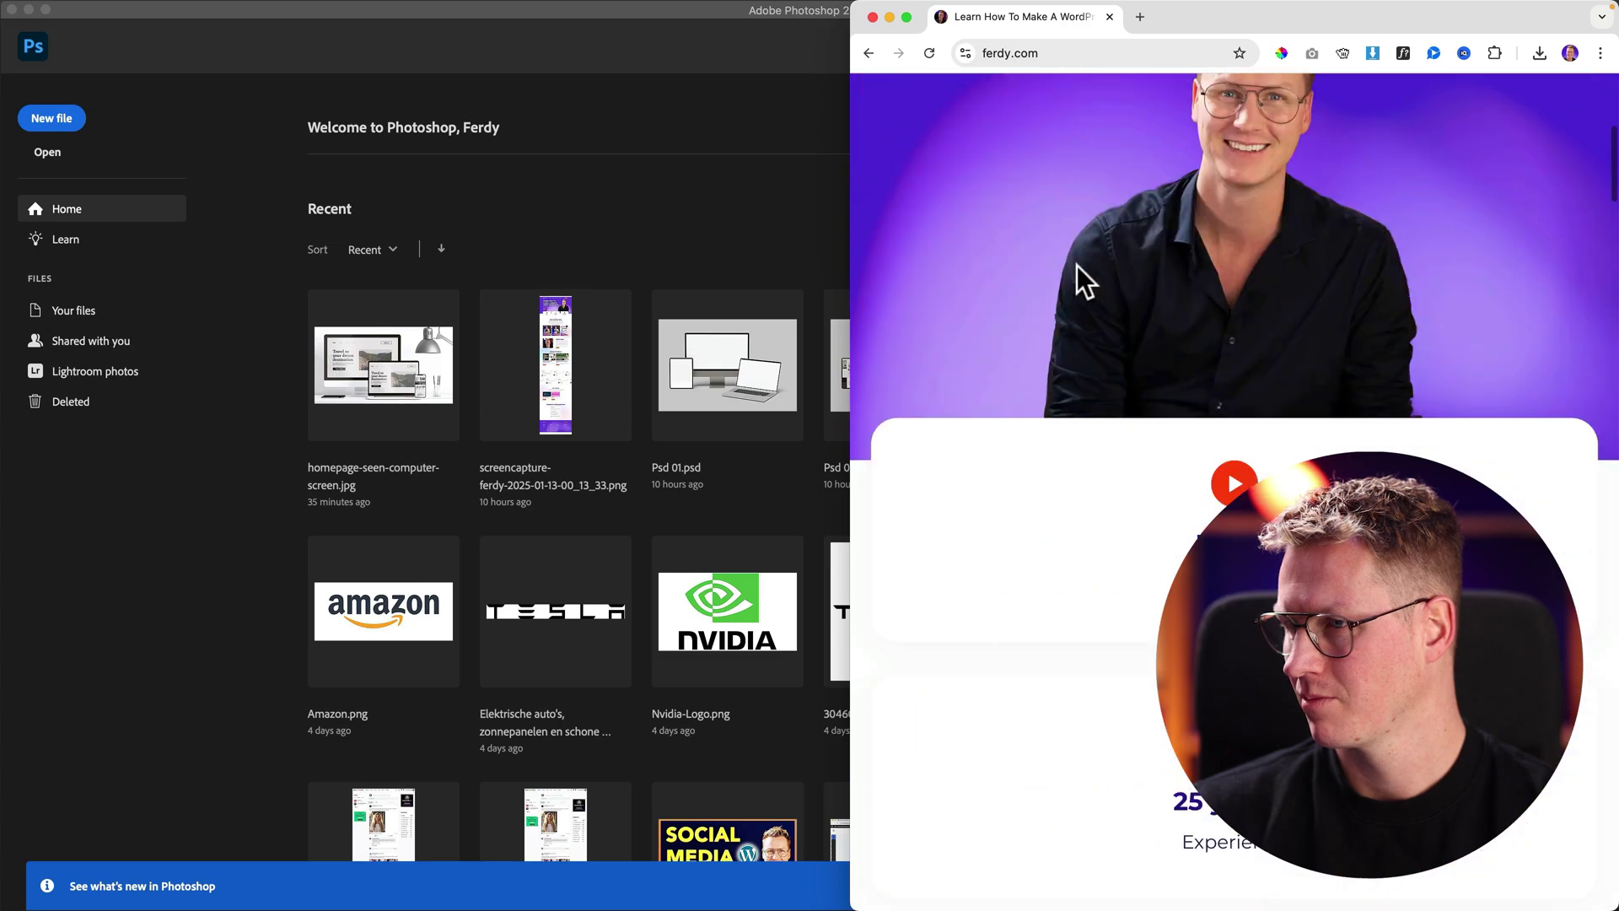
{"action": "scroll", "coordinate": [1076, 268], "scroll_direction": "down", "scroll_amount": 5}
{"action": "scroll", "coordinate": [1076, 278], "scroll_direction": "up", "scroll_amount": 5}
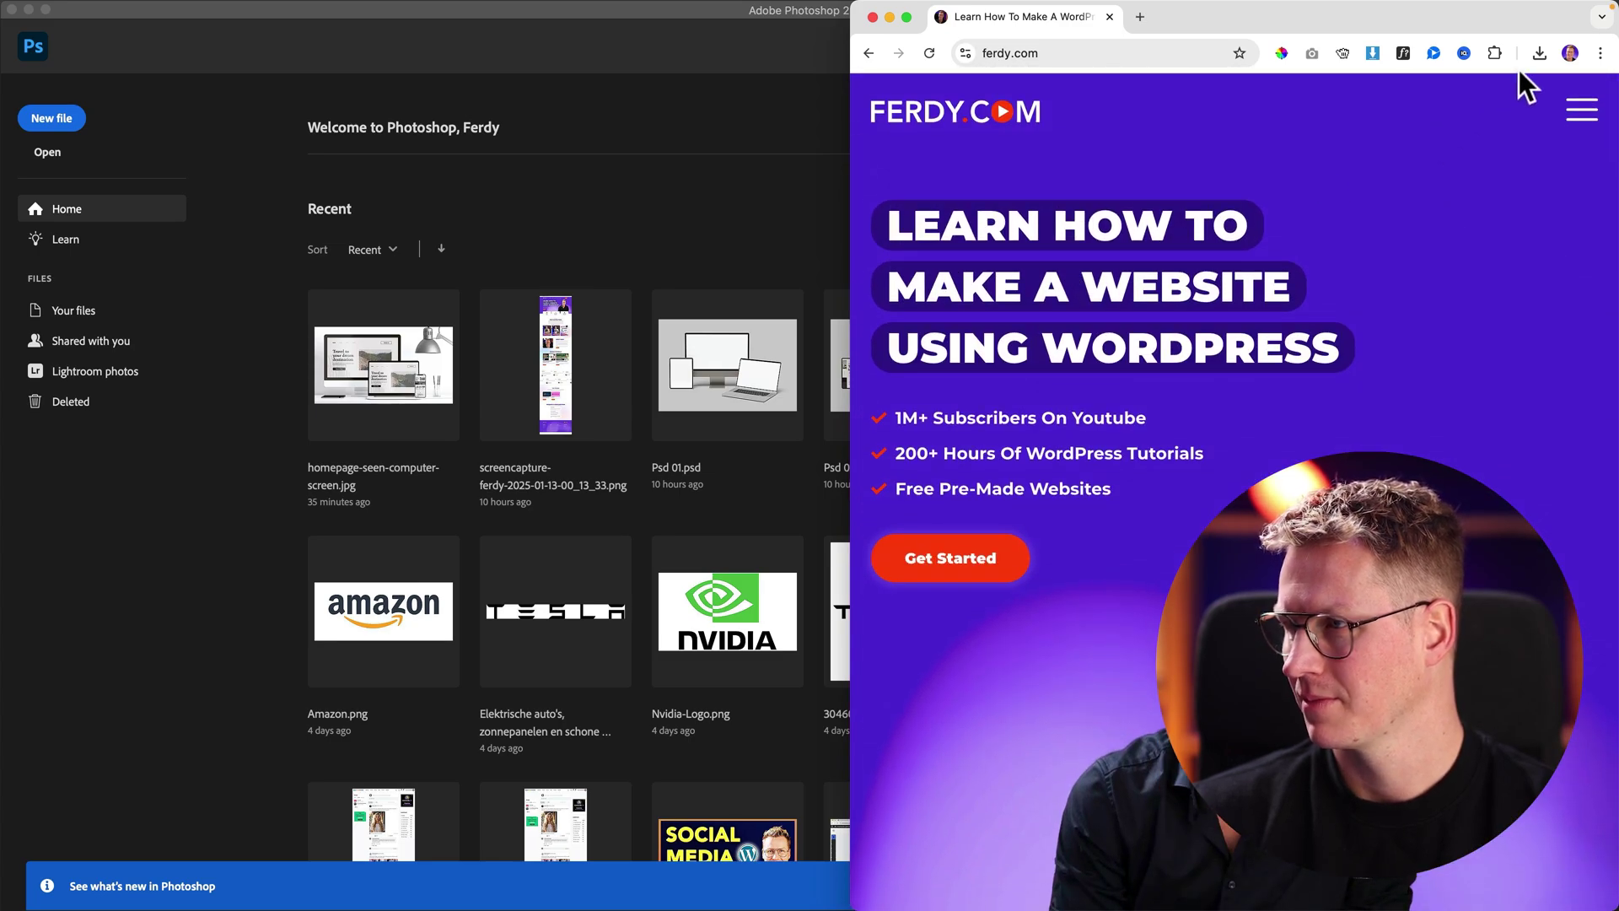
Step: Capture the mobile-layout ferdy.com page with GoFullPage and download it as PNG
{"action": "left_click", "coordinate": [1312, 53]}
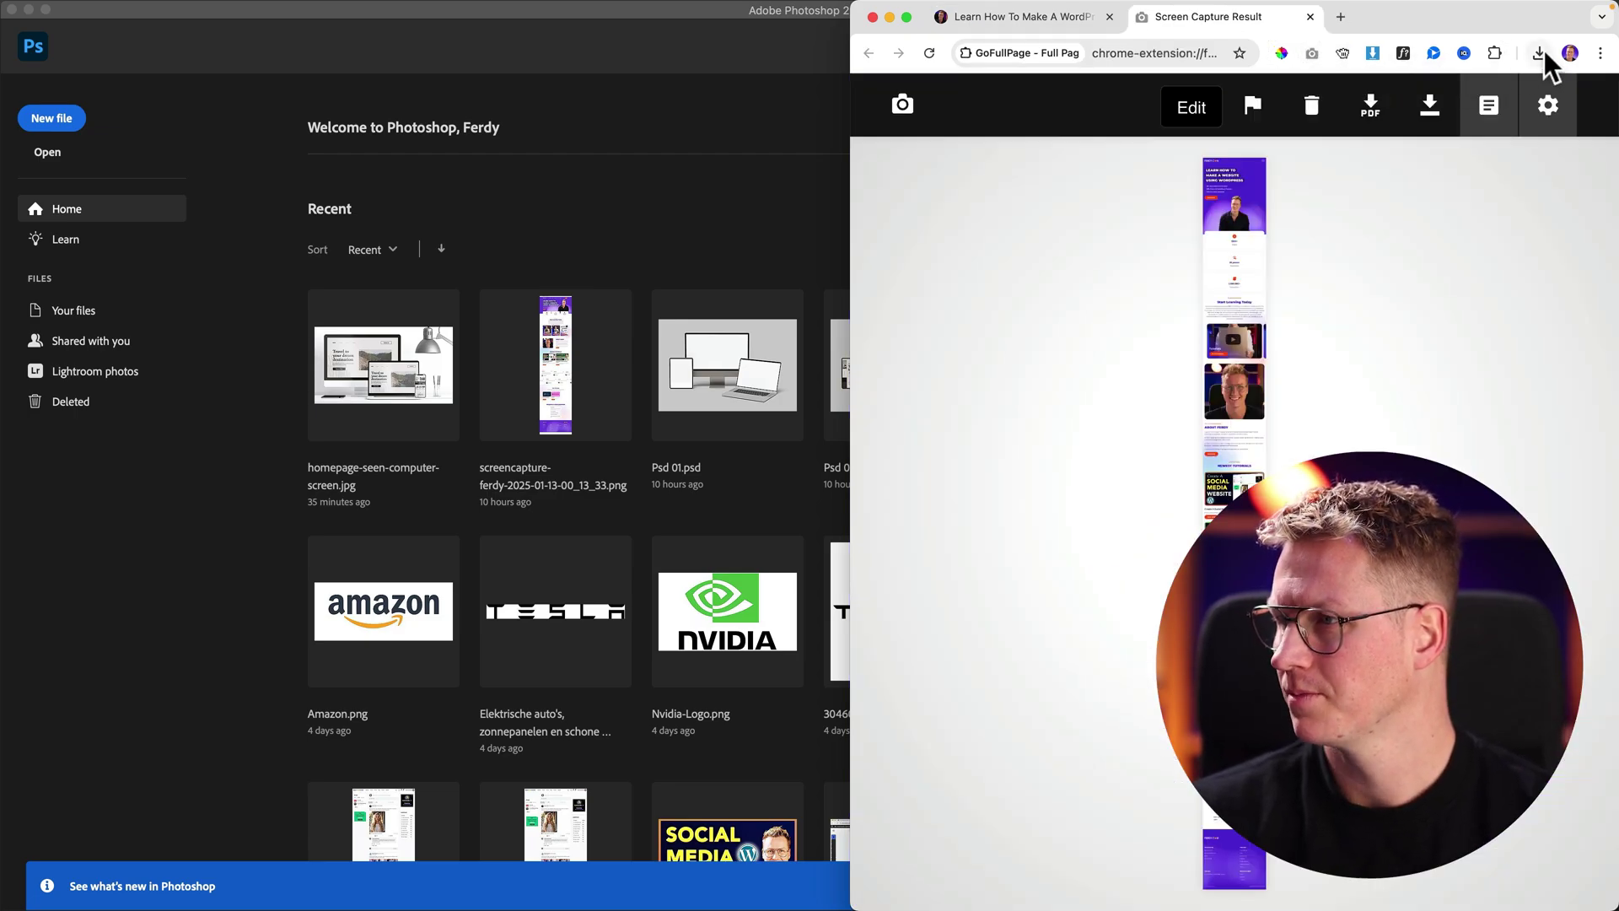
{"action": "left_click", "coordinate": [1431, 110]}
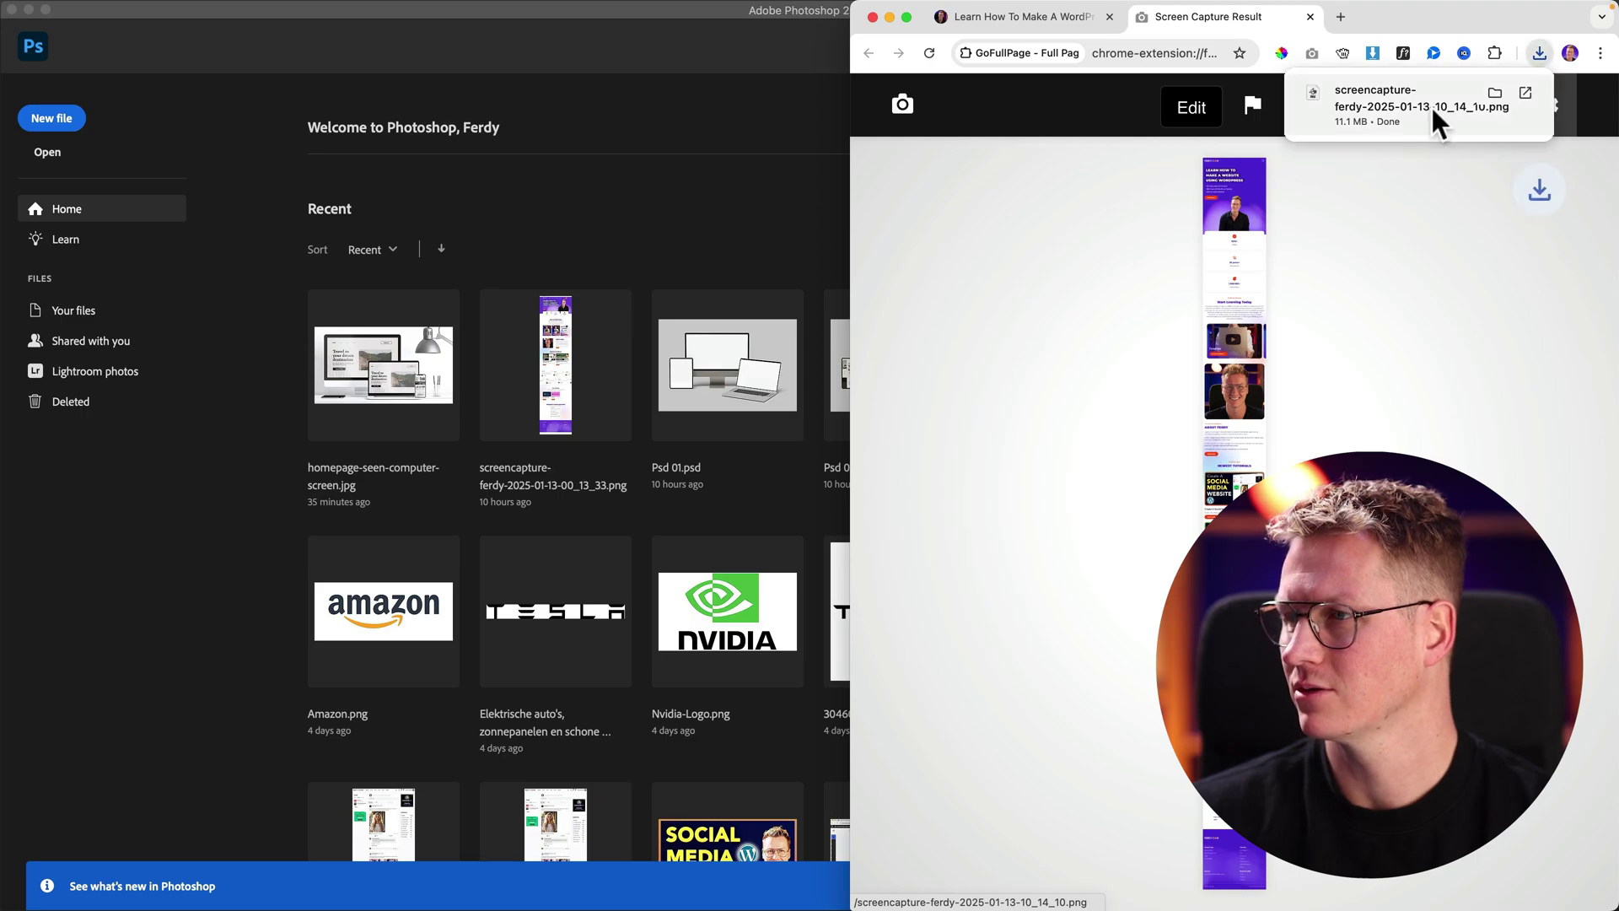
{"action": "key", "text": "ctrl+shift+Tab"}
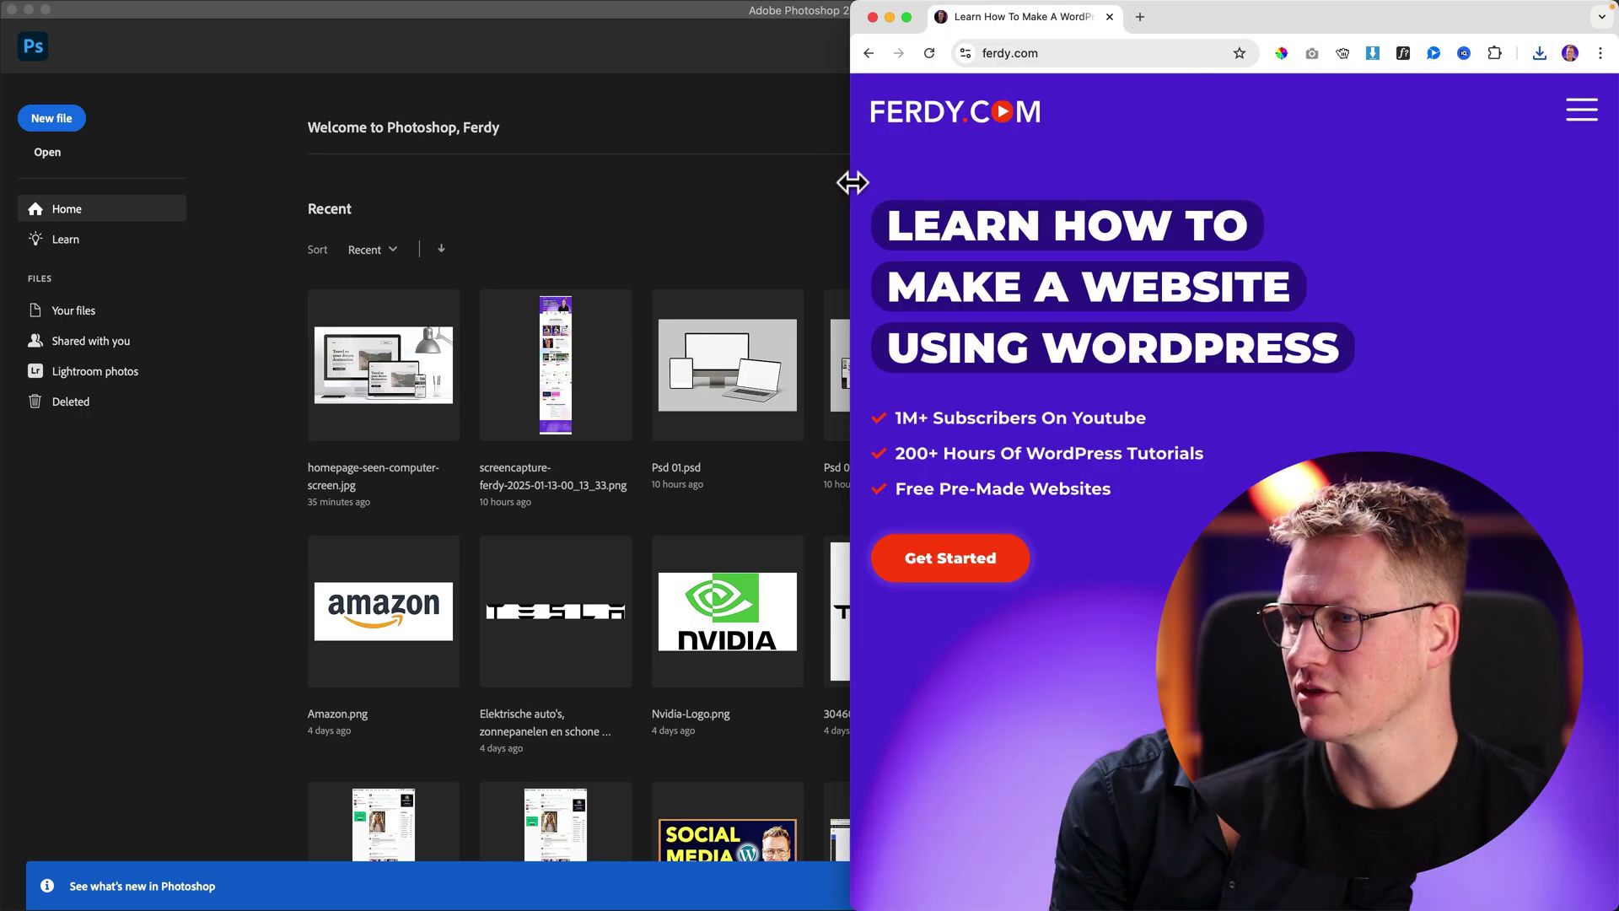
Step: Narrow the window further, recapture ferdy.com, widen the result and download the PNG
{"action": "left_click_drag", "start_coordinate": [852, 182], "coordinate": [1122, 178]}
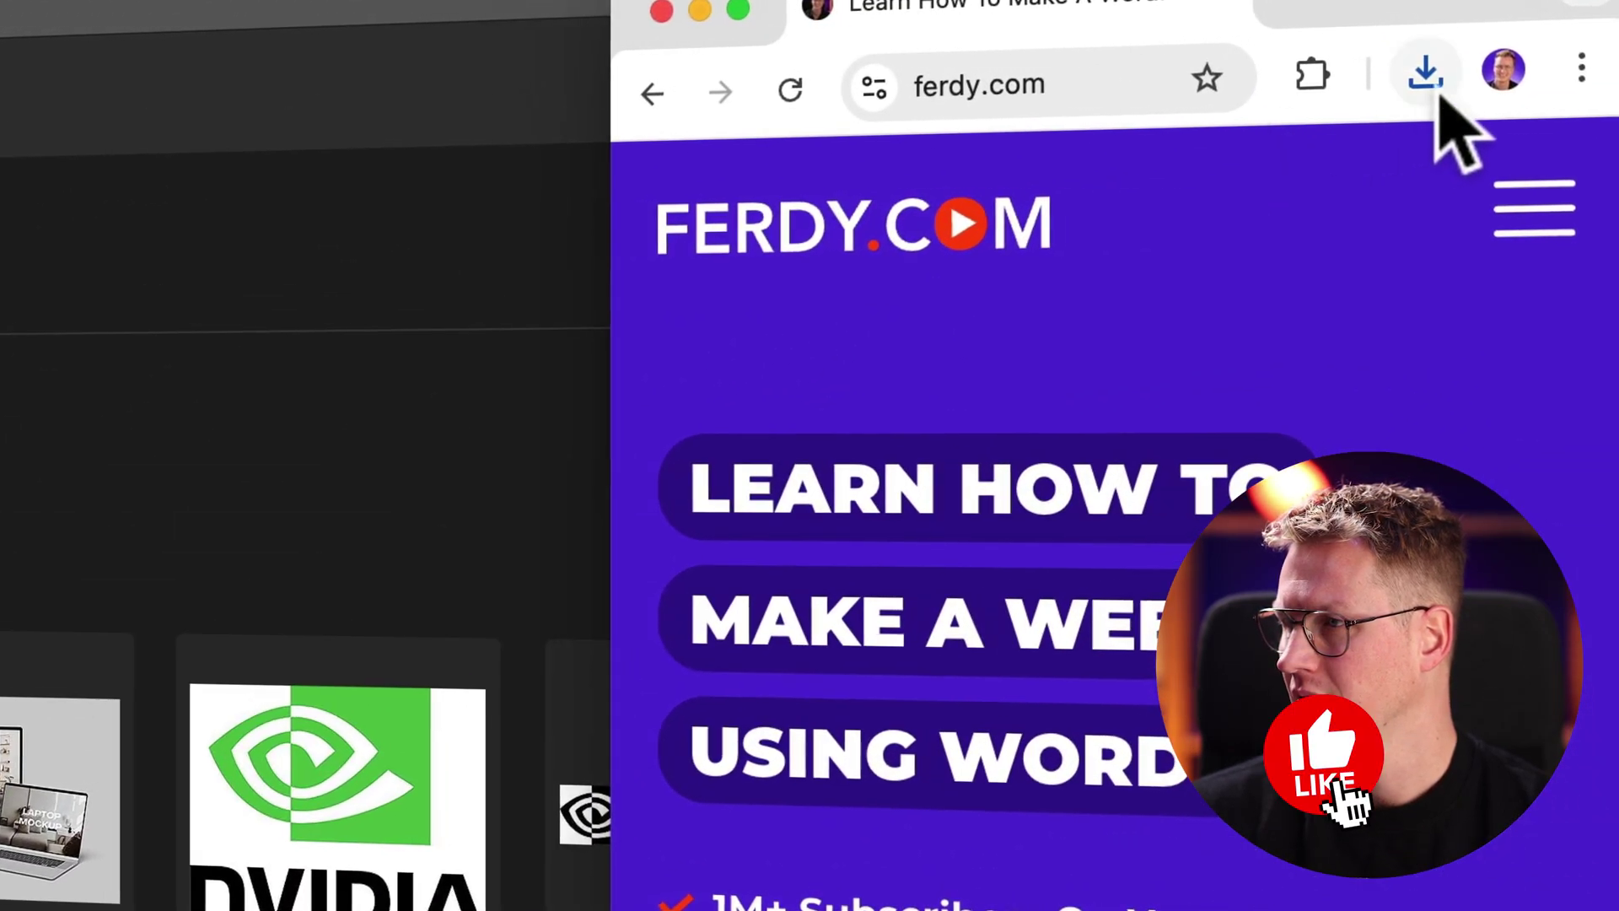
{"action": "left_click", "coordinate": [1313, 74]}
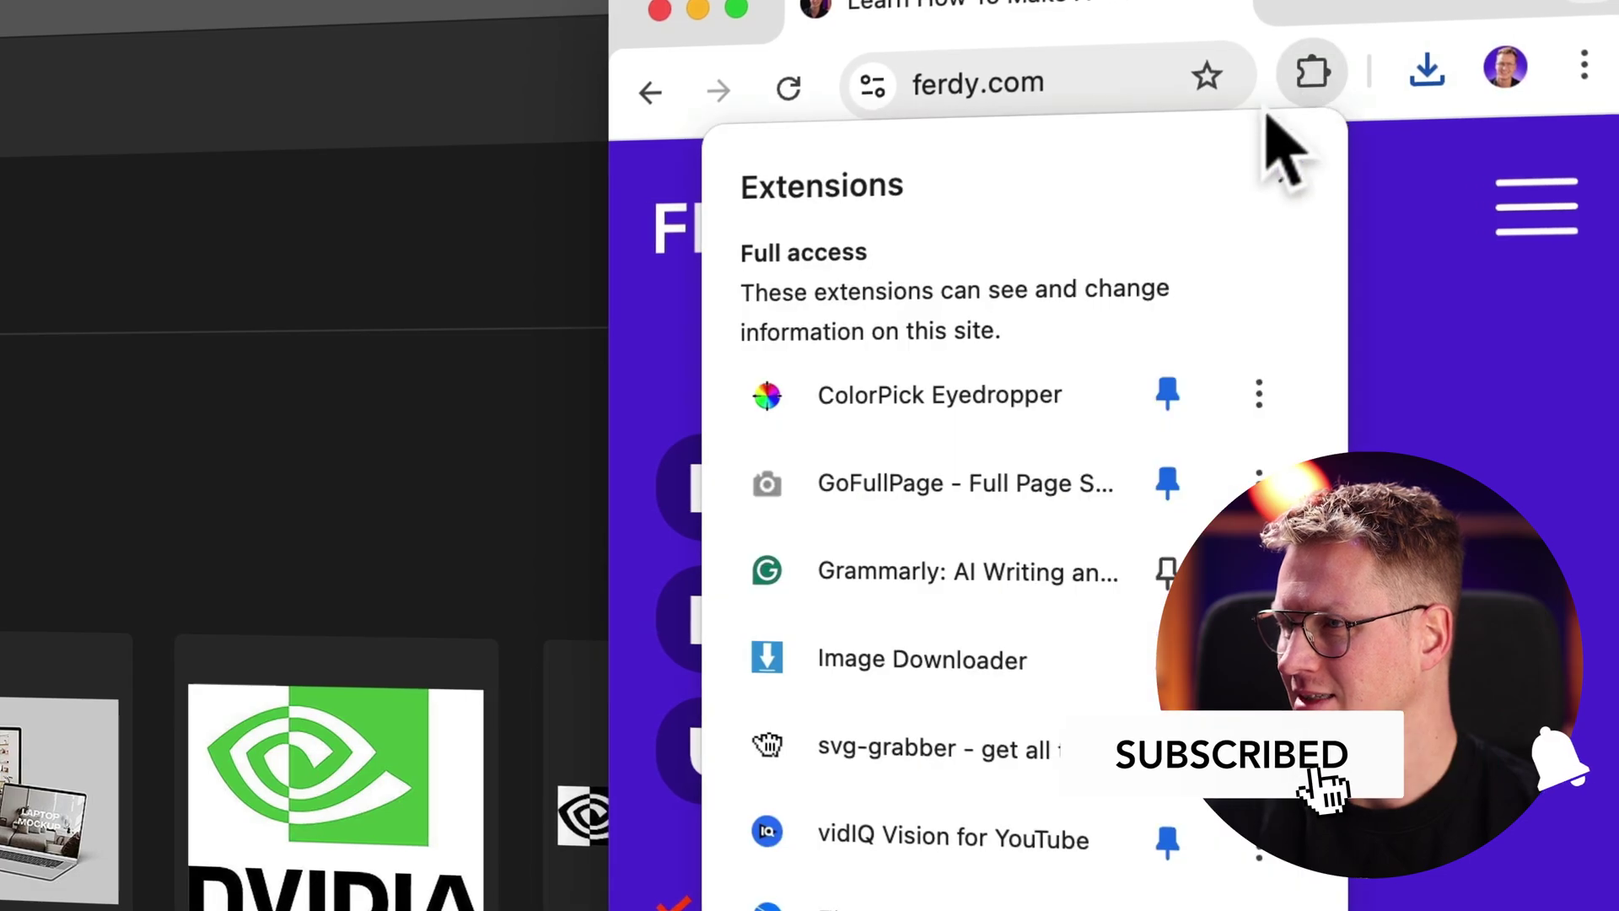
{"action": "left_click", "coordinate": [898, 482]}
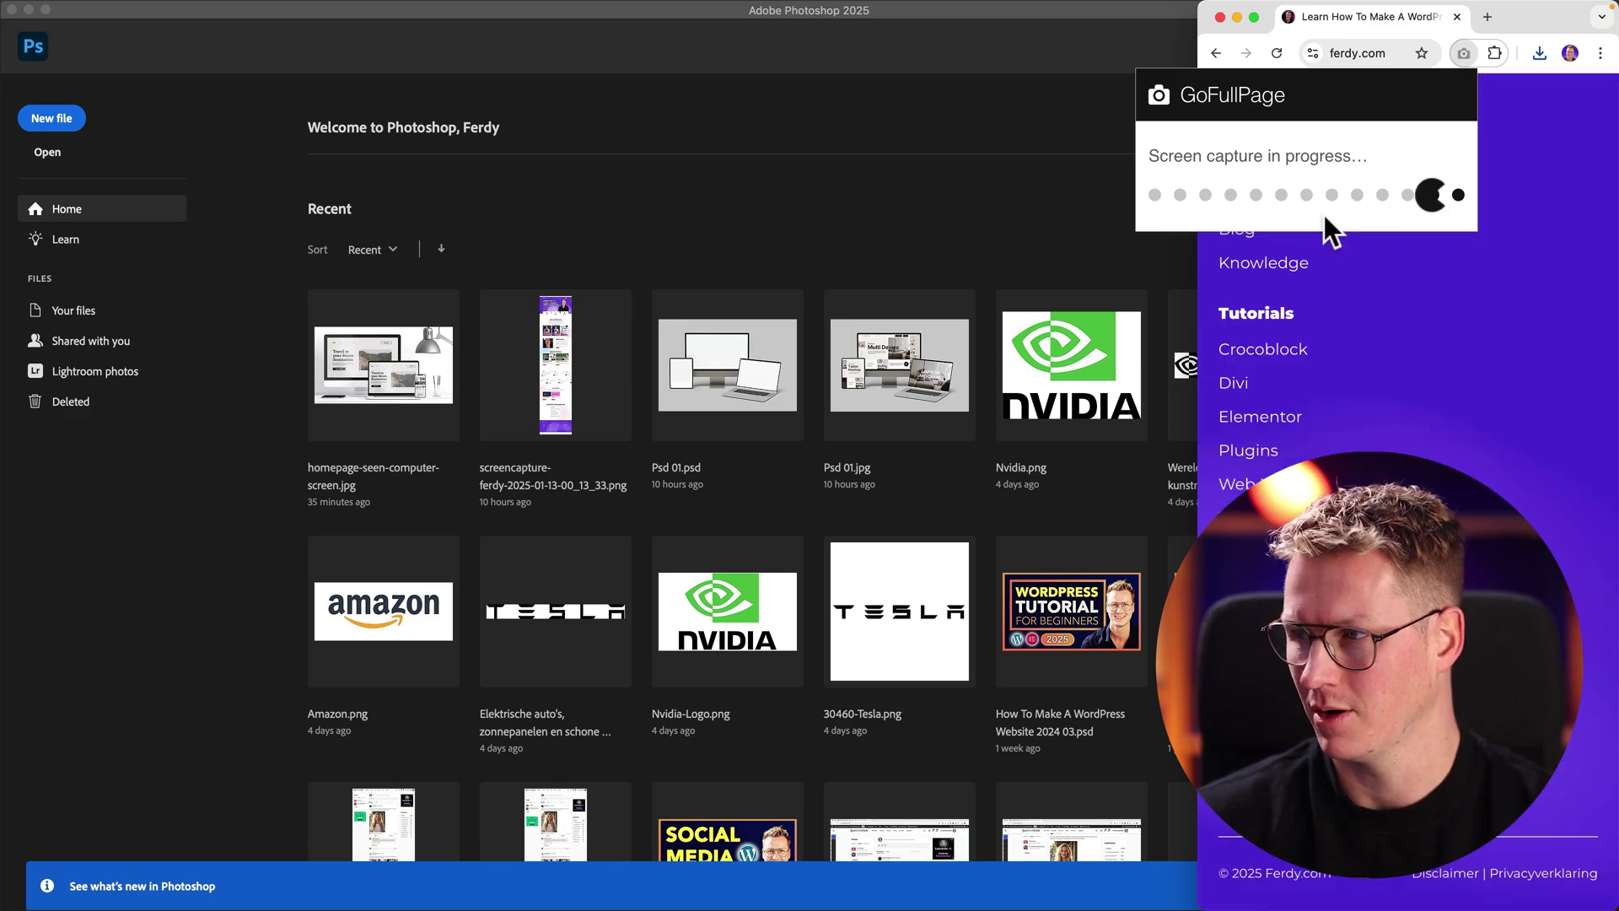
{"action": "left_click_drag", "start_coordinate": [1195, 198], "coordinate": [8, 194]}
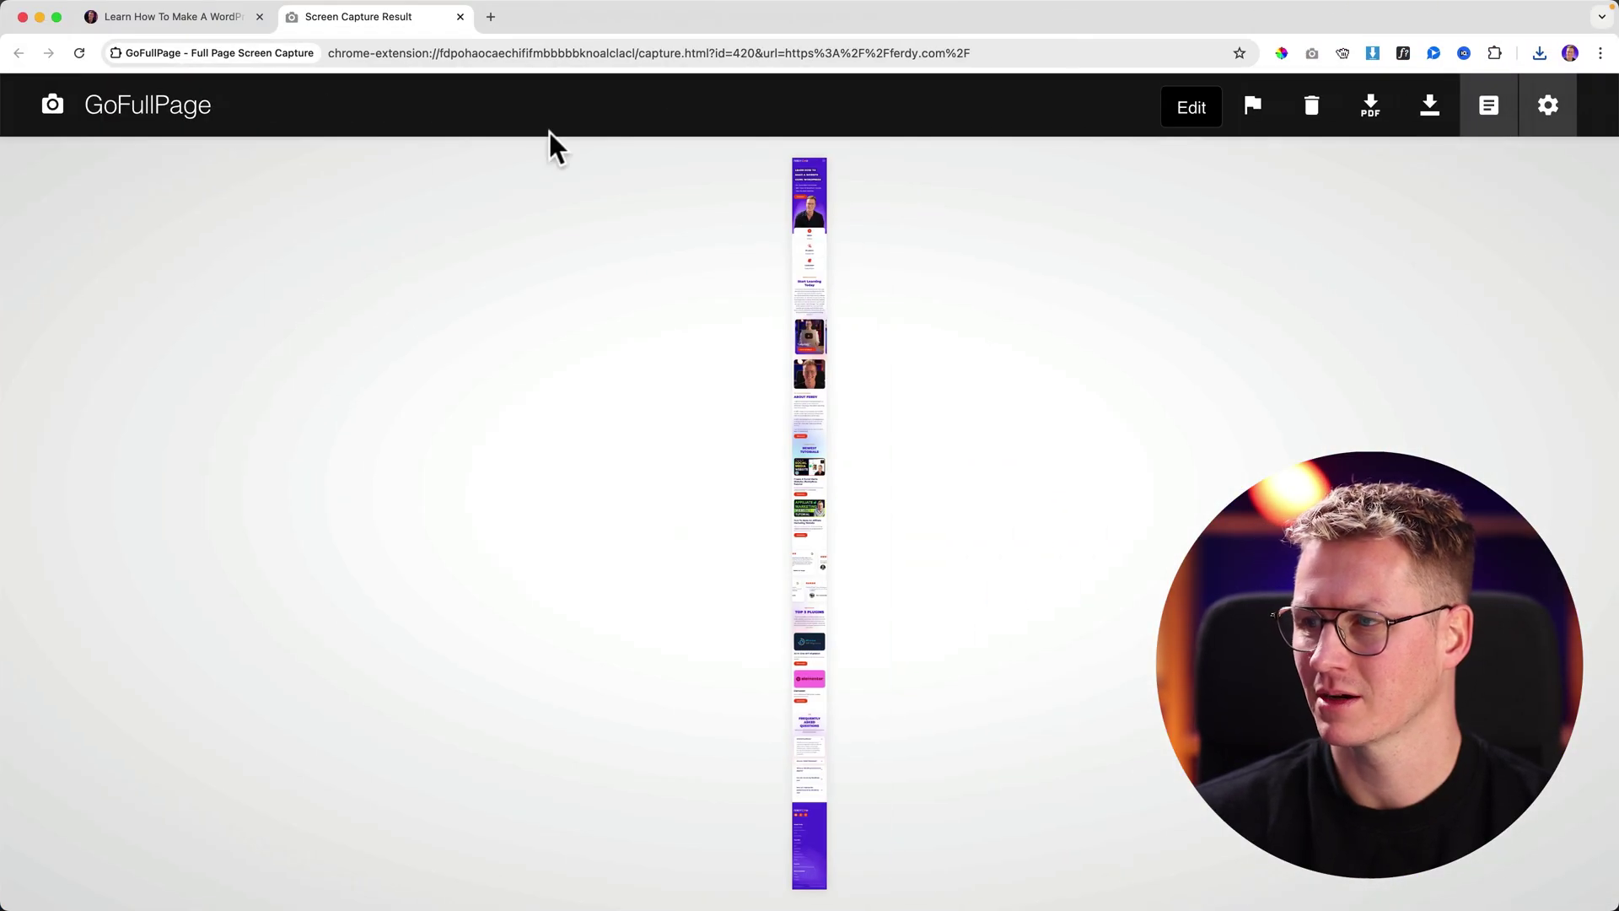
{"action": "left_click", "coordinate": [1432, 108]}
Step: Close the capture tab and load ferdy.com/mockup in a new tab
{"action": "left_click", "coordinate": [461, 16]}
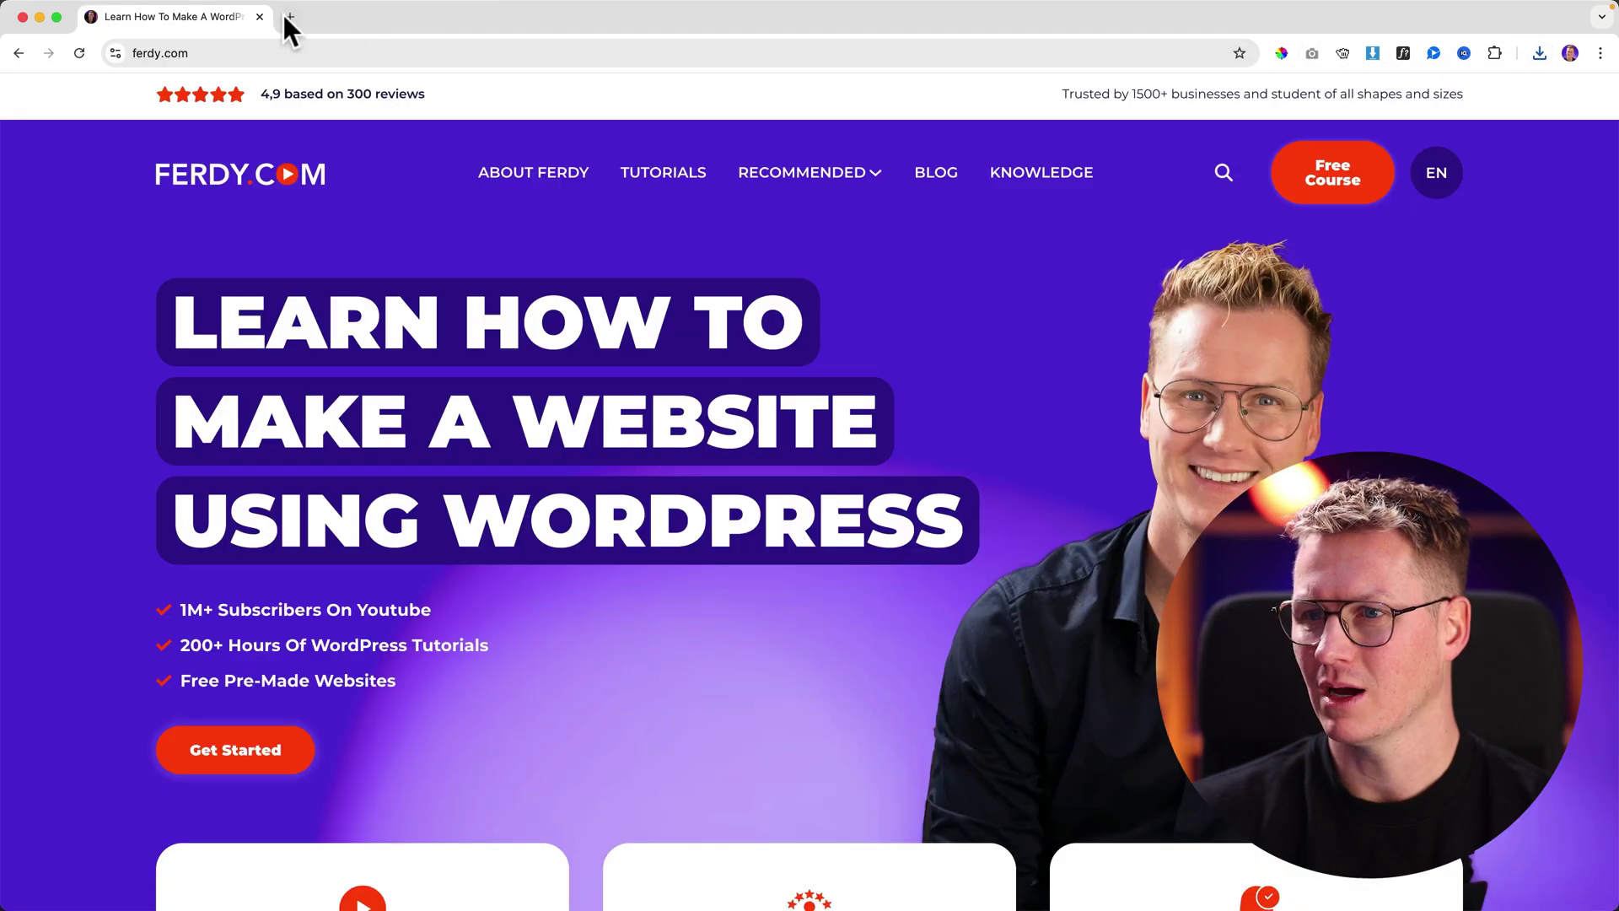
{"action": "left_click", "coordinate": [293, 17]}
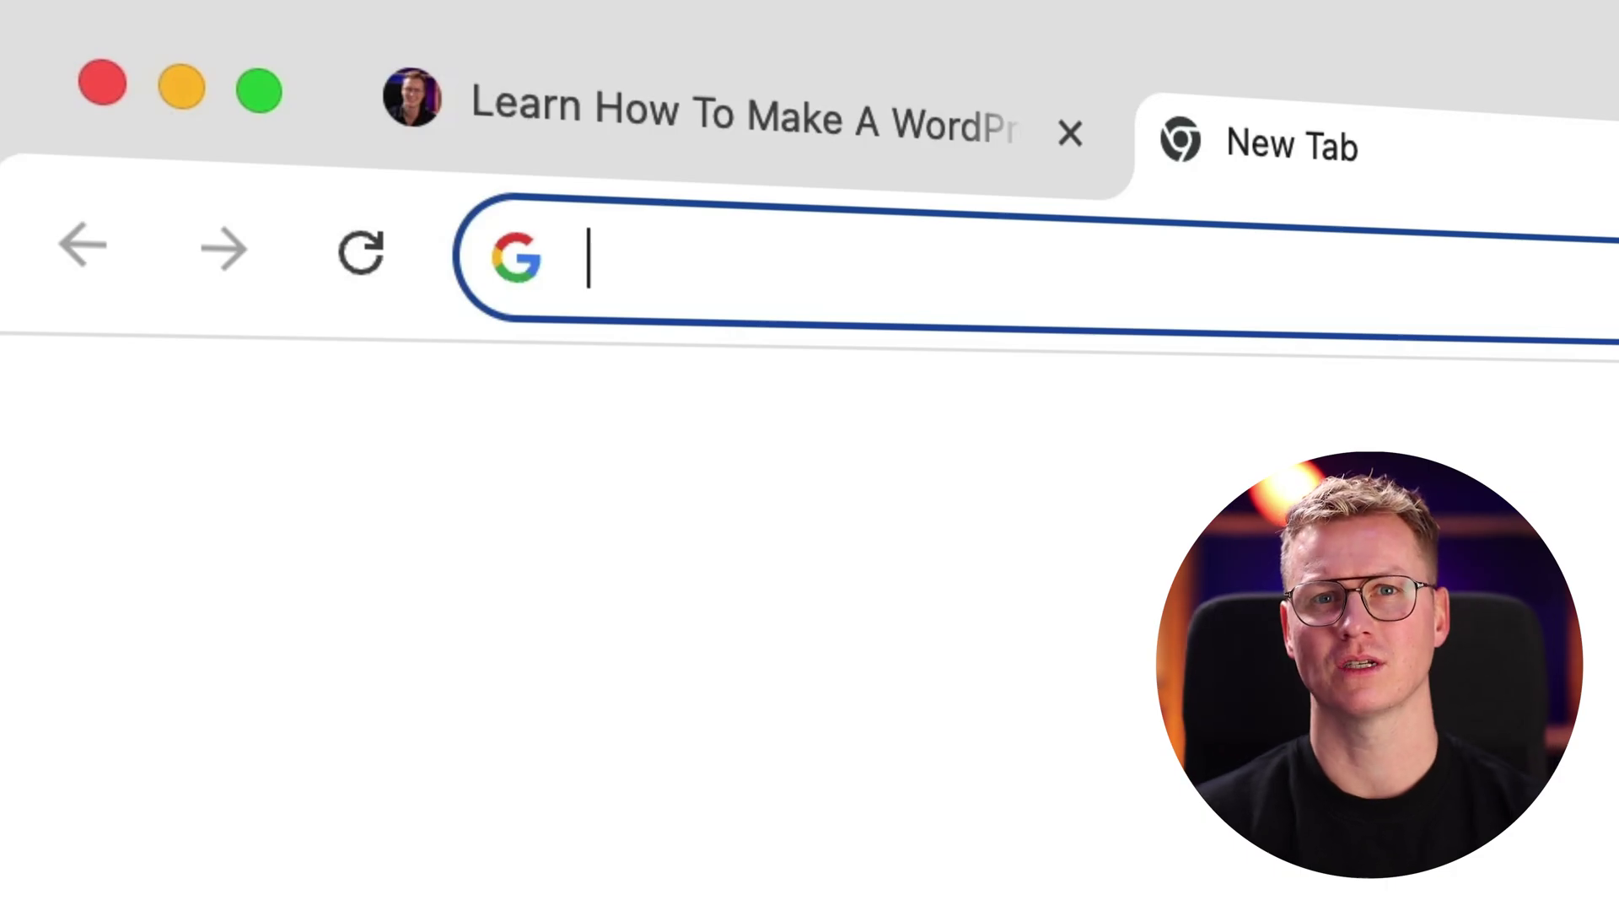
{"action": "type", "text": "ferdy"}
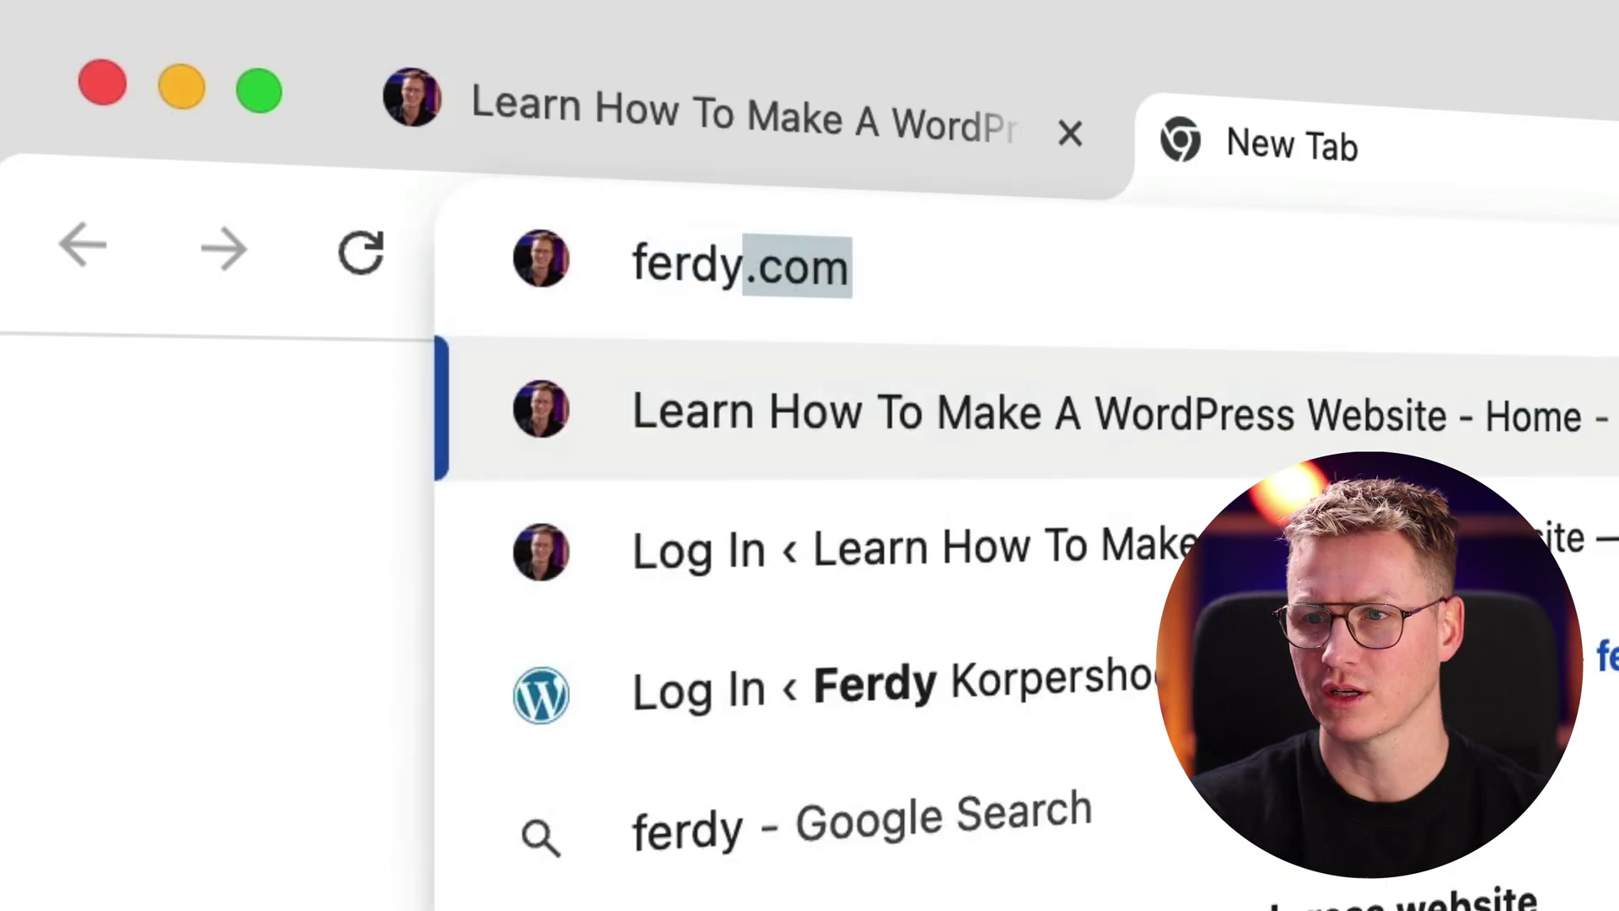
{"action": "type", "text": ".com/"}
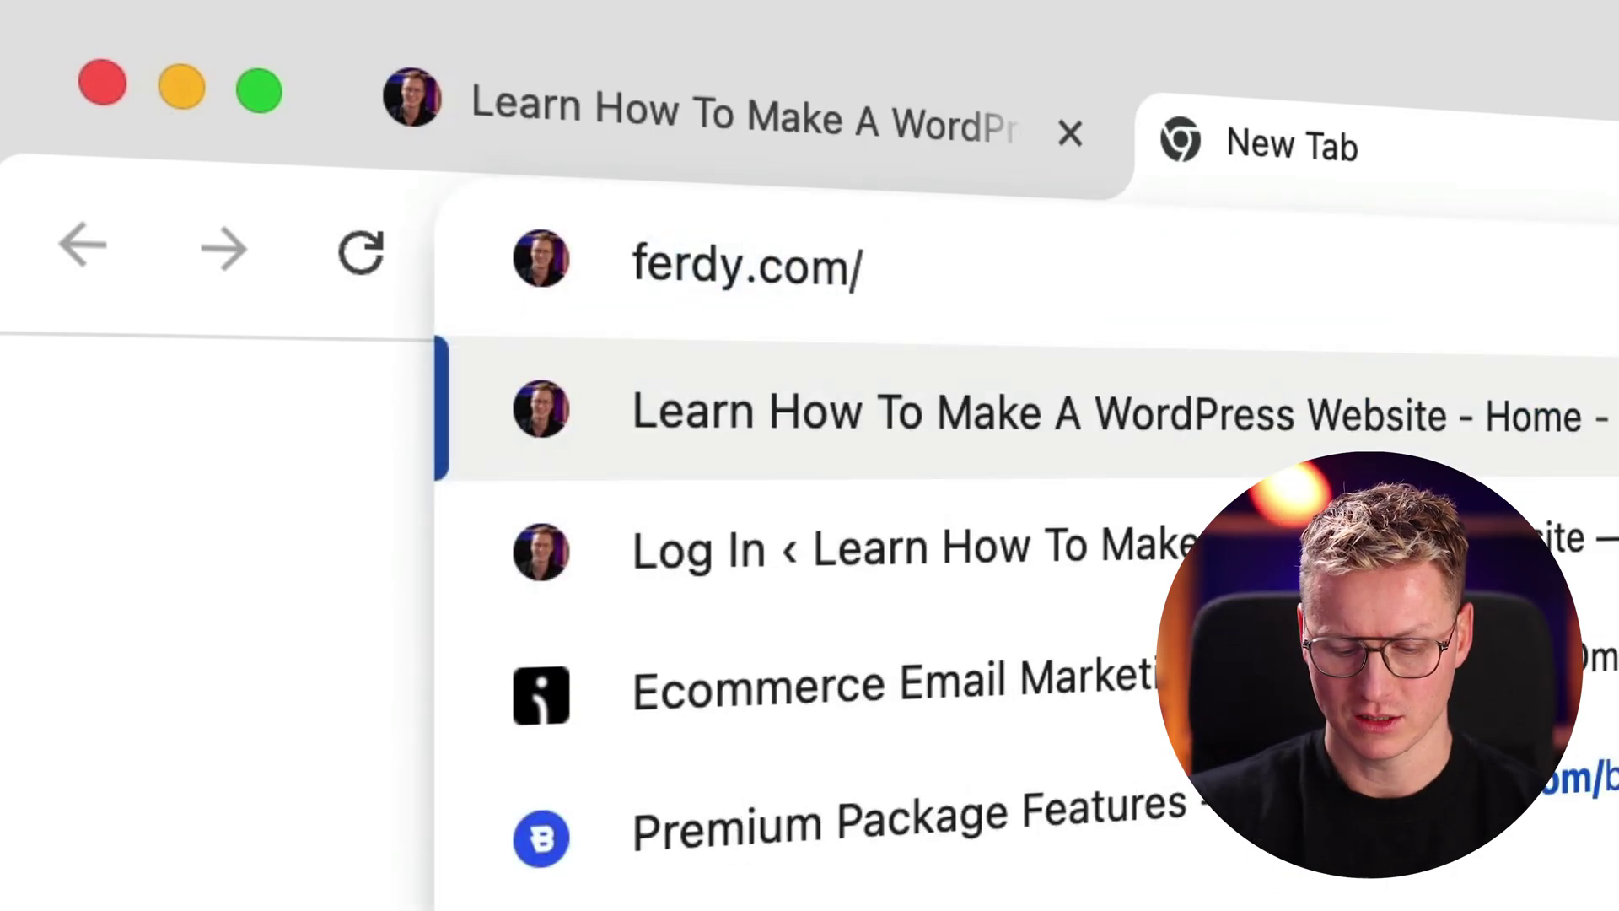
{"action": "type", "text": "mockup"}
{"action": "key", "text": "Return"}
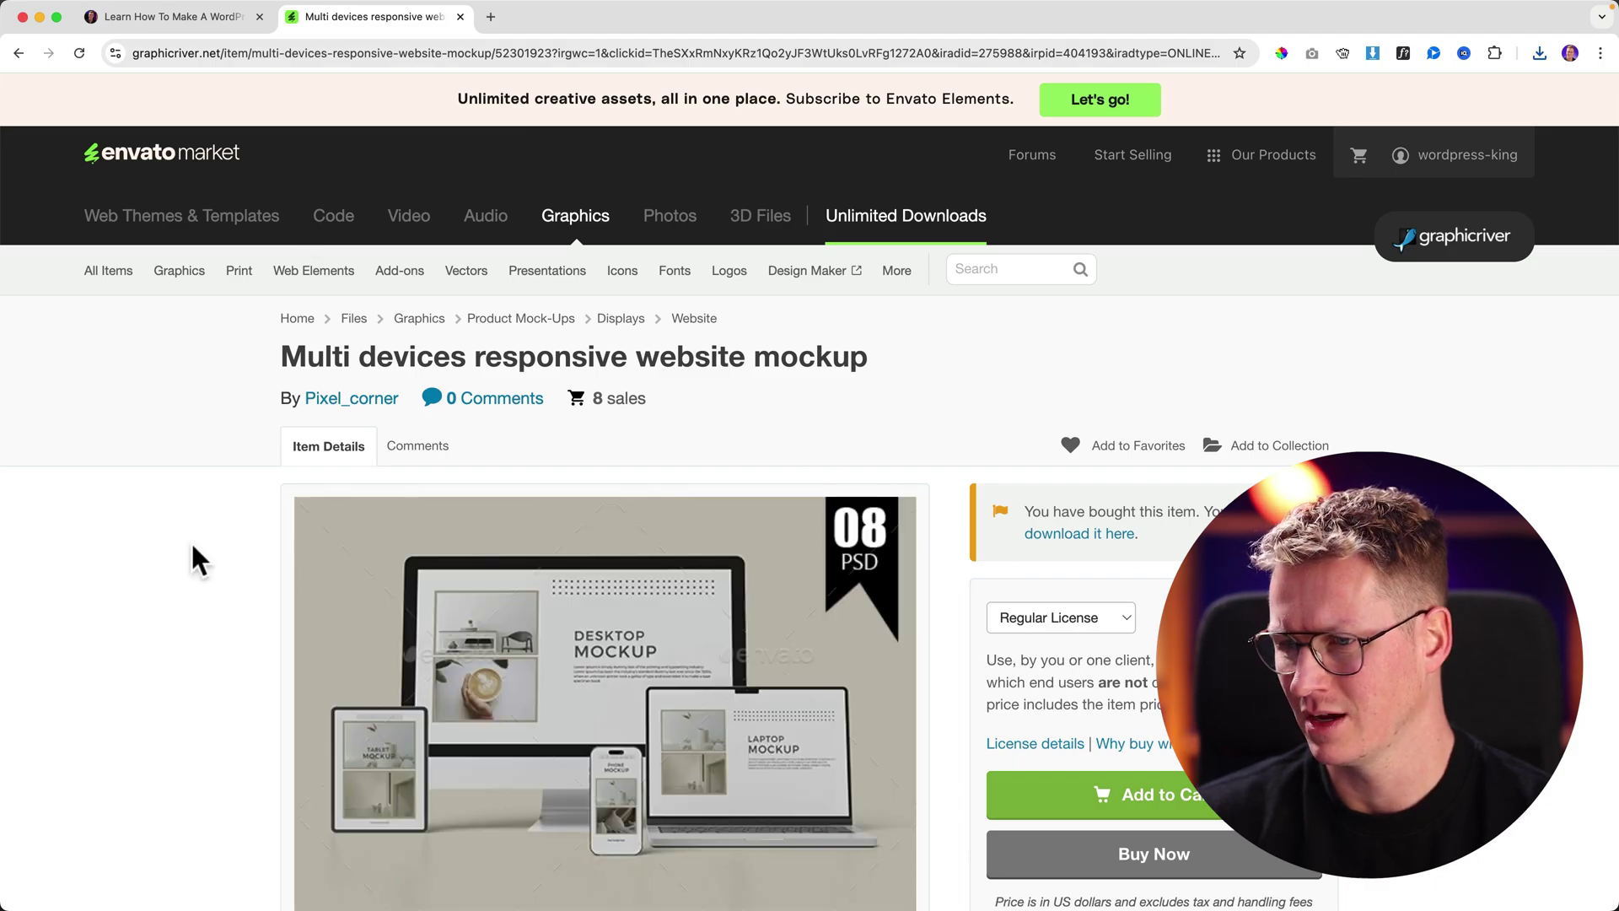
Step: Review the Multi devices responsive website mockup page and start buying it
{"action": "scroll", "coordinate": [268, 544], "scroll_direction": "down", "scroll_amount": 5}
{"action": "scroll", "coordinate": [194, 464], "scroll_direction": "down", "scroll_amount": 8}
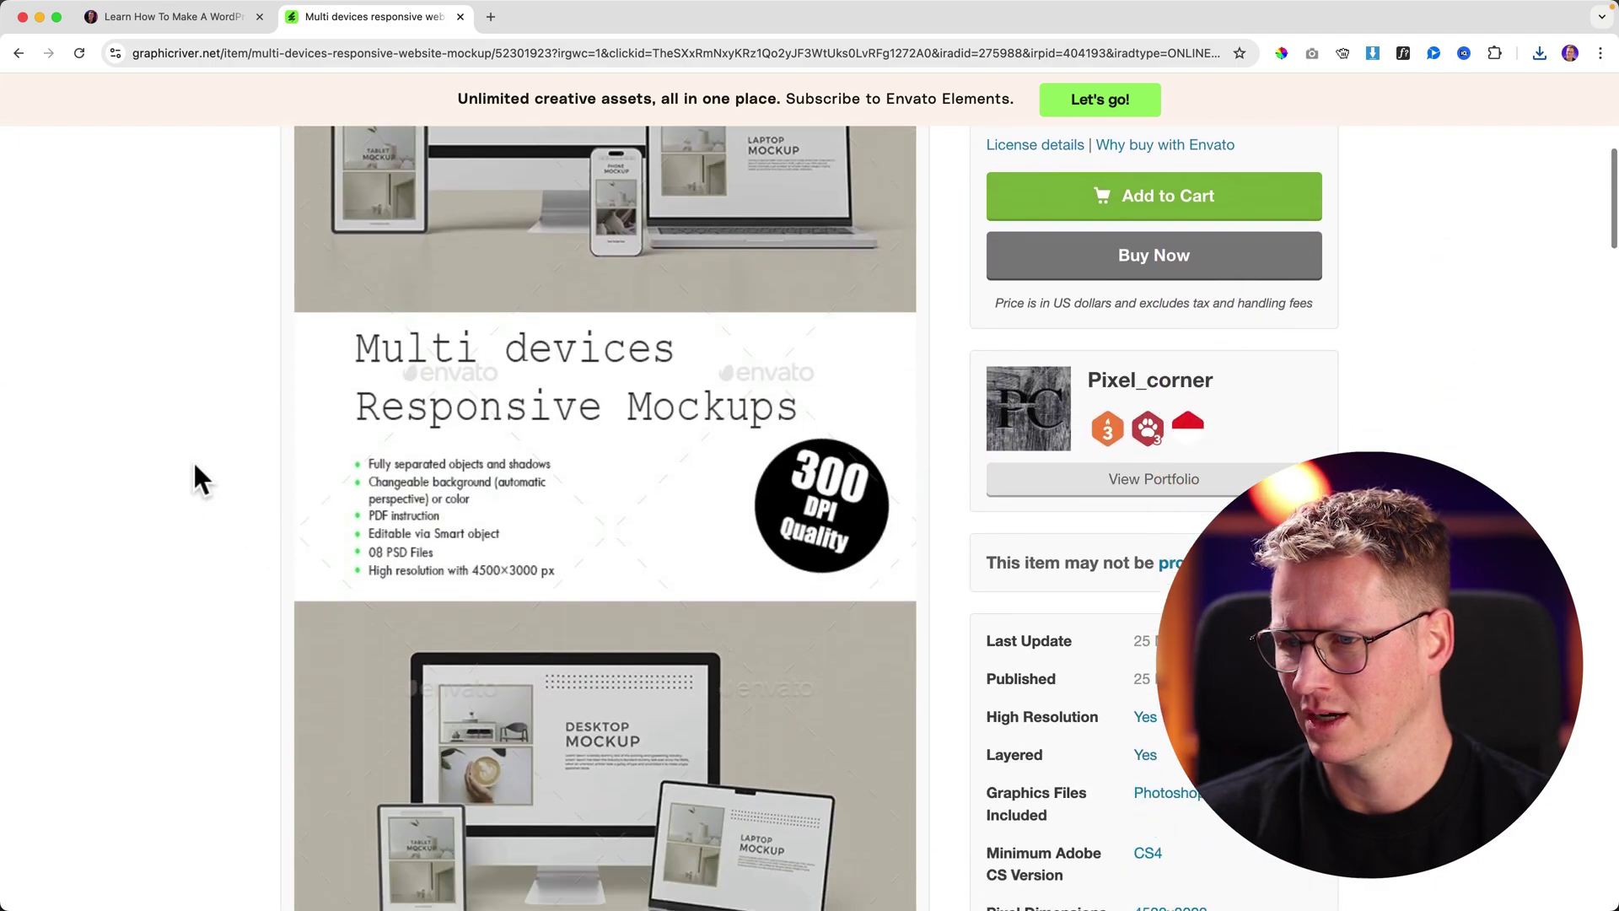
{"action": "scroll", "coordinate": [194, 464], "scroll_direction": "down", "scroll_amount": 7}
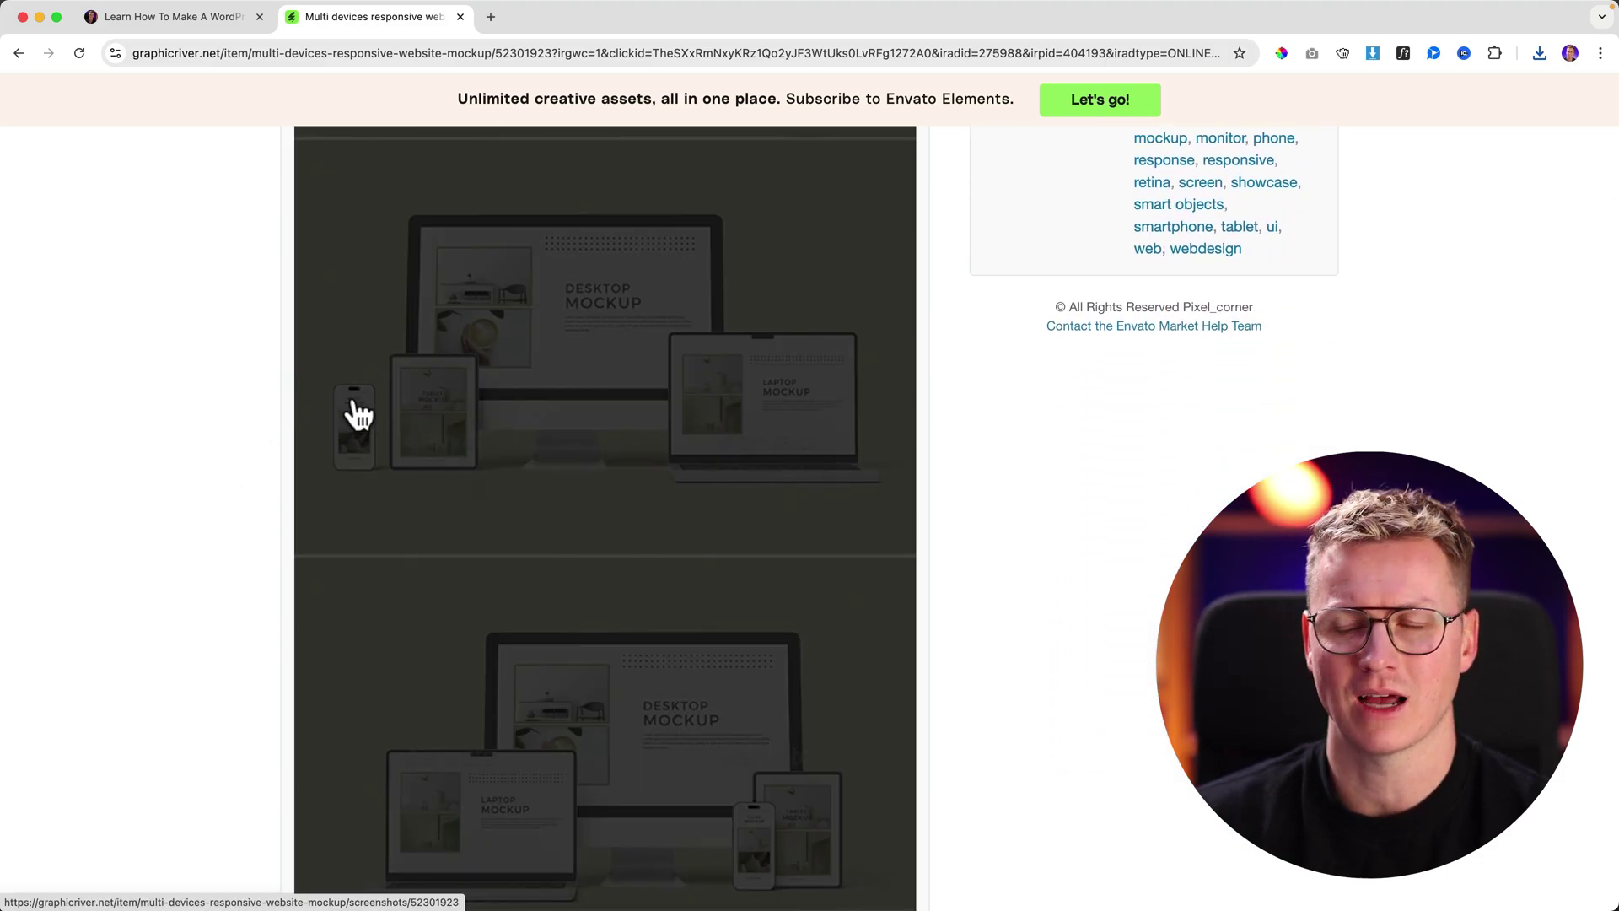
{"action": "scroll", "coordinate": [245, 416], "scroll_direction": "down", "scroll_amount": 5}
{"action": "scroll", "coordinate": [246, 428], "scroll_direction": "up", "scroll_amount": 8}
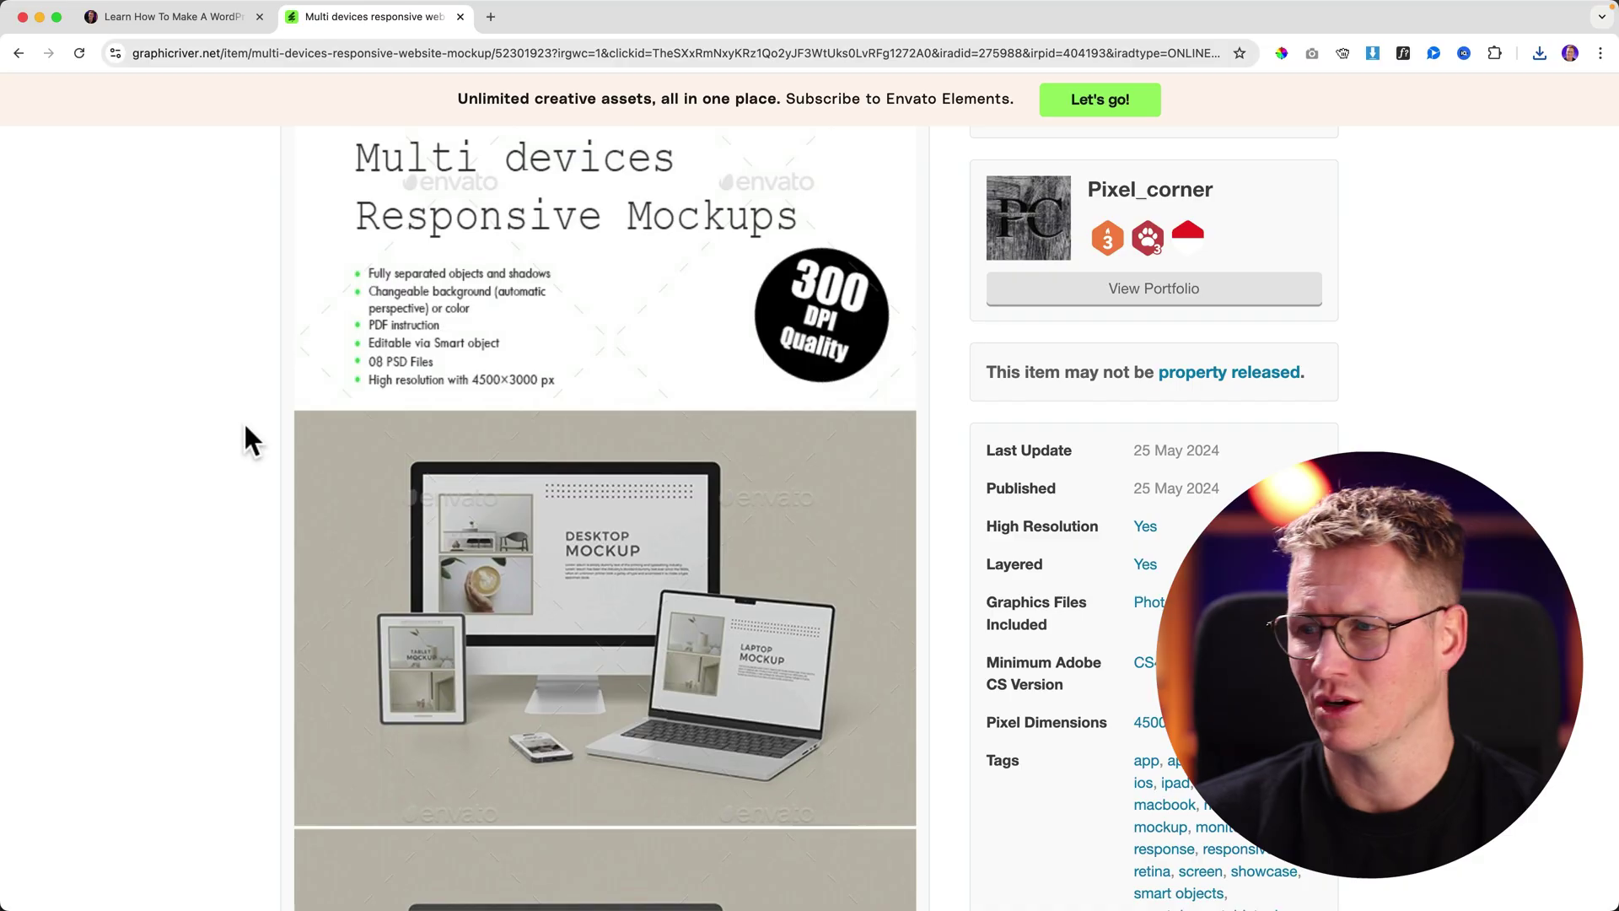
{"action": "scroll", "coordinate": [245, 441], "scroll_direction": "up", "scroll_amount": 10}
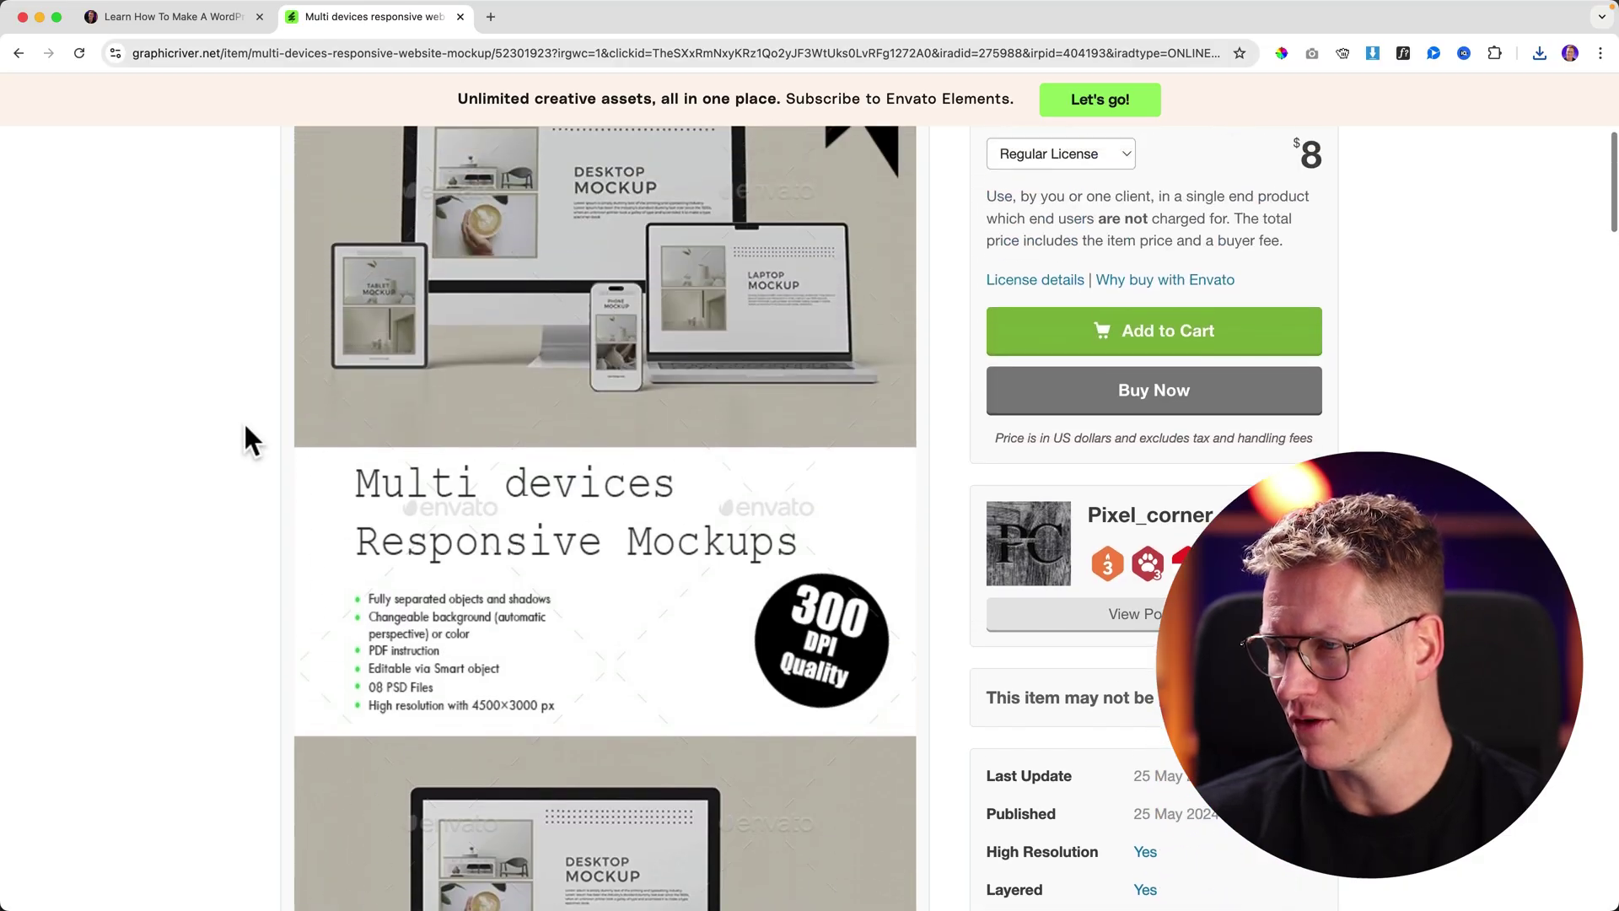
{"action": "scroll", "coordinate": [243, 440], "scroll_direction": "down", "scroll_amount": 4}
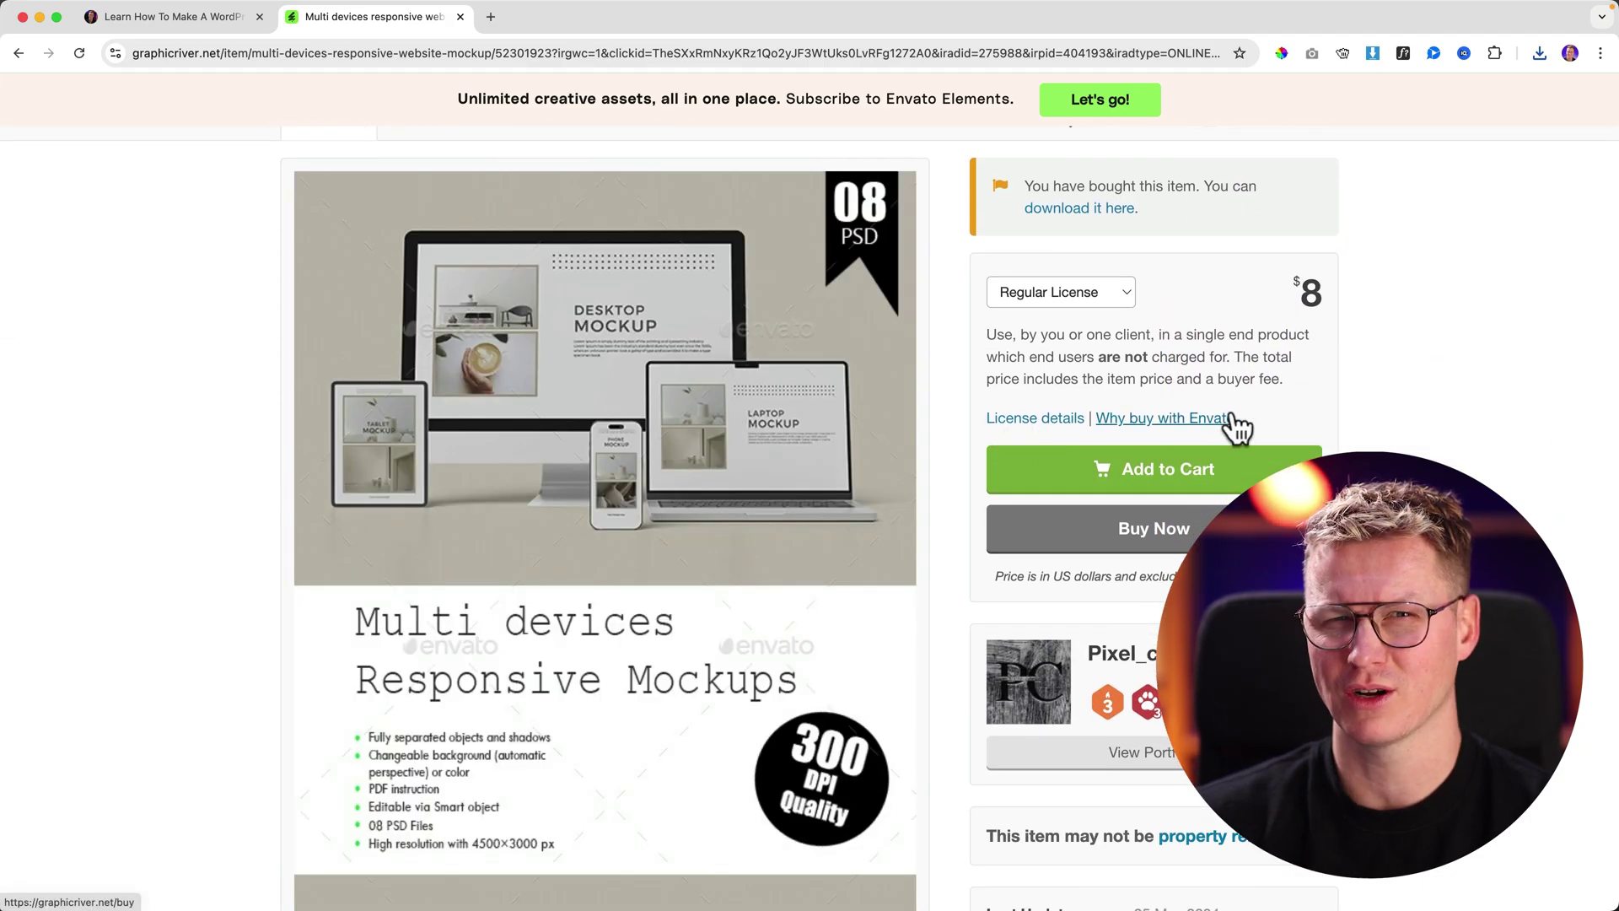
{"action": "left_click", "coordinate": [1150, 536]}
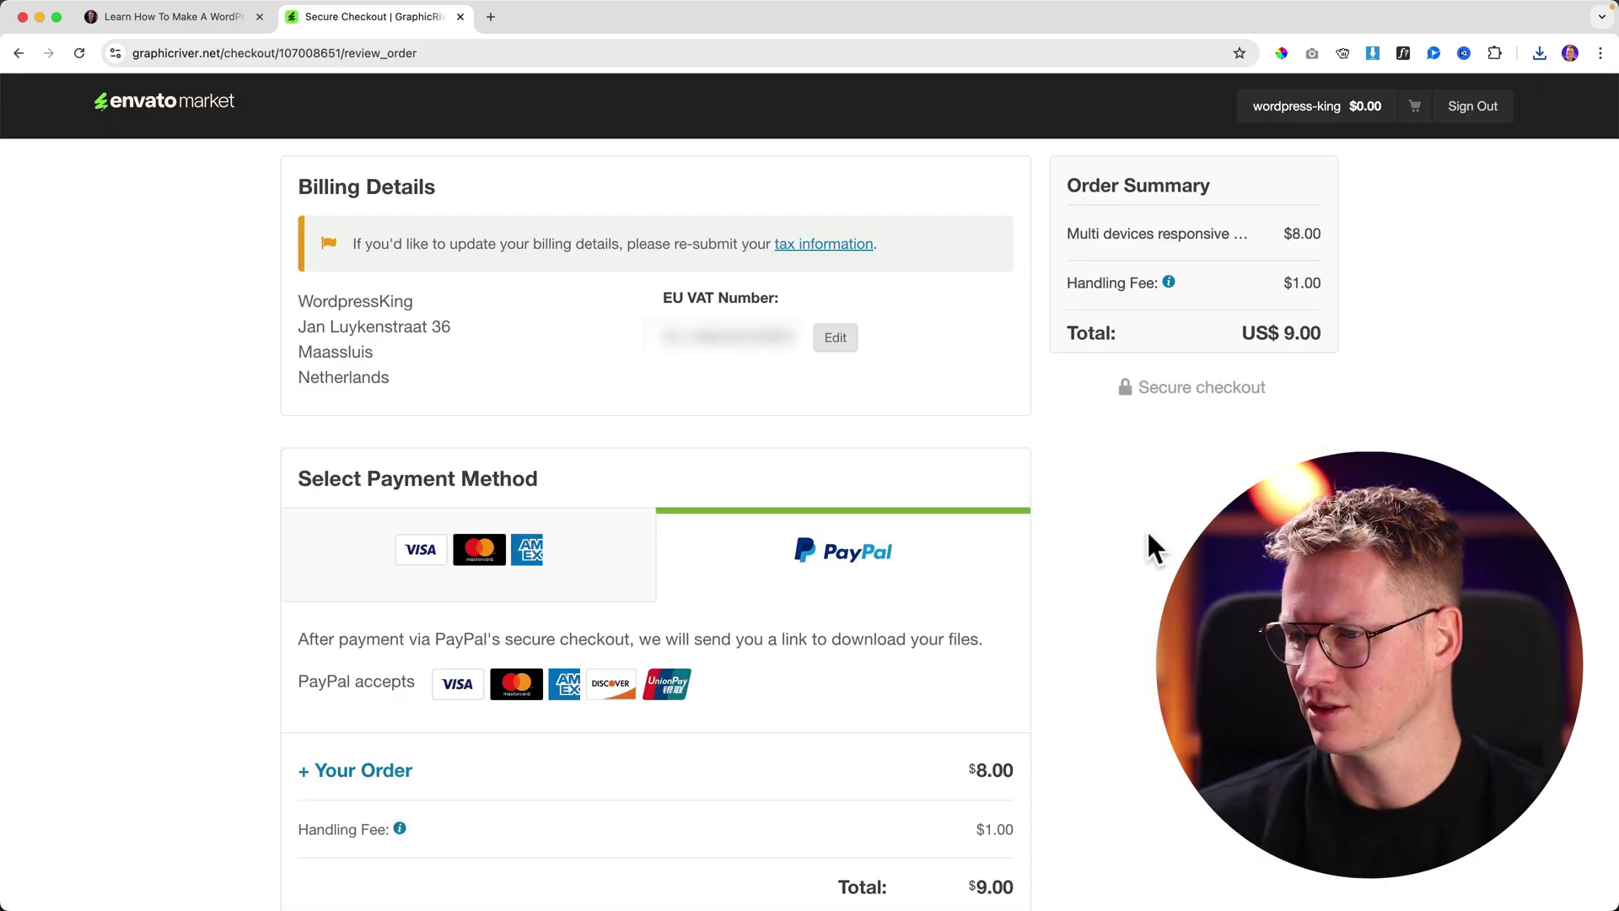
Step: Complete the US$ 9.00 checkout and follow the 820 MB zip download to completion
{"action": "scroll", "coordinate": [1064, 544], "scroll_direction": "down", "scroll_amount": 5}
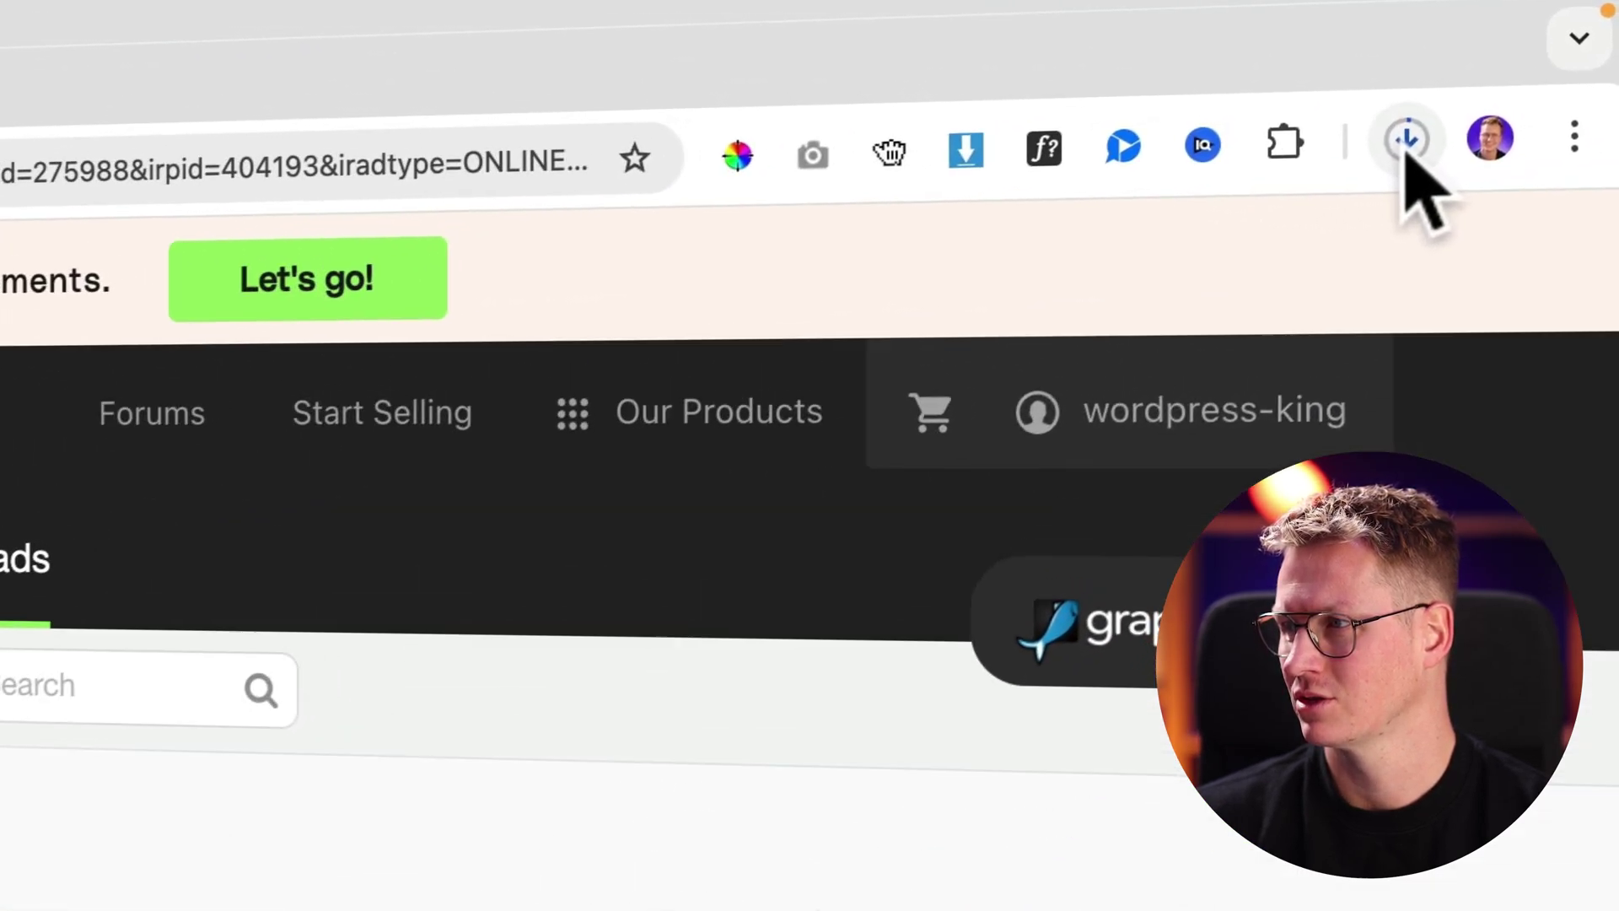
{"action": "left_click", "coordinate": [1539, 53]}
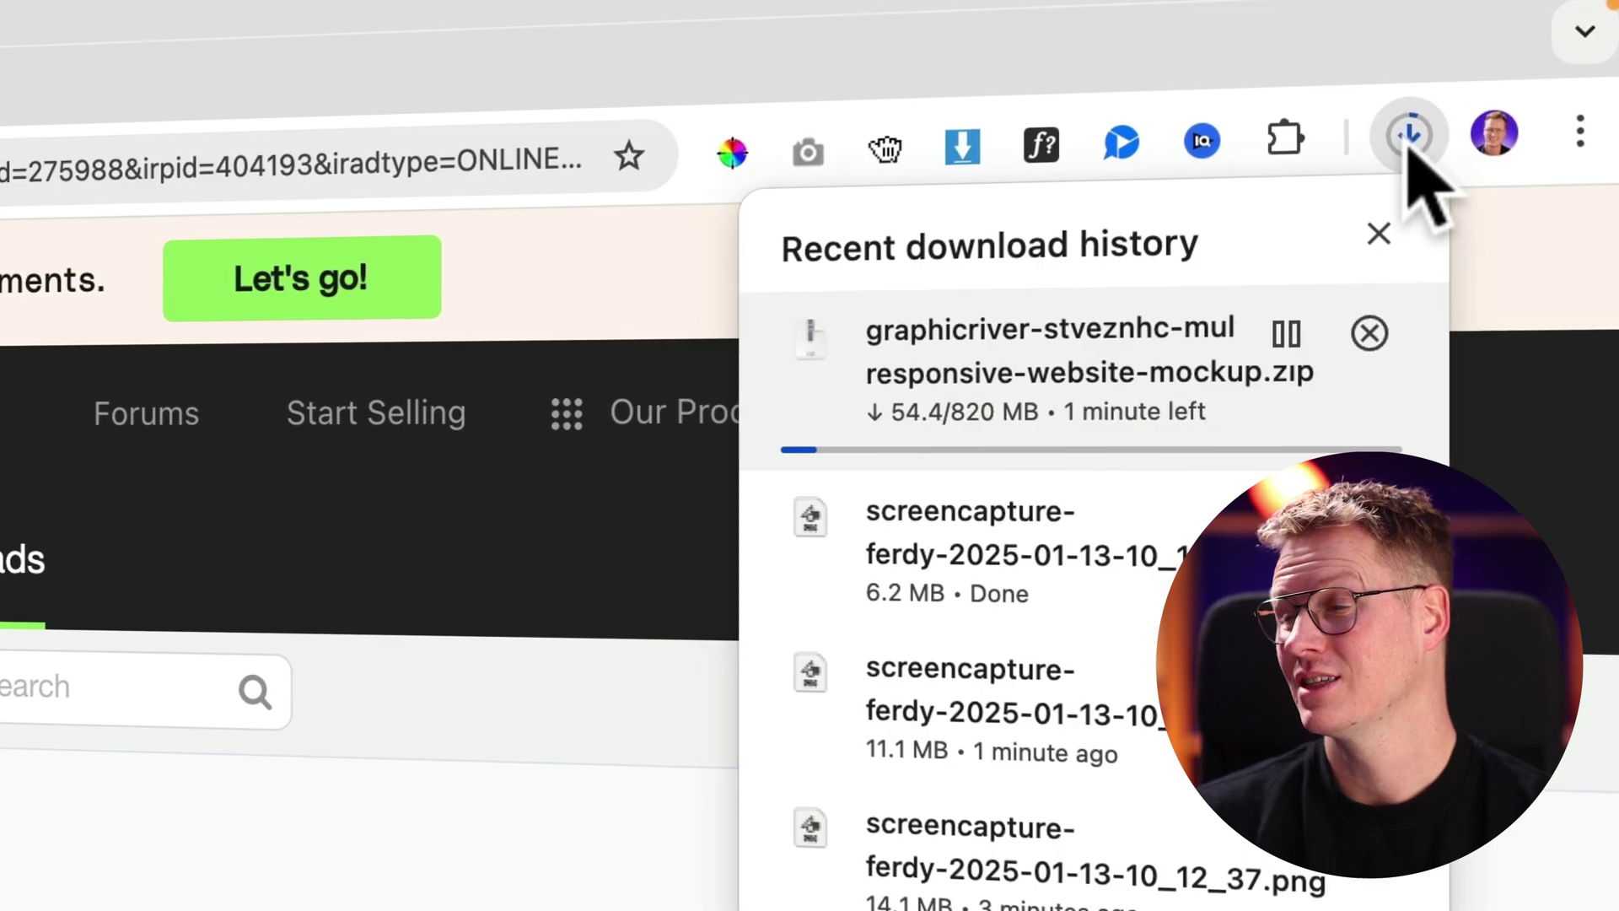
{"action": "left_click", "coordinate": [499, 812]}
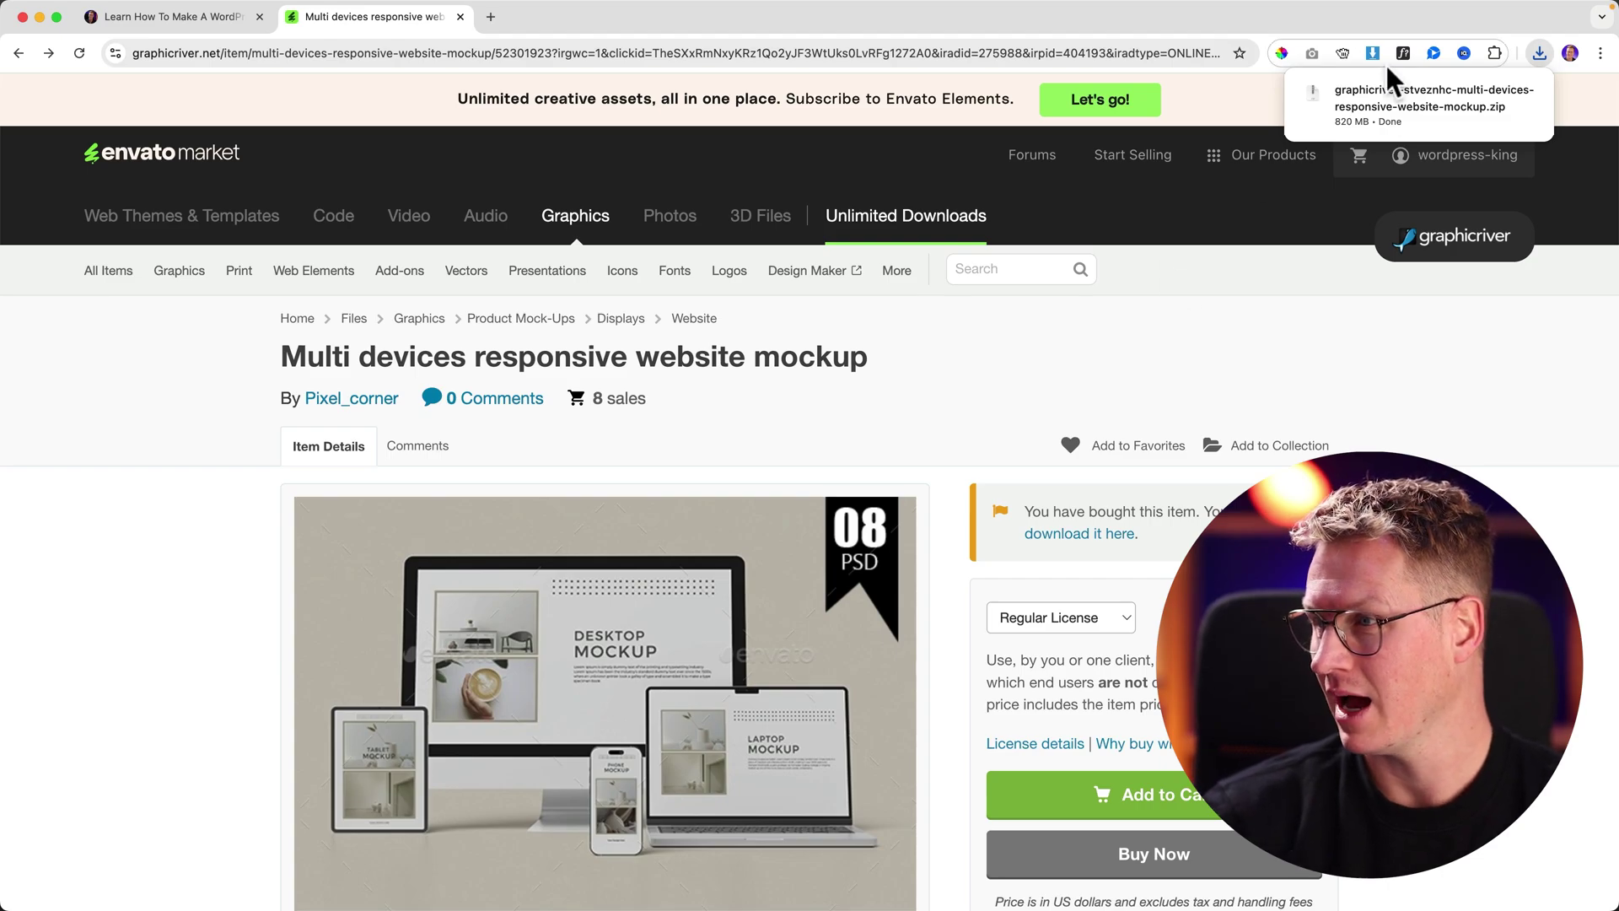
Step: Extract the mockup zip and open the graphicriver folder's Main File folder
{"action": "left_click", "coordinate": [1404, 89]}
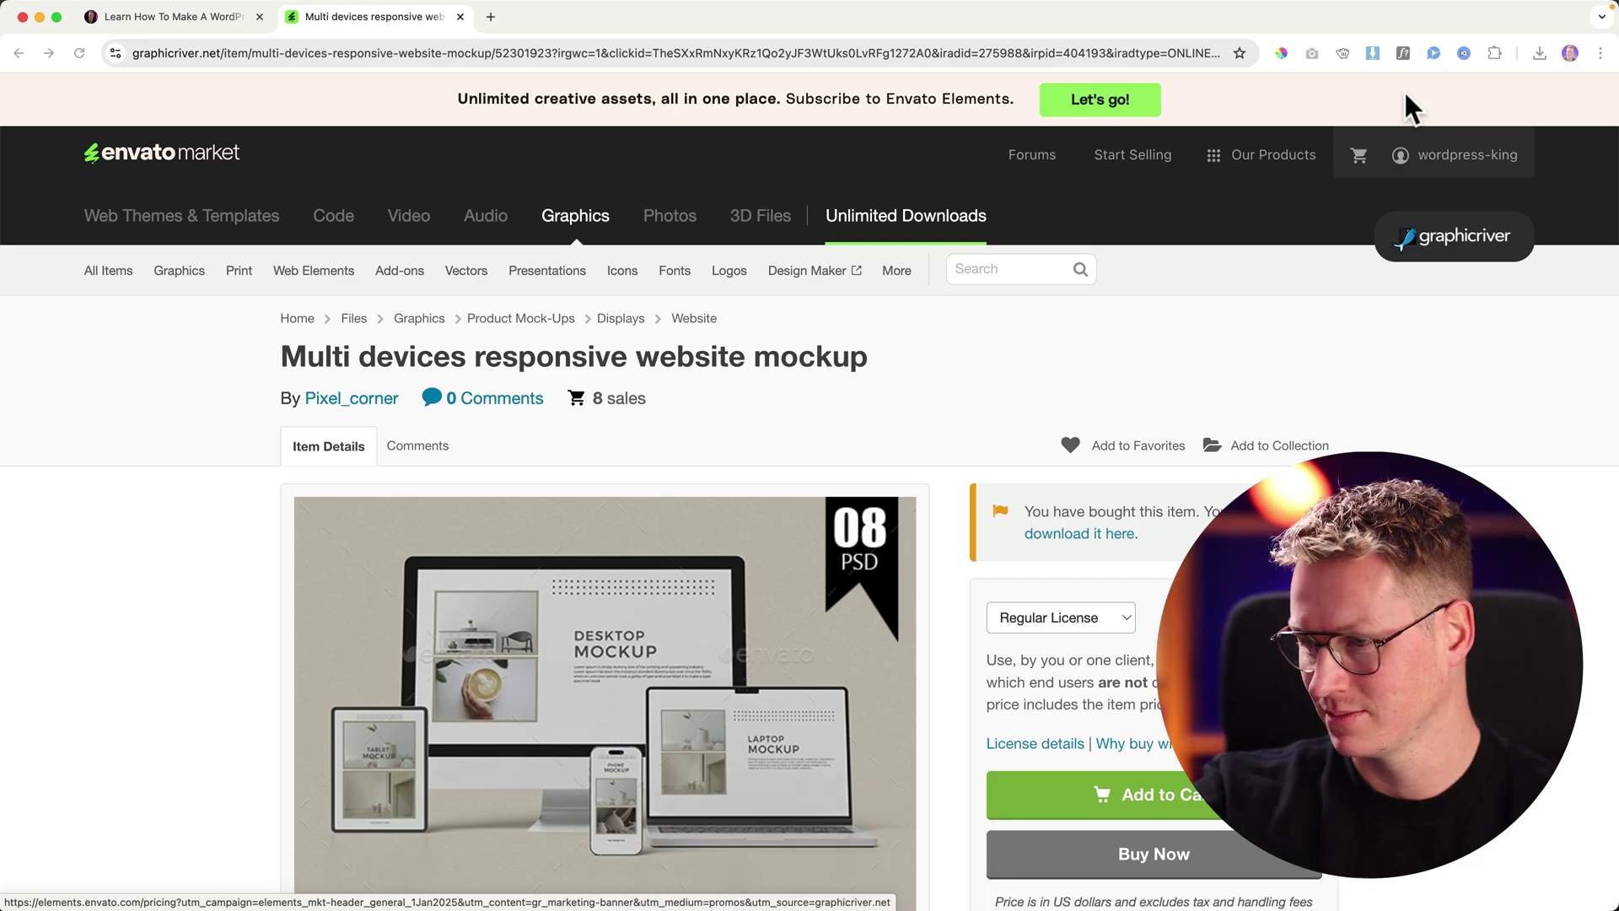
{"action": "double_click", "coordinate": [1170, 159]}
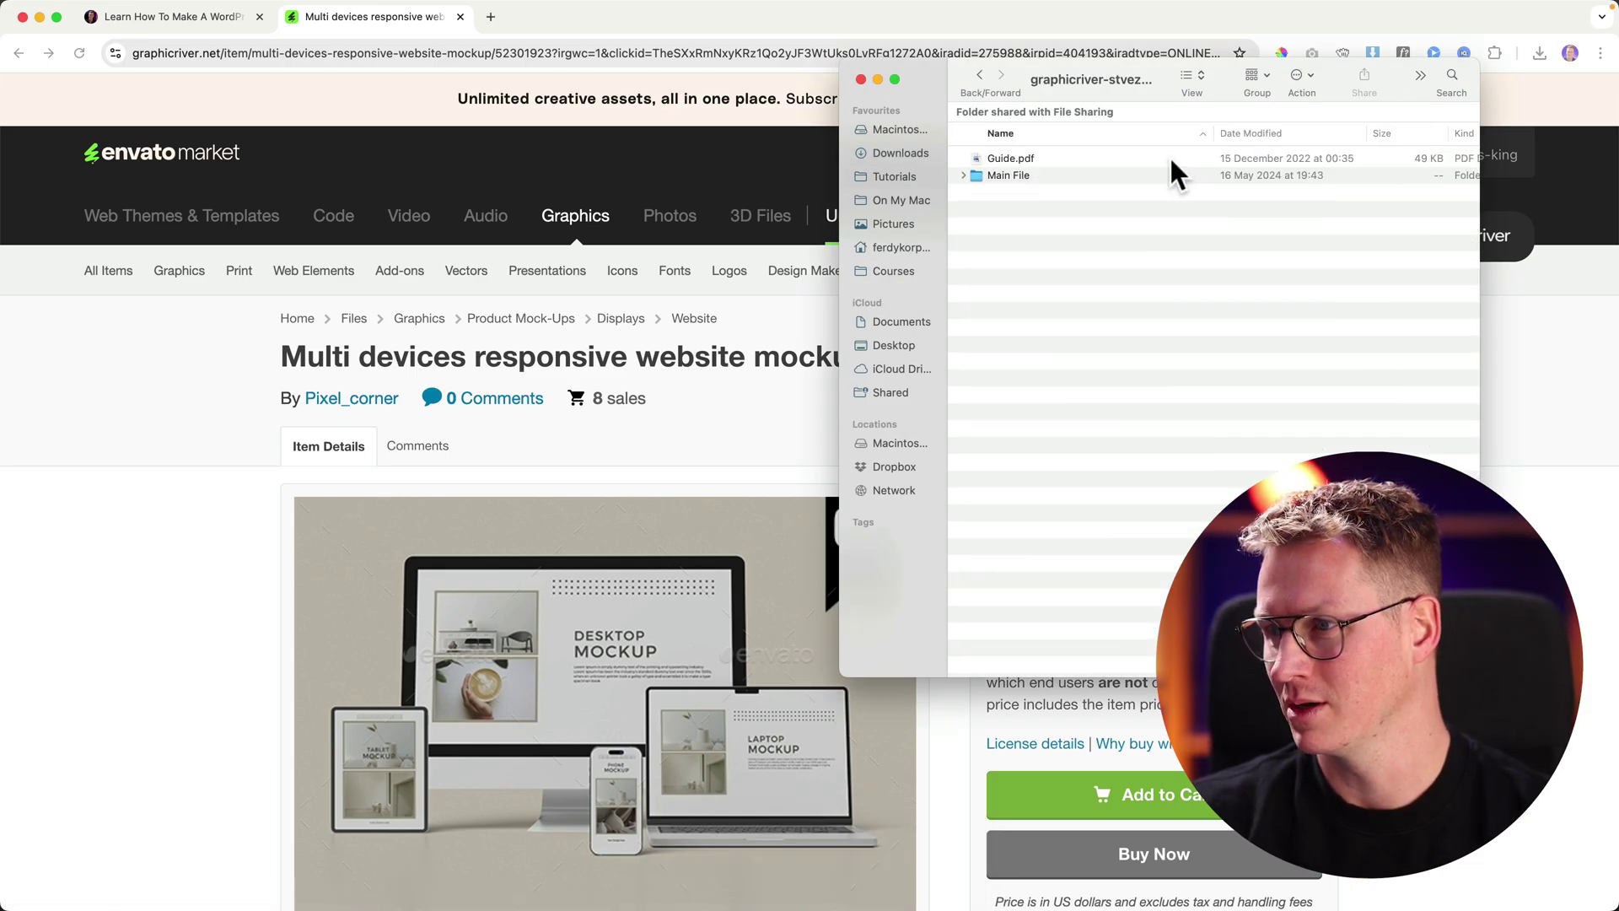
{"action": "double_click", "coordinate": [998, 175]}
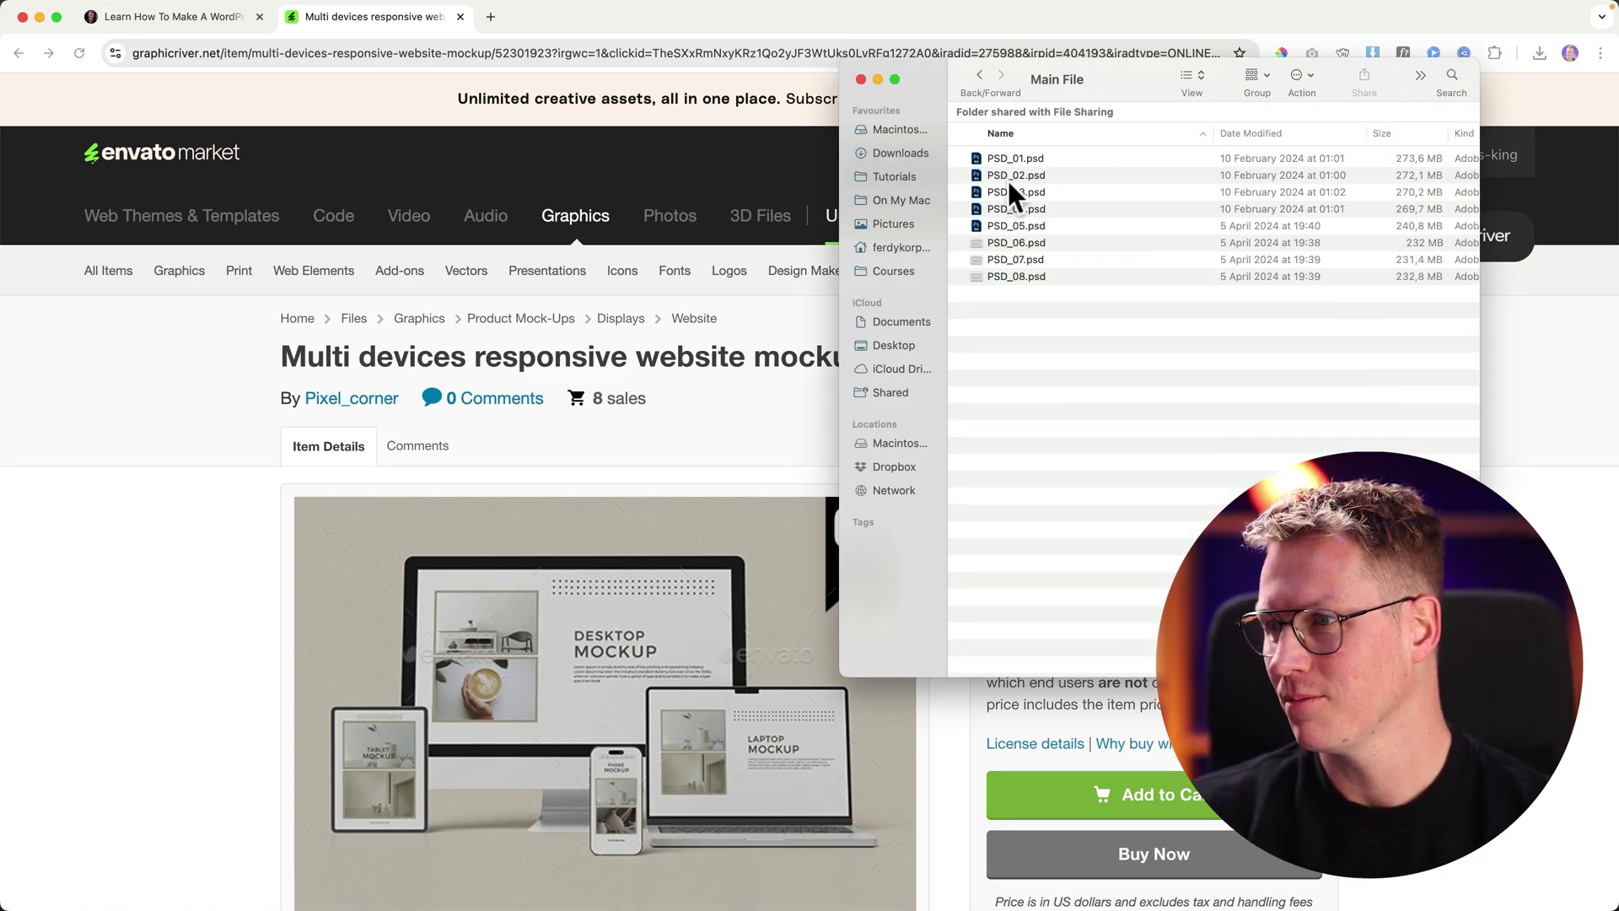
Step: Quick Look PSD_01 through the later mockups, ending on PSD_04.psd
{"action": "left_click", "coordinate": [1024, 160]}
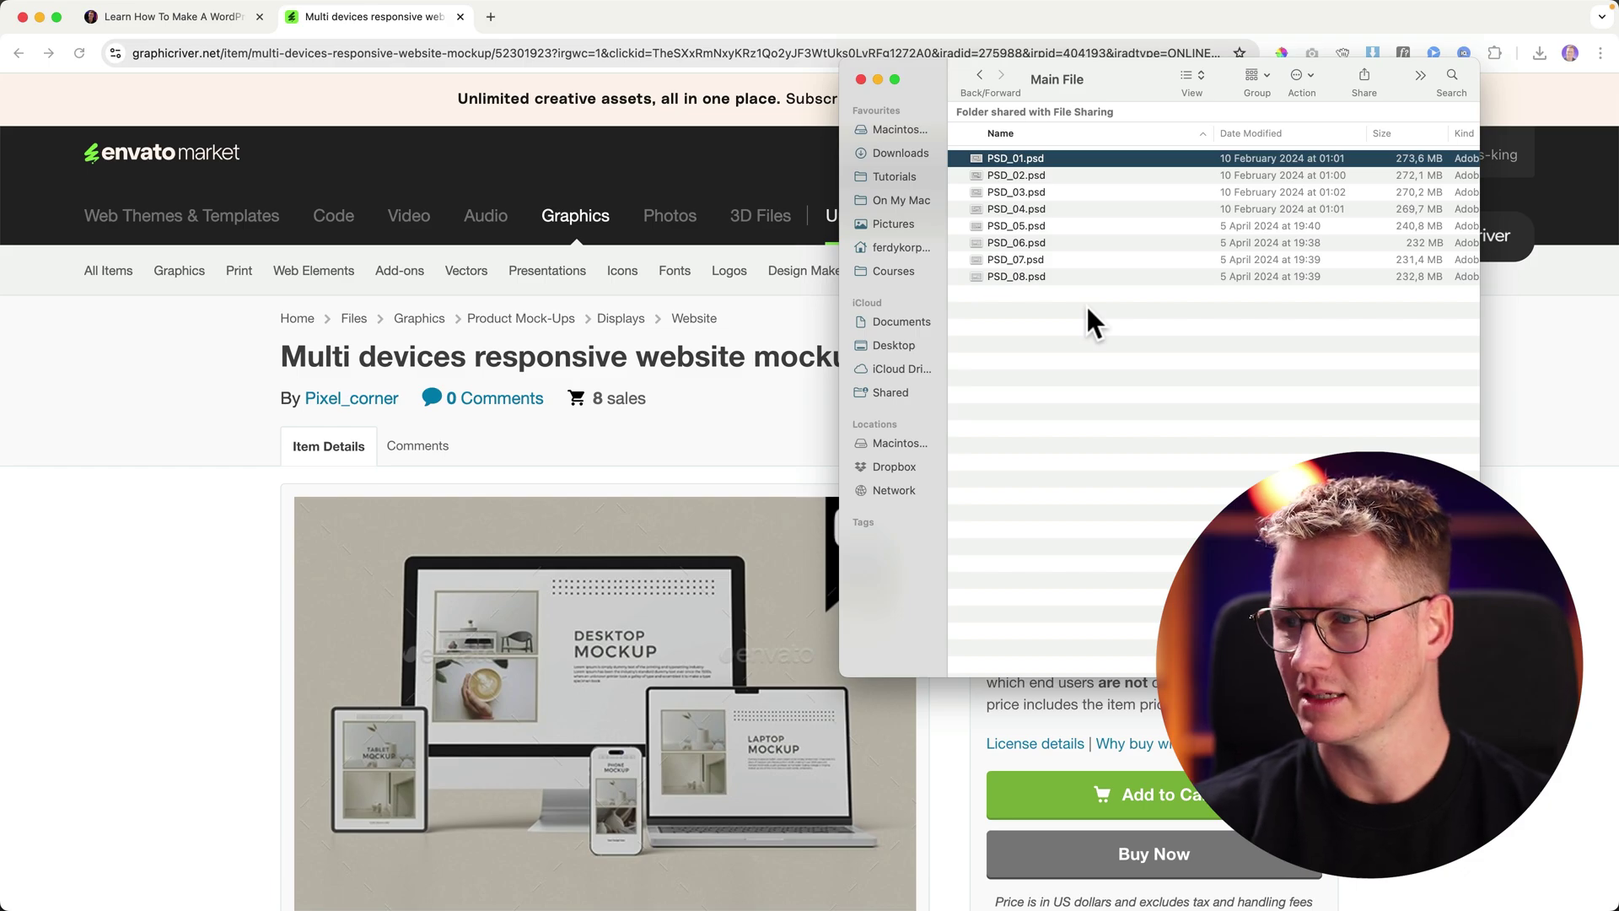
{"action": "key", "text": "space"}
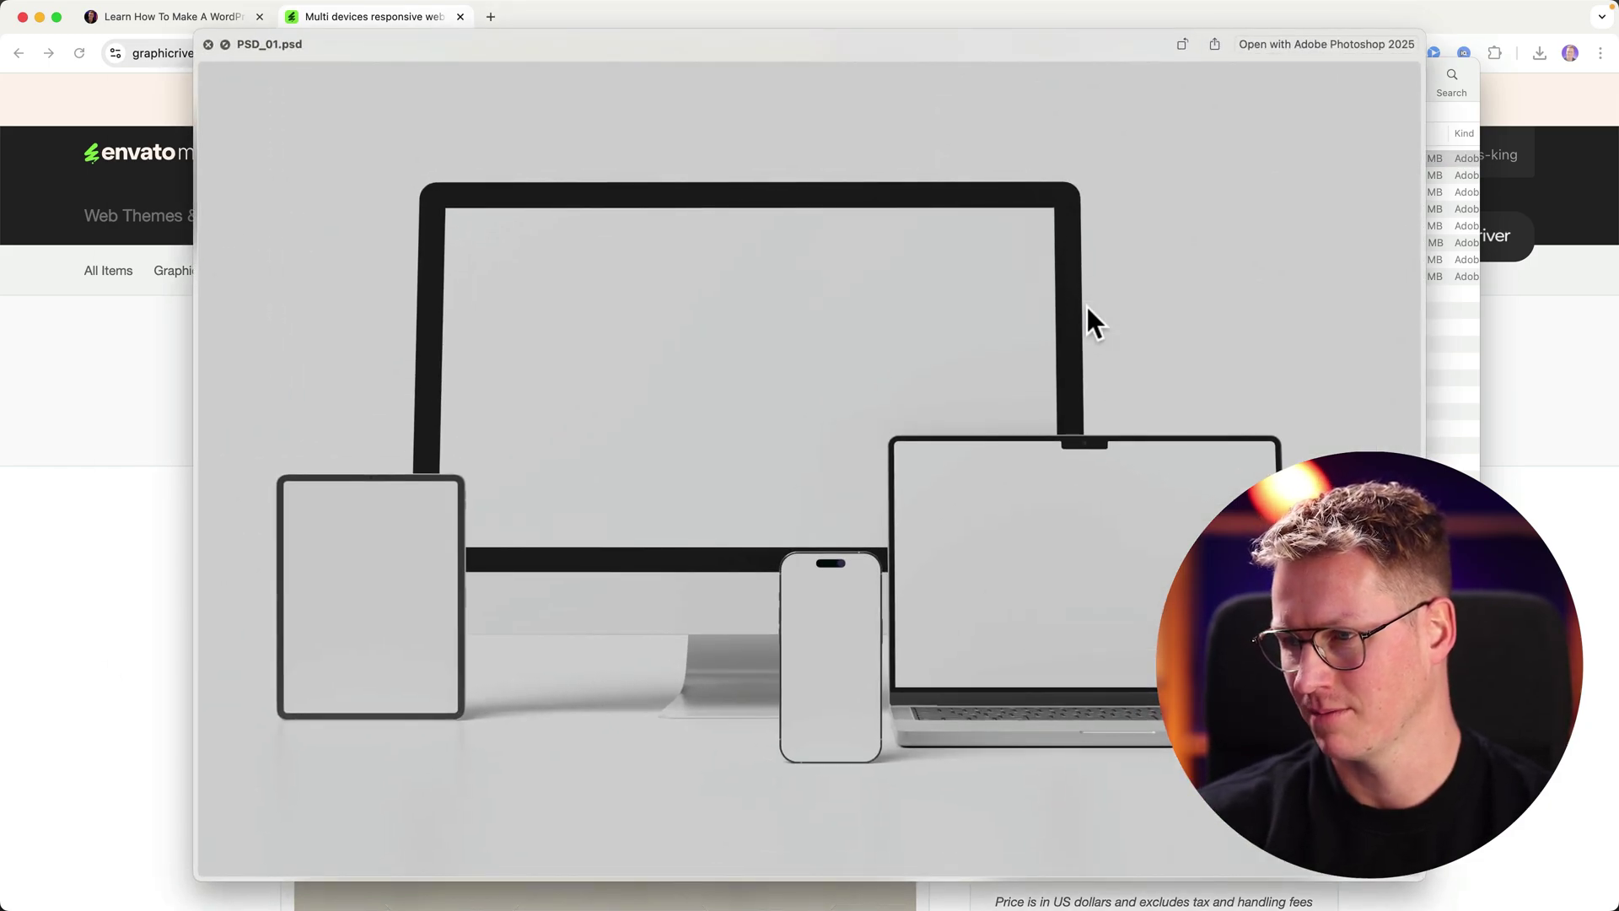
{"action": "key", "text": "Down"}
{"action": "key", "text": "Down"}
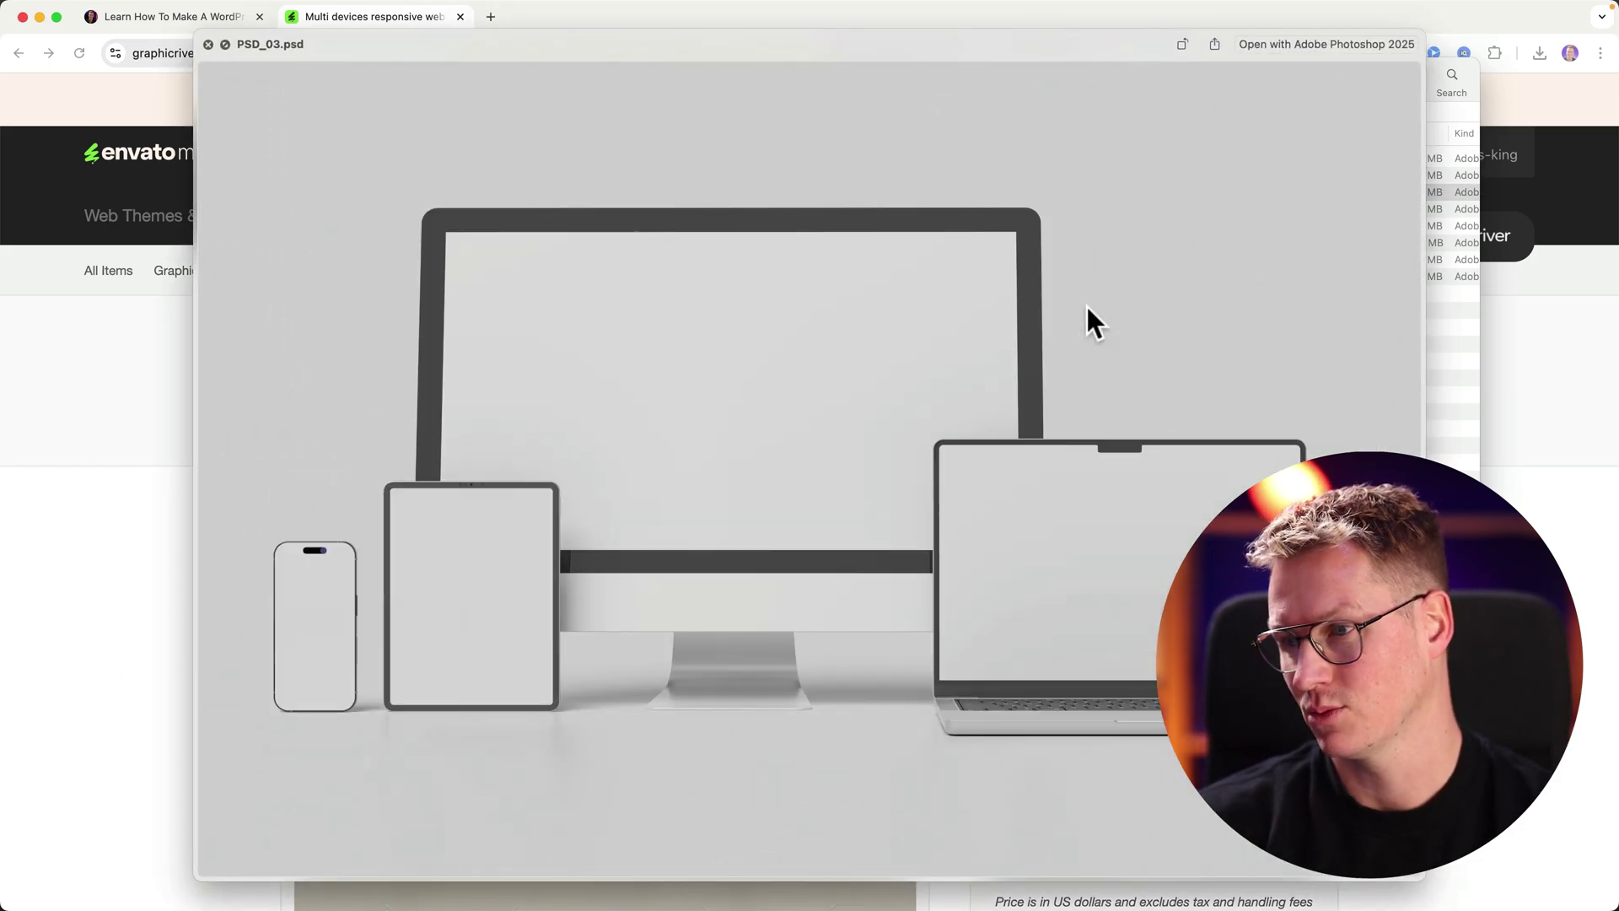
{"action": "key", "text": "Down"}
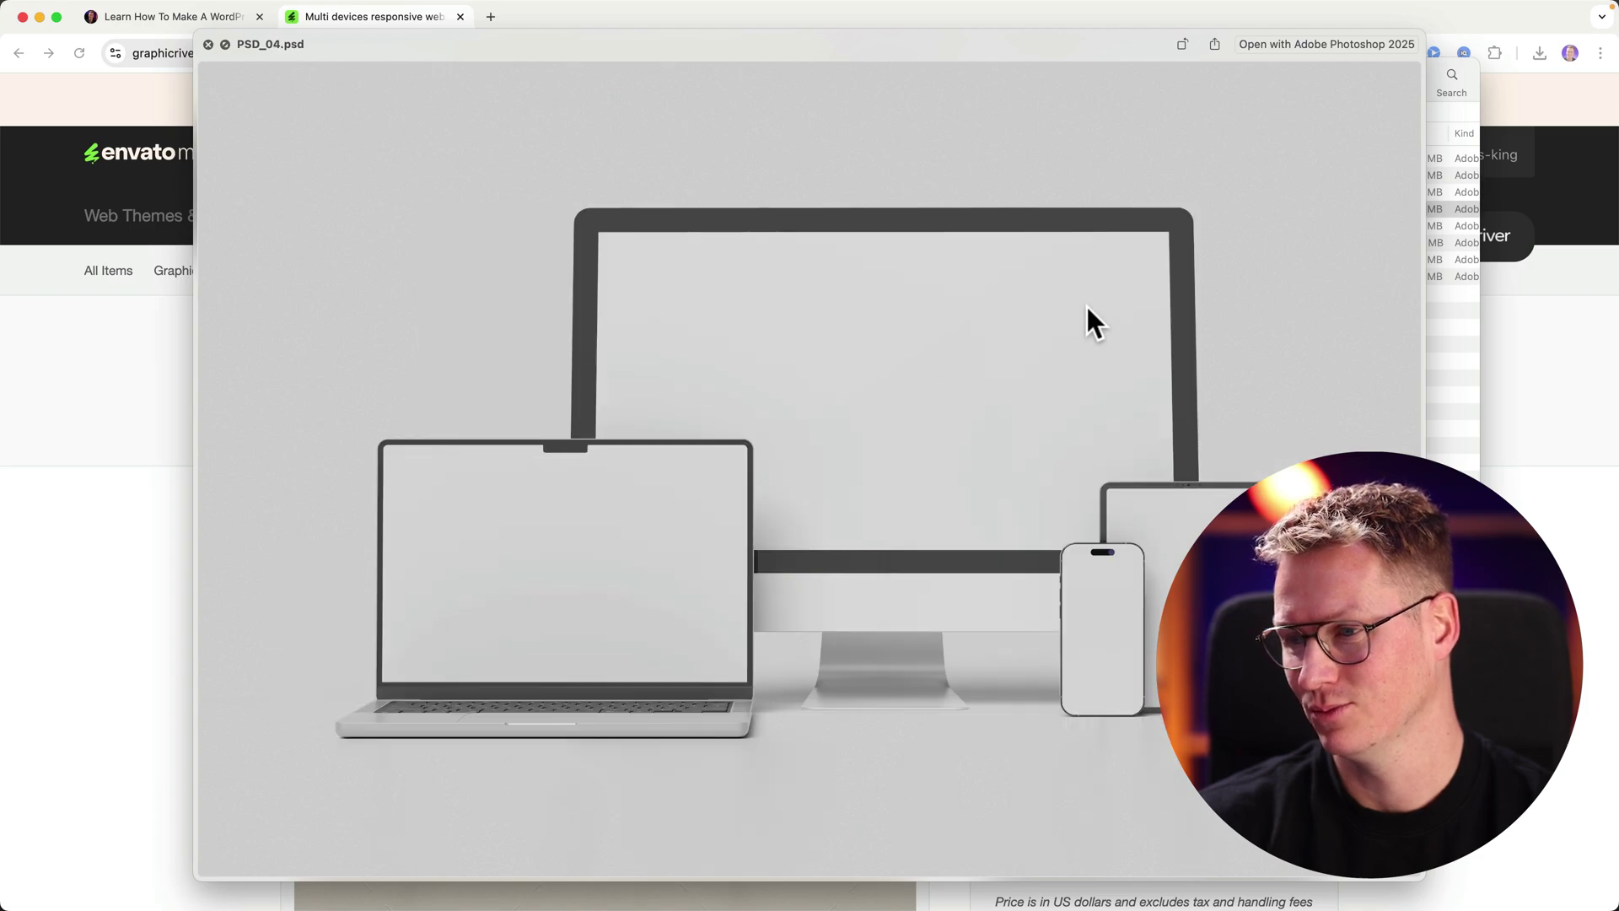
{"action": "key", "text": "Down"}
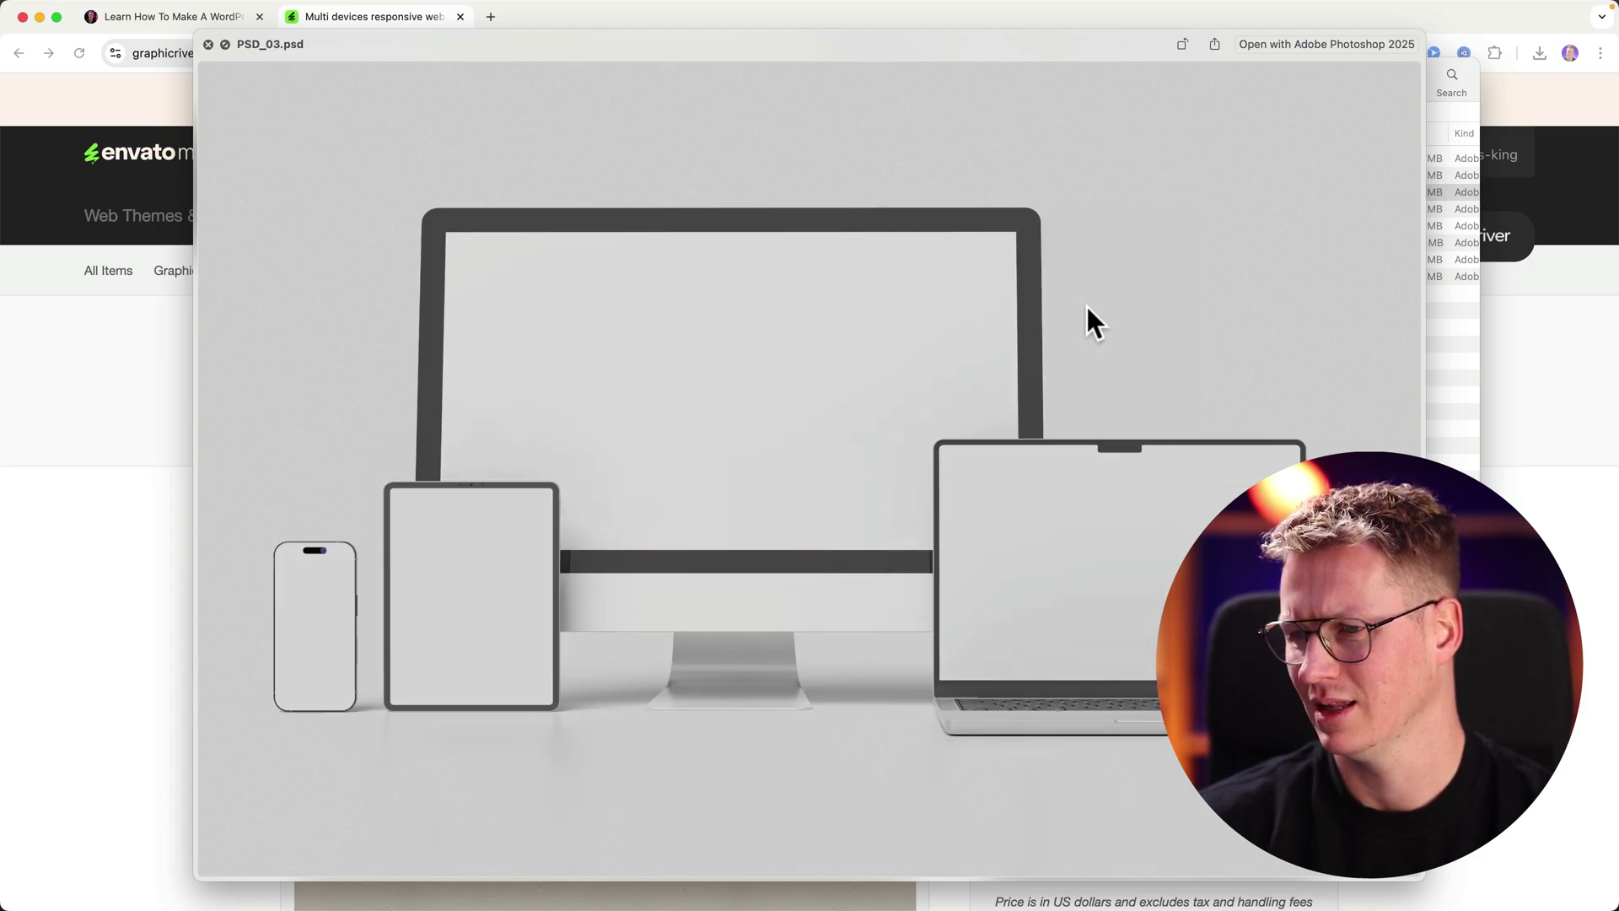
{"action": "key", "text": "Up"}
{"action": "key", "text": "Down"}
{"action": "key", "text": "Down"}
{"action": "key", "text": "Down"}
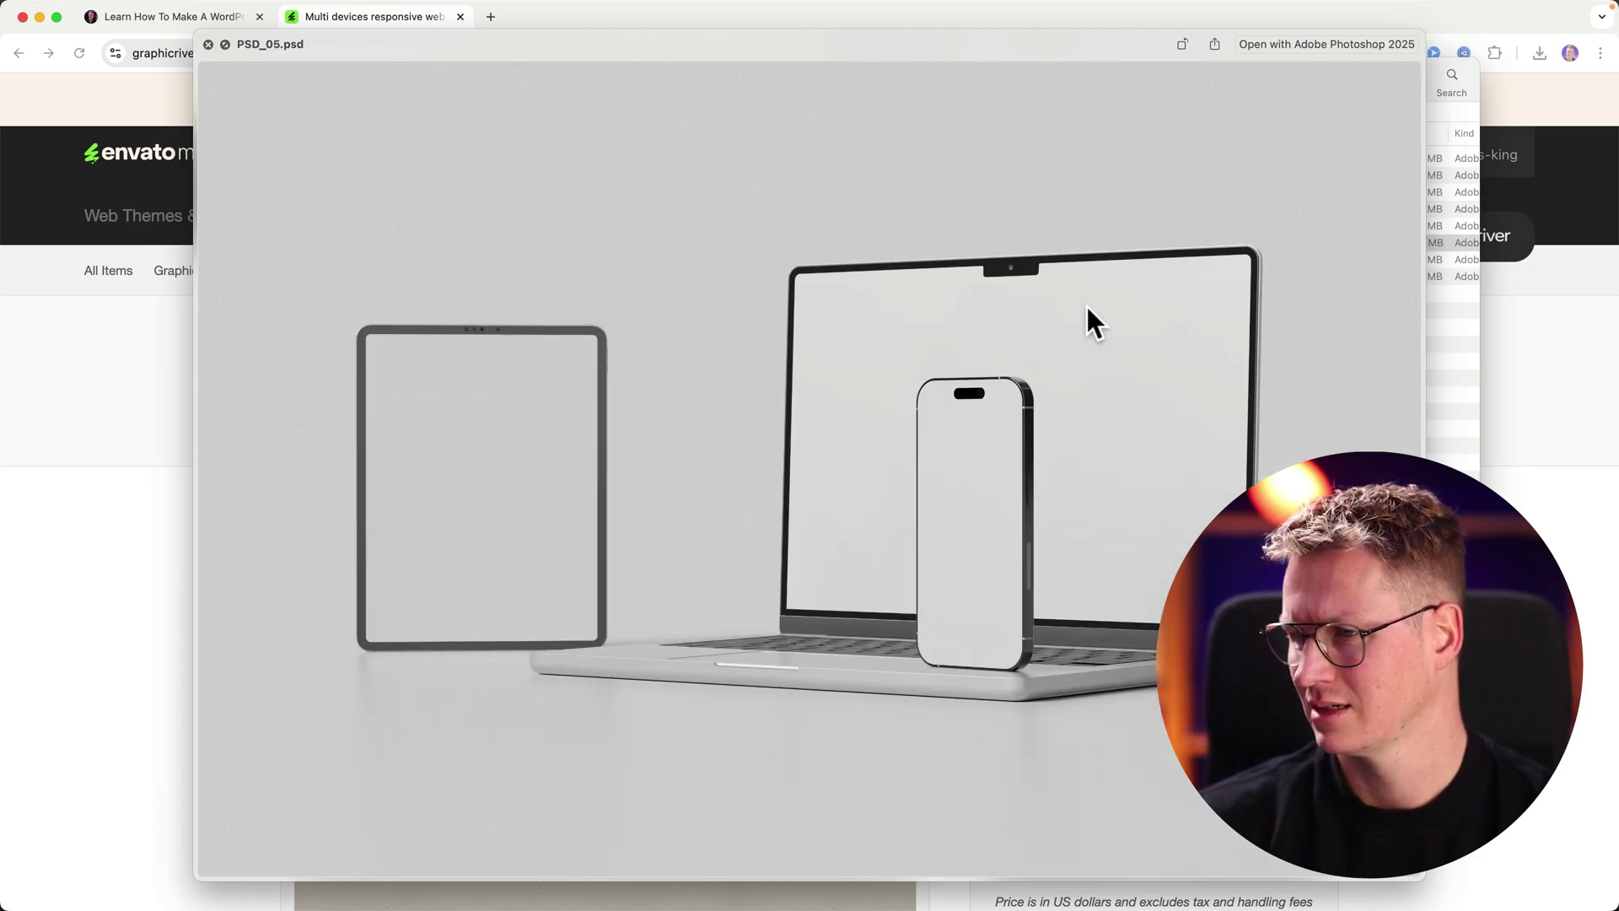
{"action": "key", "text": "Down"}
{"action": "key", "text": "Down"}
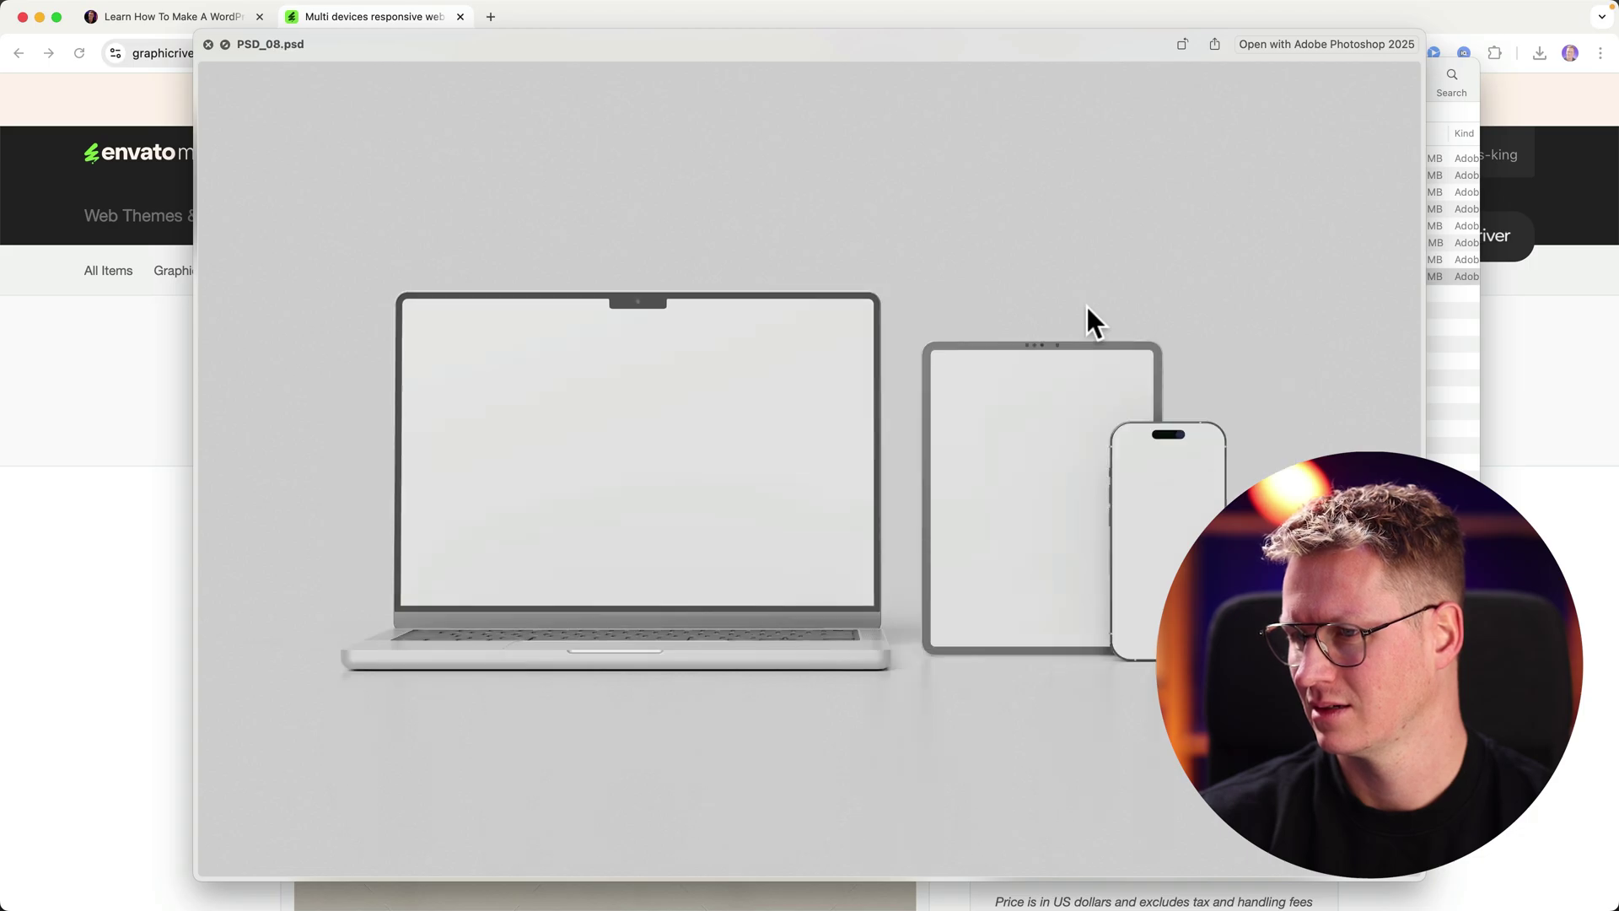
{"action": "key", "text": "Up"}
{"action": "key", "text": "Up"}
{"action": "key", "text": "Up"}
{"action": "key", "text": "Up"}
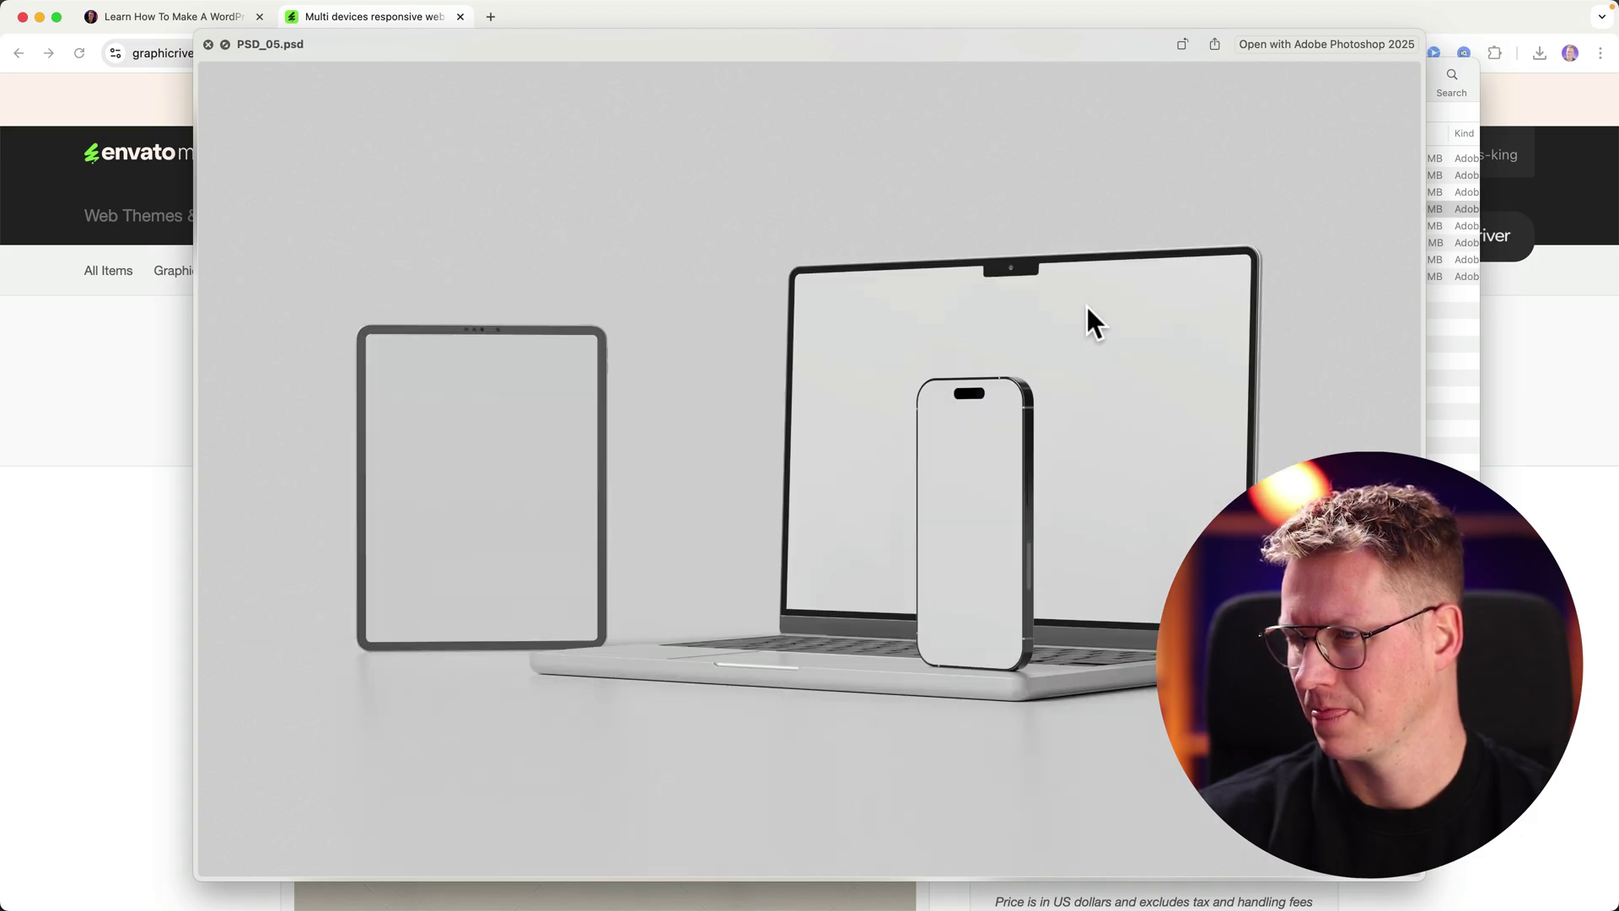
{"action": "key", "text": "space"}
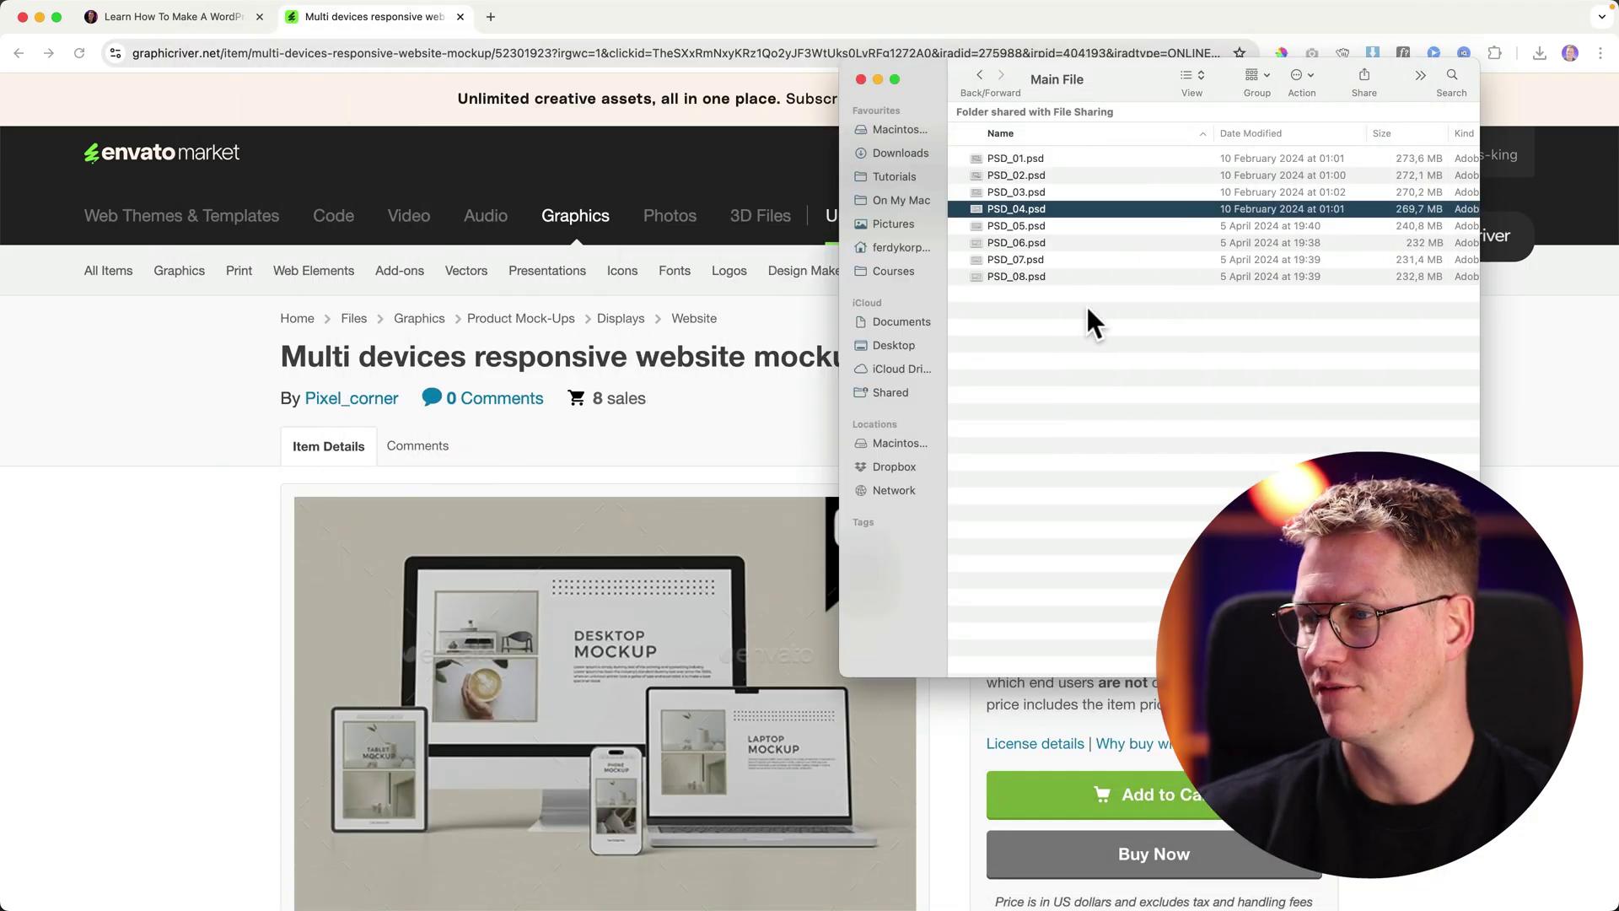
Step: Open PSD_04.psd and edit its 'Your Design Here (iMac)' smart object as Layer 1.psb
{"action": "double_click", "coordinate": [1004, 210]}
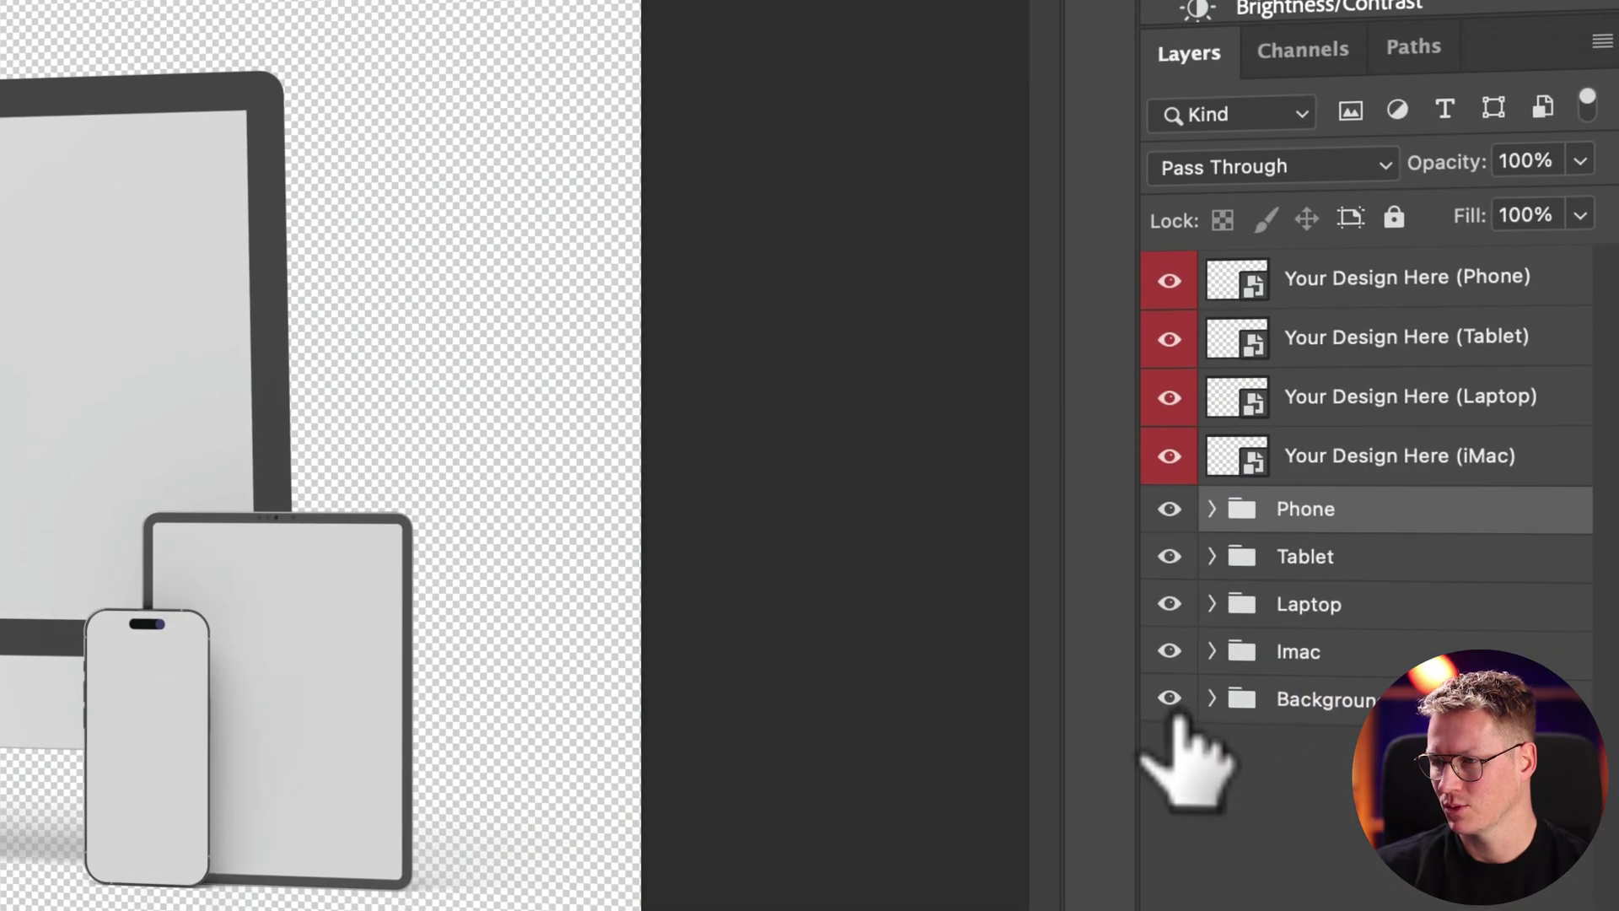
{"action": "left_click", "coordinate": [1170, 700]}
{"action": "left_click", "coordinate": [1171, 700]}
{"action": "left_click", "coordinate": [1181, 742]}
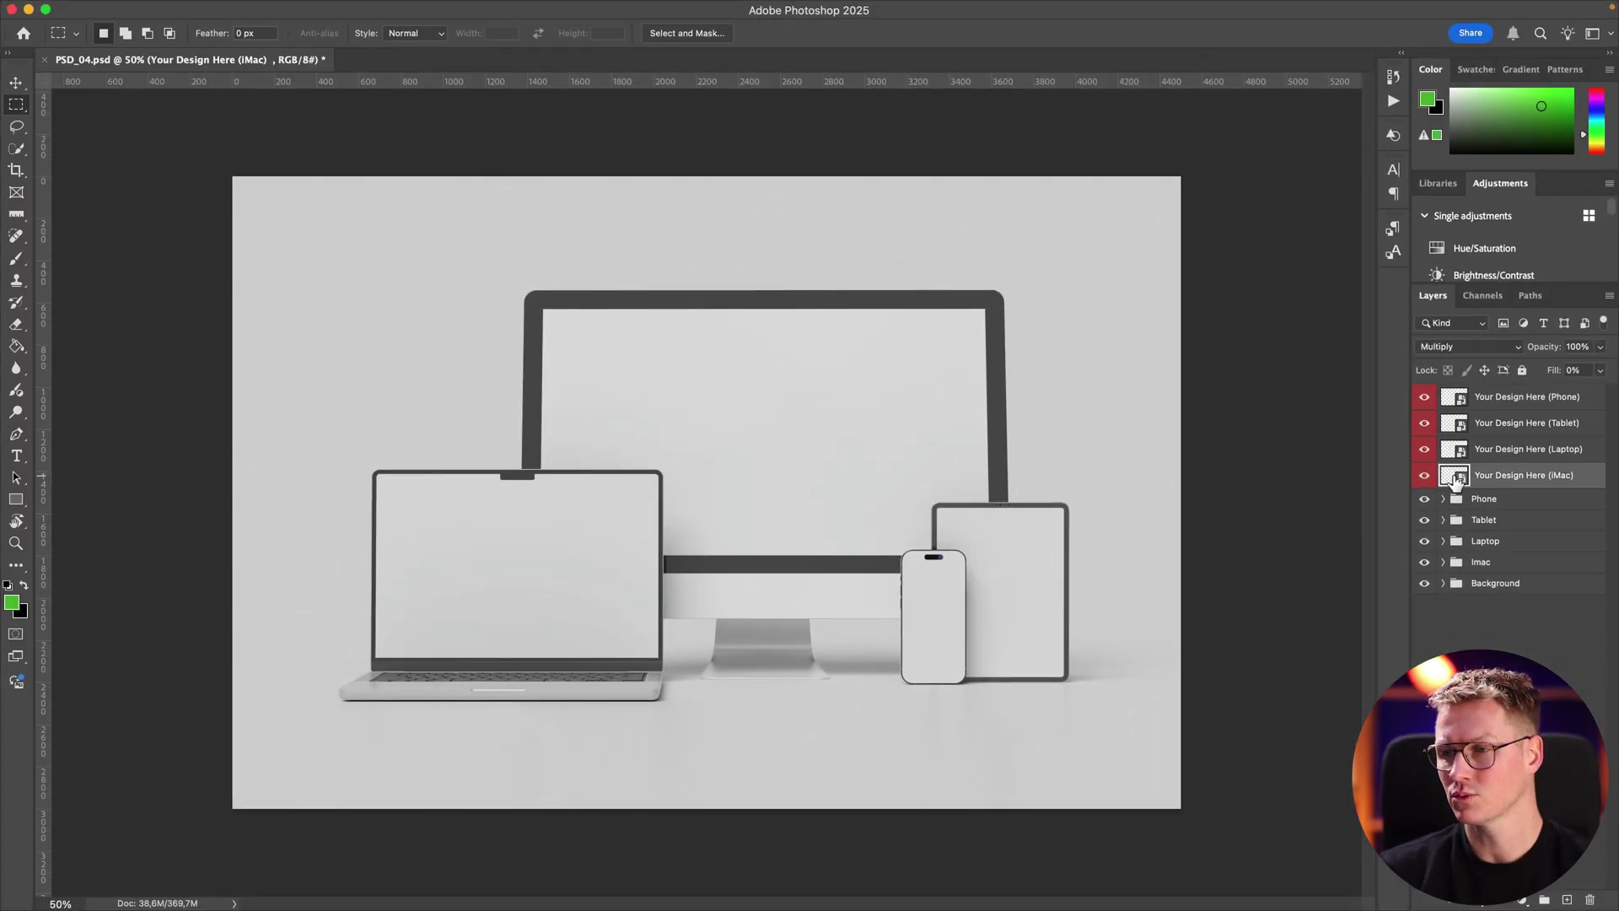
{"action": "double_click", "coordinate": [1413, 470]}
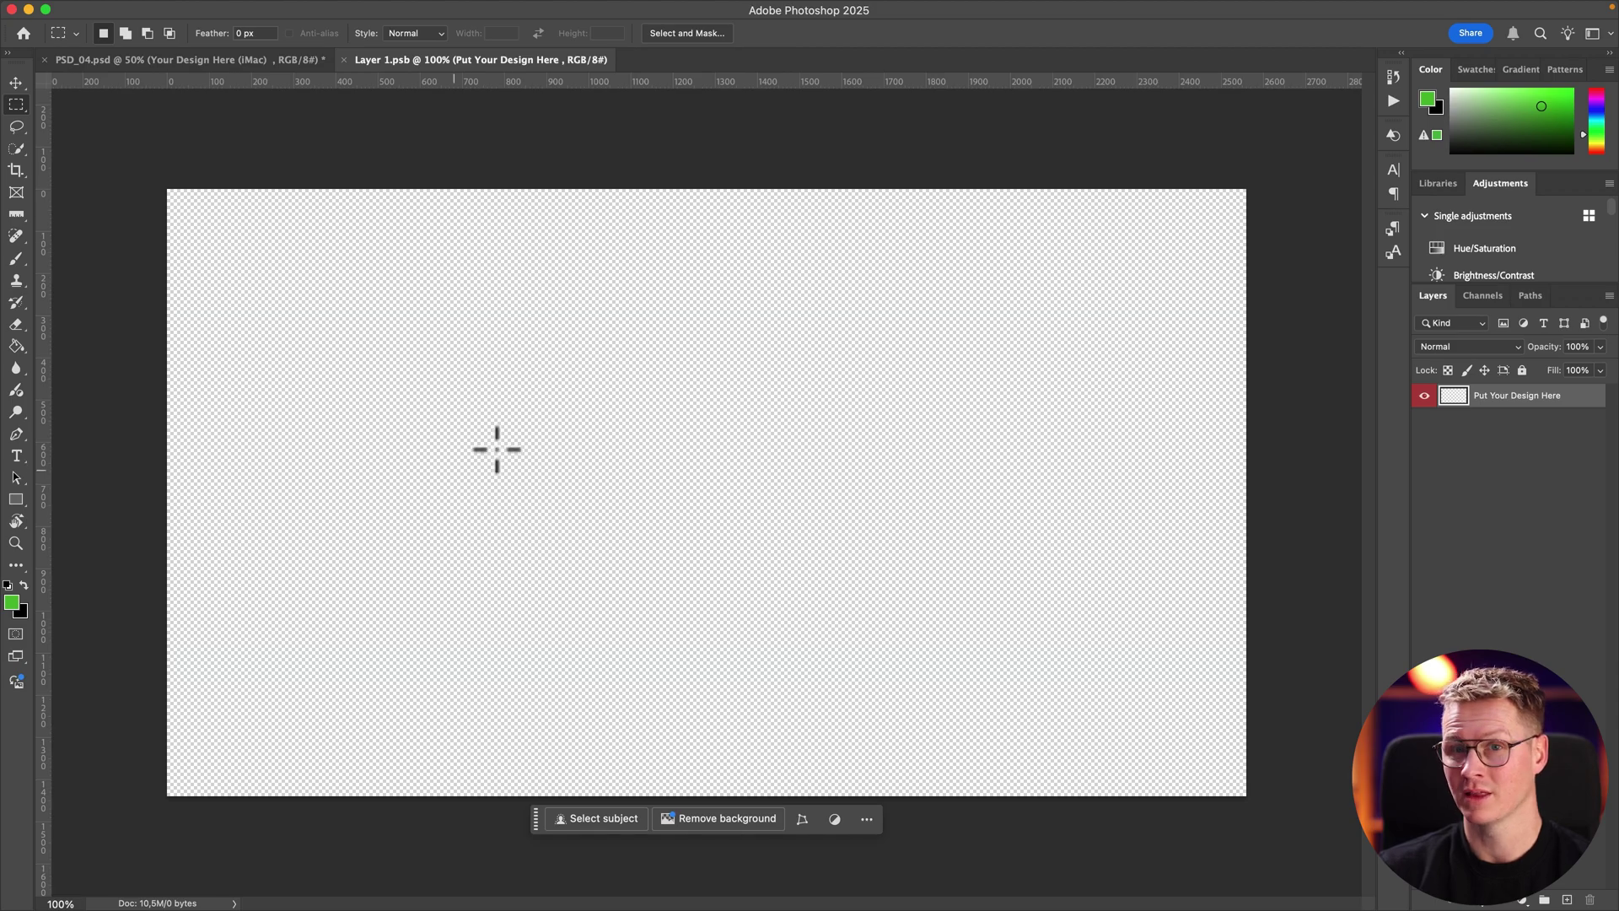
{"action": "mouse_move", "coordinate": [563, 901]}
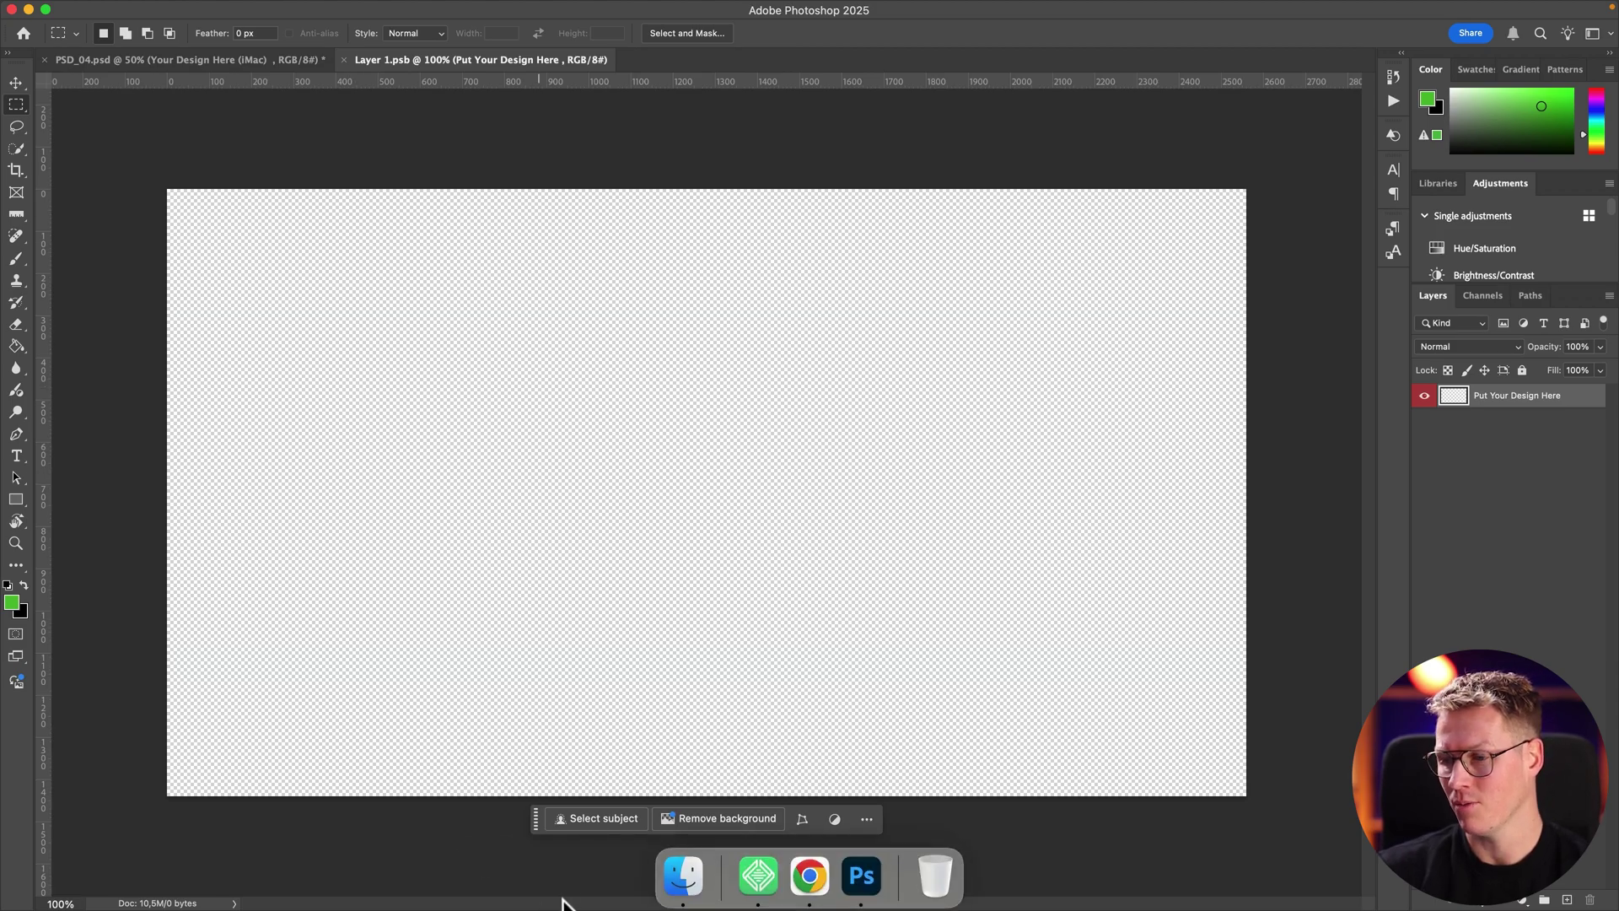
{"action": "left_click", "coordinate": [680, 877]}
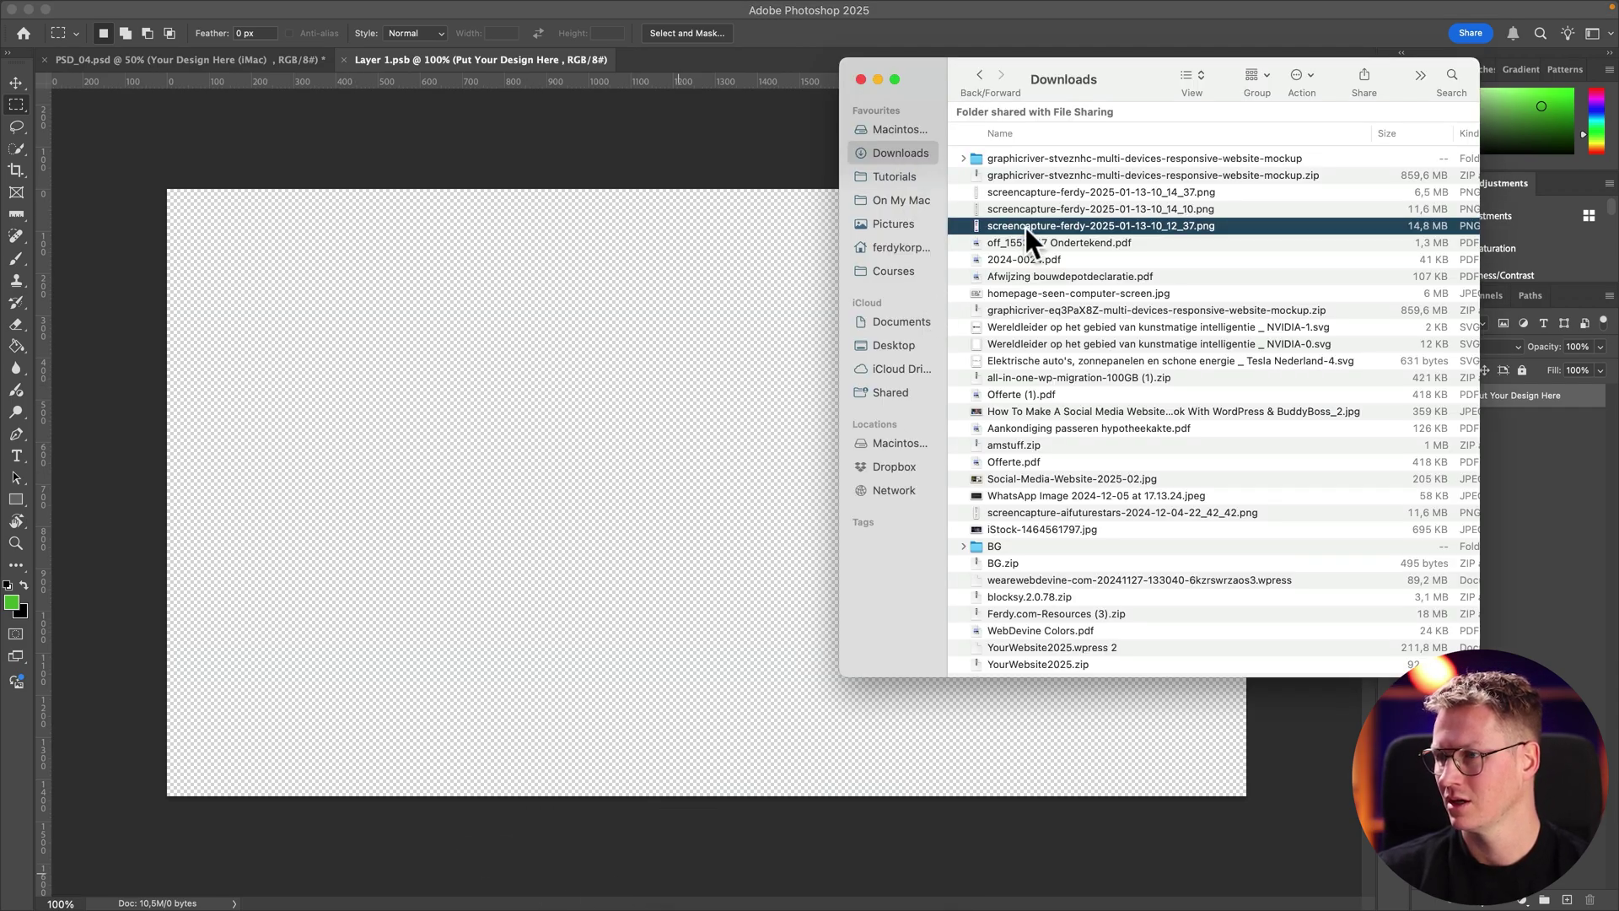
{"action": "key", "text": "space"}
{"action": "key", "text": "space"}
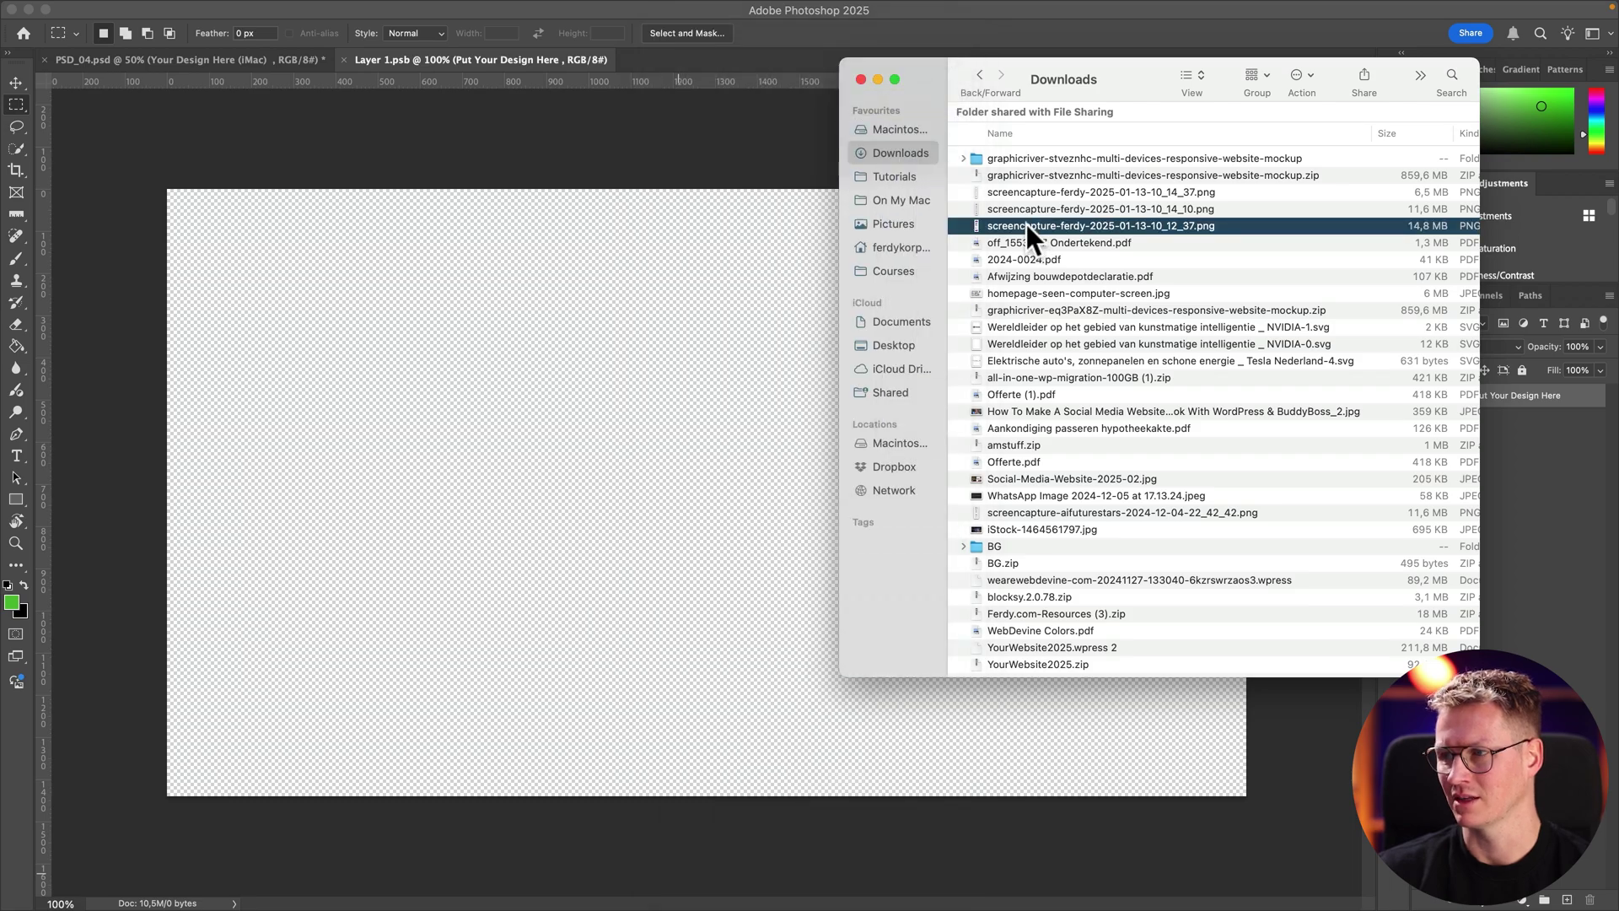
{"action": "double_click", "coordinate": [1025, 224]}
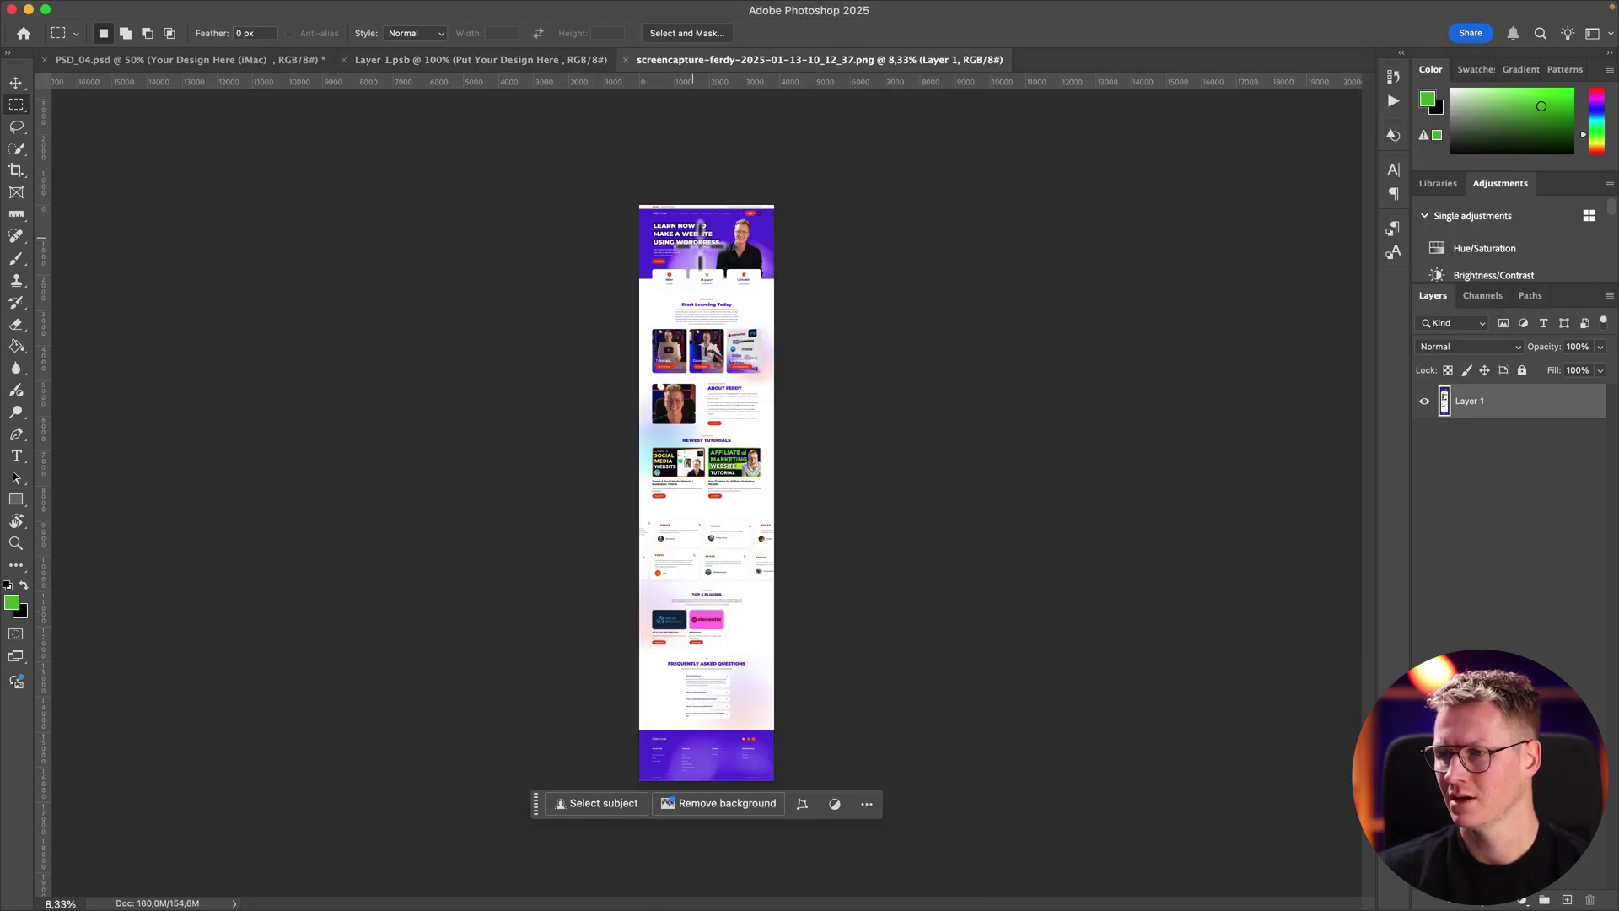
Step: Copy the top section of the ferdy.com page and go back to the Layer 1.psb placeholder
{"action": "key", "text": "super"}
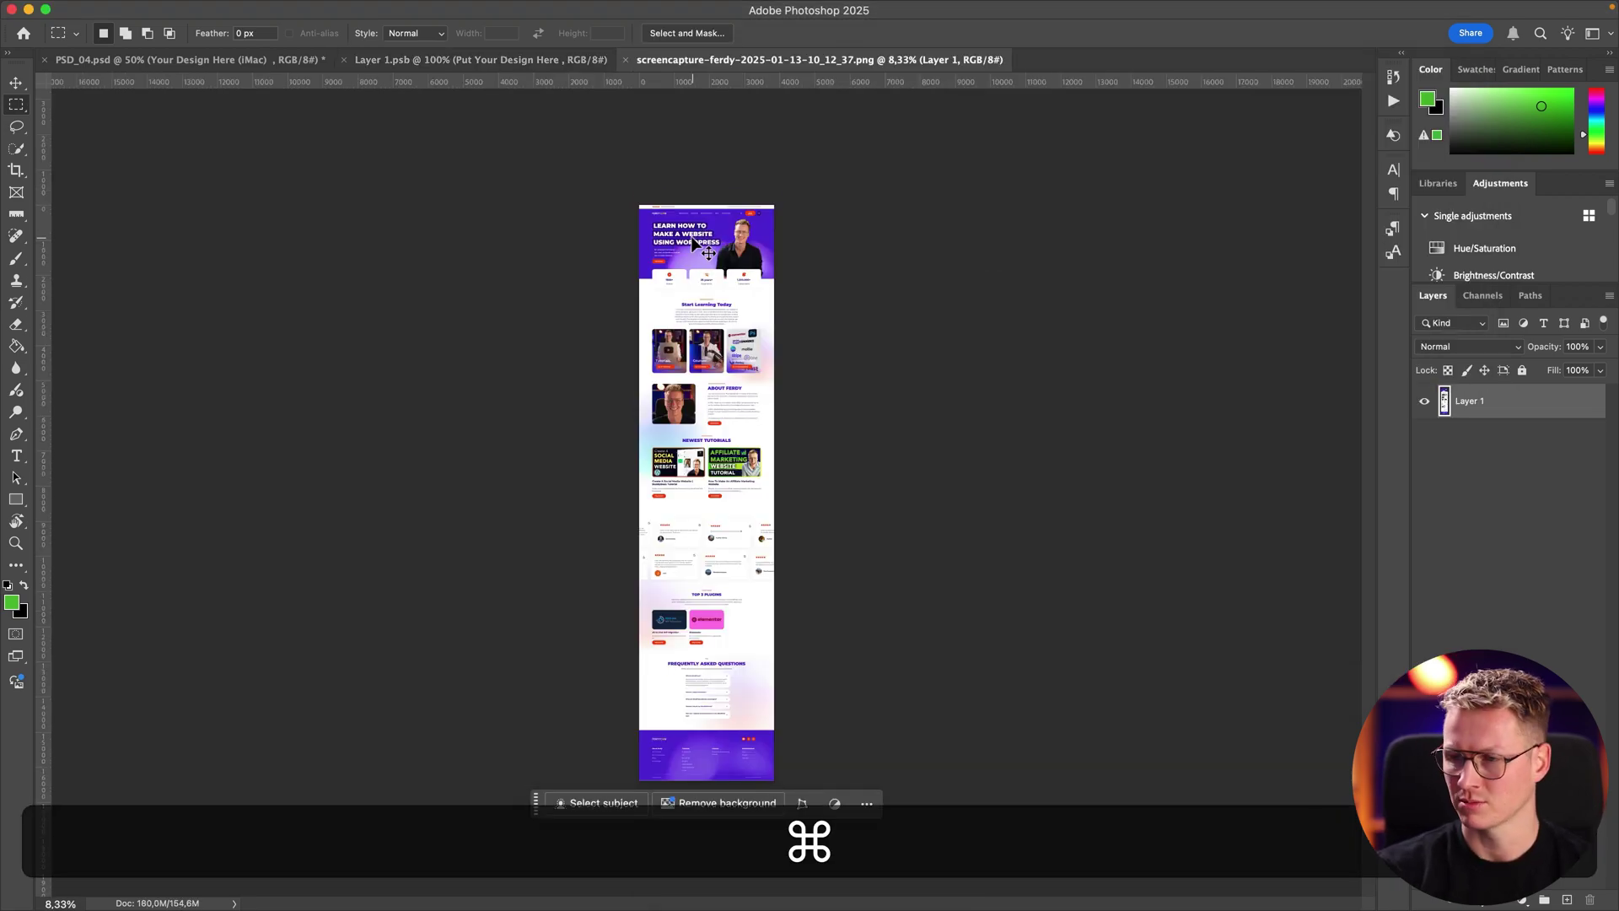
{"action": "scroll", "coordinate": [692, 243], "scroll_direction": "up", "scroll_amount": 6}
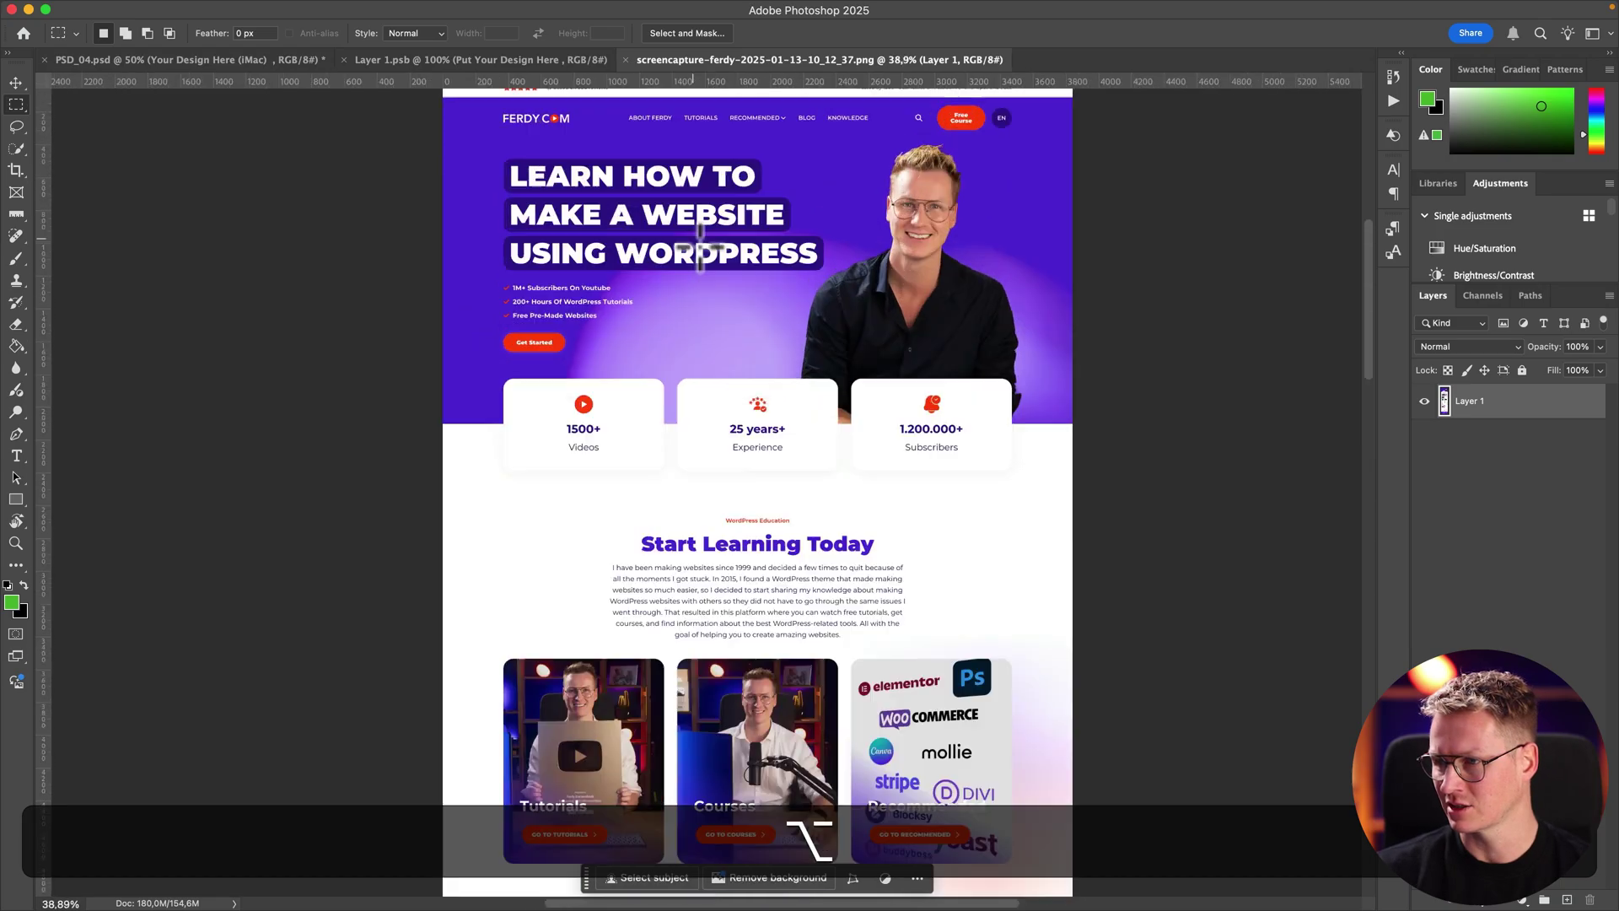
{"action": "scroll", "coordinate": [692, 237], "scroll_direction": "down", "scroll_amount": 3}
{"action": "scroll", "coordinate": [692, 236], "scroll_direction": "up", "scroll_amount": 1}
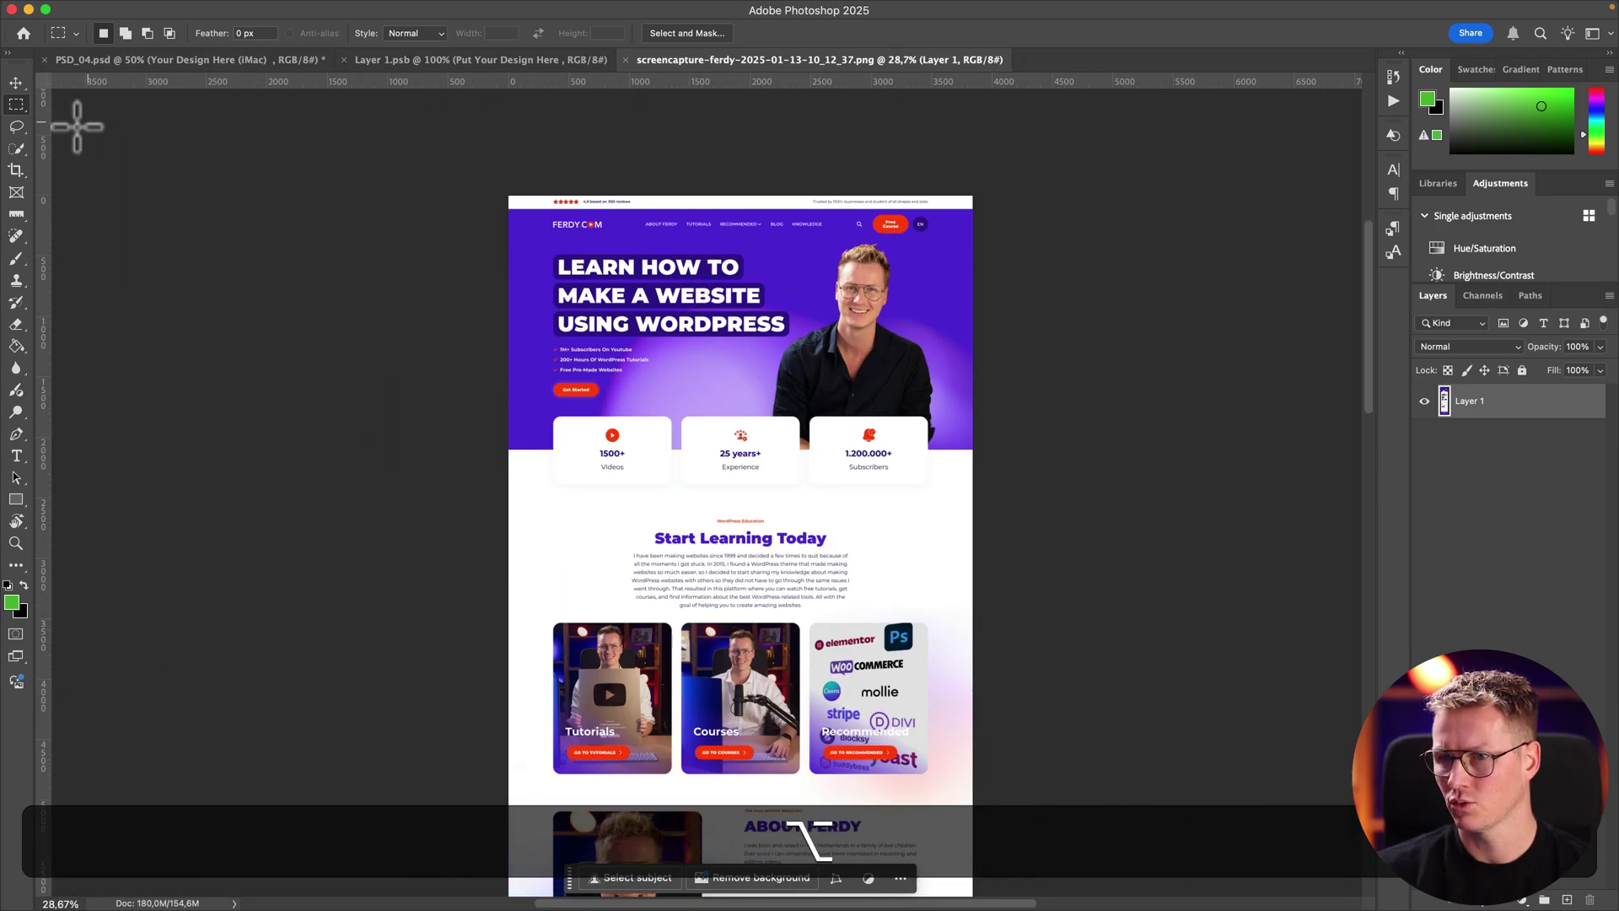
{"action": "left_click_drag", "start_coordinate": [1062, 539], "coordinate": [1101, 597]}
{"action": "key", "text": "super"}
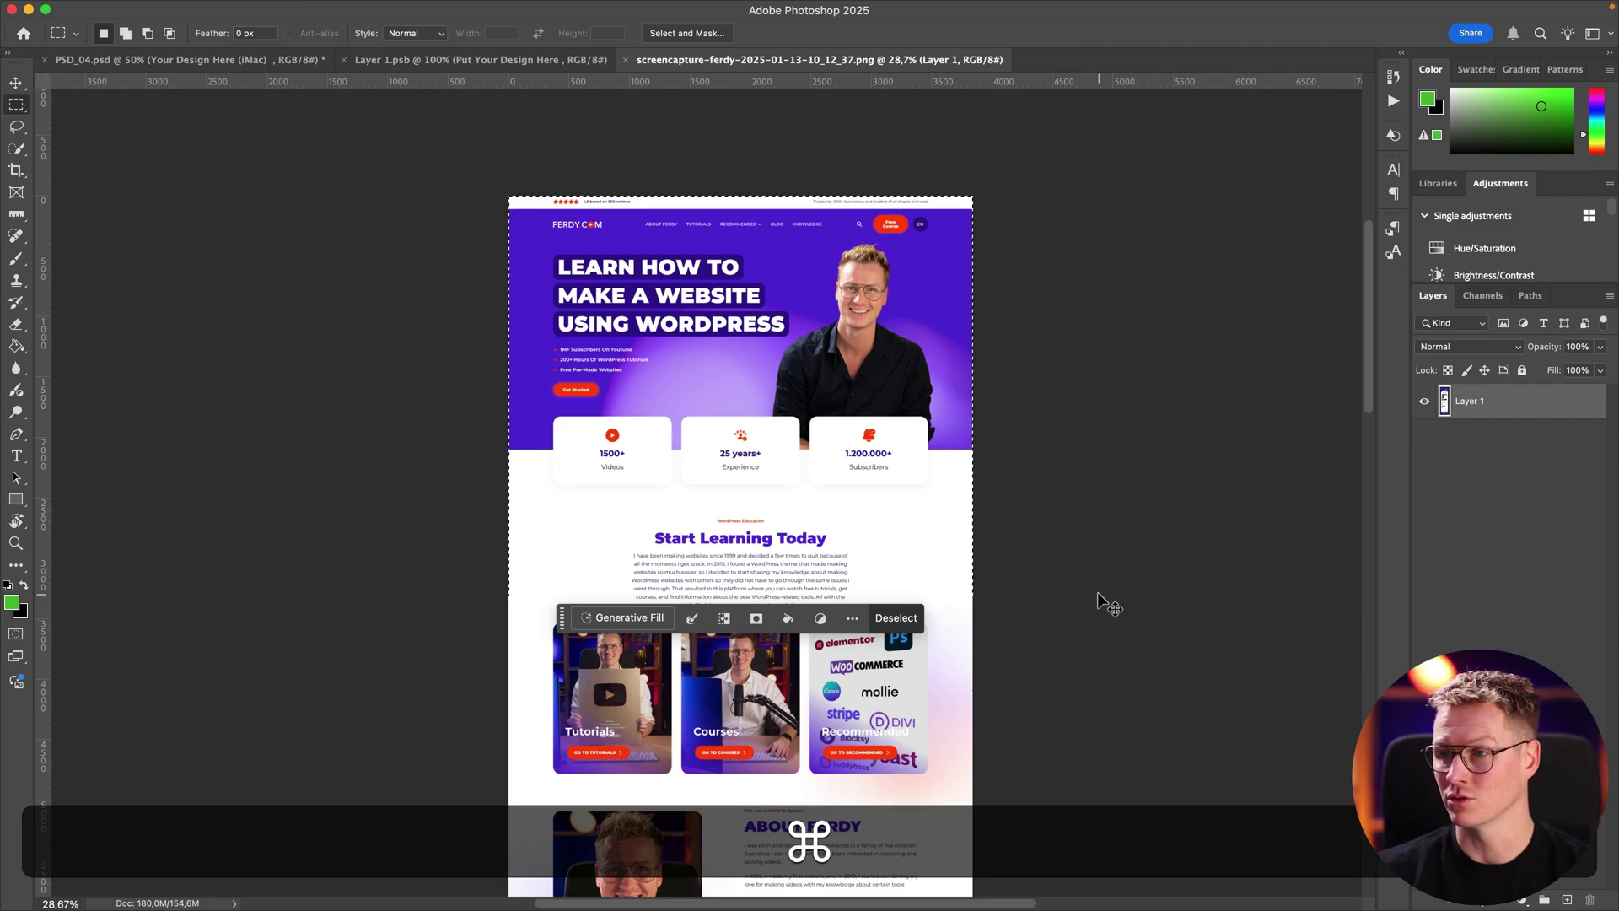
{"action": "left_click", "coordinate": [387, 62]}
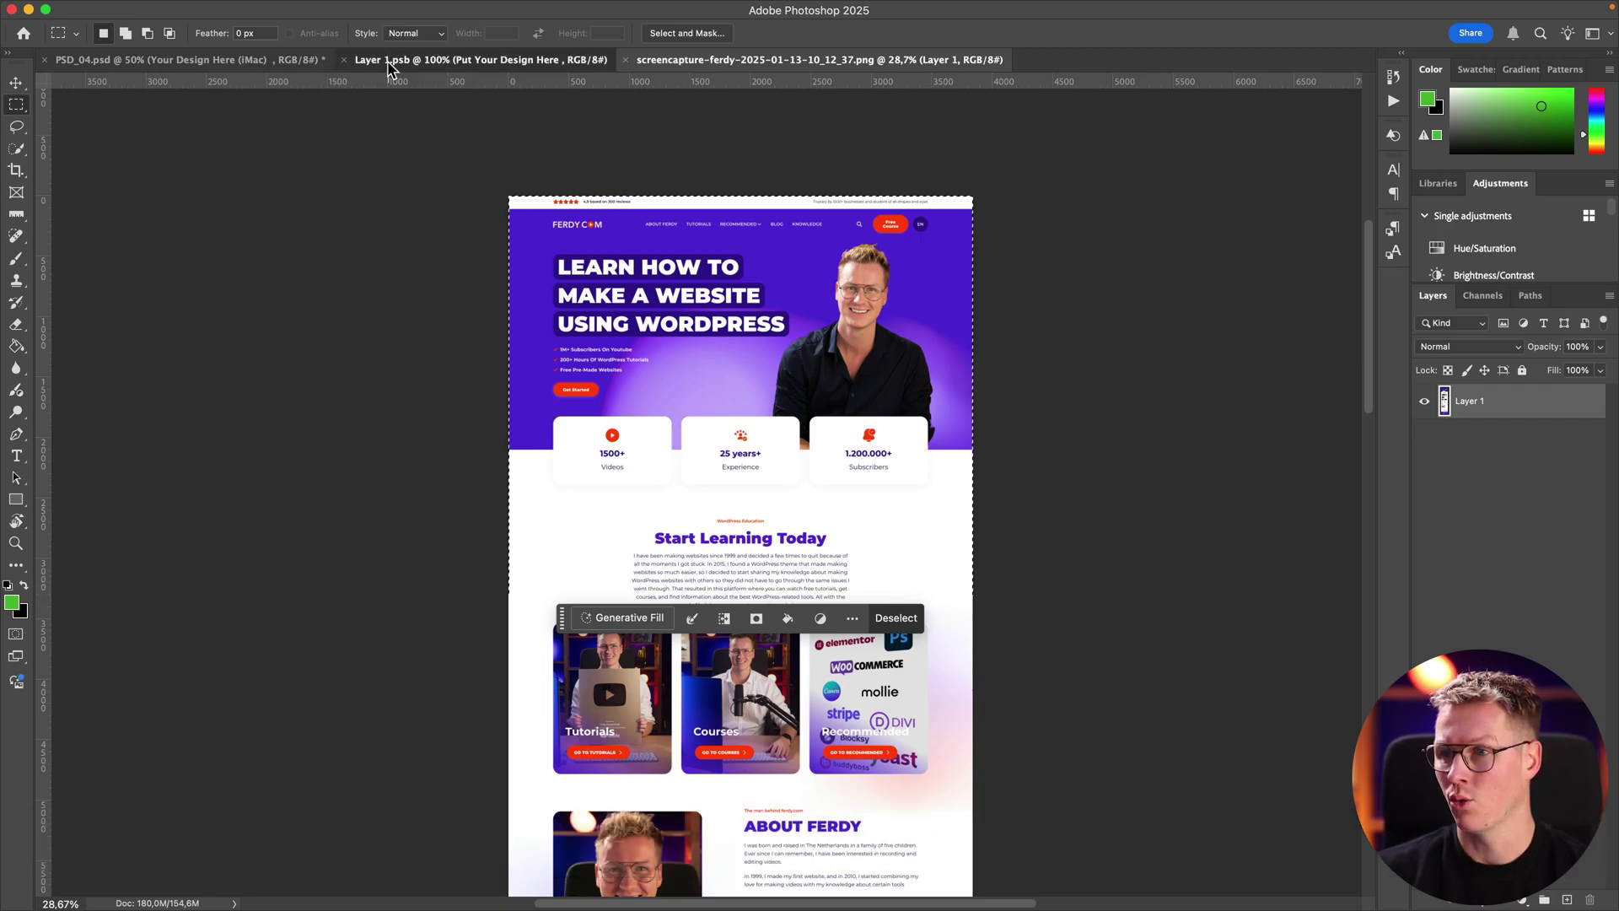
Step: Paste the copied section and scale it proportionally to fit the iMac canvas
{"action": "key", "text": "super+v"}
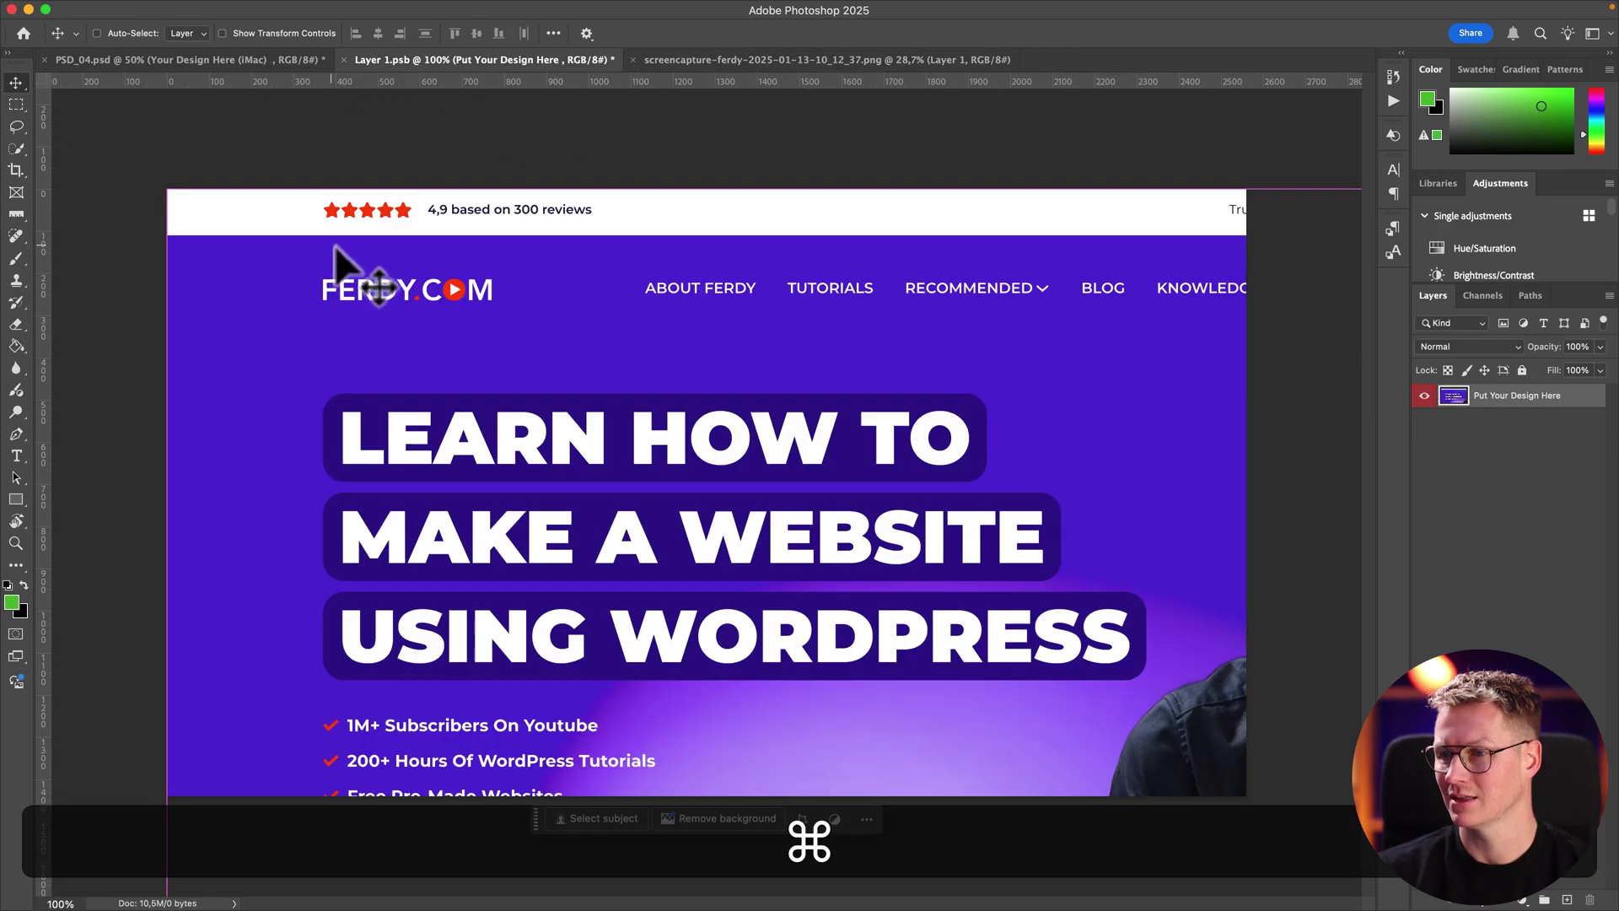
{"action": "left_click", "coordinate": [197, 10]}
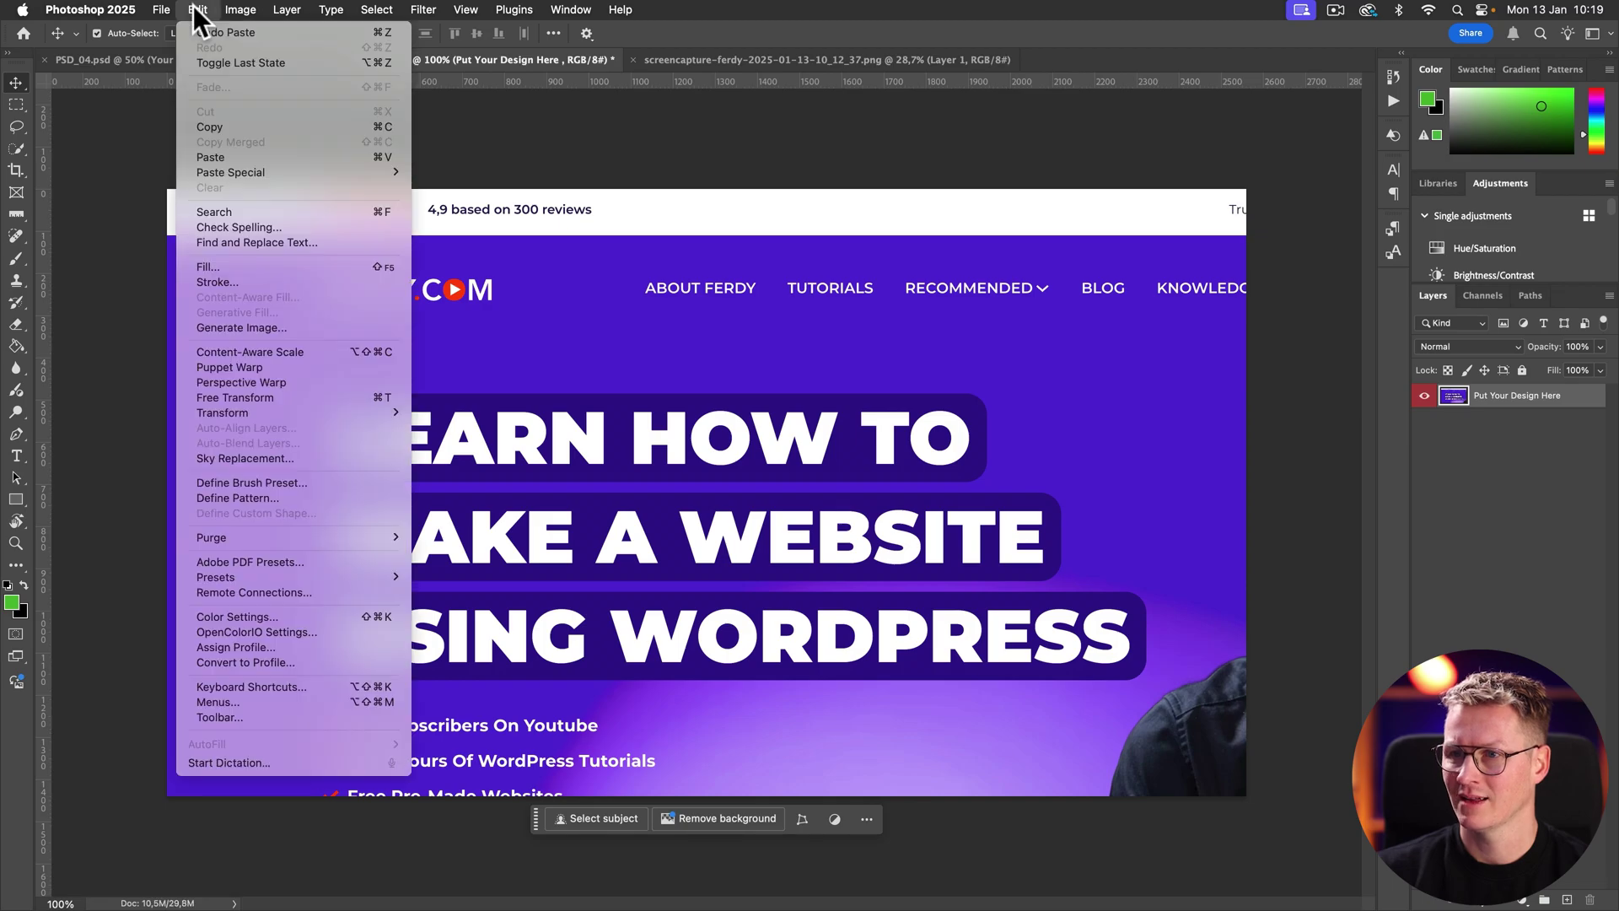
{"action": "mouse_move", "coordinate": [305, 413]}
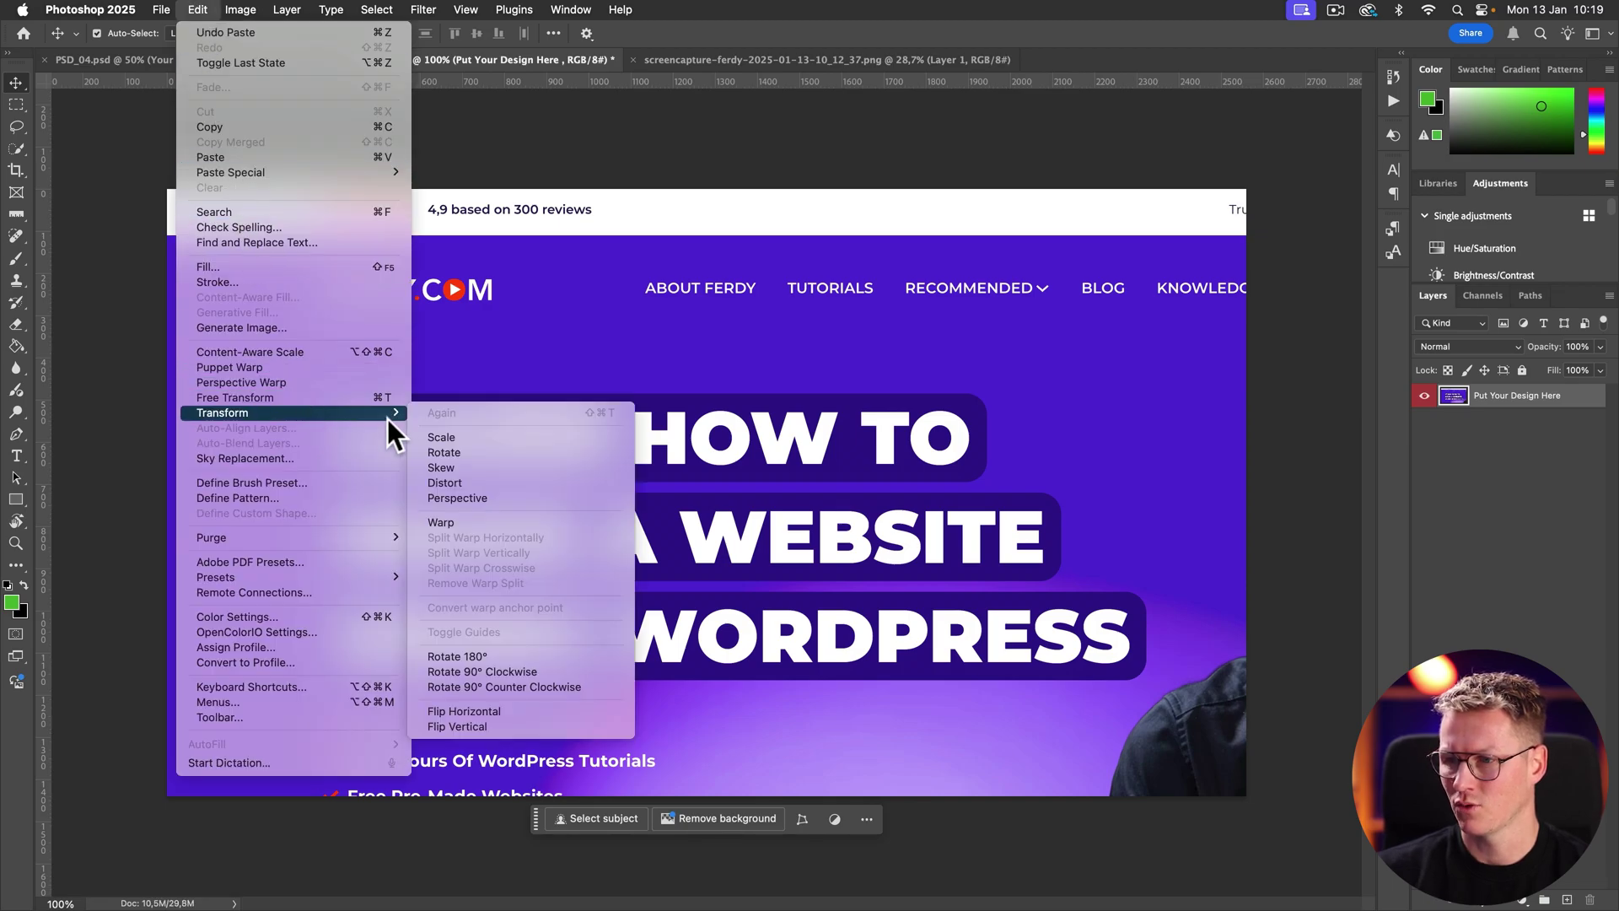
{"action": "left_click", "coordinate": [452, 438]}
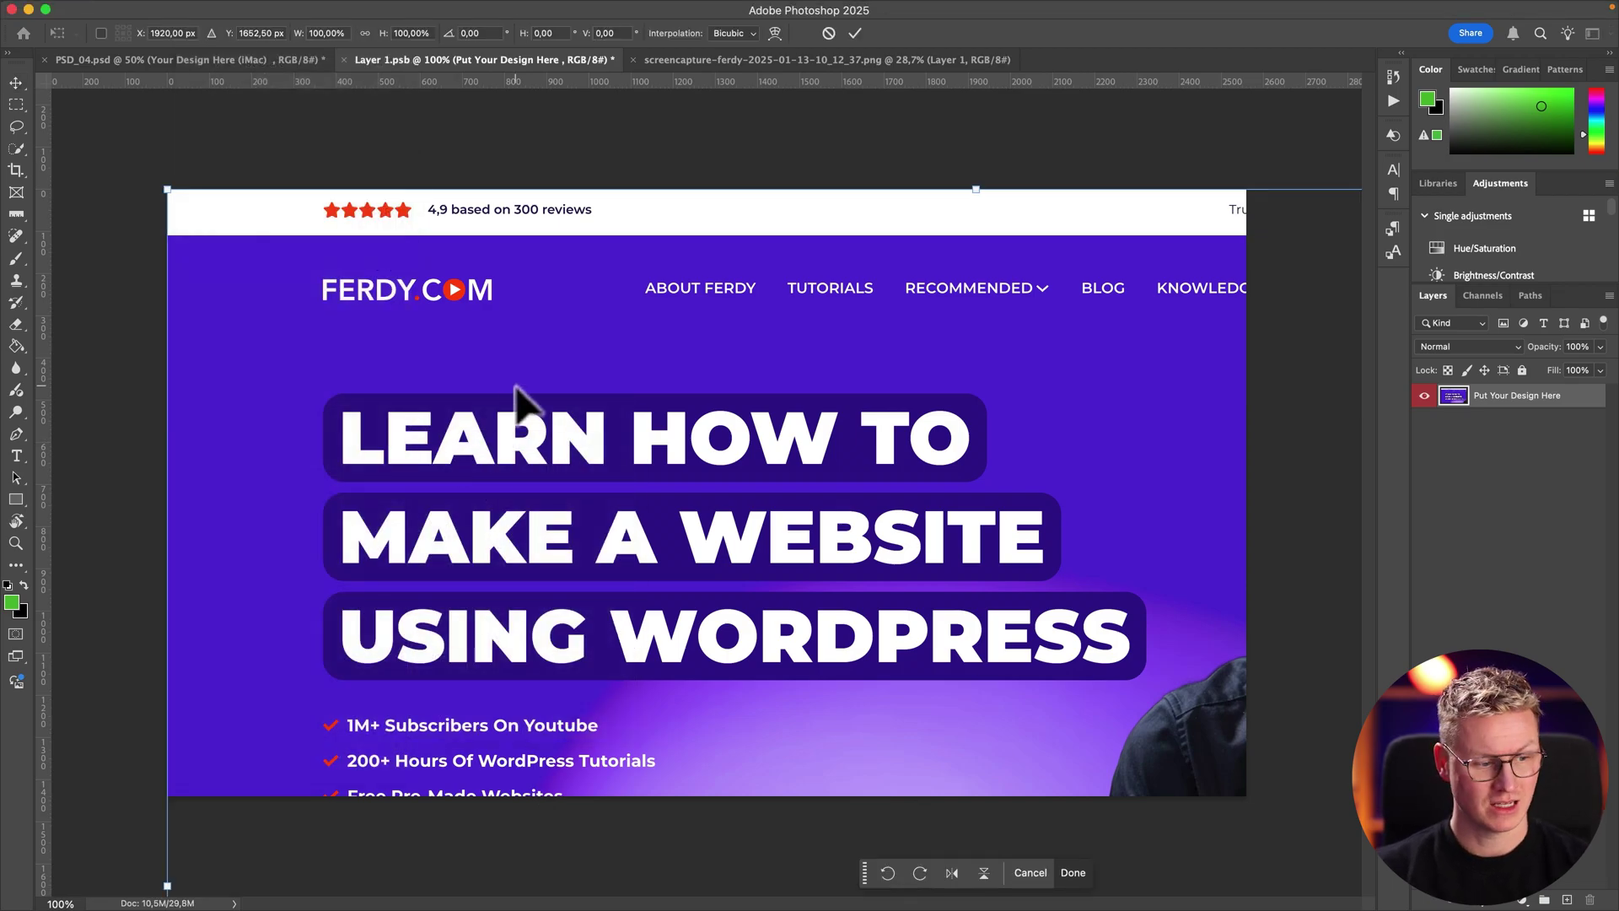
{"action": "key", "text": "super+0"}
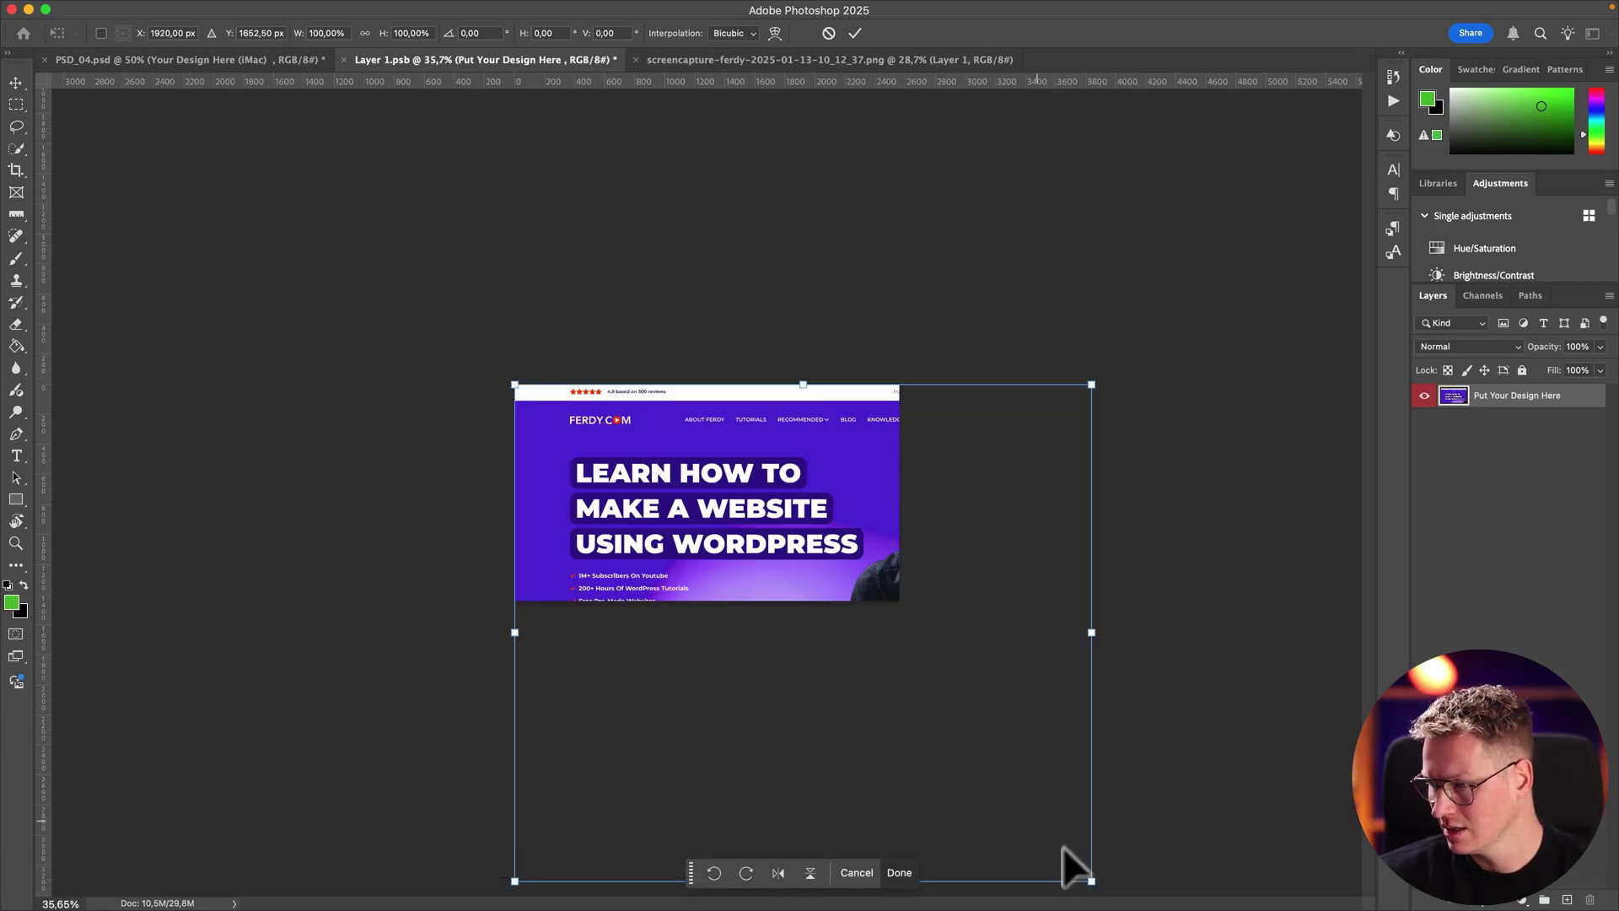
{"action": "left_click_drag", "start_coordinate": [1093, 883], "coordinate": [874, 770]}
Step: Align the screenshot's edge with the canvas, apply the scaling, and save the placeholder
{"action": "left_click_drag", "start_coordinate": [732, 513], "coordinate": [715, 490]}
{"action": "scroll", "coordinate": [716, 491], "scroll_direction": "up", "scroll_amount": 10}
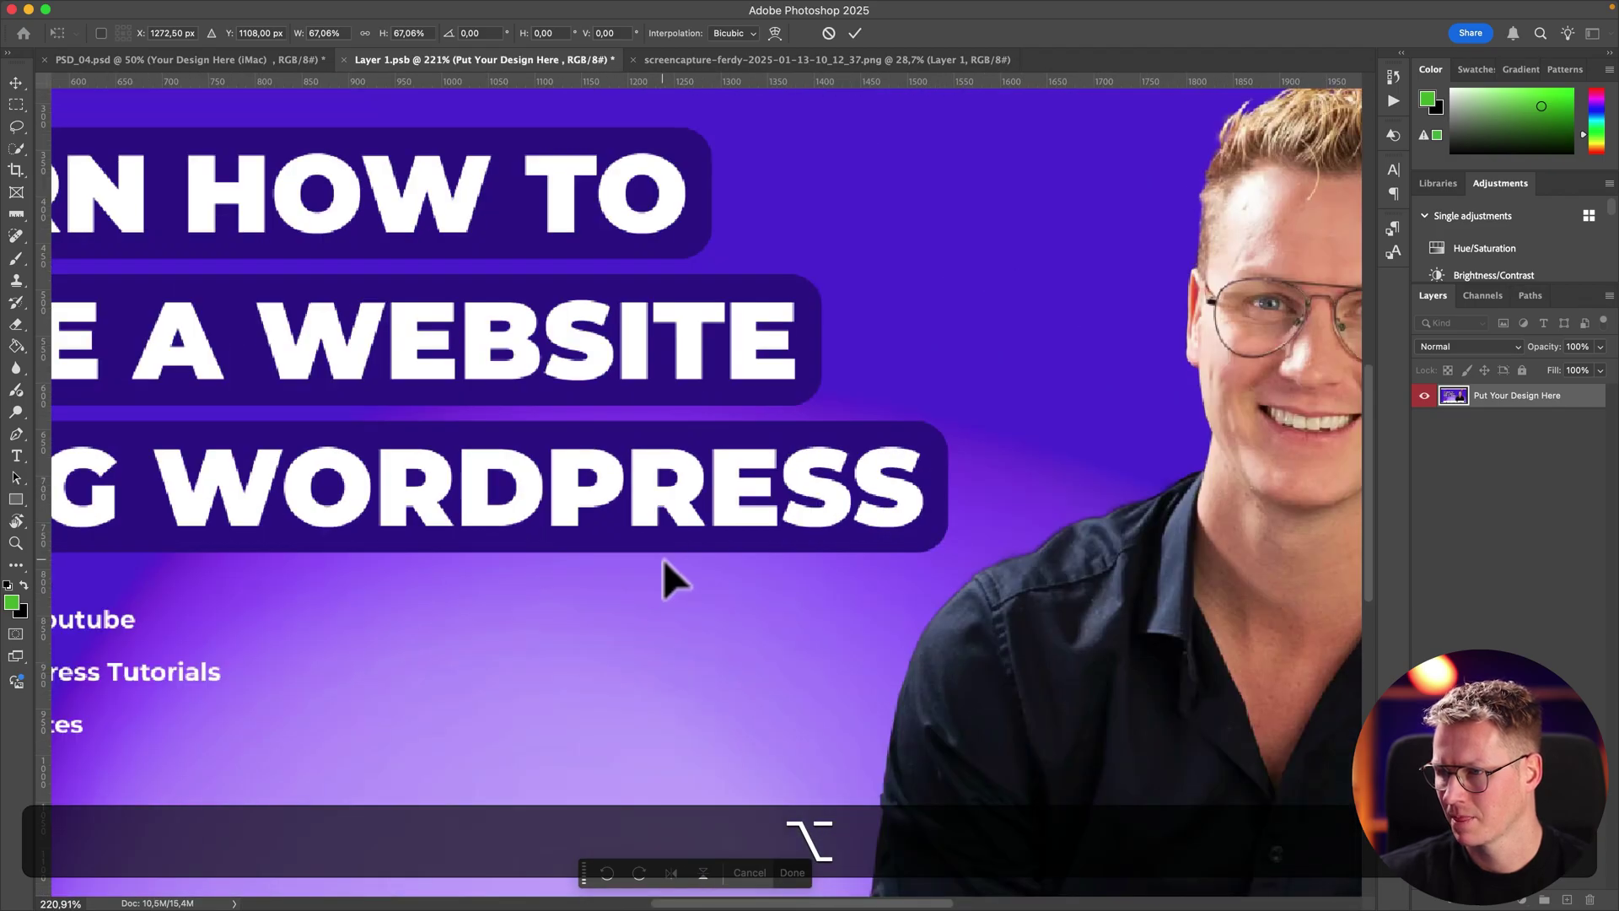
{"action": "mouse_move", "coordinate": [663, 560]}
{"action": "left_mouse_down"}
{"action": "mouse_move", "coordinate": [686, 558]}
{"action": "mouse_move", "coordinate": [669, 555]}
{"action": "left_mouse_up"}
{"action": "key", "text": "super+minus"}
{"action": "key", "text": "super+minus"}
{"action": "key", "text": "super+minus"}
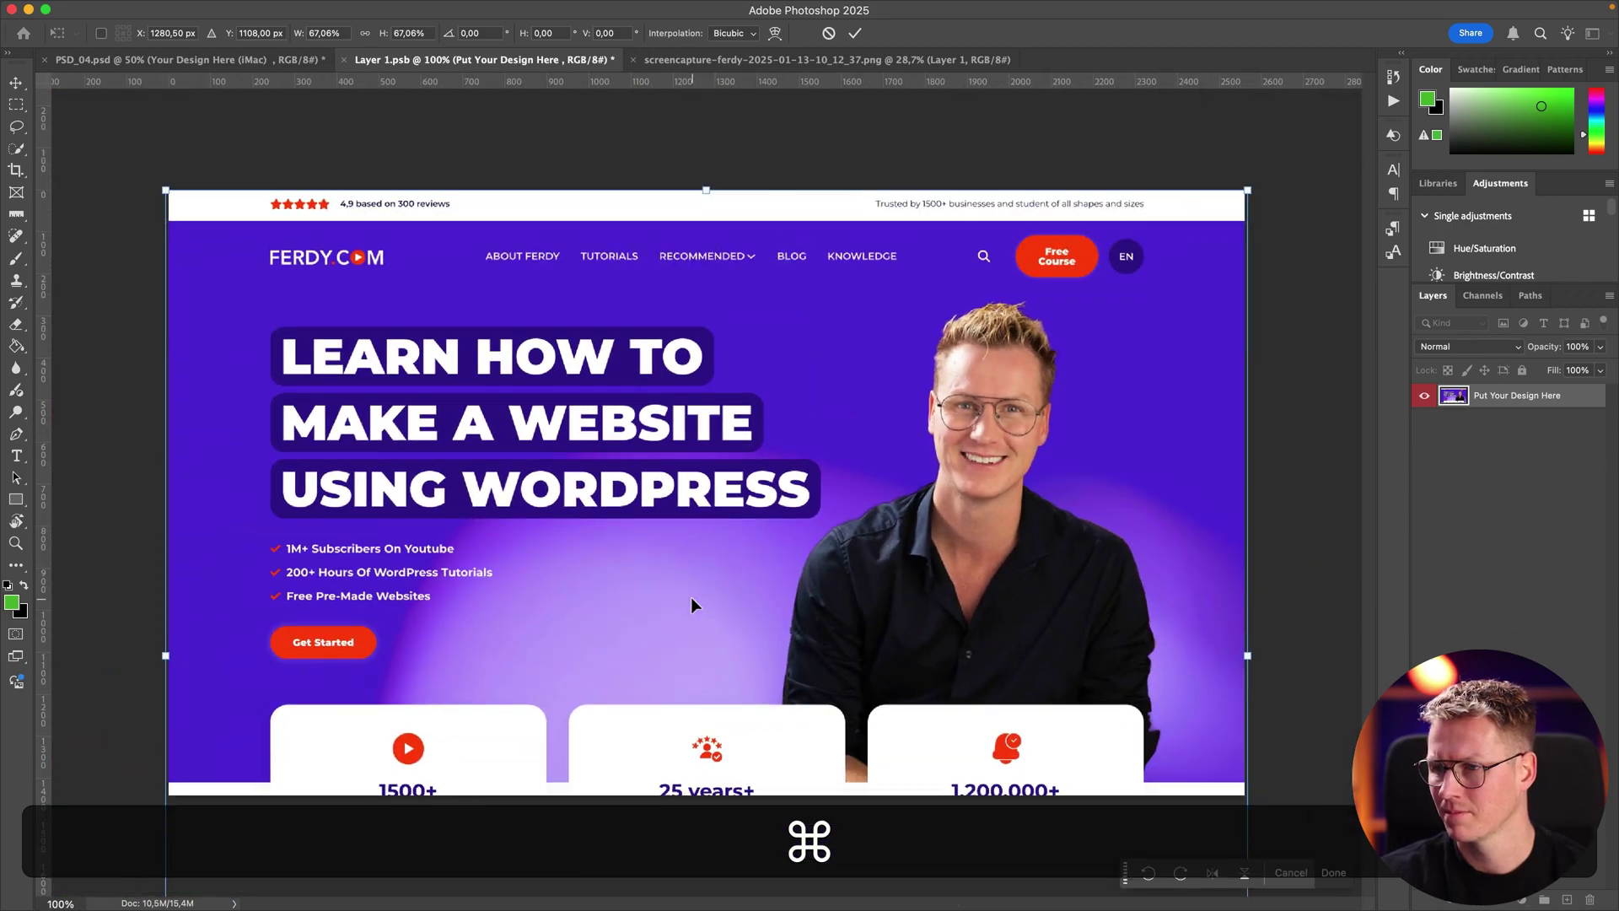
{"action": "key", "text": "Return"}
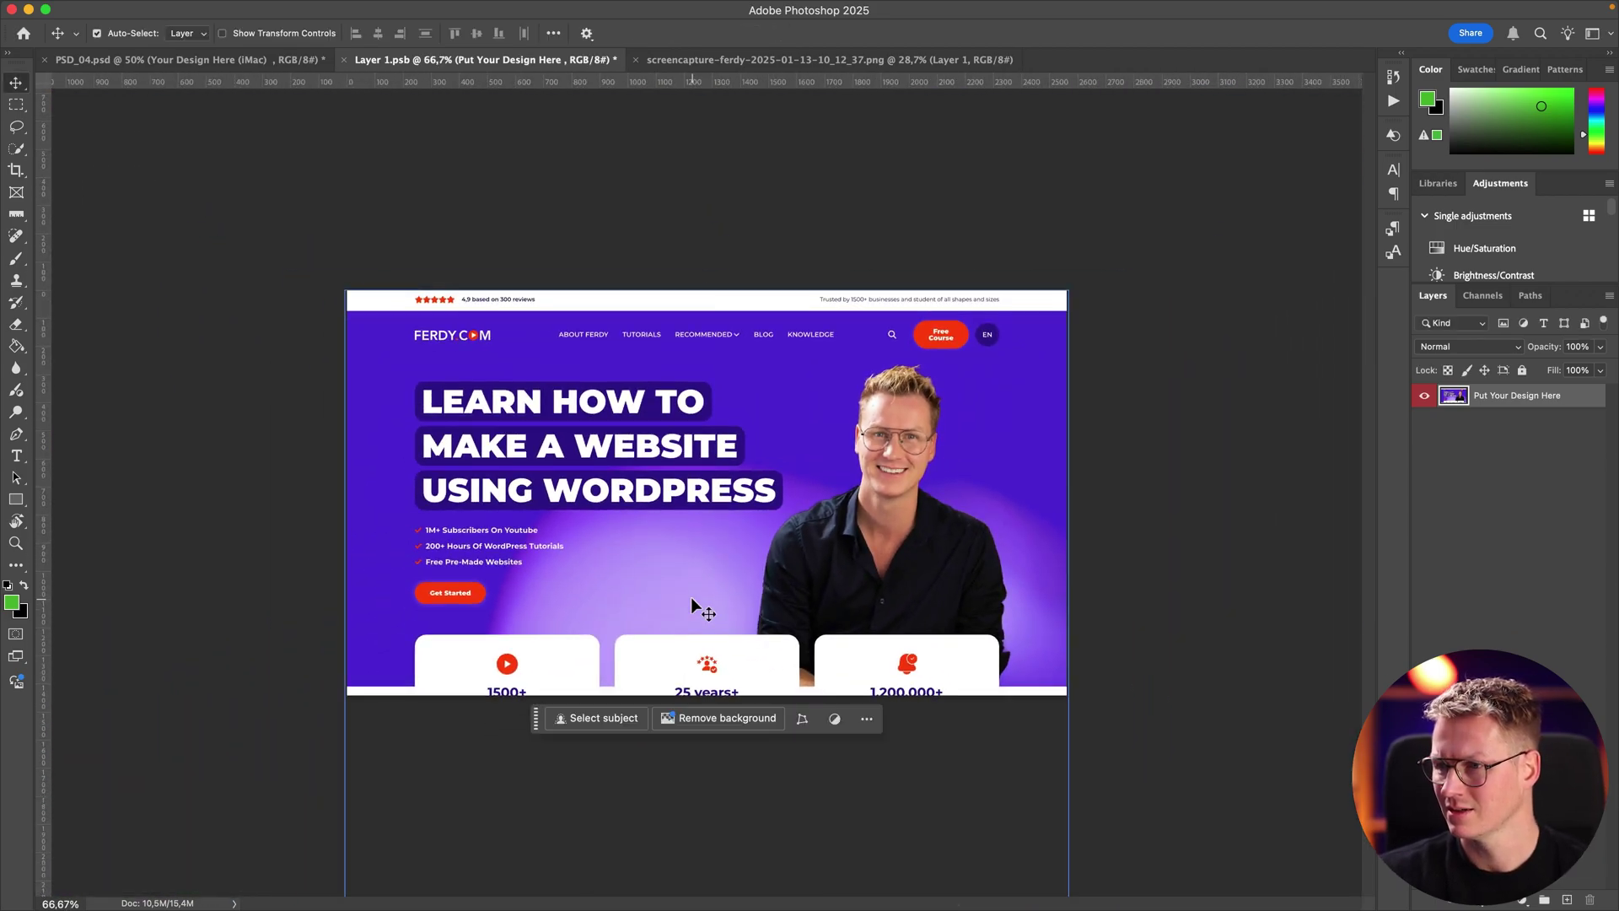
{"action": "key", "text": "super+s"}
{"action": "left_click", "coordinate": [210, 60]}
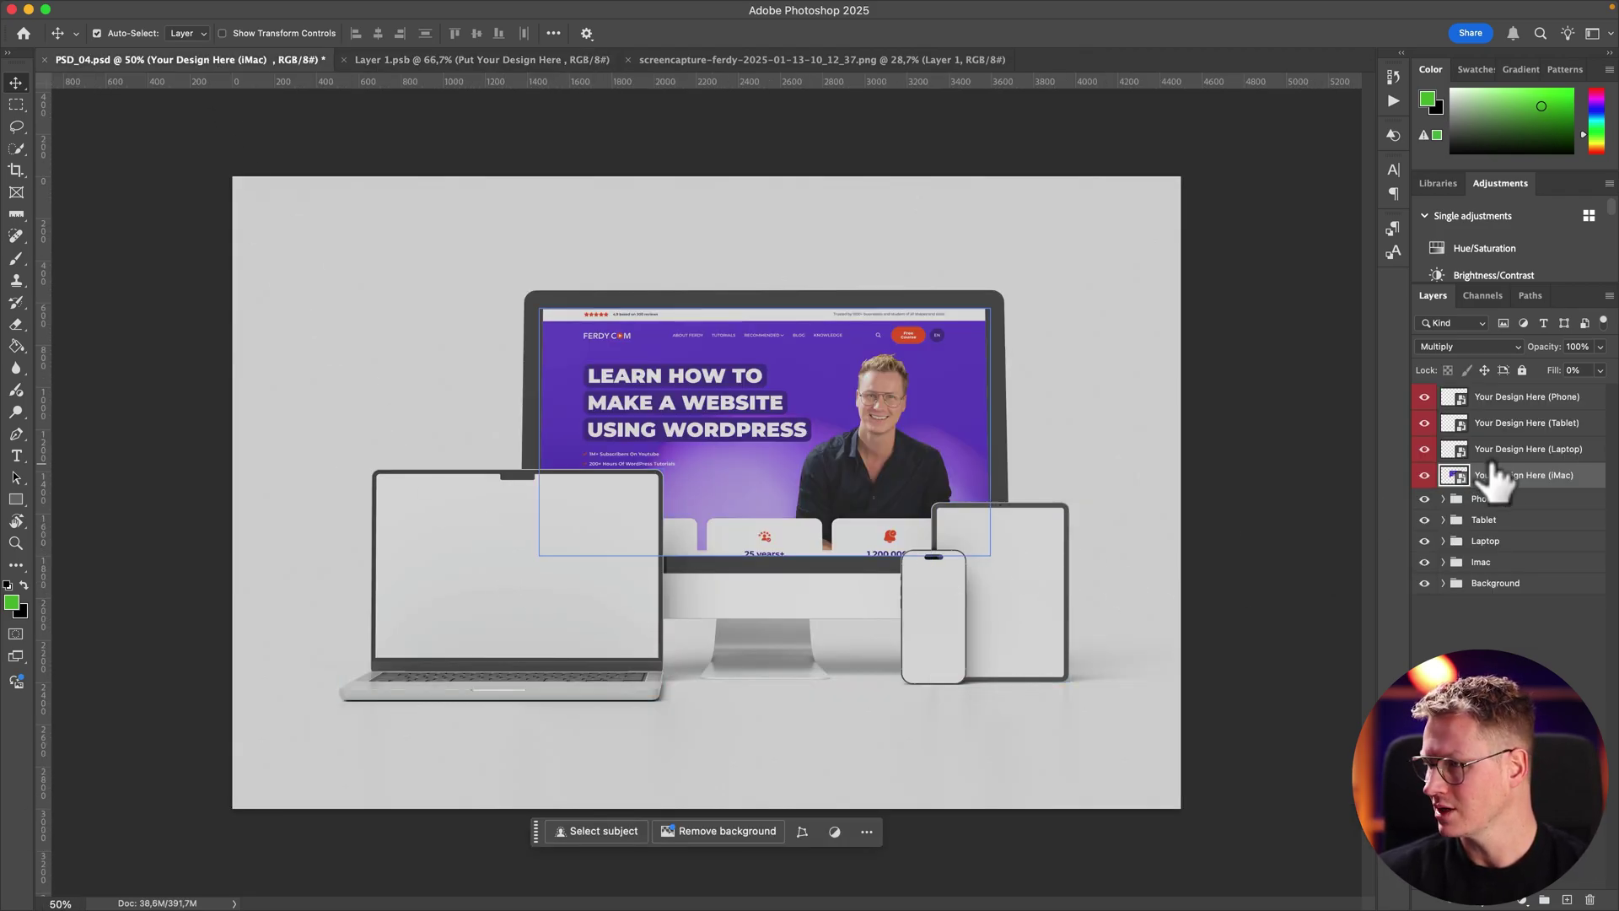
Step: Open the laptop's Layer 2.psb placeholder and paste the ferdy.com section into it
{"action": "double_click", "coordinate": [1458, 450]}
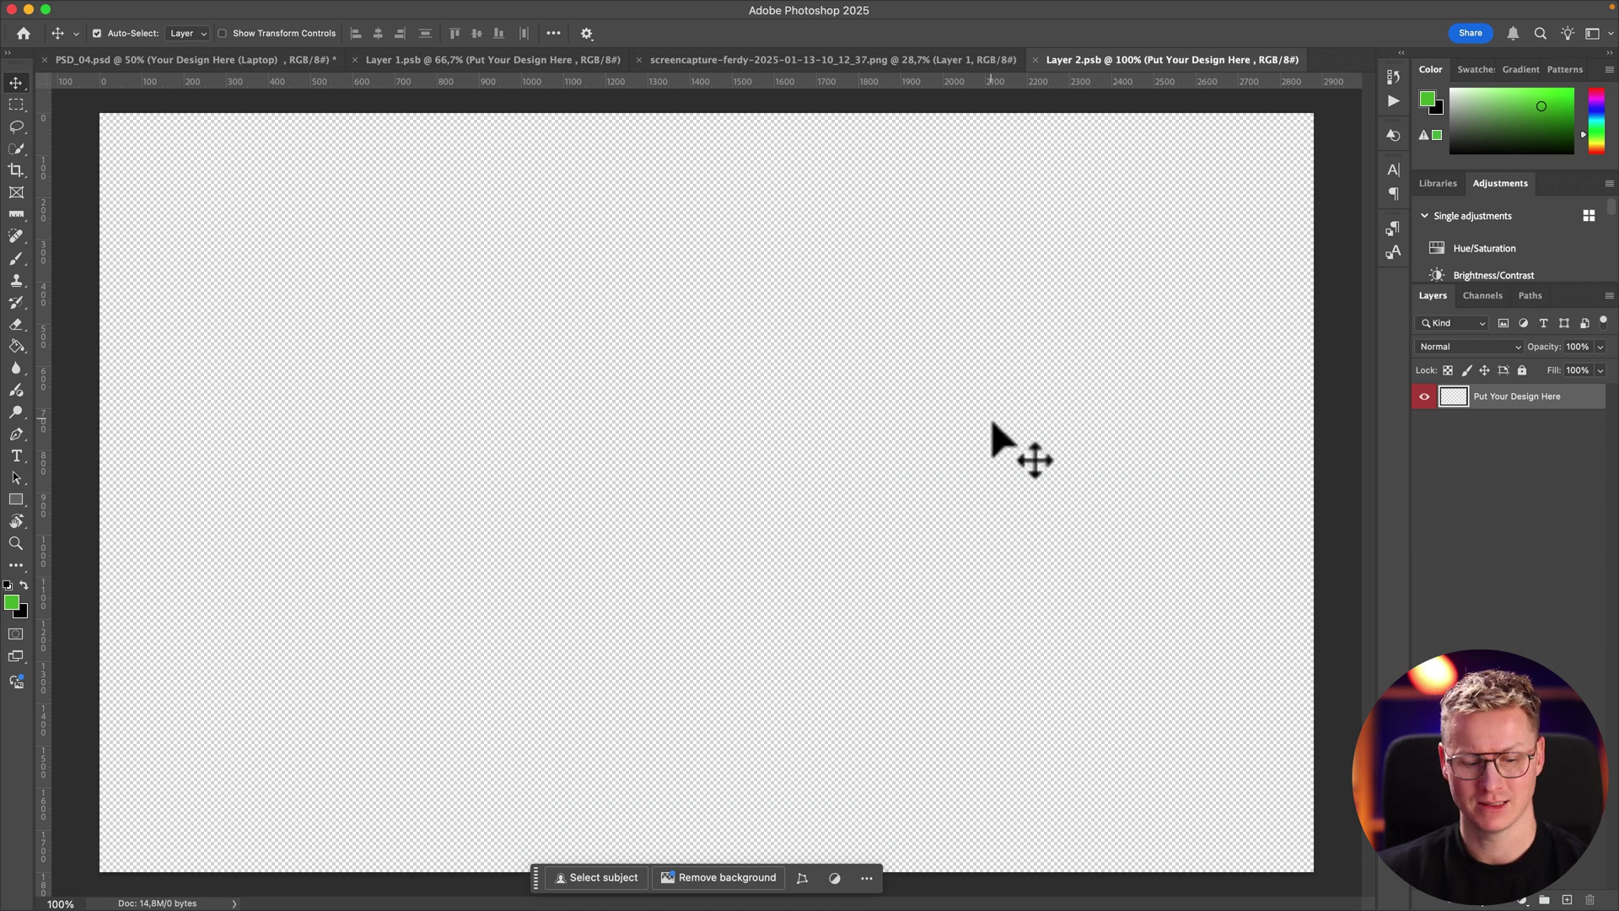
{"action": "key", "text": "super+minus"}
{"action": "key", "text": "super+v"}
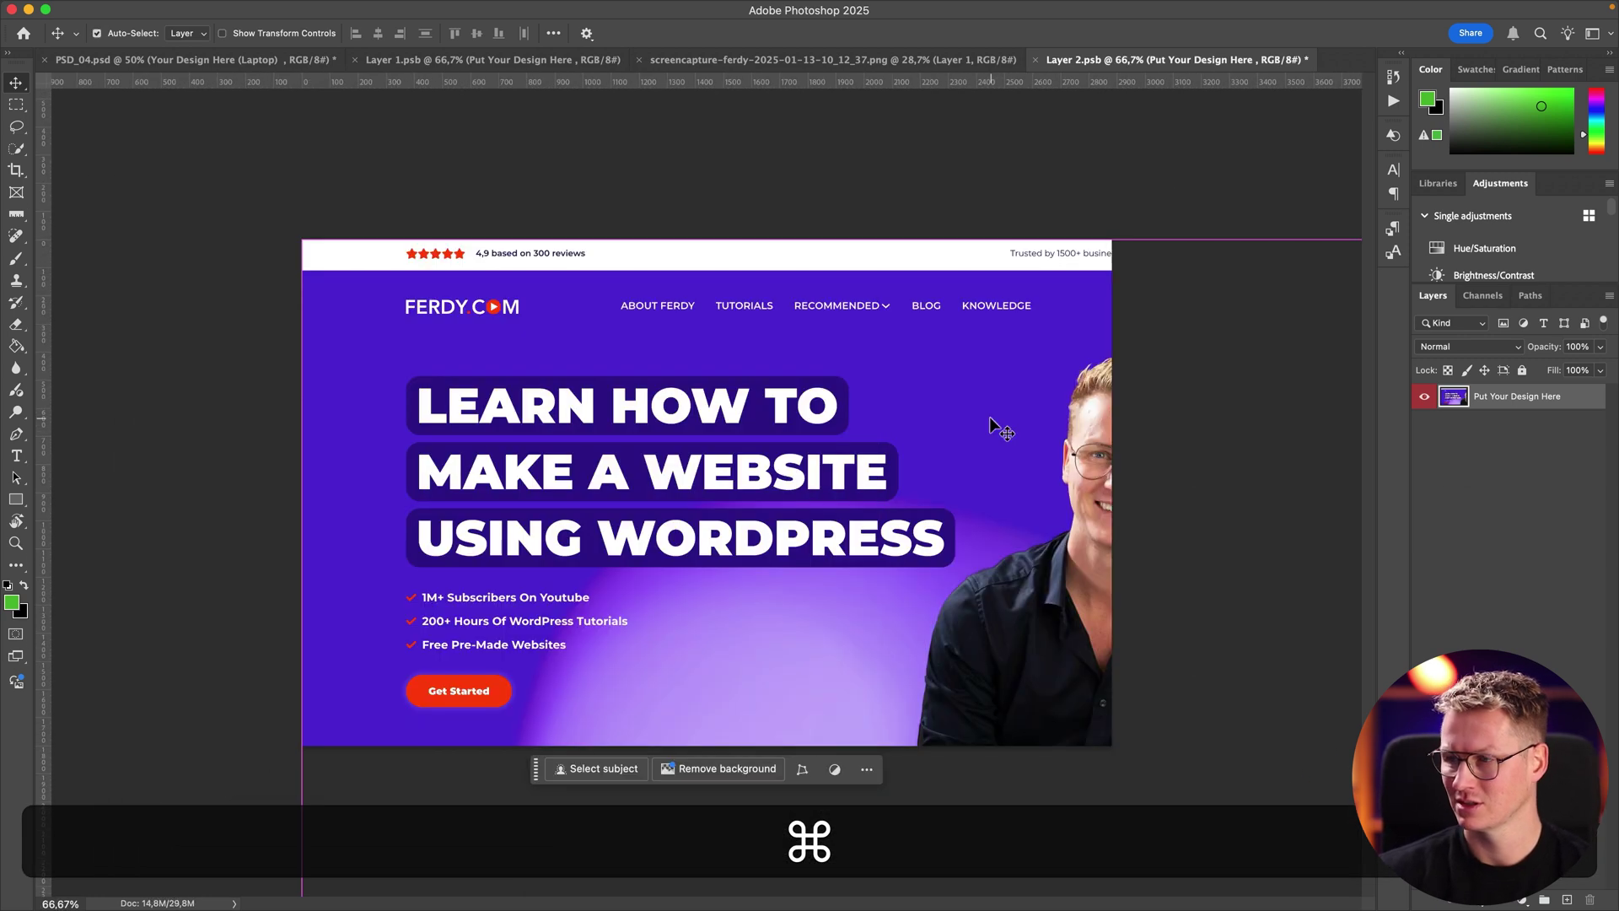
{"action": "key", "text": "super+0"}
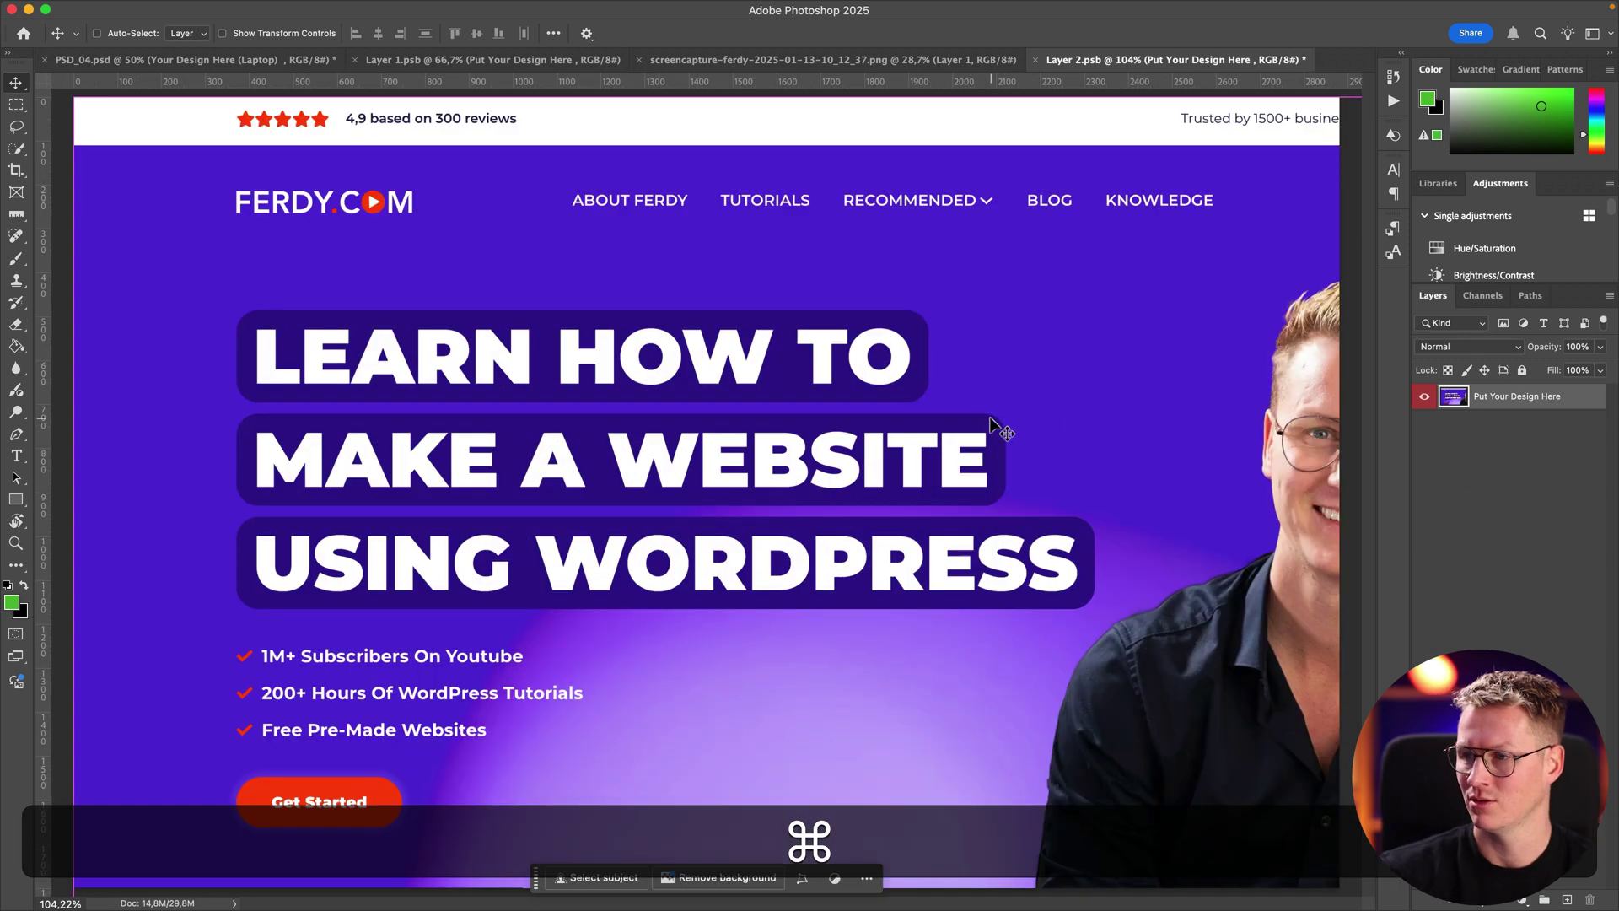
Step: Scale the pasted screenshot to about 80% and move it to the canvas top-left
{"action": "left_click", "coordinate": [198, 9]}
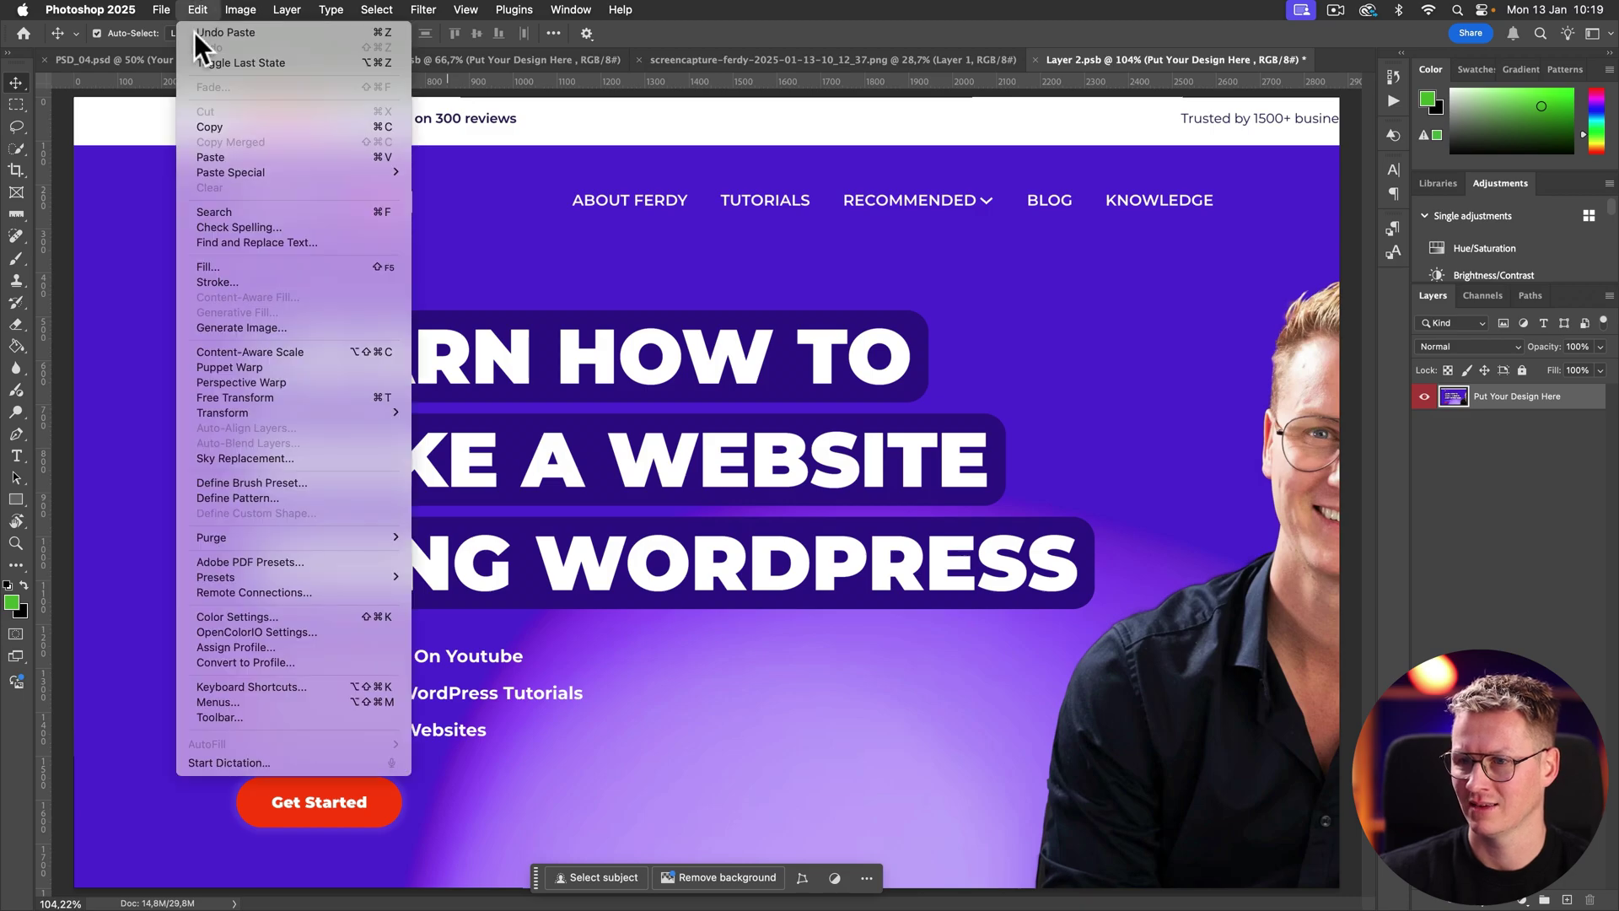
{"action": "mouse_move", "coordinate": [296, 409]}
{"action": "left_click", "coordinate": [455, 435]}
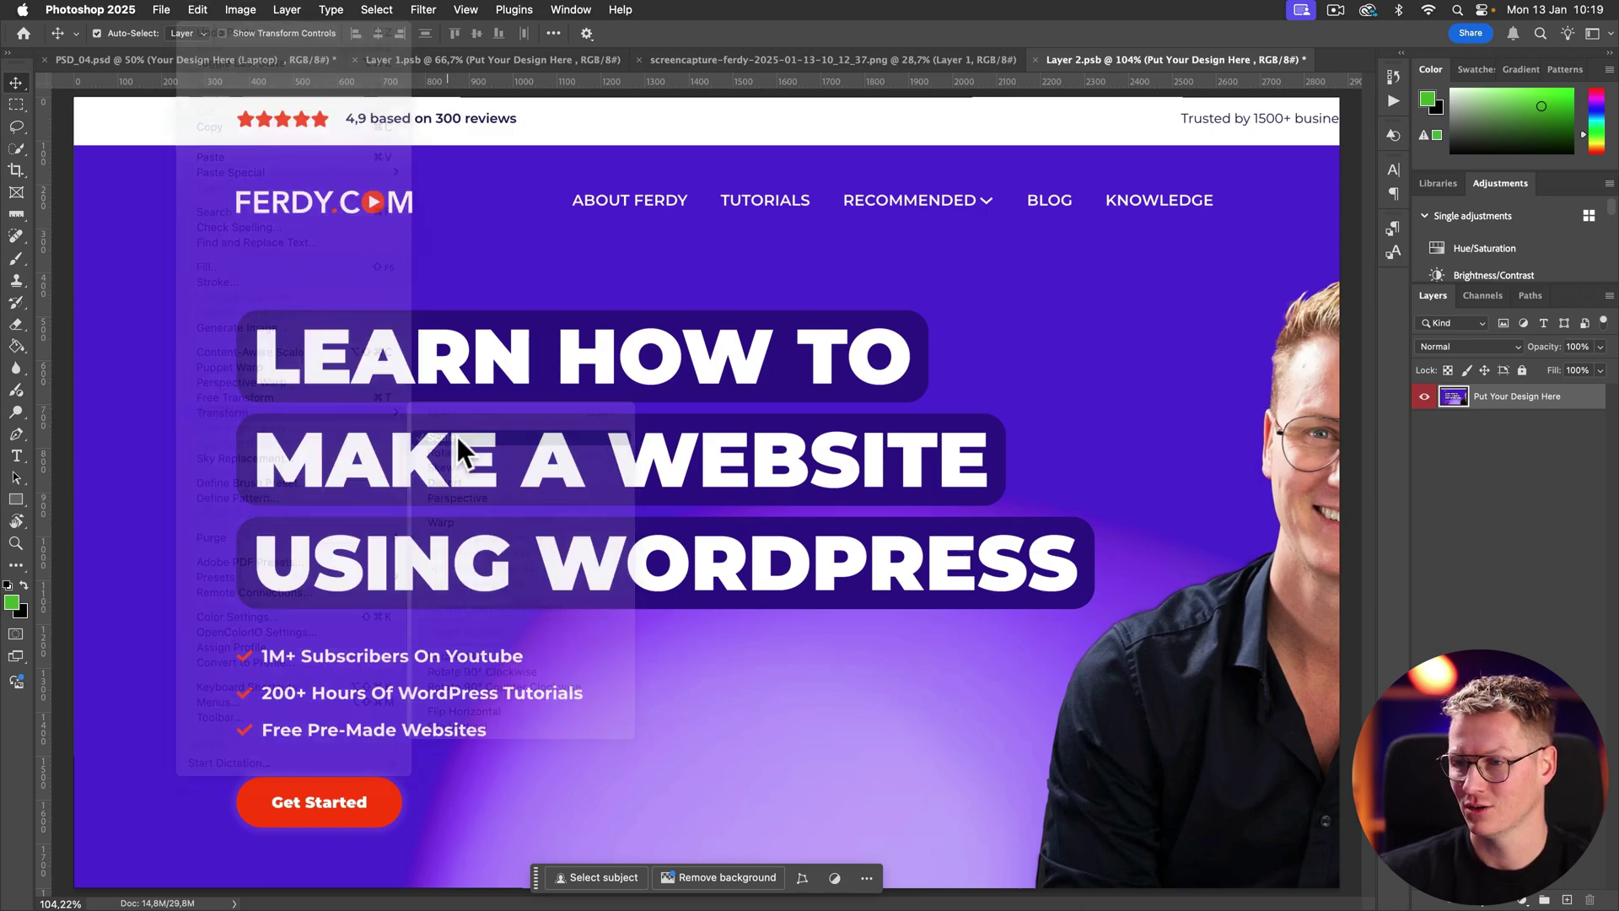
{"action": "key", "text": "super+0"}
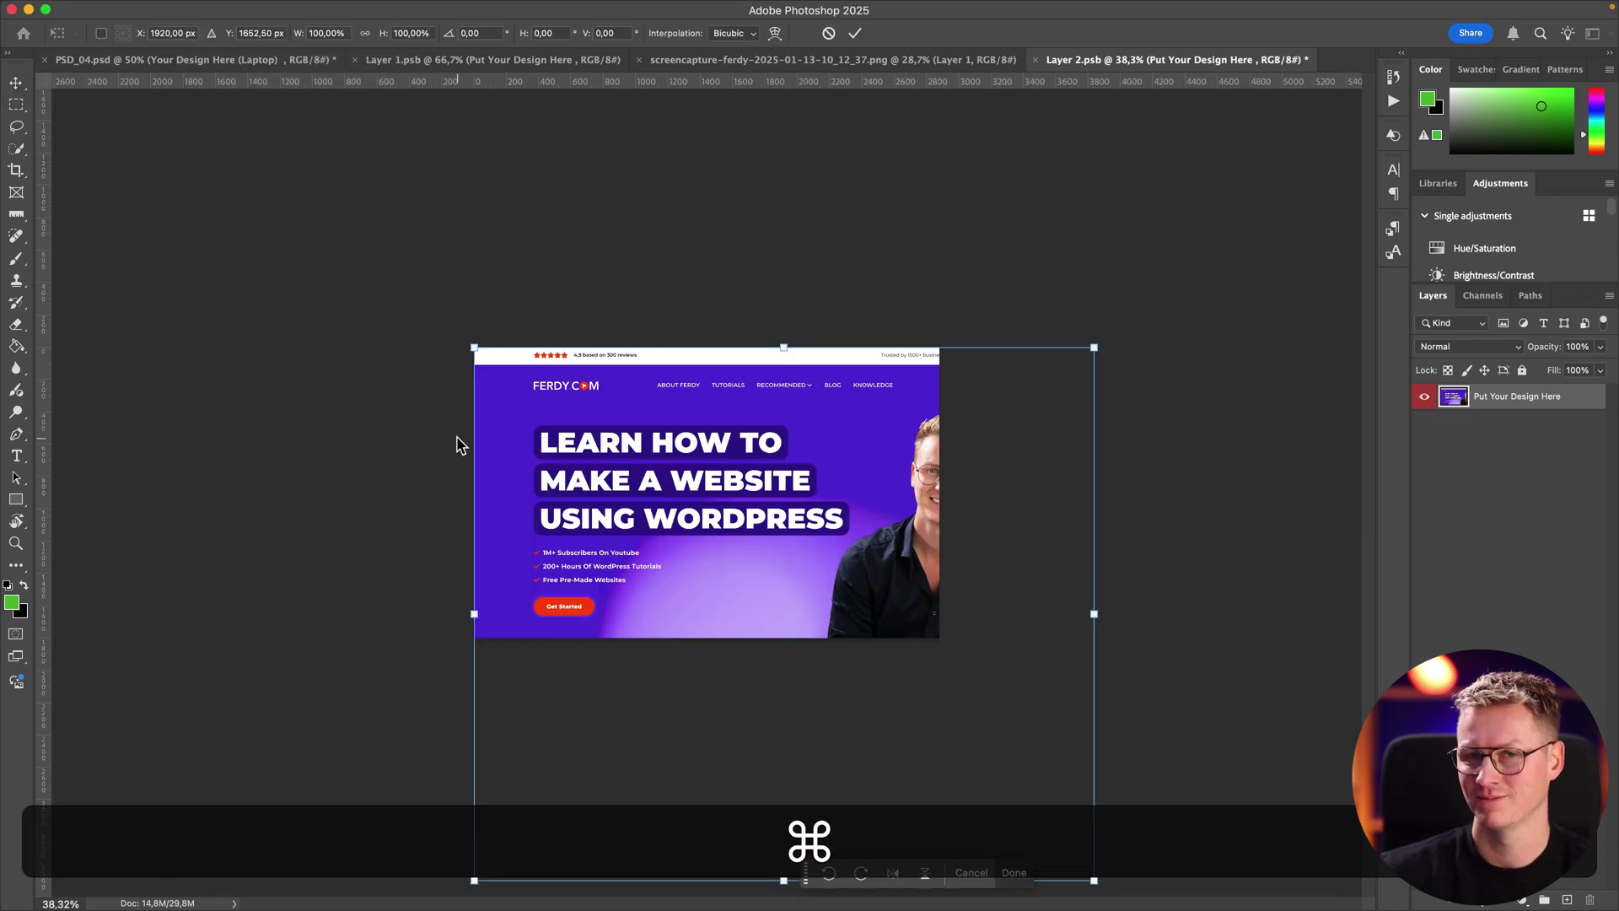
{"action": "left_click_drag", "start_coordinate": [885, 542], "coordinate": [852, 518]}
{"action": "left_click_drag", "start_coordinate": [1048, 877], "coordinate": [968, 812]}
{"action": "left_click_drag", "start_coordinate": [652, 549], "coordinate": [656, 546]}
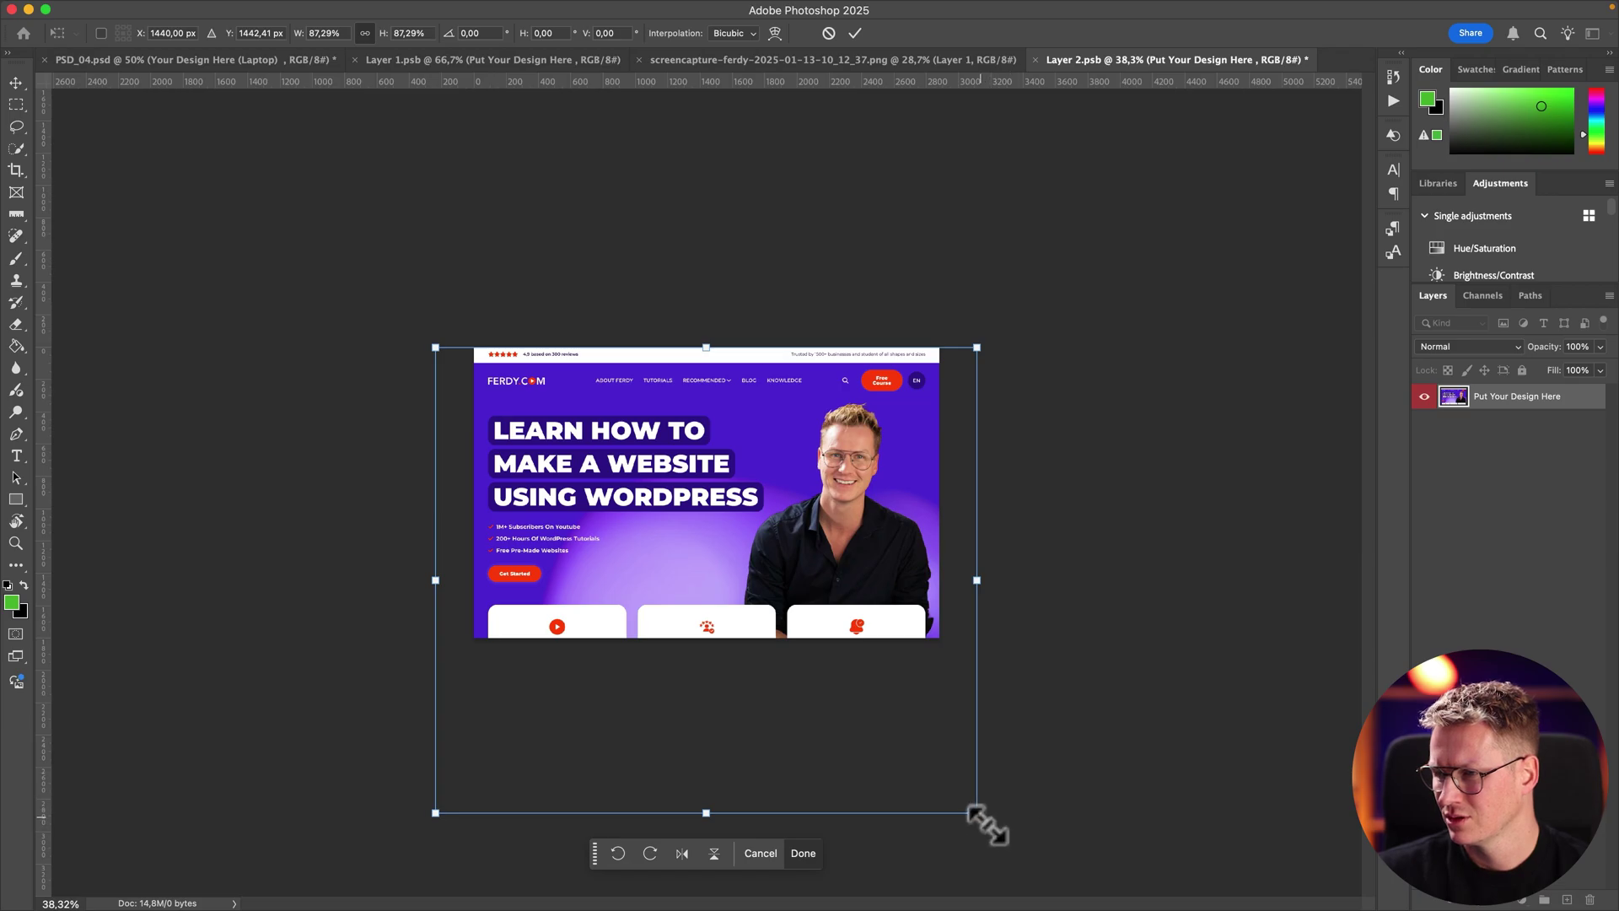
{"action": "left_click_drag", "start_coordinate": [976, 813], "coordinate": [954, 793]}
{"action": "left_click_drag", "start_coordinate": [761, 534], "coordinate": [758, 516]}
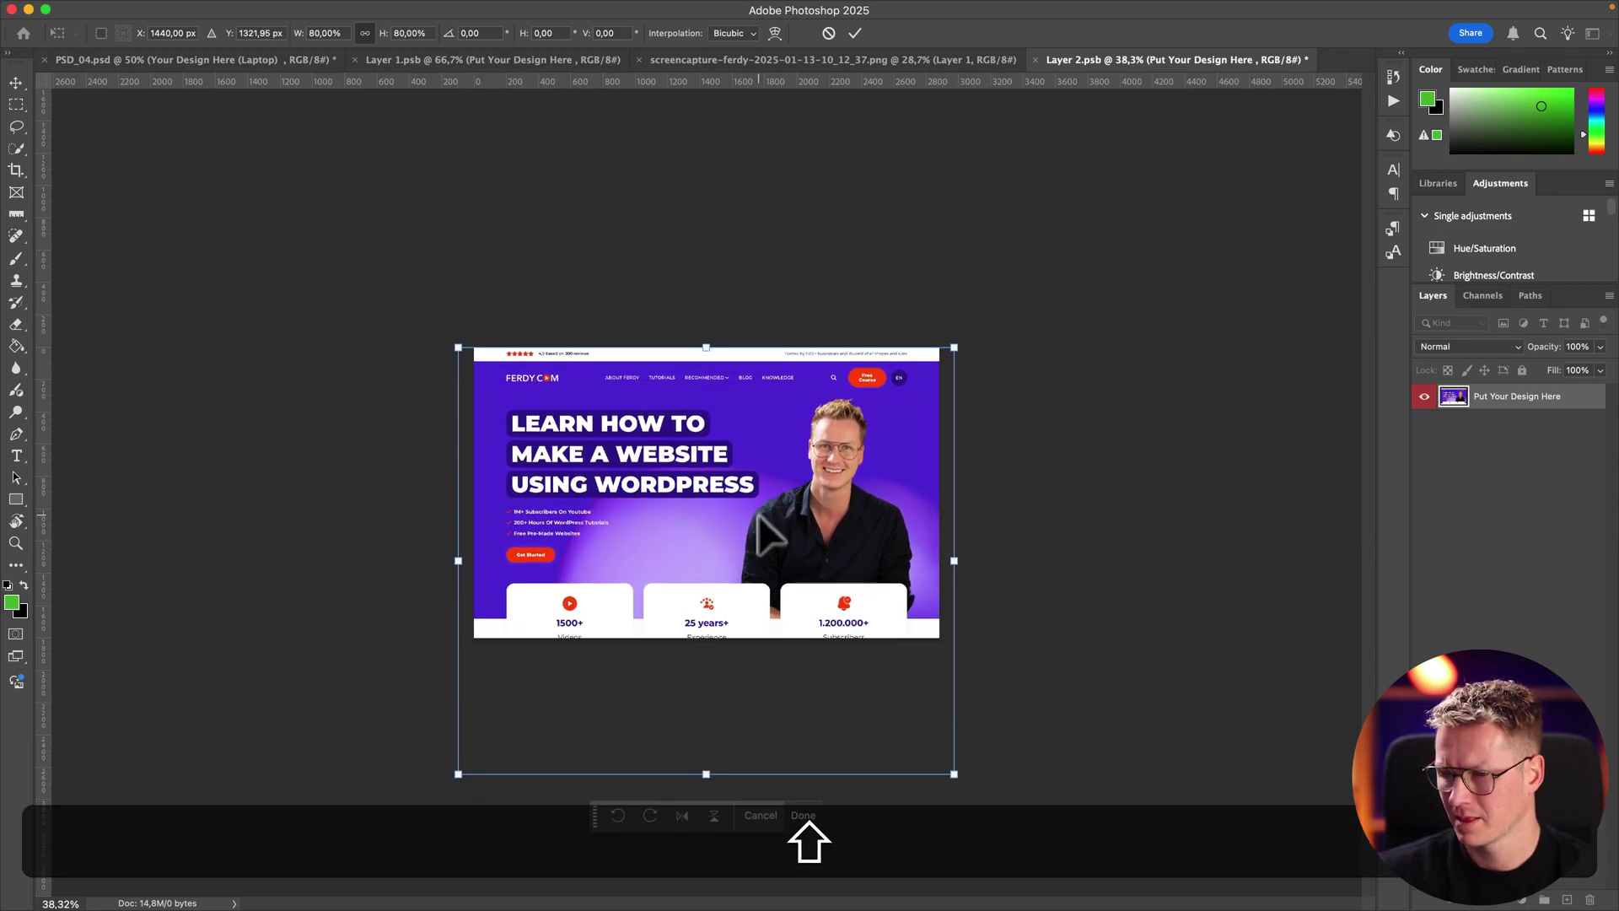
{"action": "key", "text": "alt"}
{"action": "left_click_drag", "start_coordinate": [962, 770], "coordinate": [814, 666]}
Step: Fine-tune the screenshot to fill the laptop width, apply the transform and save Layer 2.psb
{"action": "left_click_drag", "start_coordinate": [935, 730], "coordinate": [983, 742]}
{"action": "left_click_drag", "start_coordinate": [849, 636], "coordinate": [848, 633]}
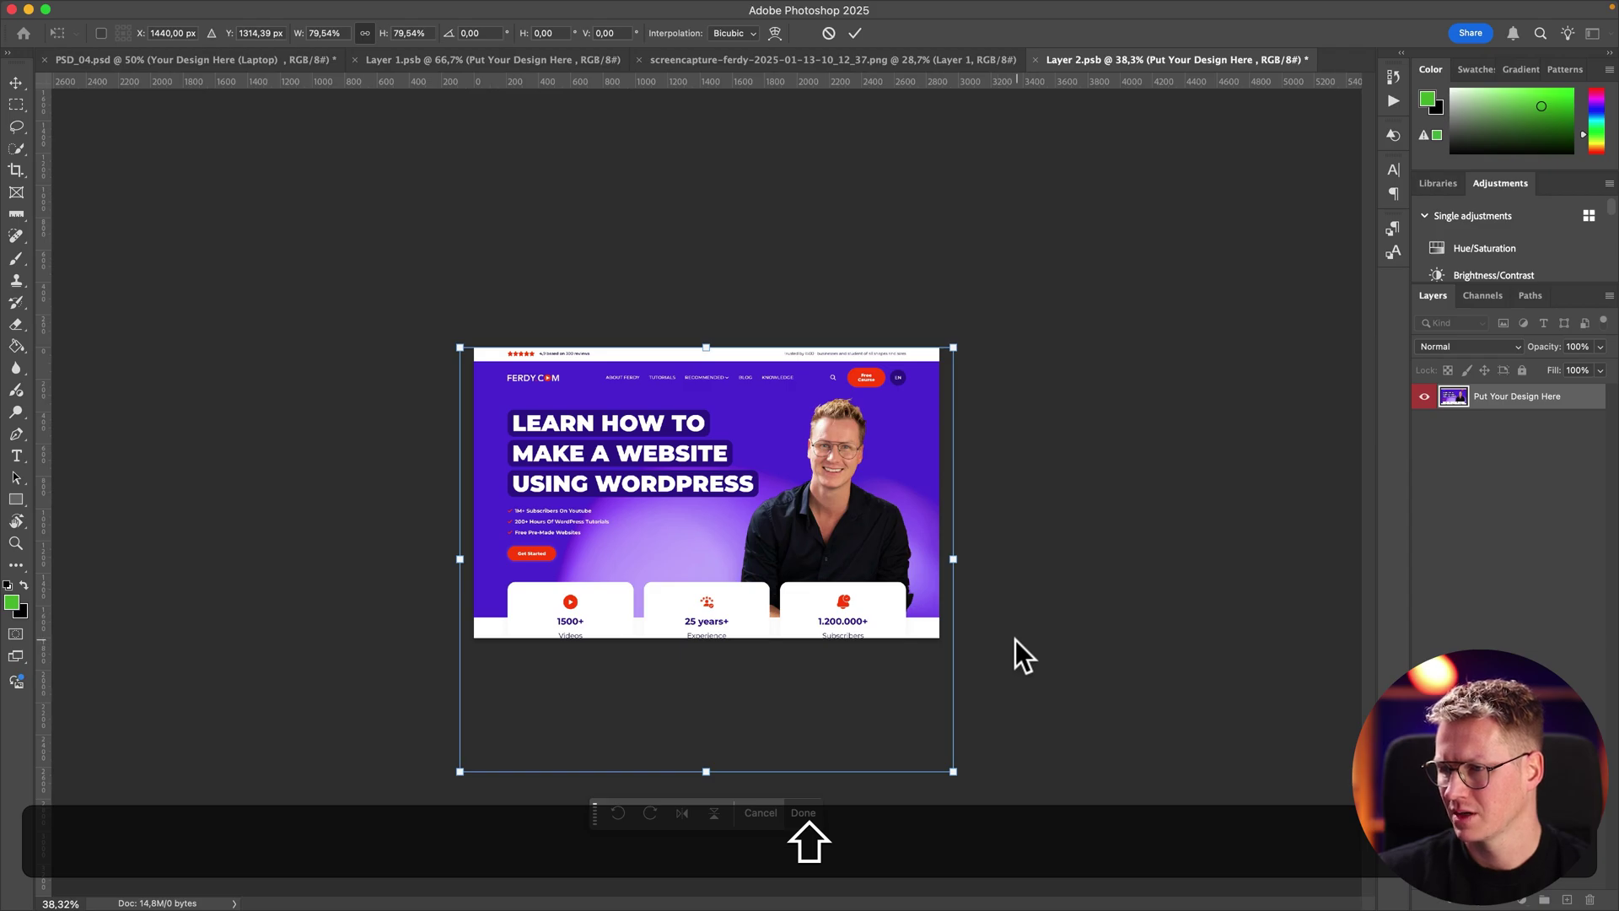
{"action": "left_click_drag", "start_coordinate": [961, 773], "coordinate": [978, 793]}
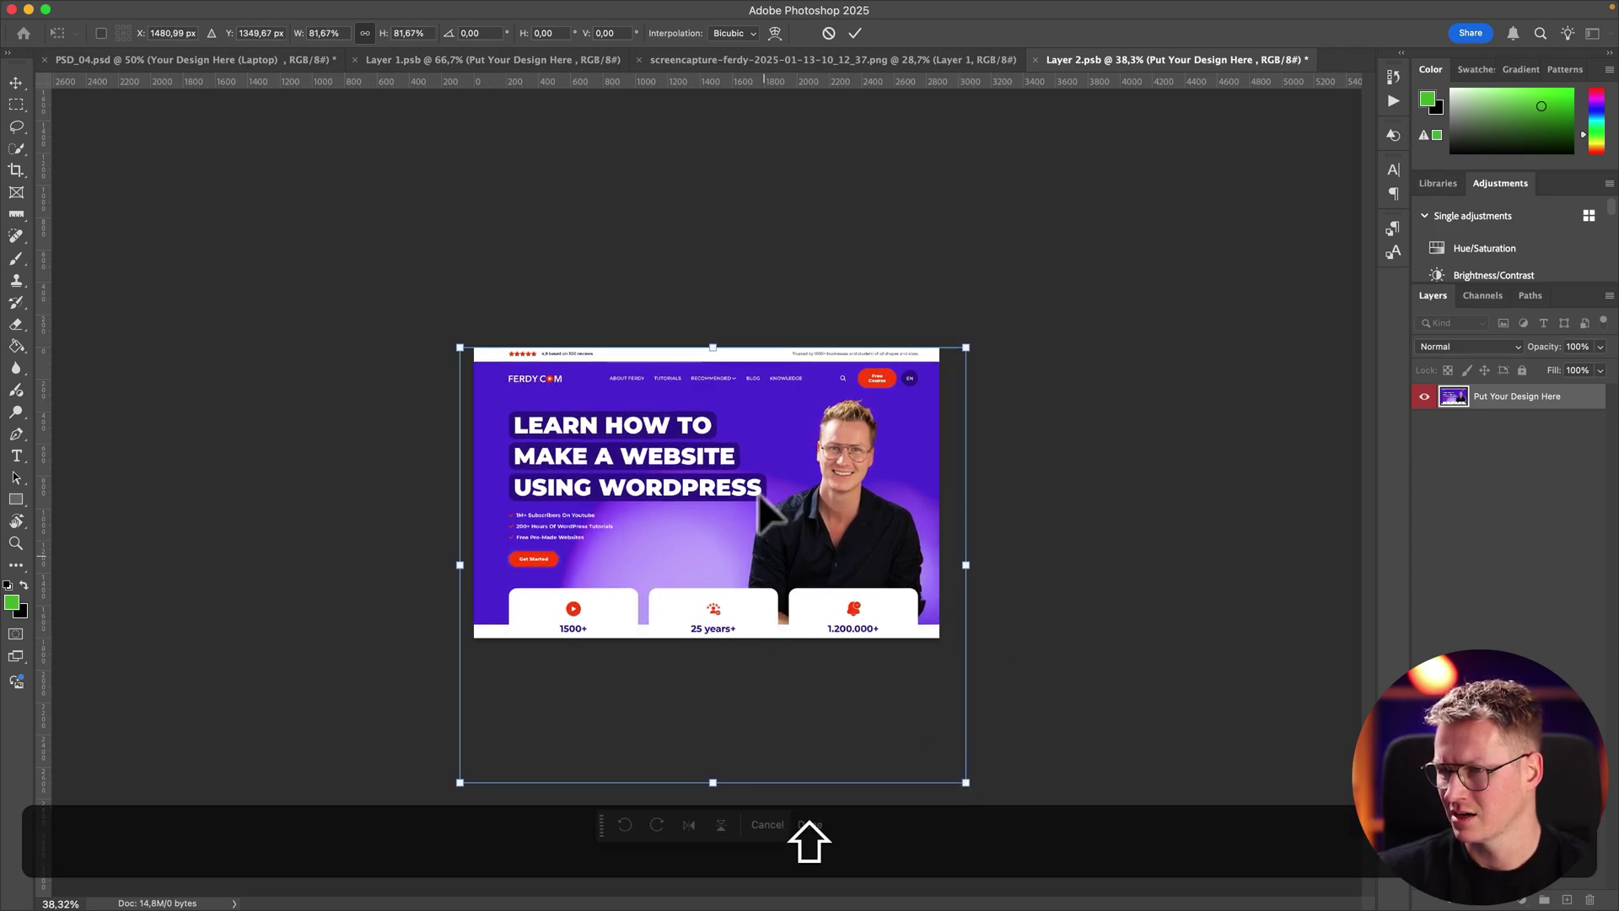
{"action": "key", "text": "shift+Left"}
{"action": "key", "text": "shift+Left"}
{"action": "key", "text": "shift+Left"}
{"action": "key", "text": "shift+Left"}
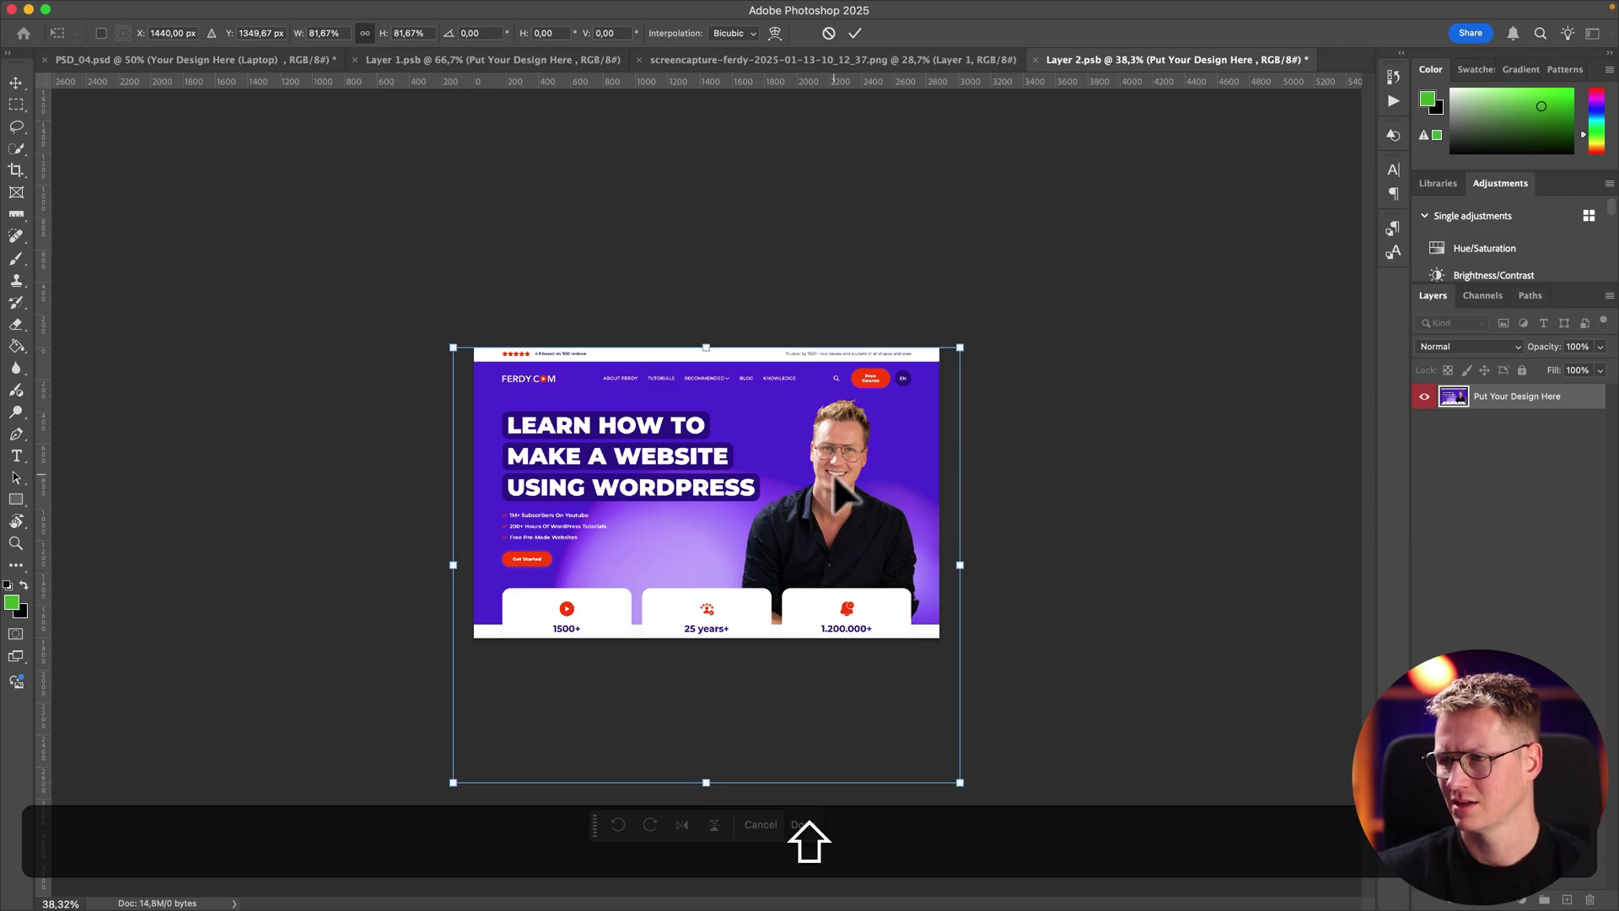
{"action": "key", "text": "Return"}
{"action": "key", "text": "super+s"}
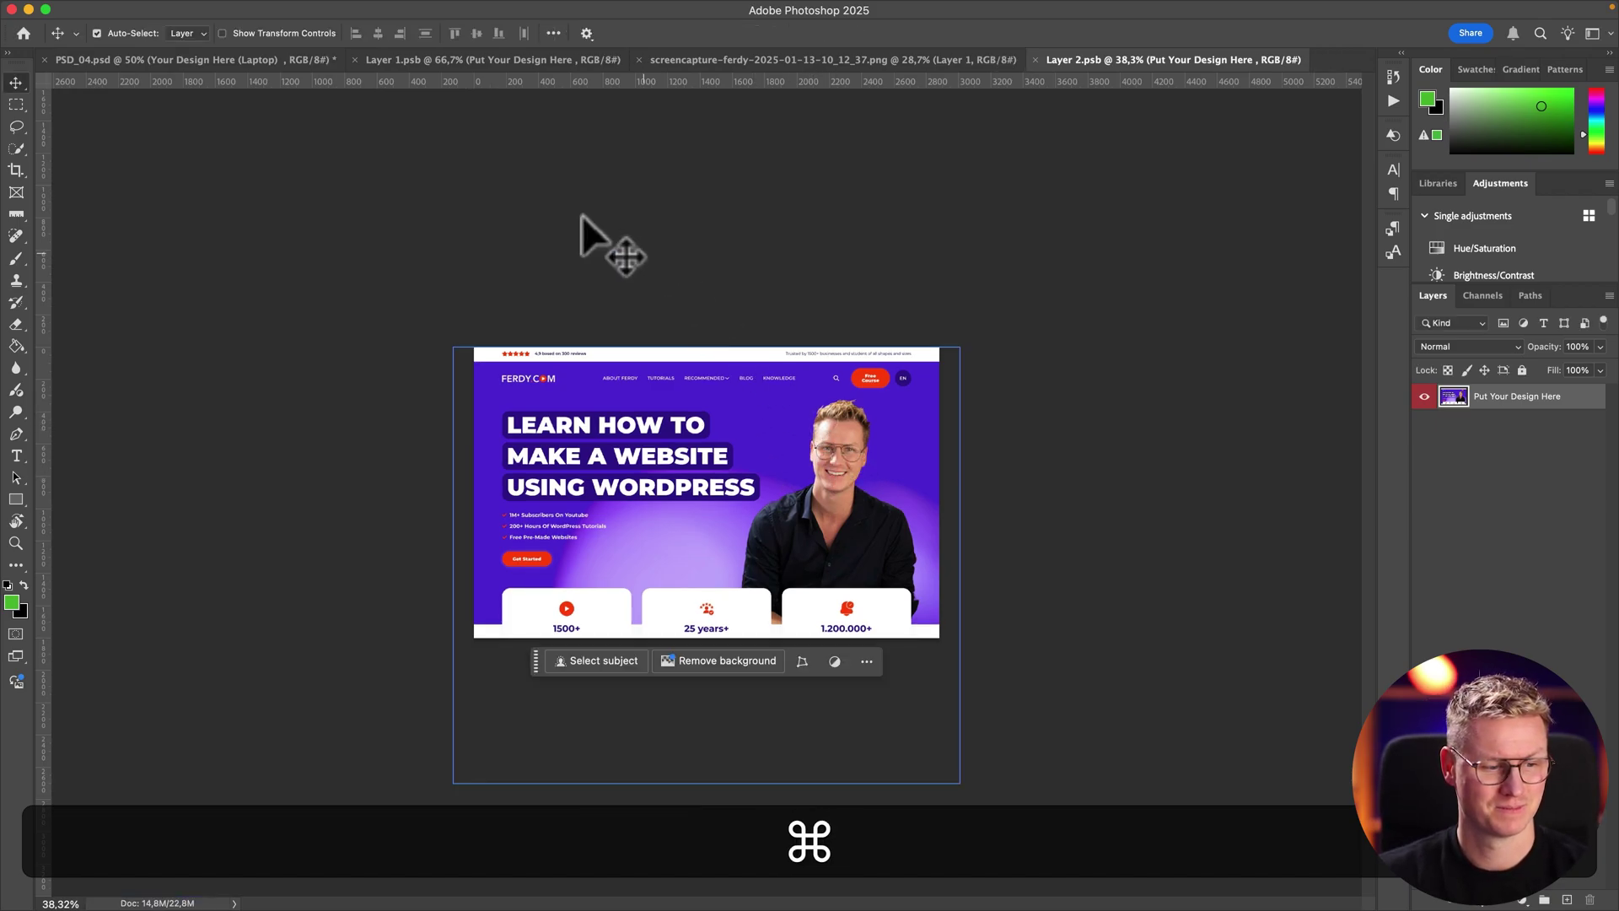
{"action": "left_click", "coordinate": [195, 63]}
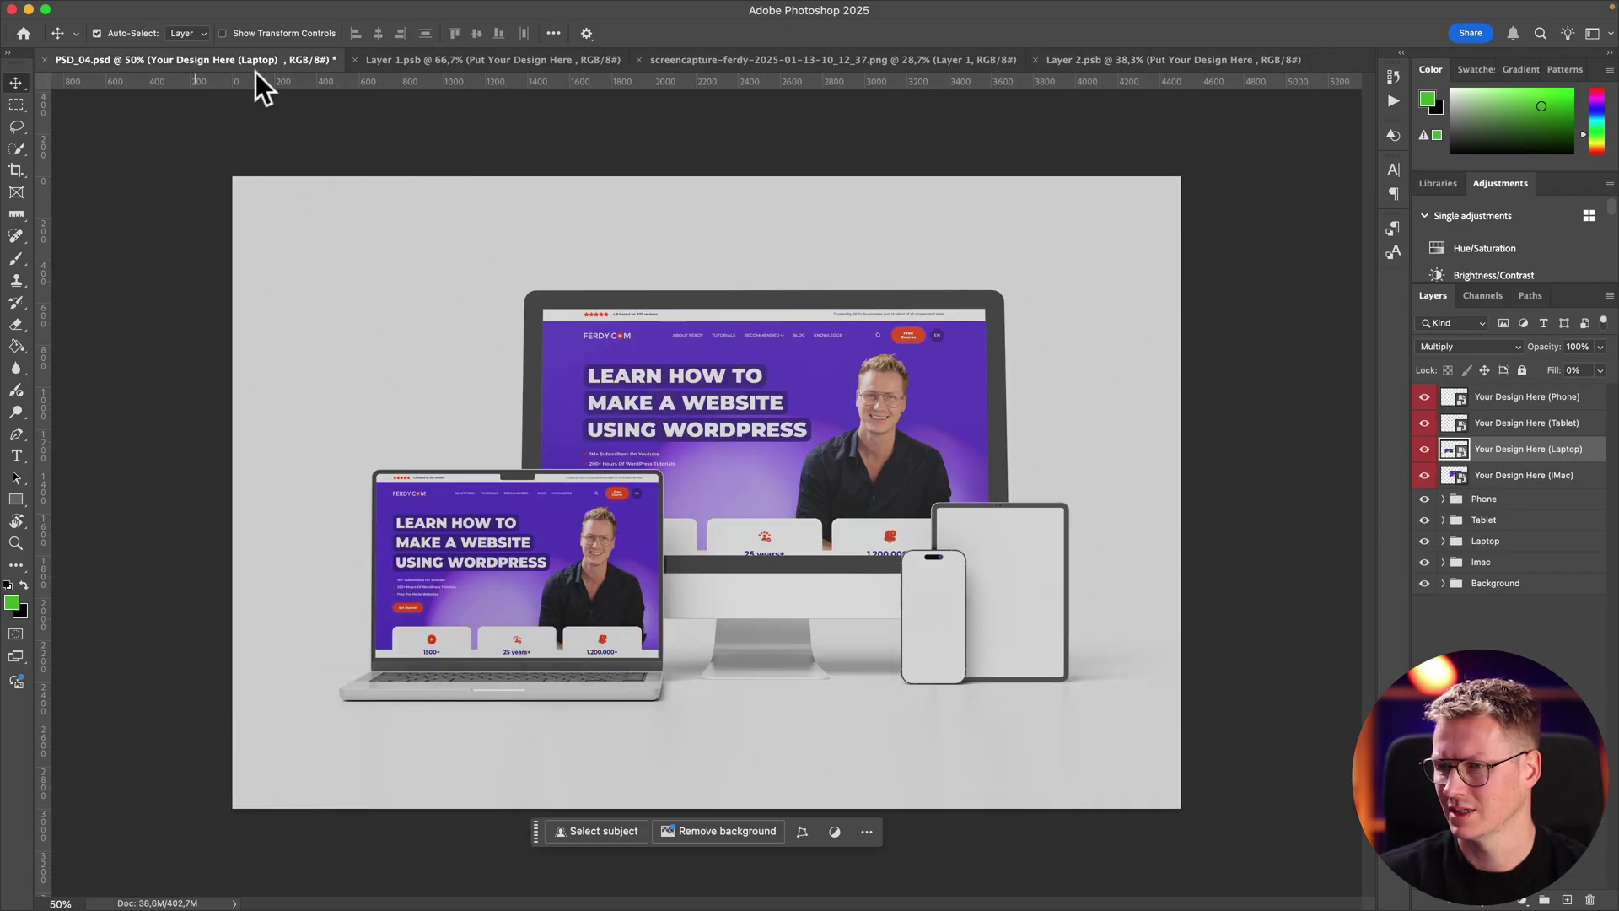
Step: Open the Tablet smart object and the 10_14_10 screenshot from Downloads
{"action": "double_click", "coordinate": [1454, 422]}
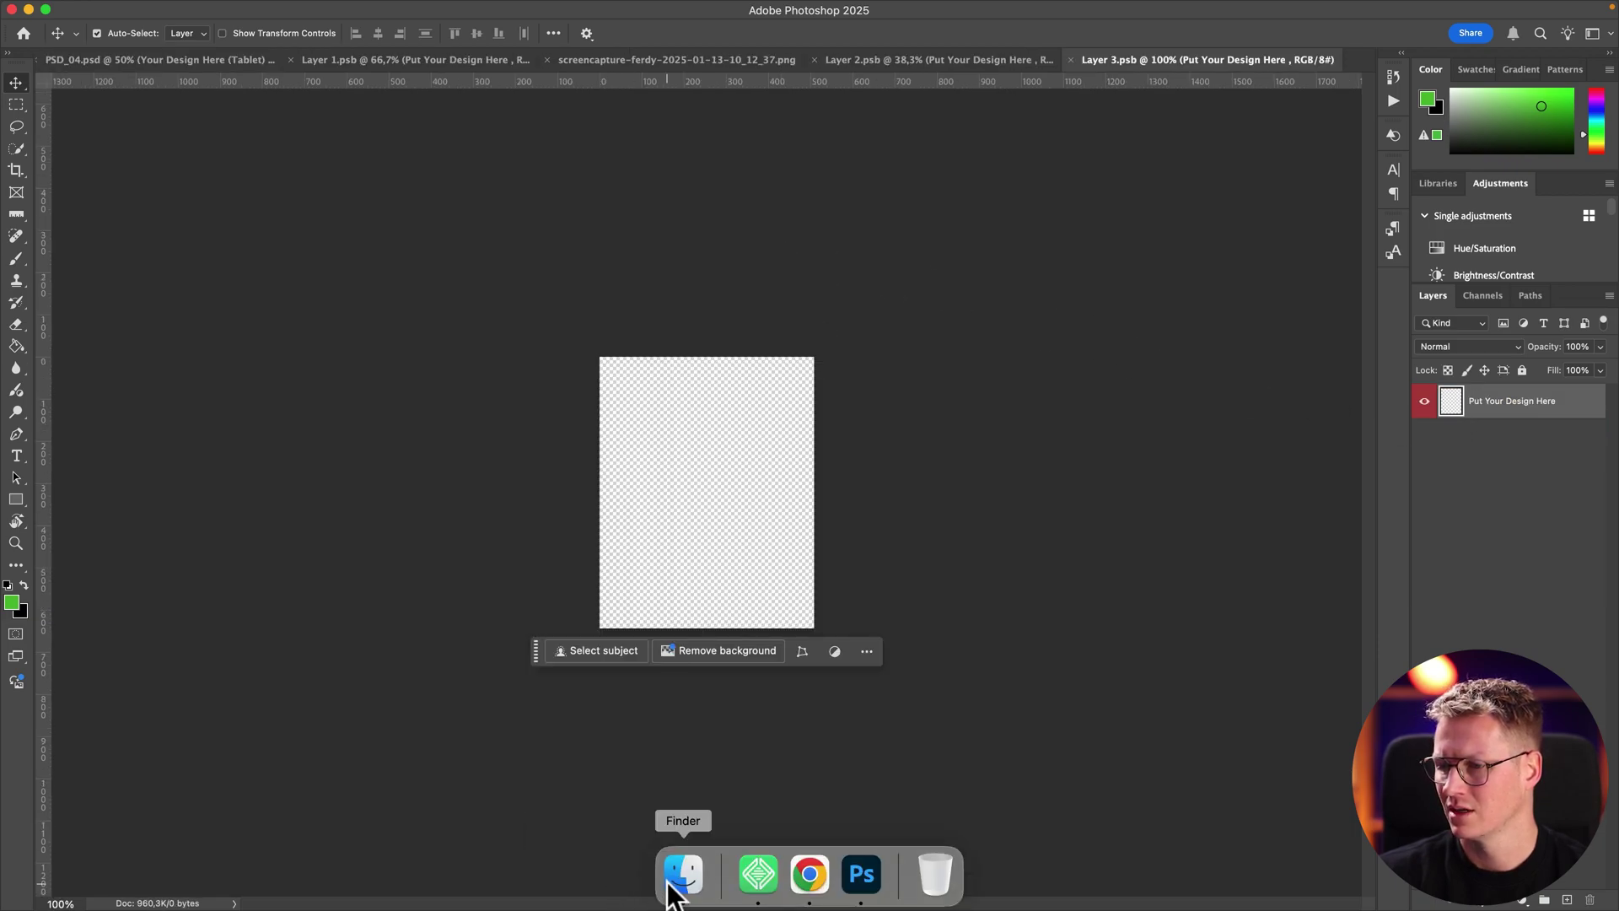
{"action": "left_click", "coordinate": [672, 880]}
{"action": "key", "text": "Up"}
{"action": "key", "text": "space"}
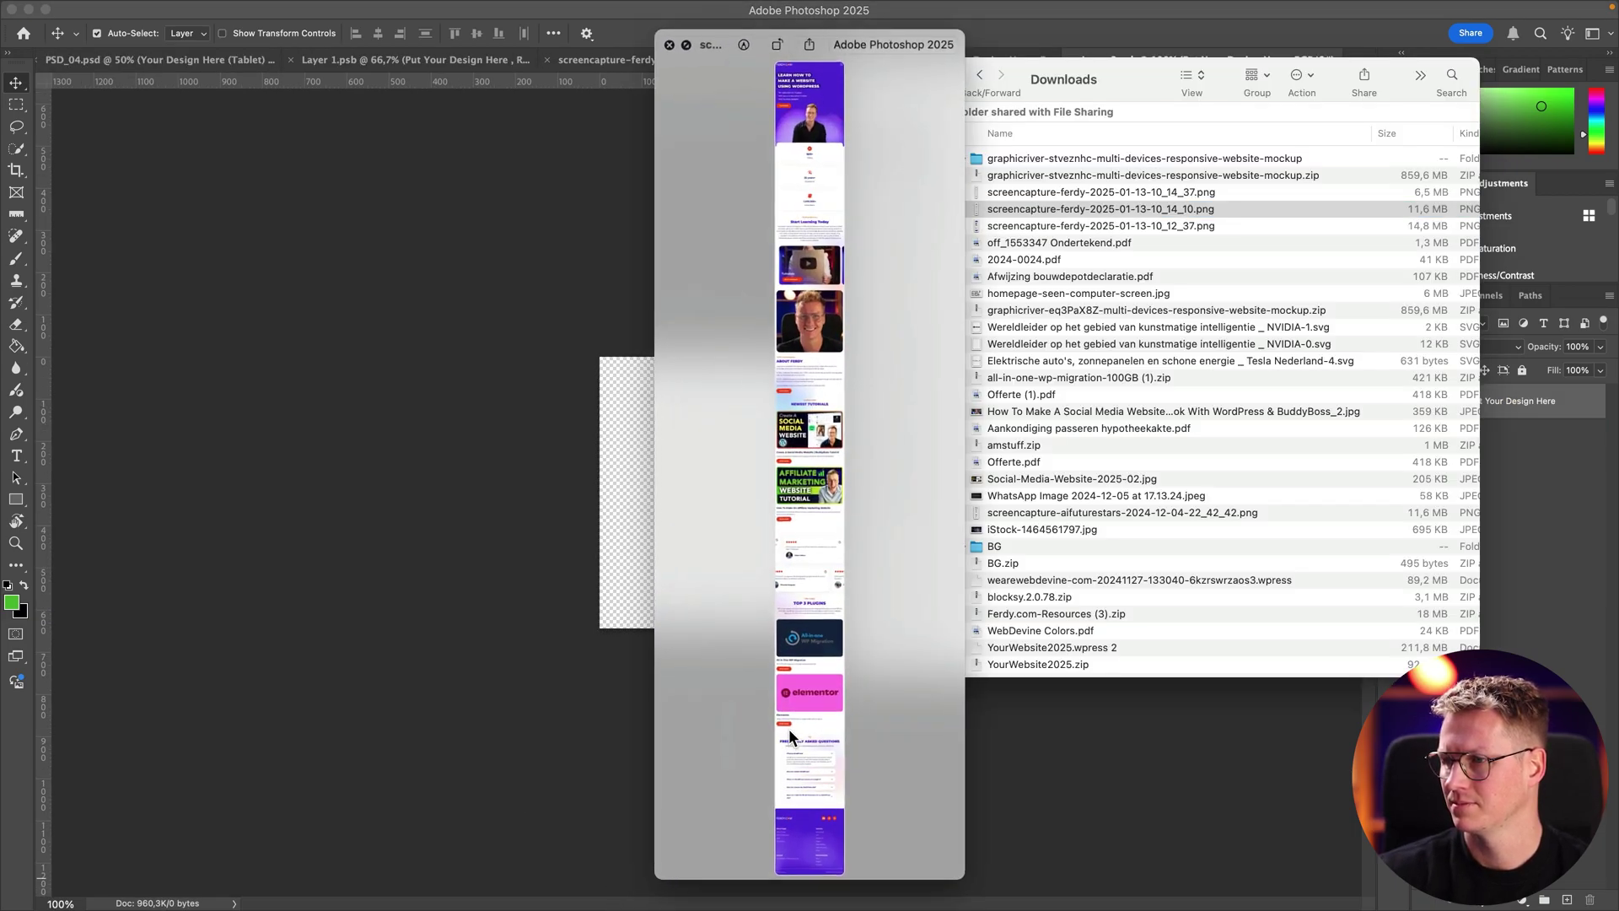
{"action": "key", "text": "space"}
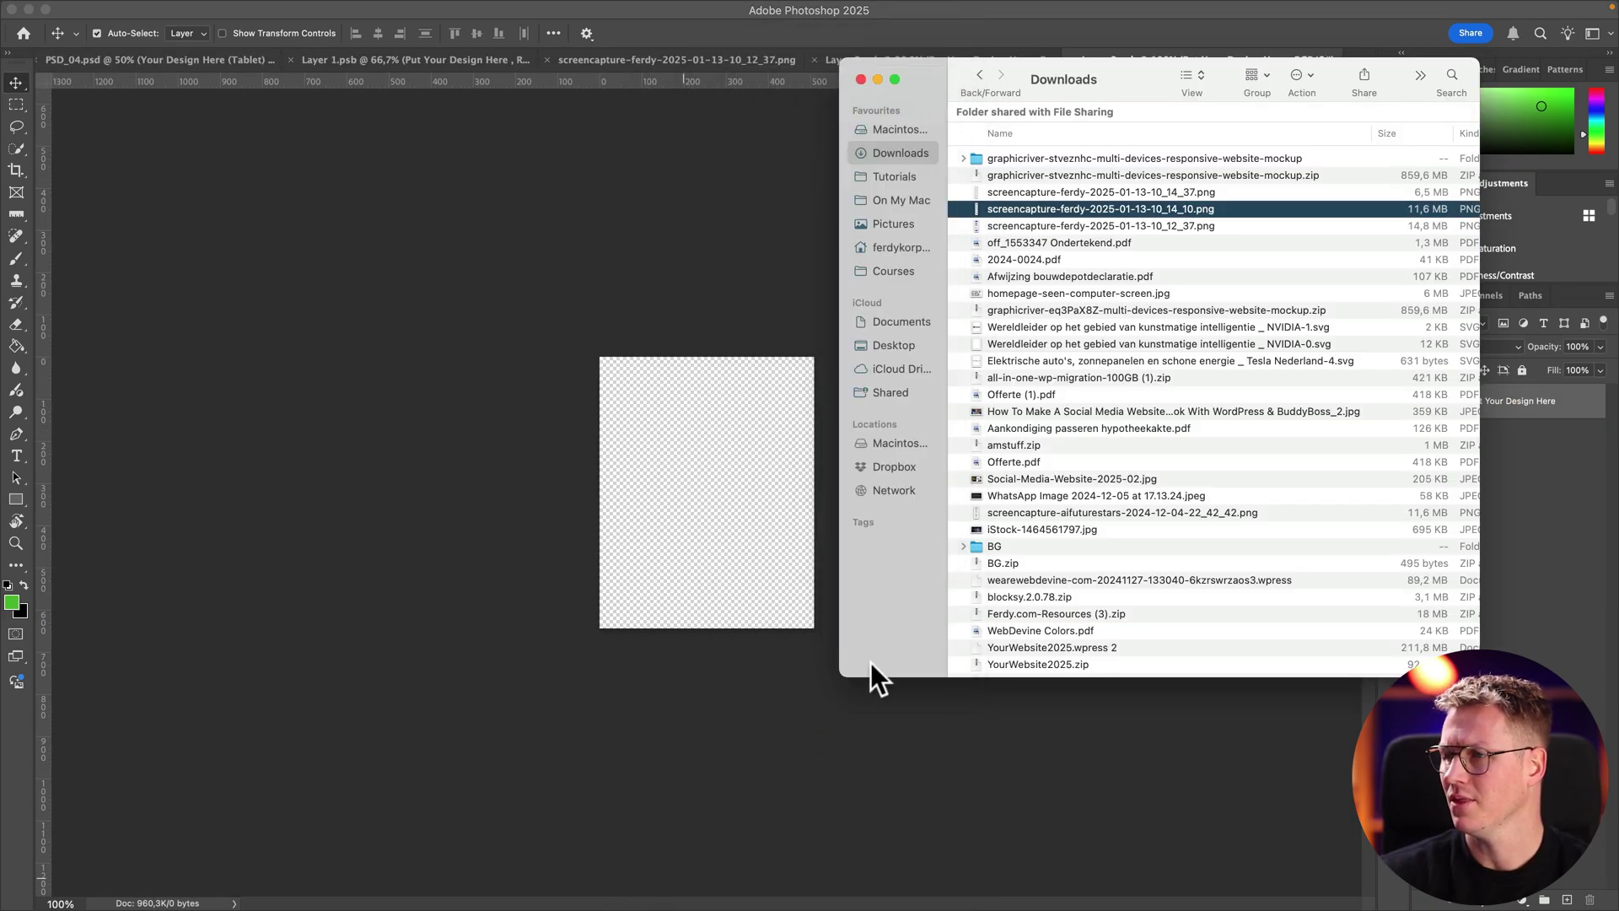
{"action": "double_click", "coordinate": [1031, 205]}
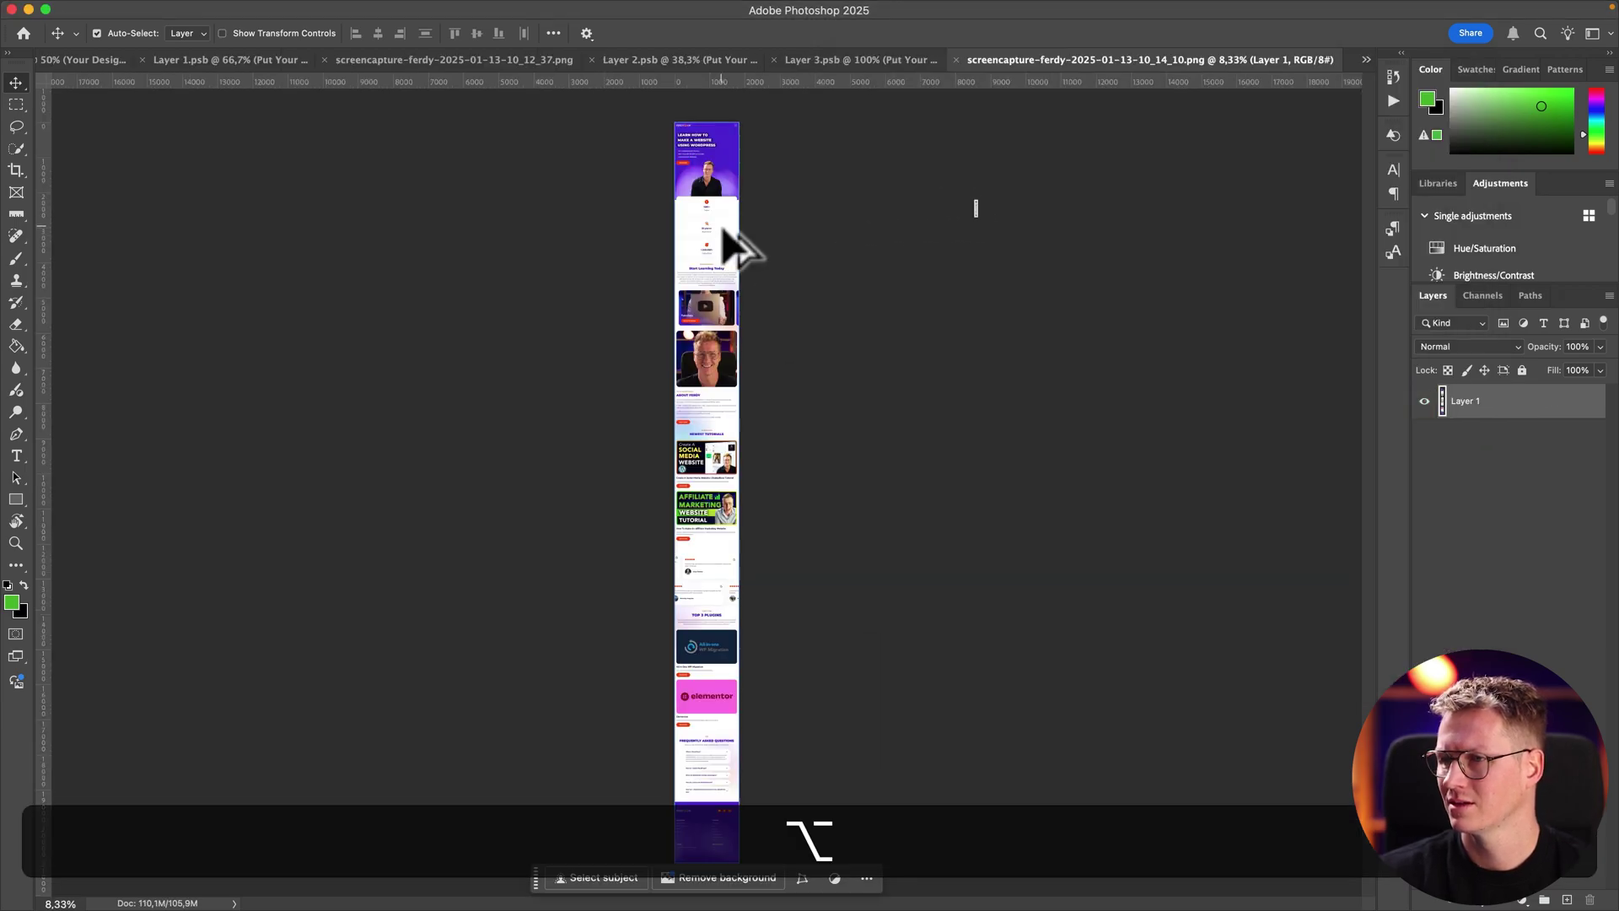
Step: Copy the screenshot's top section with the Rectangular Marquee and close the screenshot
{"action": "scroll", "coordinate": [734, 245], "scroll_direction": "up", "scroll_amount": 5}
{"action": "scroll", "coordinate": [734, 241], "scroll_direction": "up", "scroll_amount": 8}
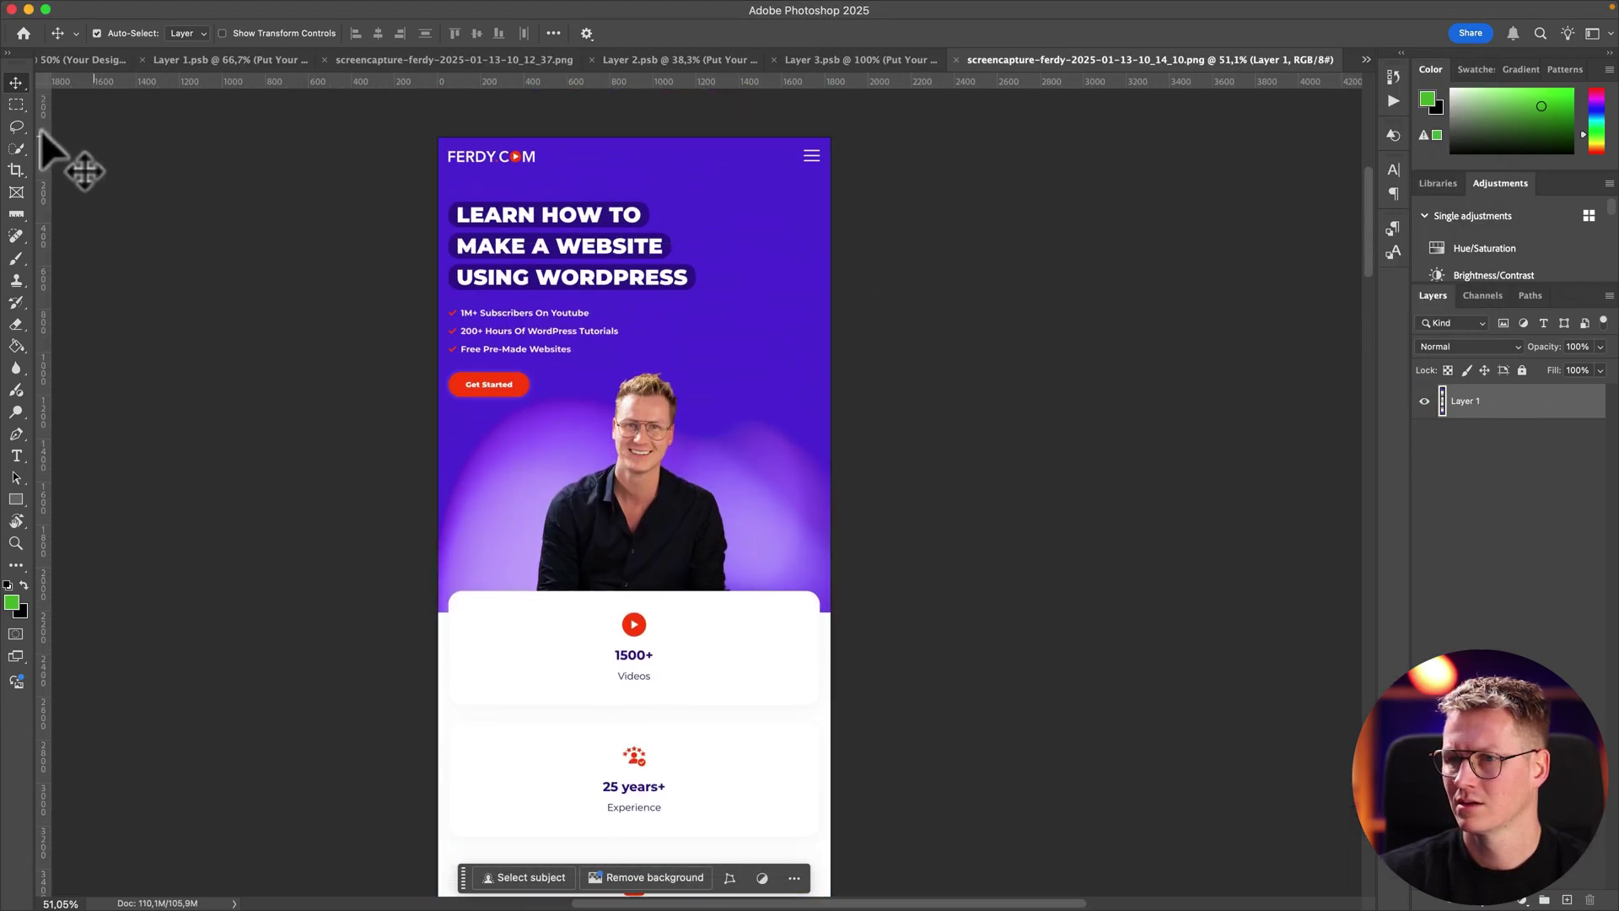
{"action": "left_click", "coordinate": [15, 106]}
{"action": "left_click_drag", "start_coordinate": [349, 119], "coordinate": [947, 812]}
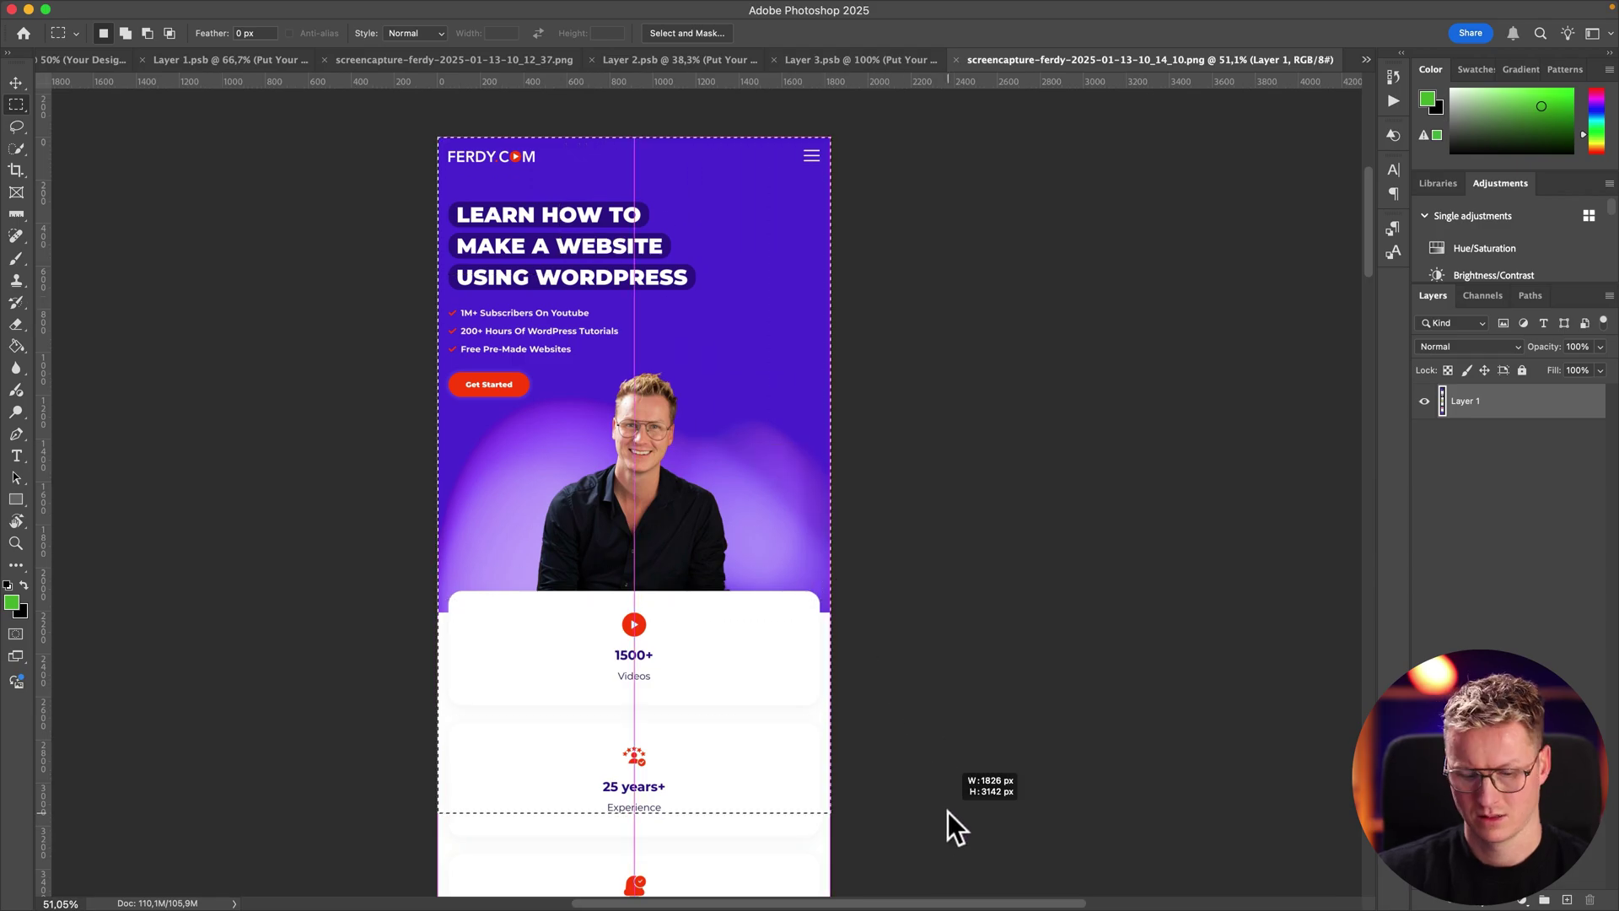
{"action": "key", "text": "super+c"}
{"action": "key", "text": "super+w"}
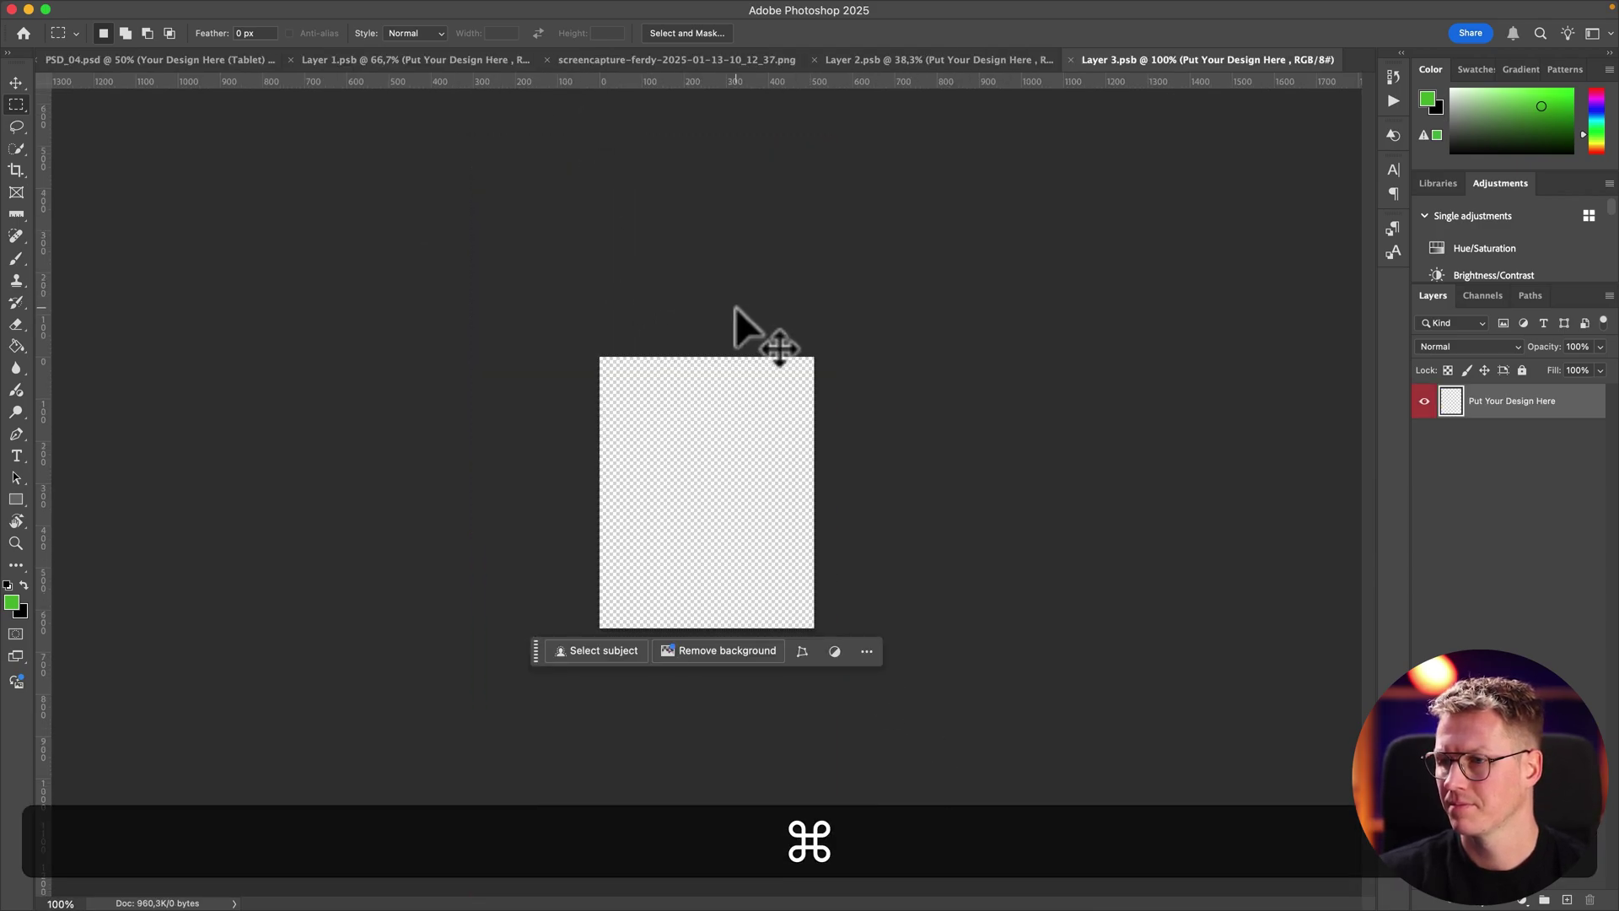
Step: Paste the section into the tablet design and shrink it to about a third
{"action": "key", "text": "super+v"}
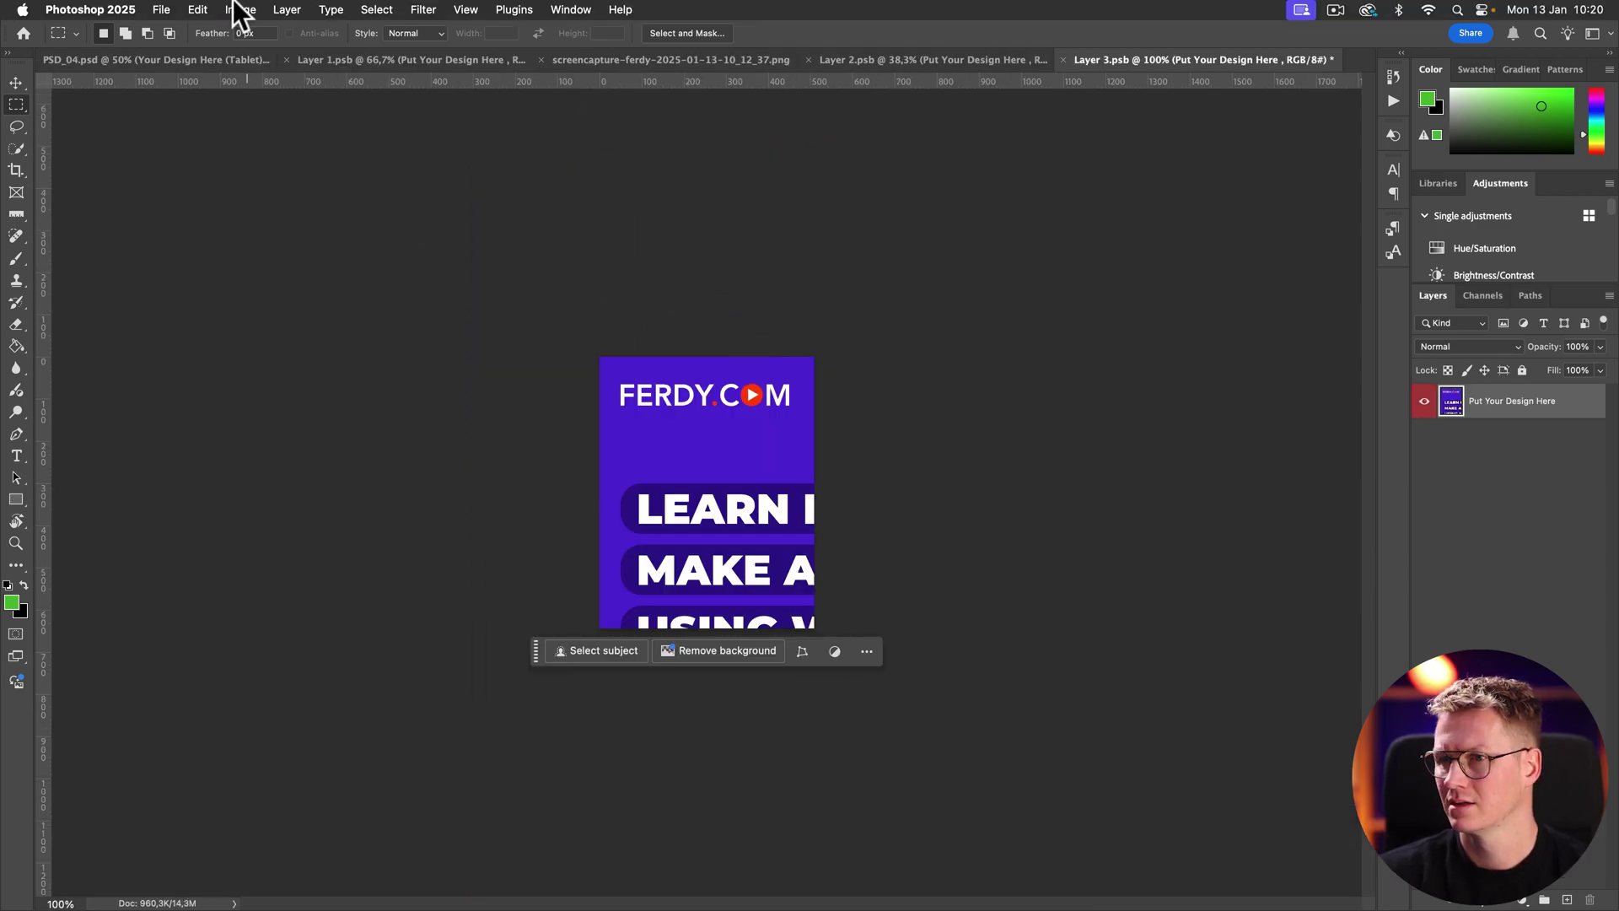
{"action": "left_click", "coordinate": [240, 11]}
{"action": "mouse_move", "coordinate": [202, 4]}
{"action": "mouse_move", "coordinate": [378, 415]}
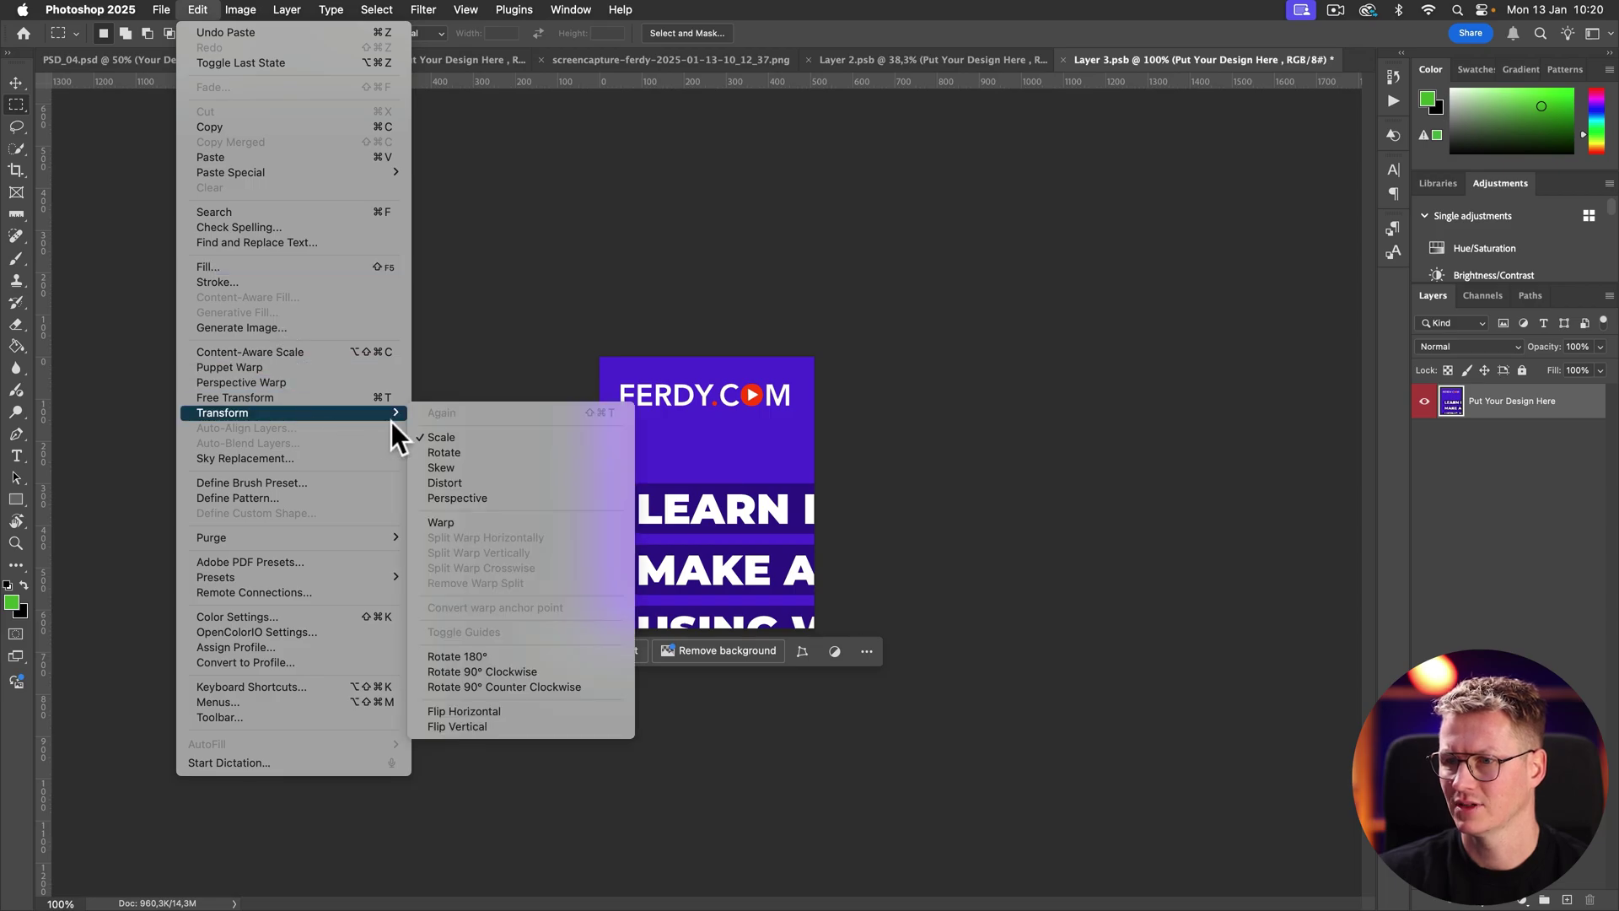
{"action": "left_click", "coordinate": [457, 437]}
{"action": "key", "text": "super+0"}
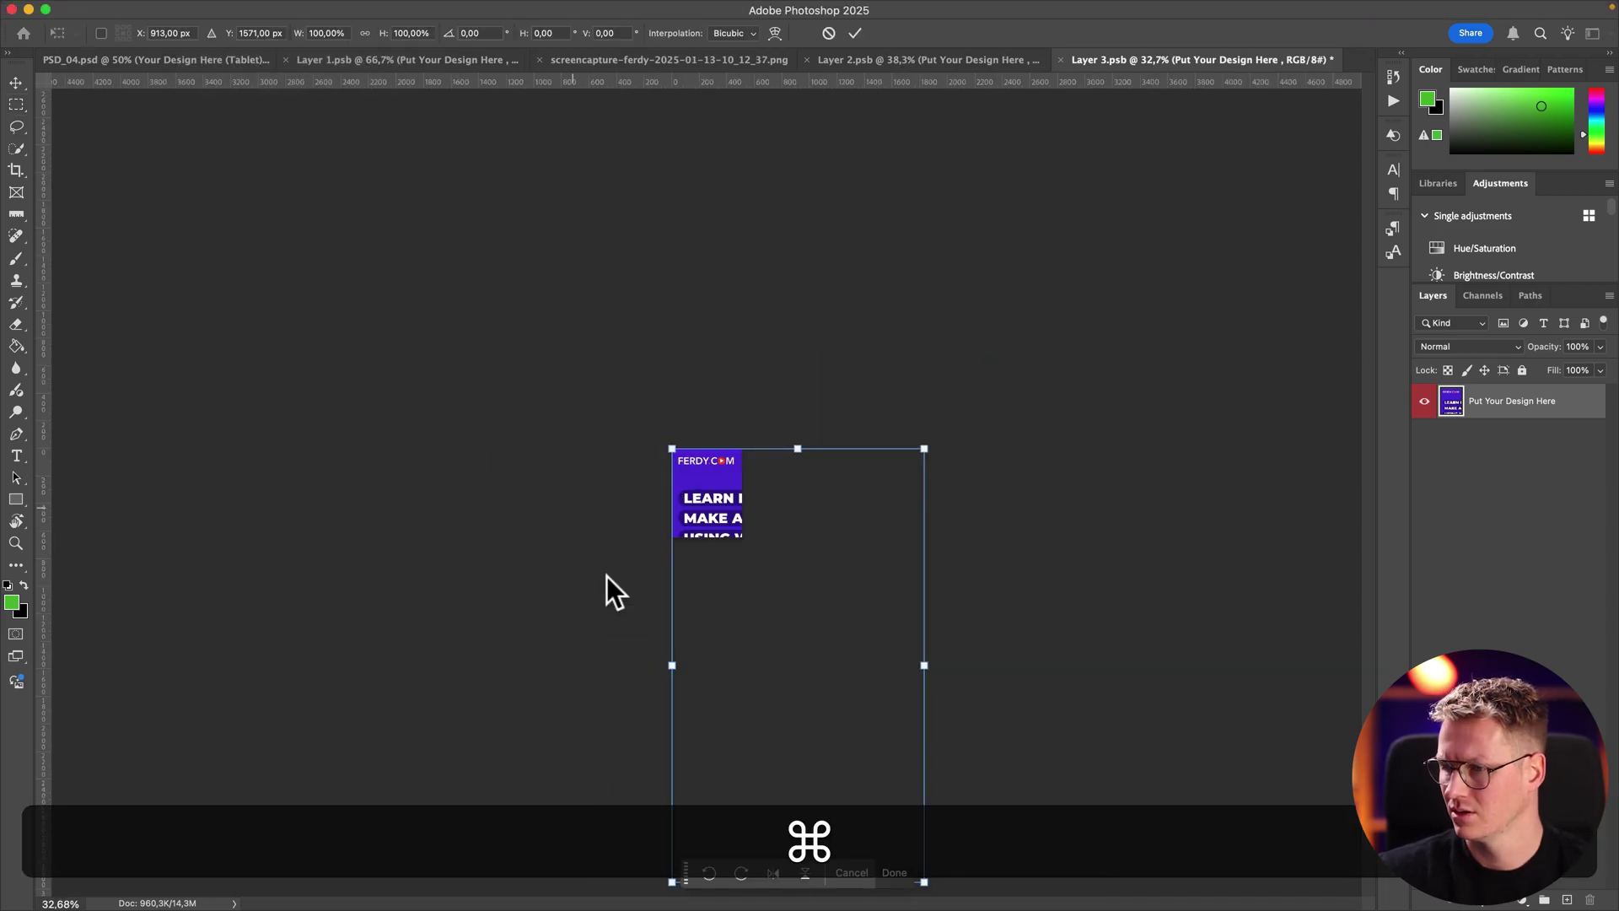
{"action": "left_click_drag", "start_coordinate": [924, 882], "coordinate": [680, 567]}
Step: Fit the image to the tablet screen width, apply it, then save and close Layer 3.psb
{"action": "scroll", "coordinate": [685, 580], "scroll_direction": "up", "scroll_amount": 5}
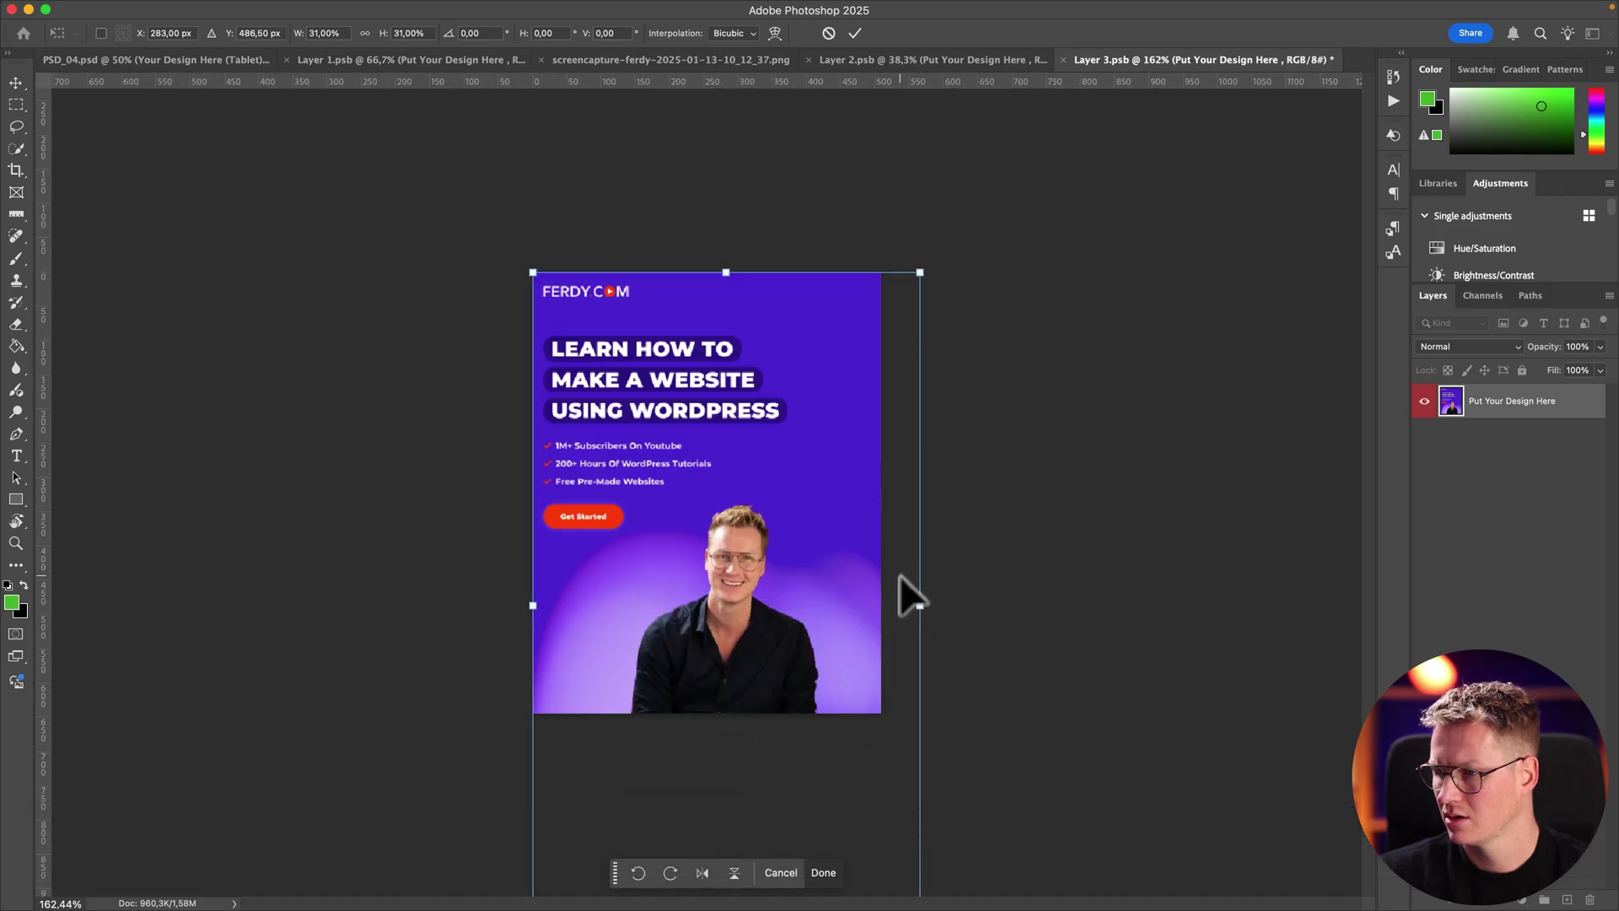
{"action": "key", "text": "super+minus"}
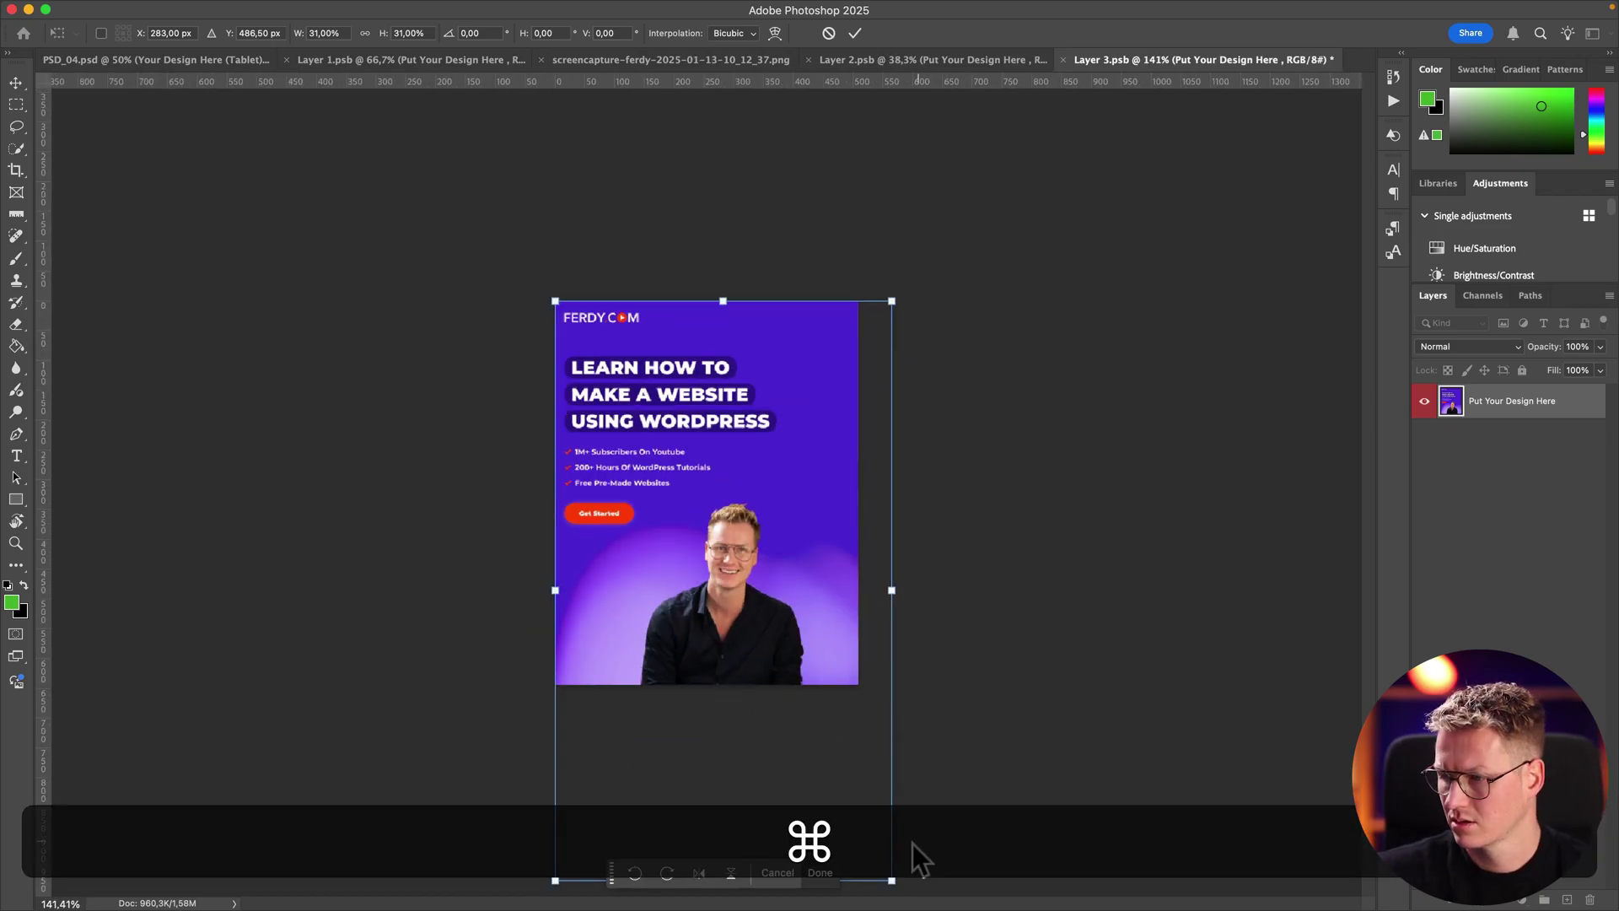
{"action": "left_click_drag", "start_coordinate": [891, 879], "coordinate": [861, 827]}
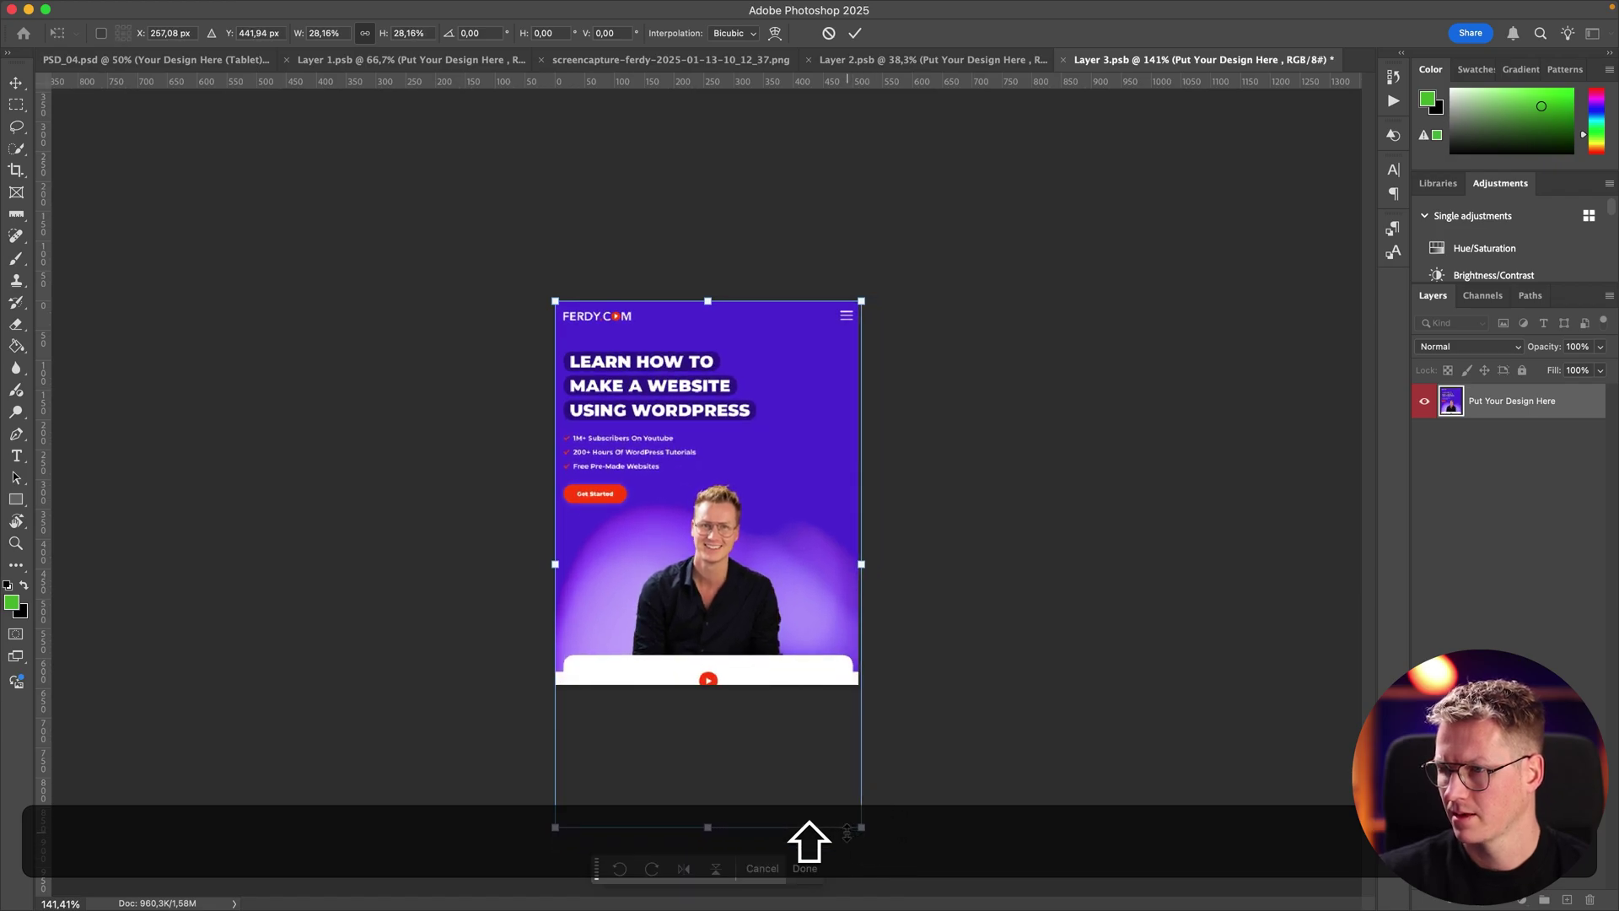
{"action": "key", "text": "Return"}
{"action": "key", "text": "super+s"}
{"action": "key", "text": "super+w"}
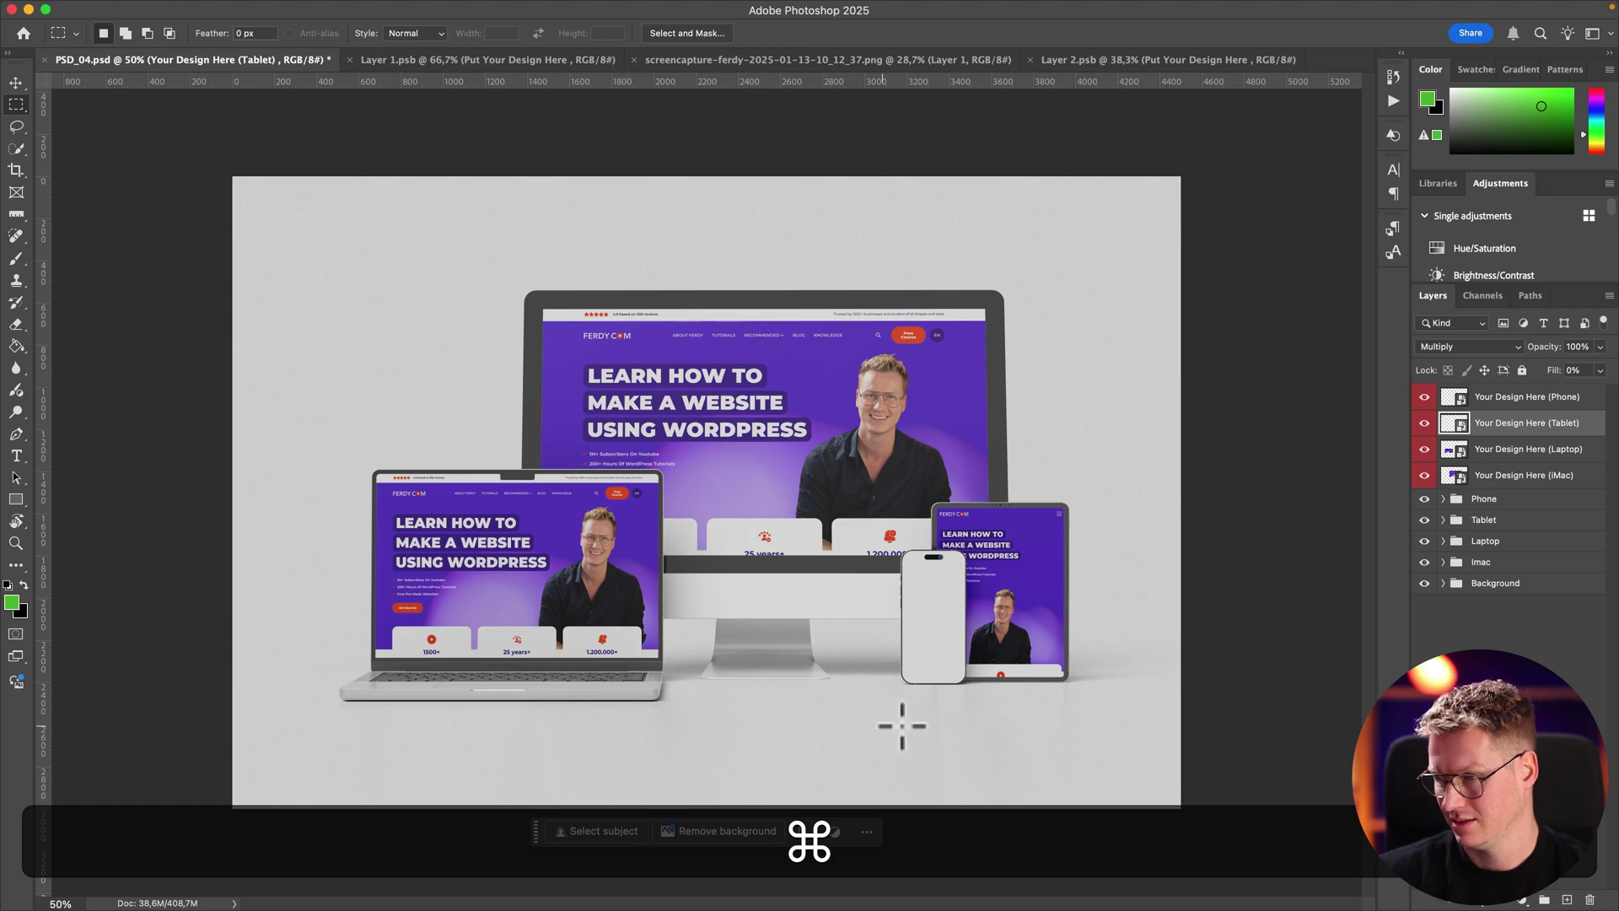
Step: Open the Phone smart object and bring in the 10_14_37 mobile homepage screenshot
{"action": "double_click", "coordinate": [1458, 398]}
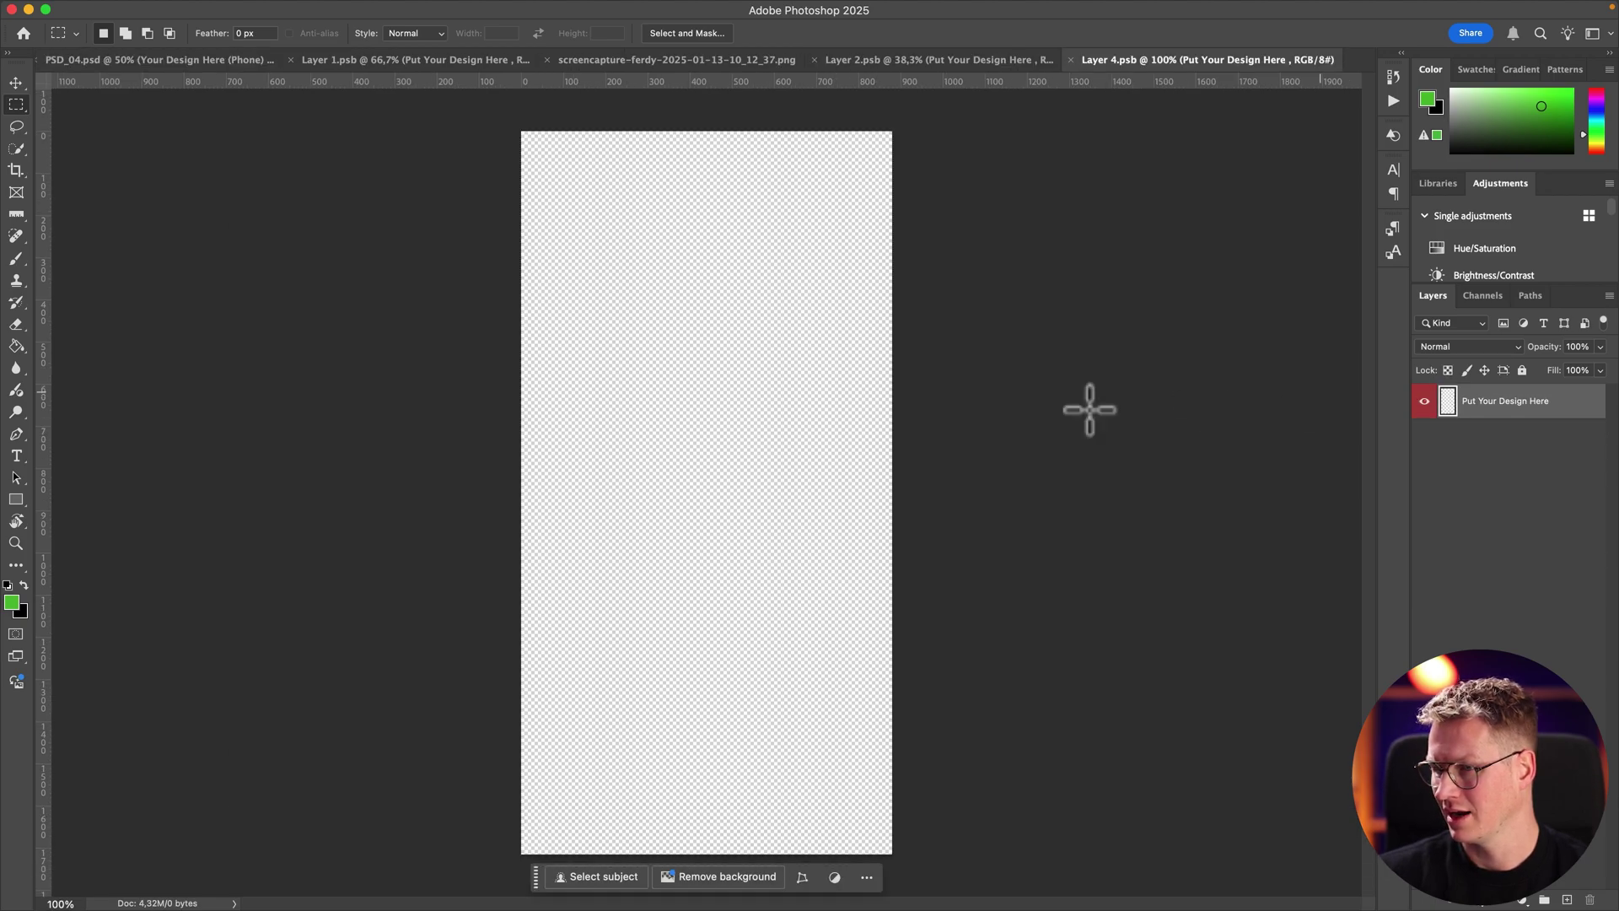
{"action": "left_click", "coordinate": [677, 881]}
{"action": "key", "text": "Up"}
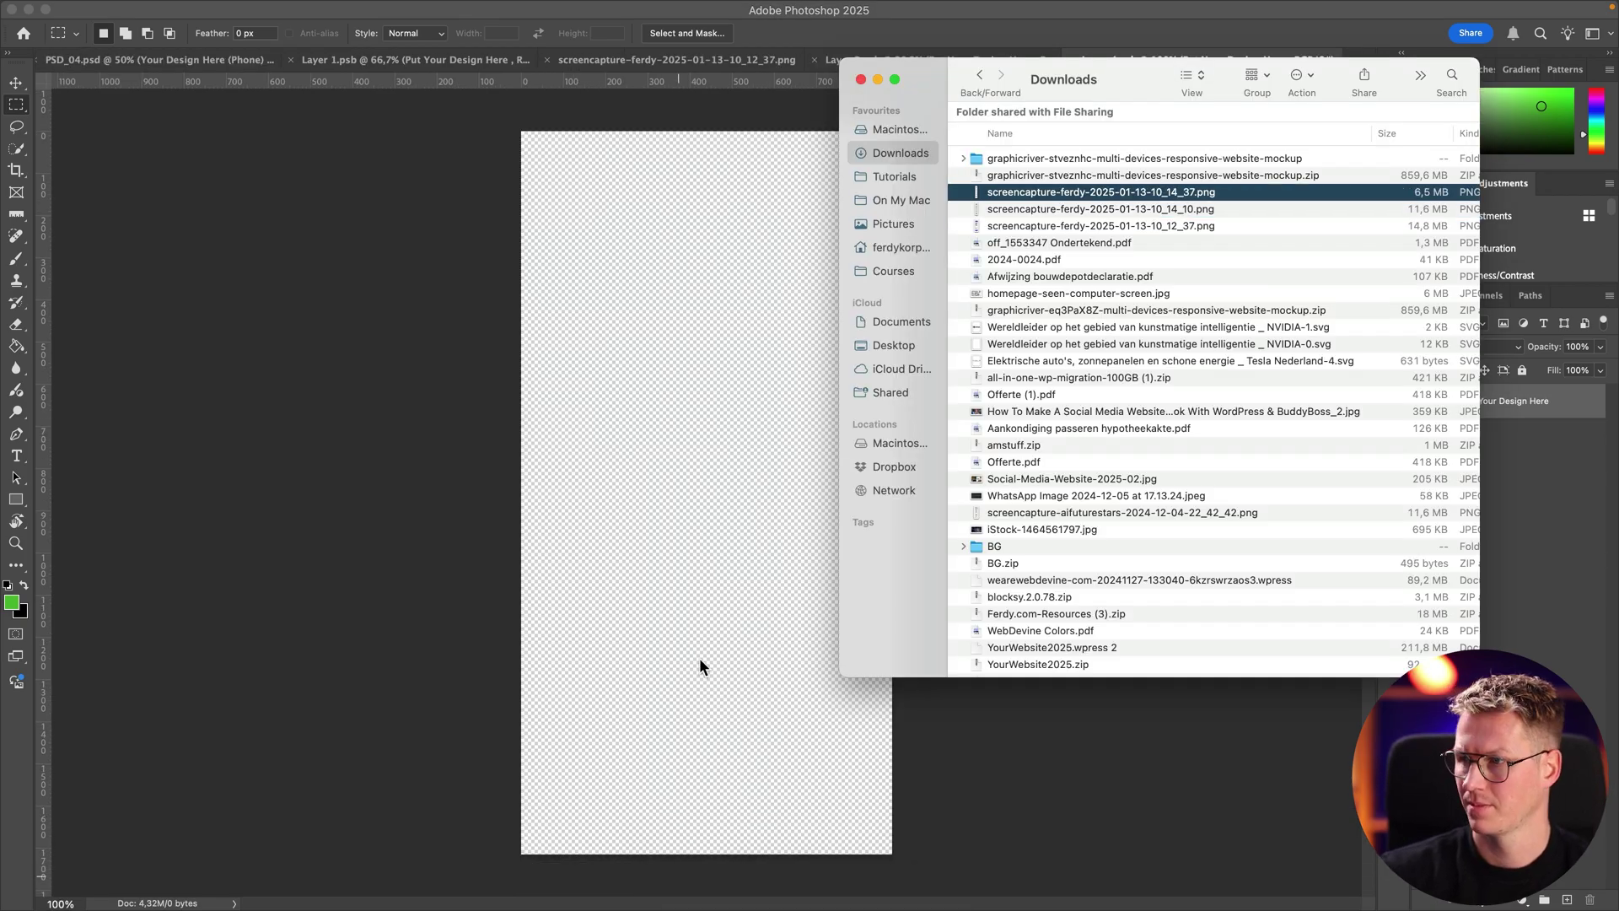
{"action": "double_click", "coordinate": [1064, 199]}
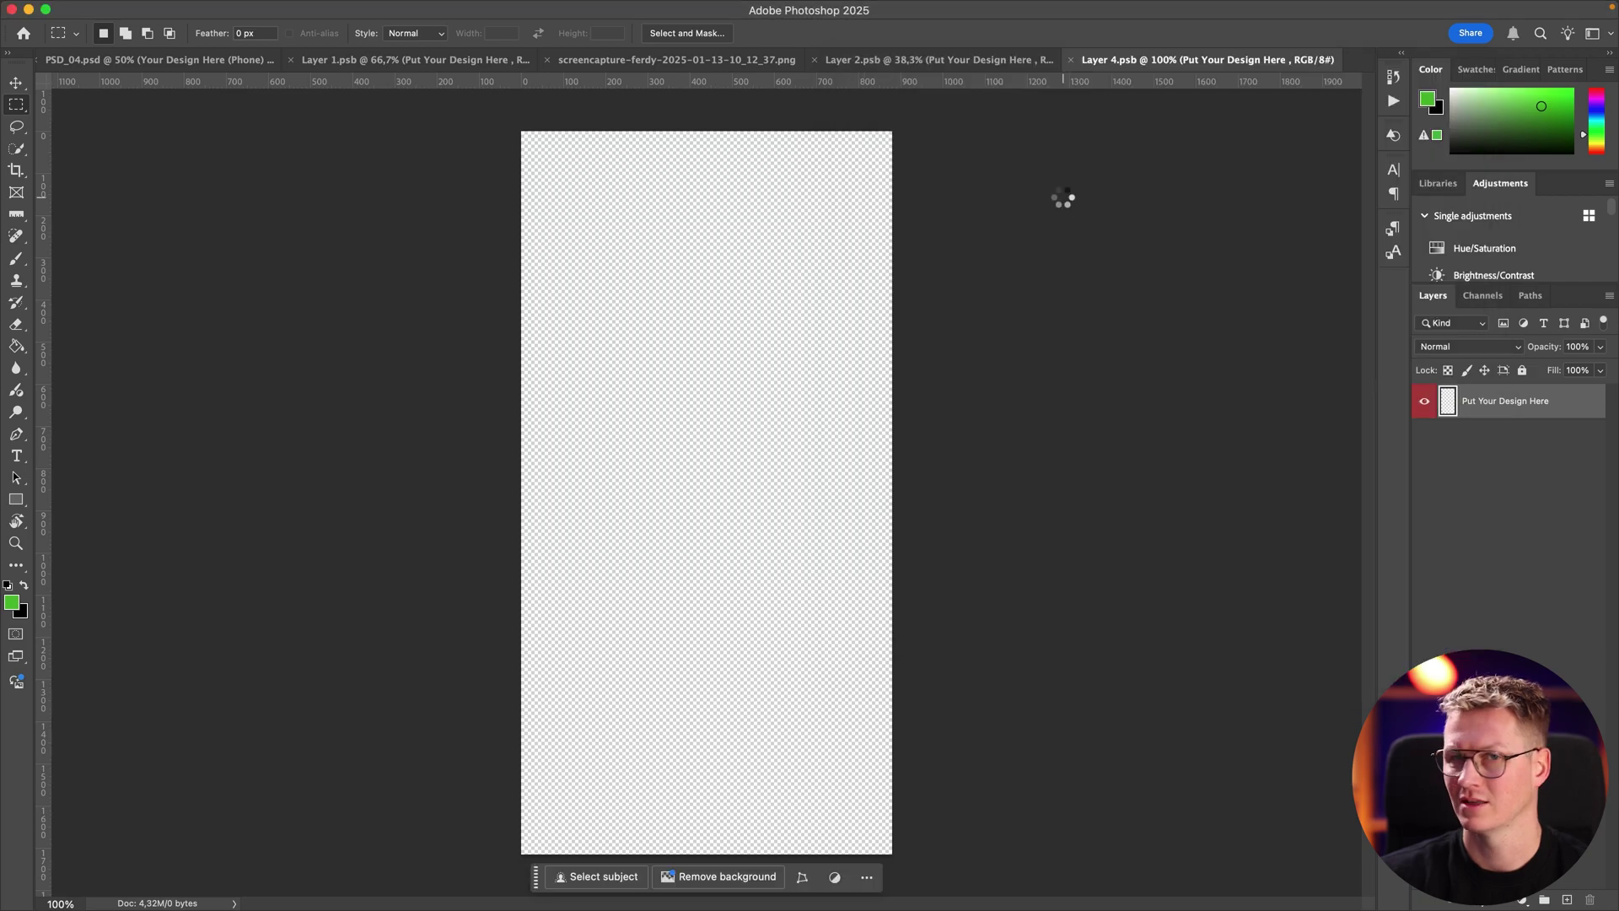
{"action": "scroll", "coordinate": [722, 213], "scroll_direction": "up", "scroll_amount": 5}
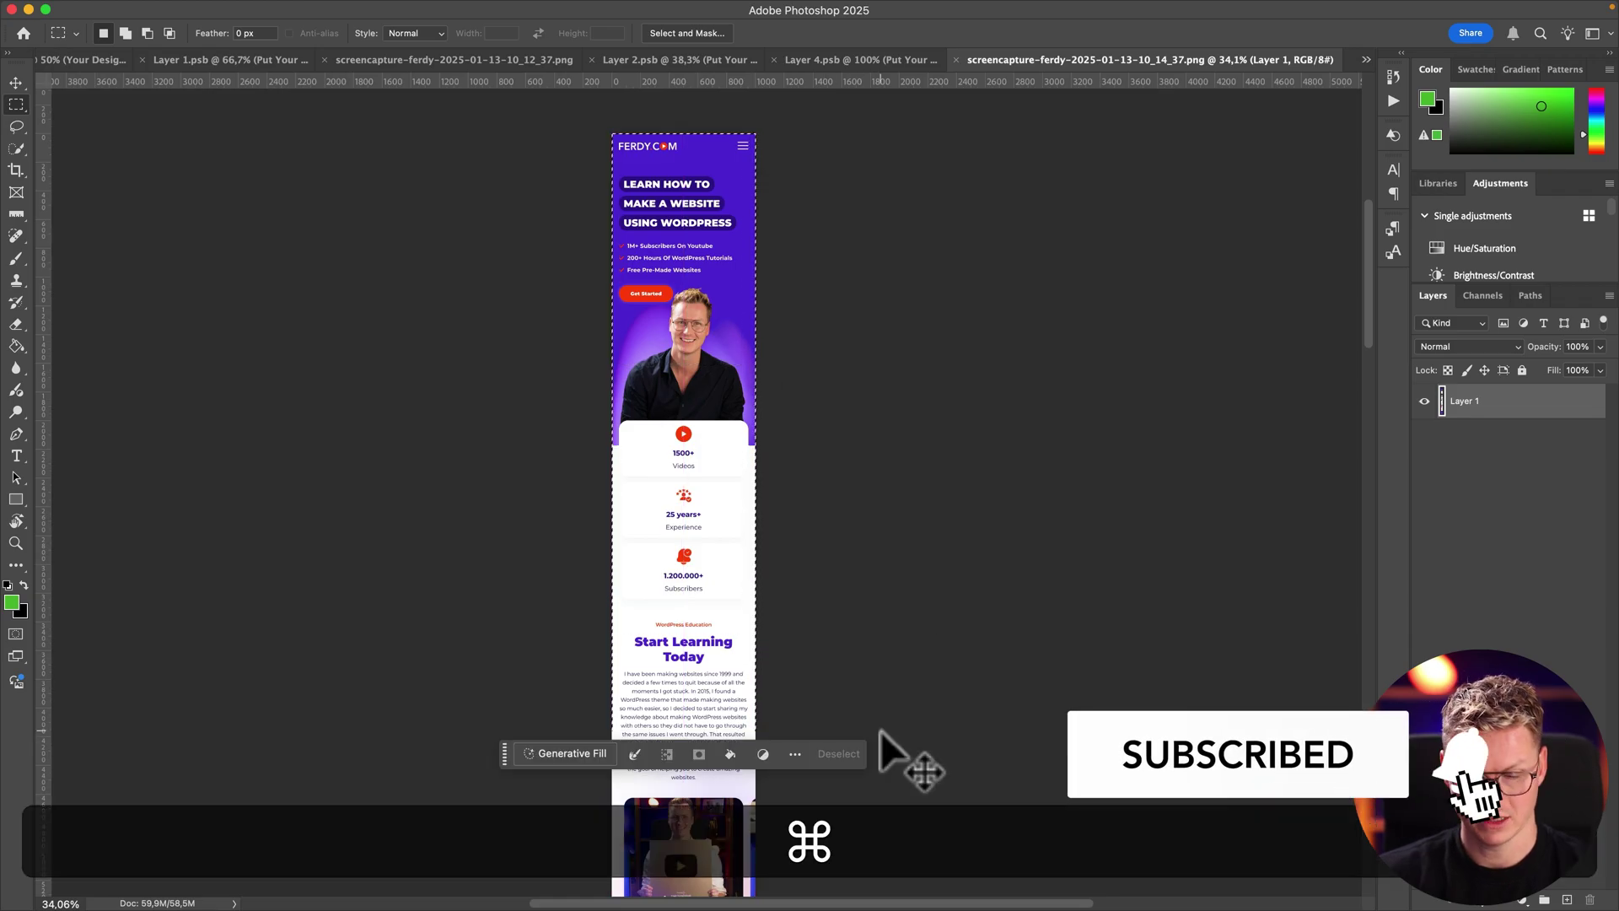
{"action": "key", "text": "super+w"}
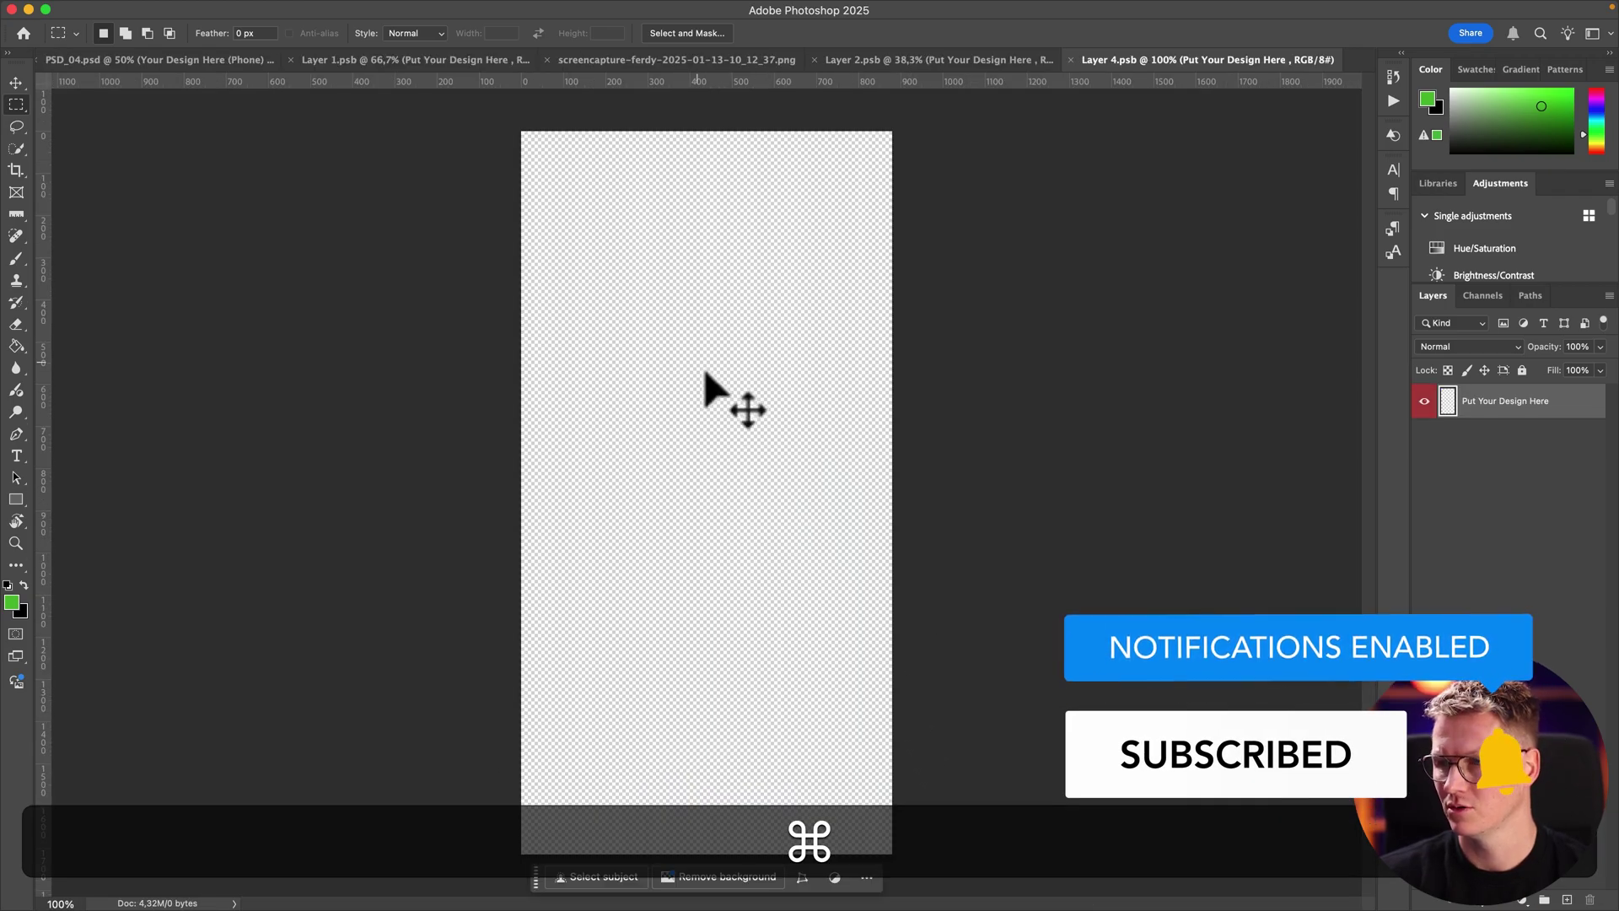
Step: Paste the mobile page, scale it to fit the phone screen, then save and close Layer 4.psb
{"action": "key", "text": "super+v"}
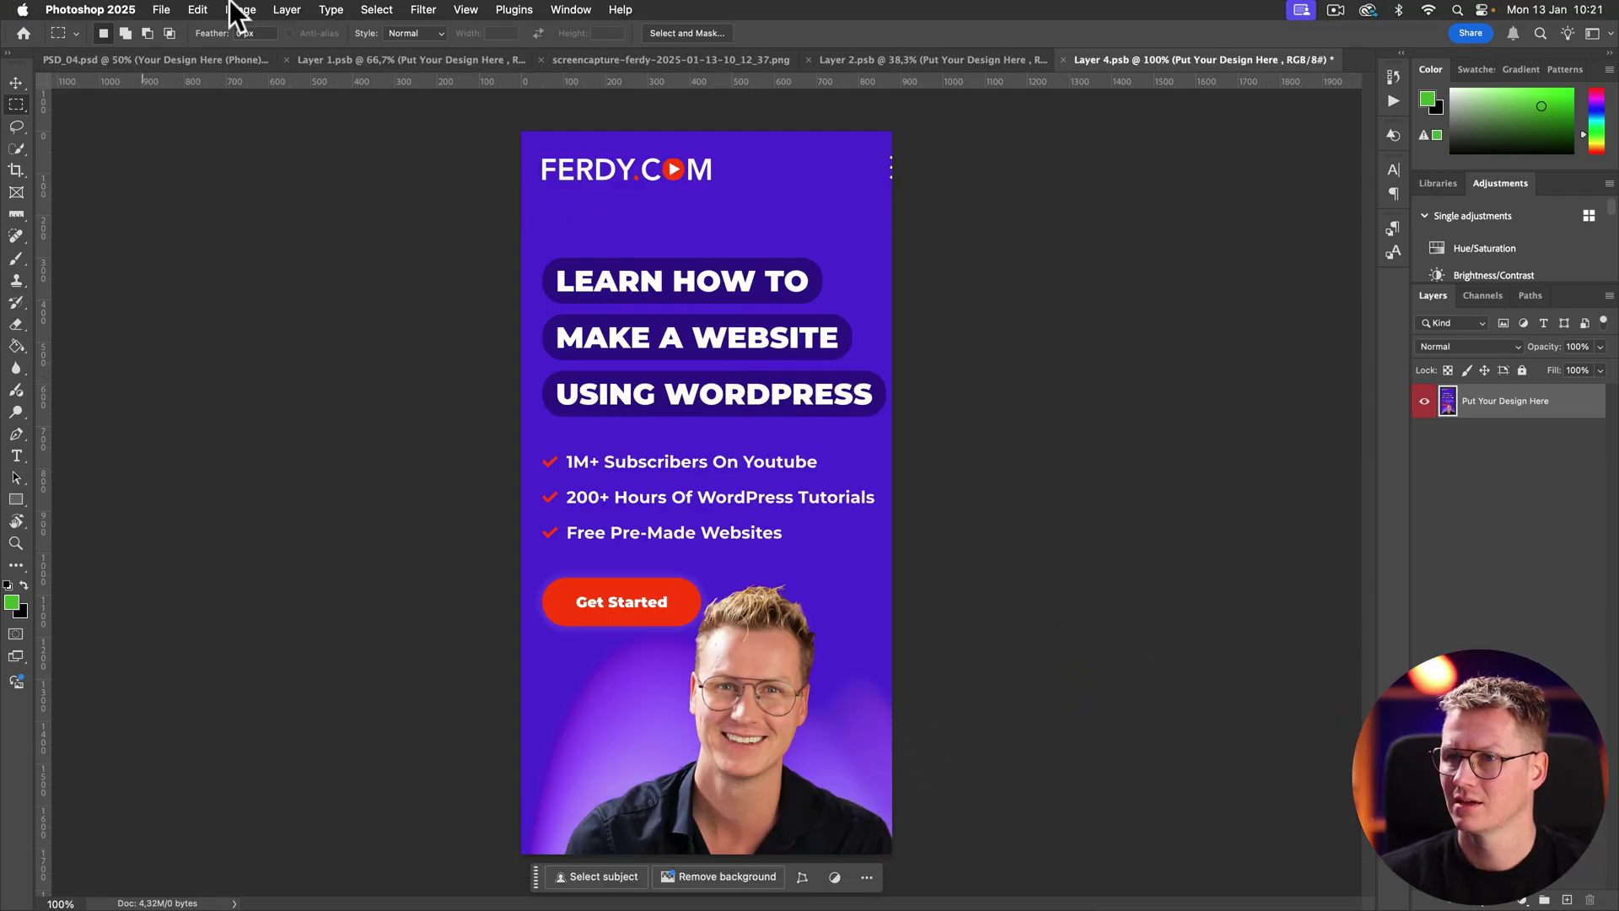
{"action": "left_click", "coordinate": [198, 10]}
{"action": "mouse_move", "coordinate": [356, 418]}
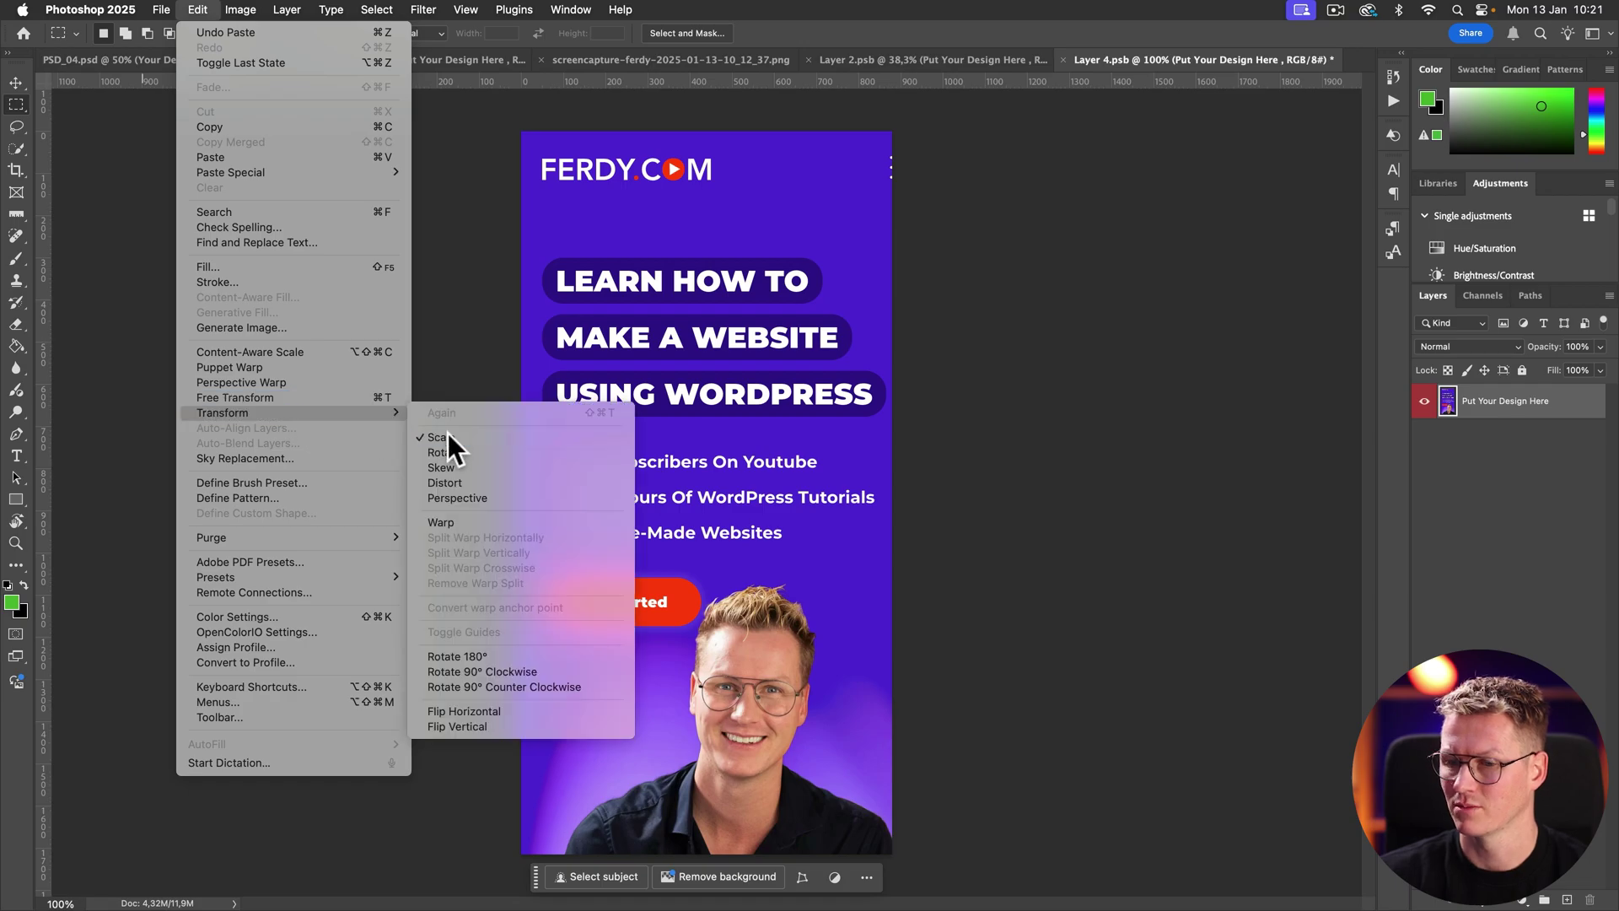
{"action": "left_click", "coordinate": [448, 433]}
{"action": "key", "text": "super+0"}
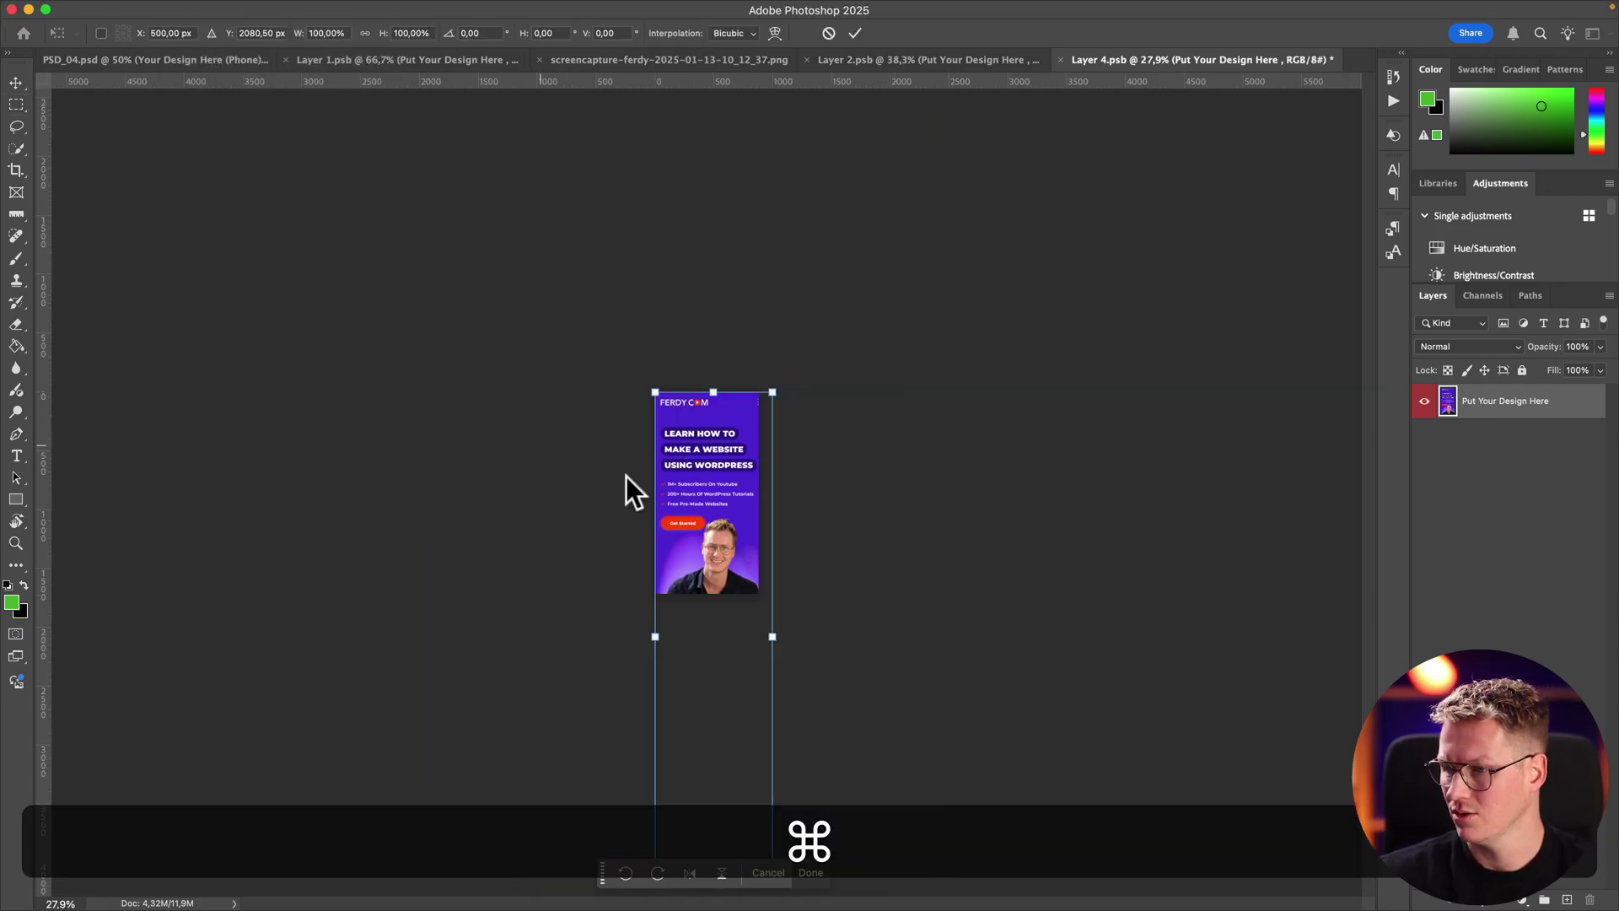
{"action": "left_click_drag", "start_coordinate": [784, 396], "coordinate": [746, 404]}
{"action": "scroll", "coordinate": [723, 427], "scroll_direction": "up", "scroll_amount": 3}
{"action": "key", "text": "Return"}
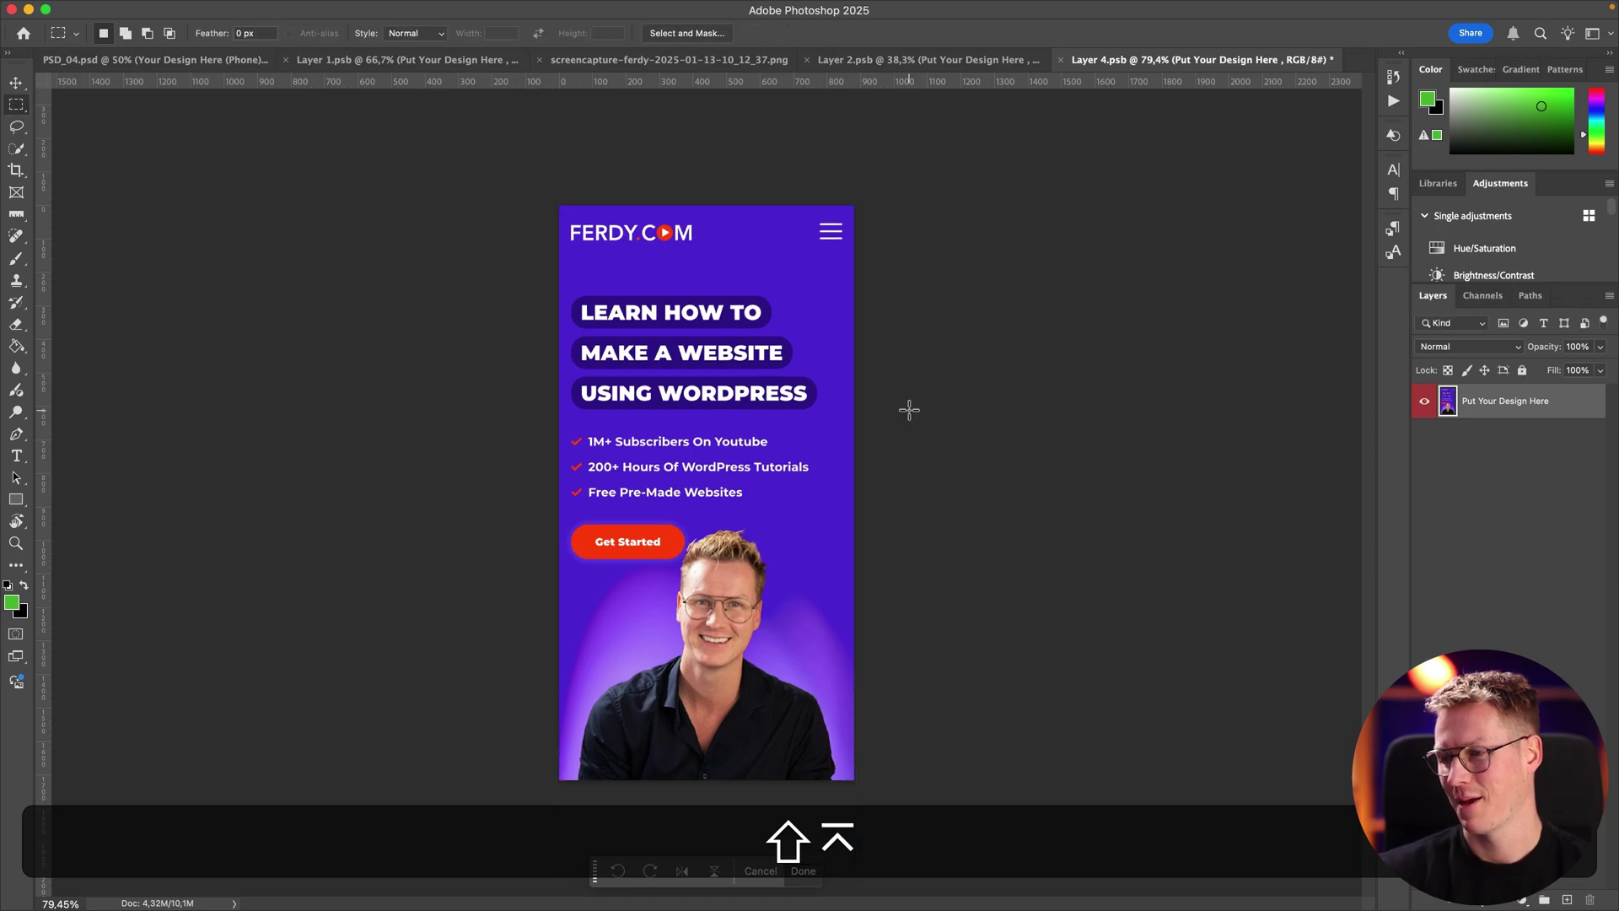
{"action": "key", "text": "super+s"}
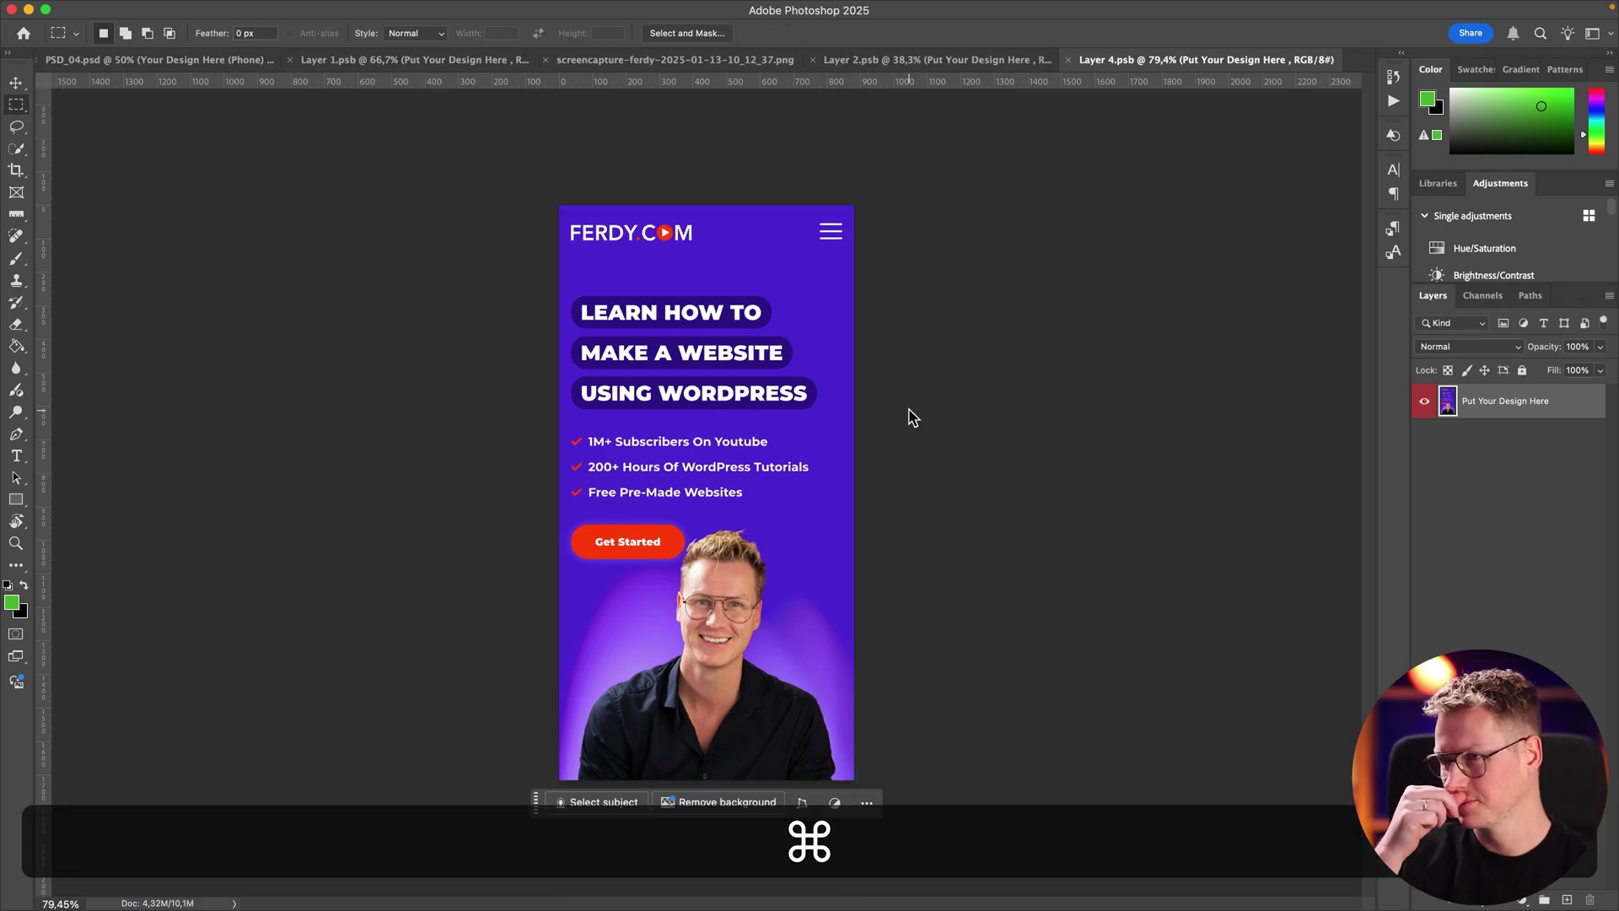
{"action": "key", "text": "super+w"}
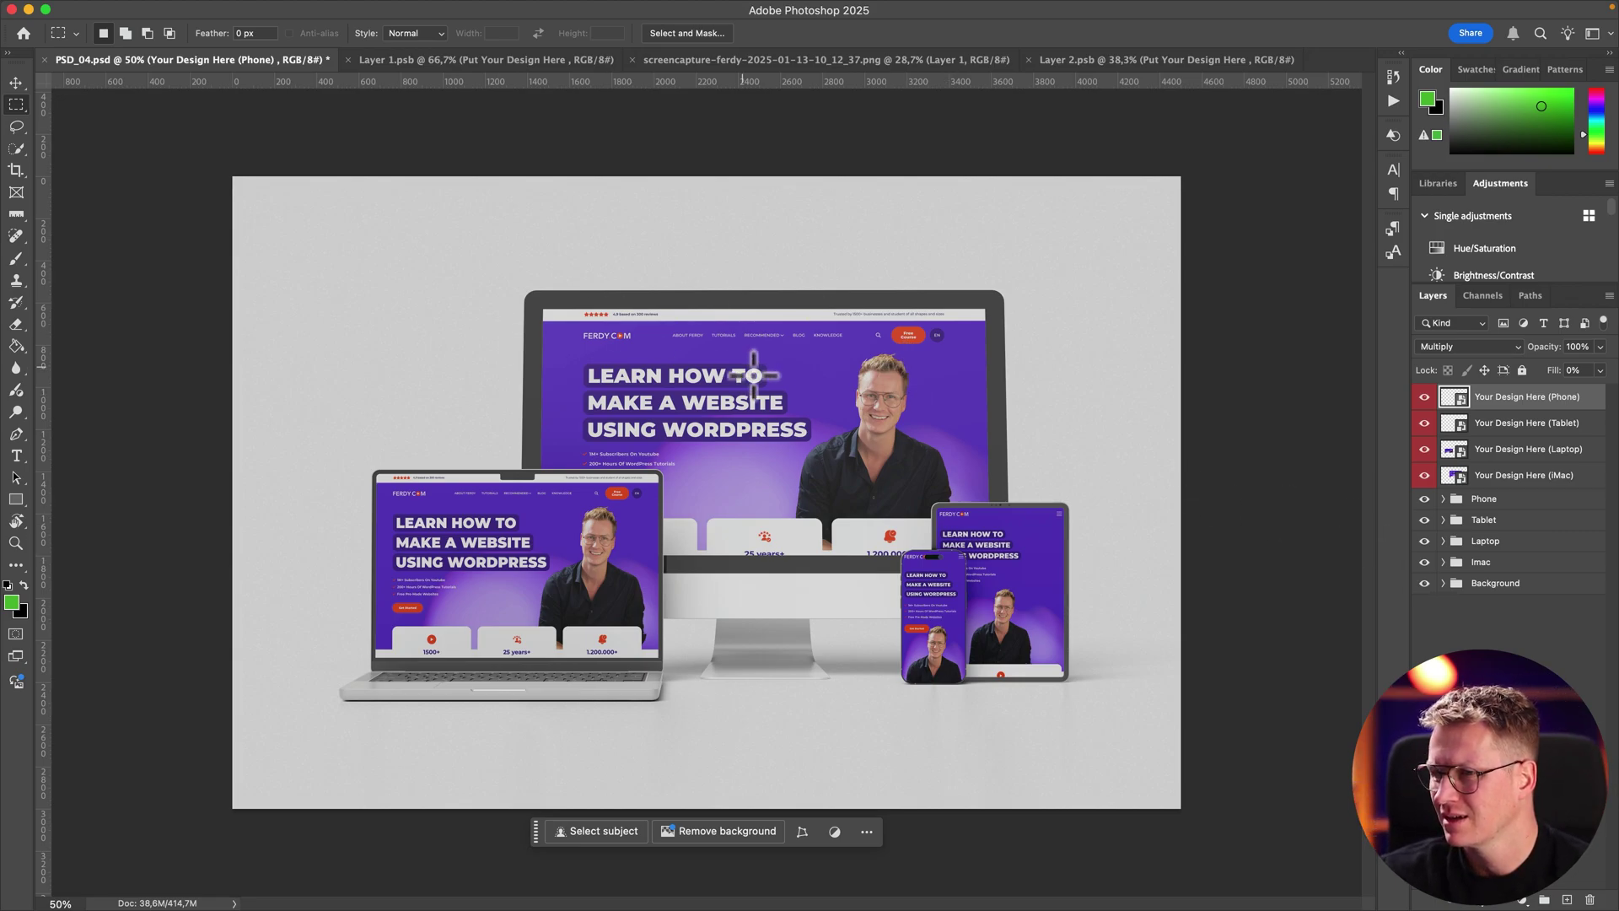
Step: Return to the PSD_04.psd mockup and toggle the Phone group's visibility off and on
{"action": "left_click", "coordinate": [1484, 691]}
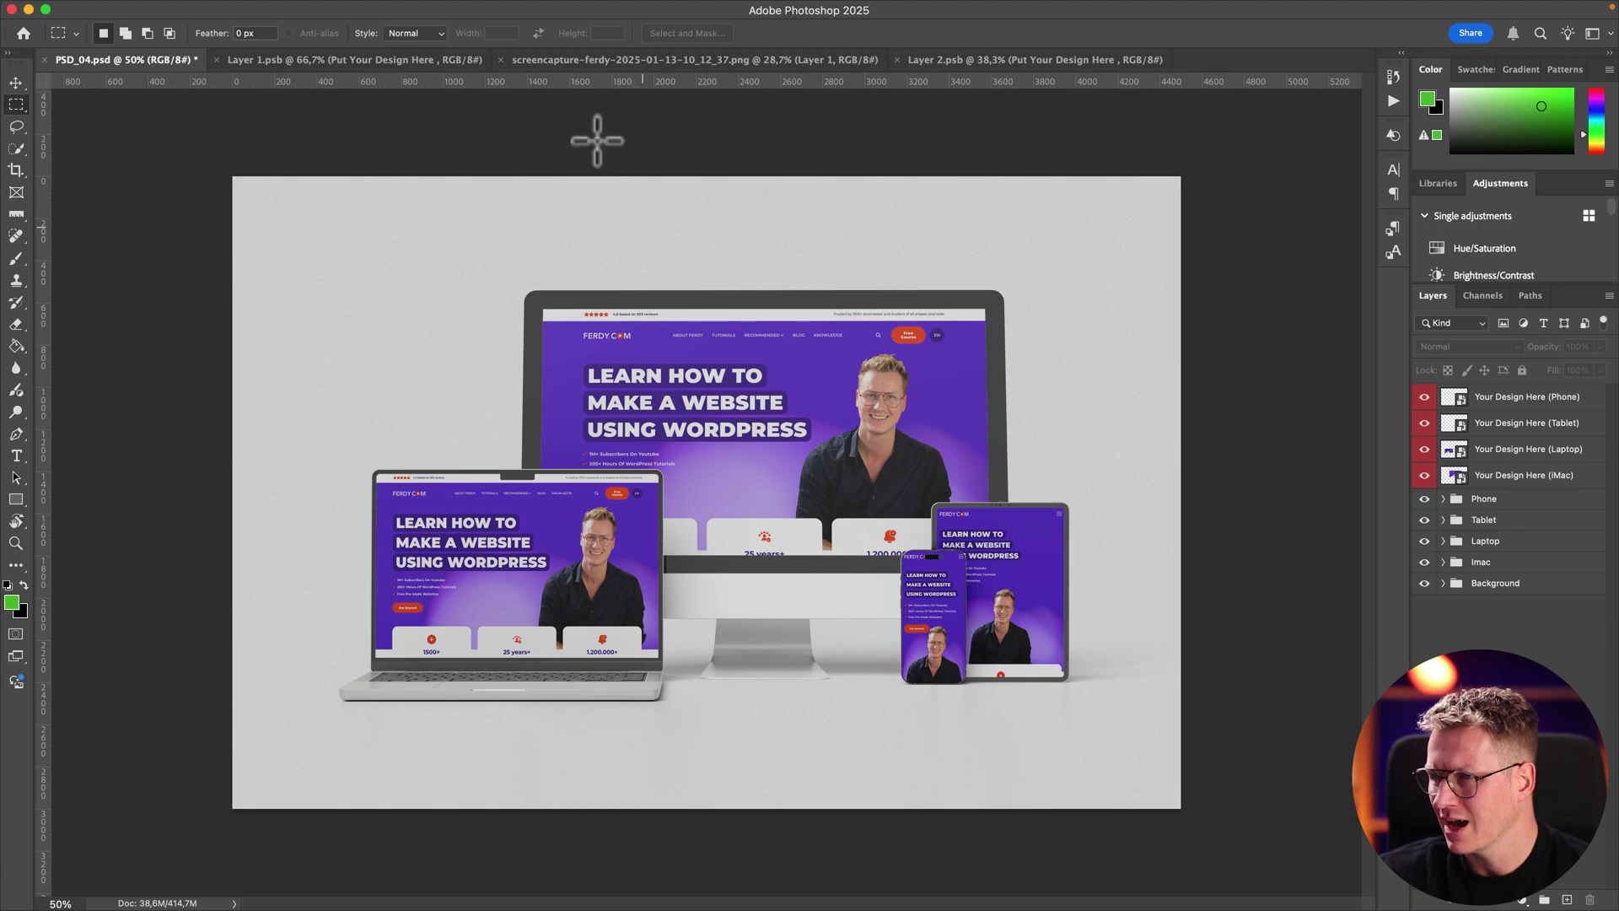
{"action": "left_click", "coordinate": [452, 61]}
{"action": "left_click", "coordinate": [169, 59]}
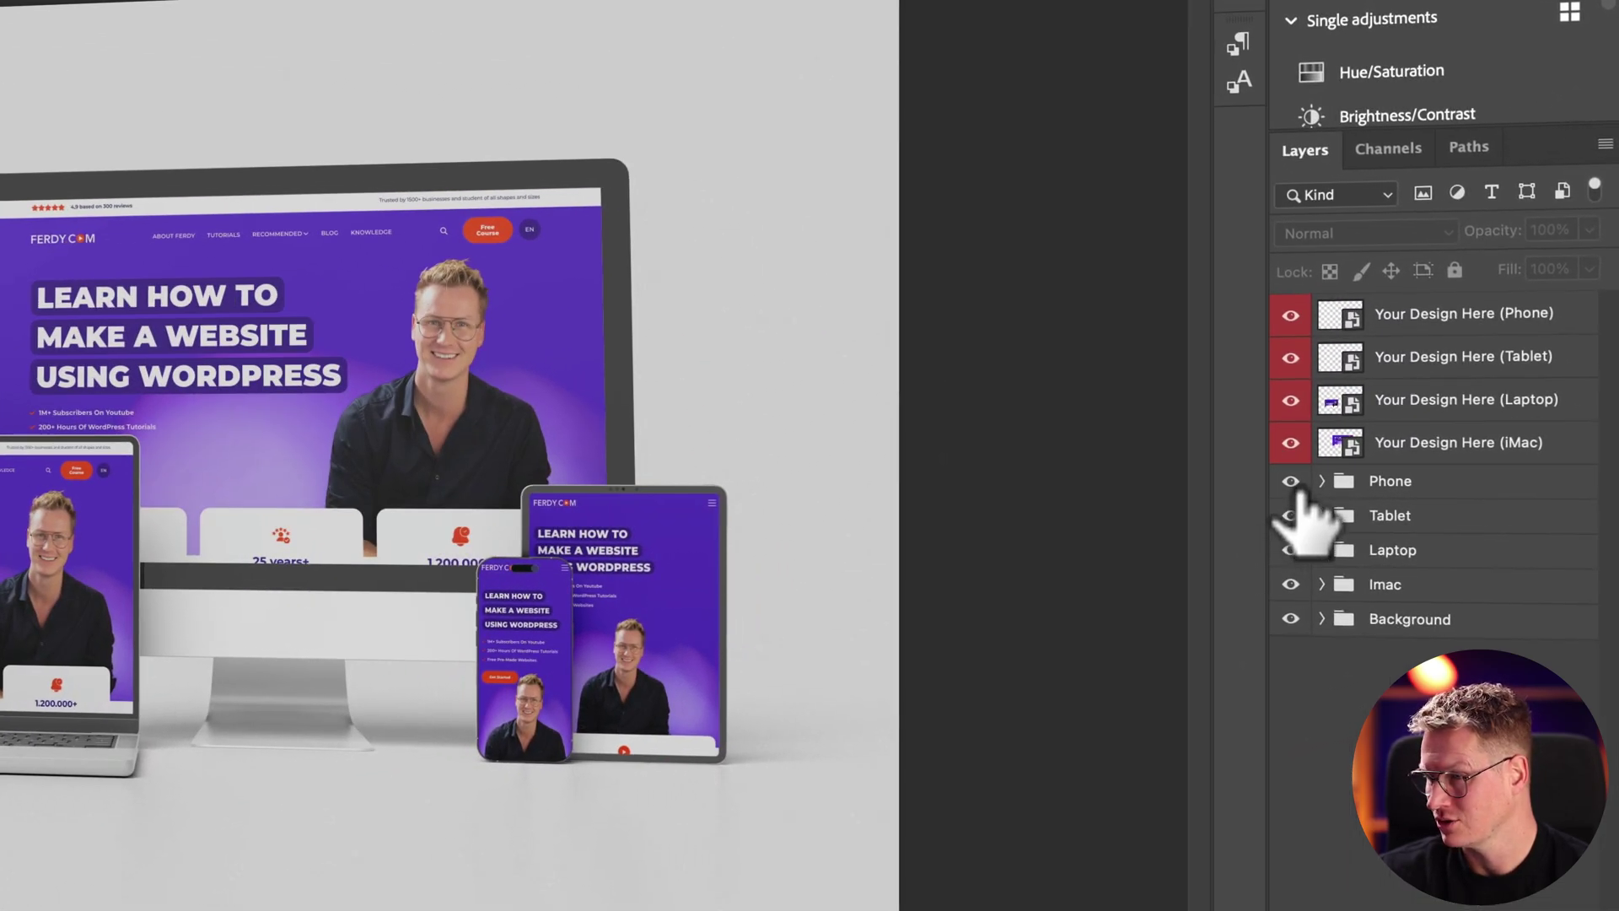
{"action": "left_click", "coordinate": [1294, 484]}
{"action": "left_click", "coordinate": [1294, 485]}
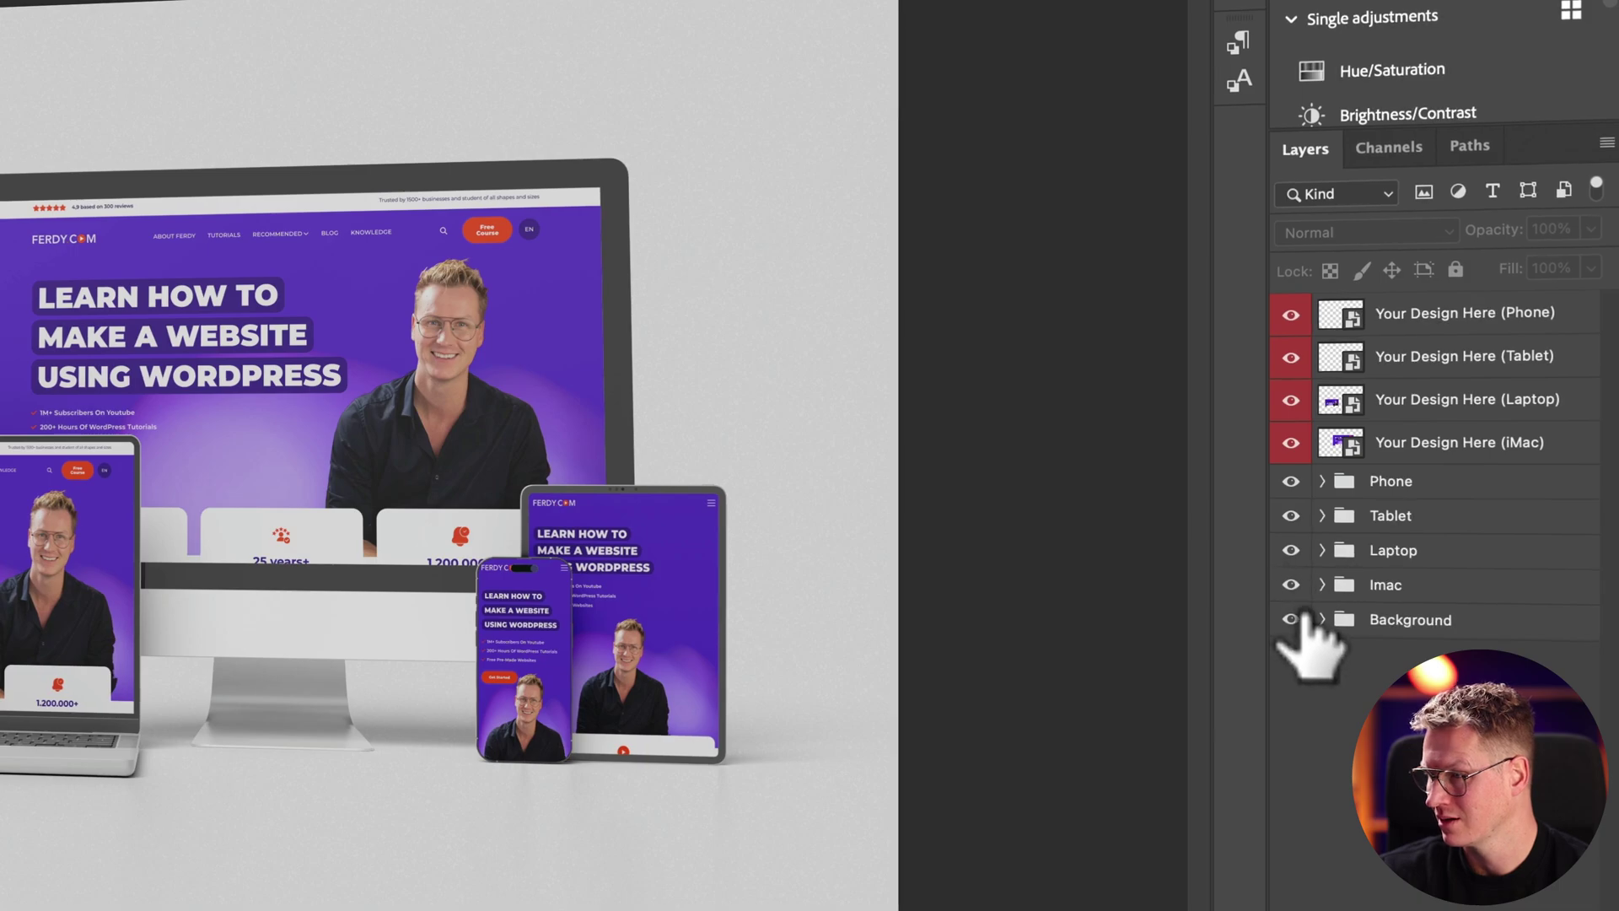
Step: Hide the grey Background group, including its Noise and bottom layers, leaving transparency
{"action": "left_click", "coordinate": [1292, 619]}
{"action": "left_click", "coordinate": [1293, 620]}
{"action": "left_click", "coordinate": [1293, 620]}
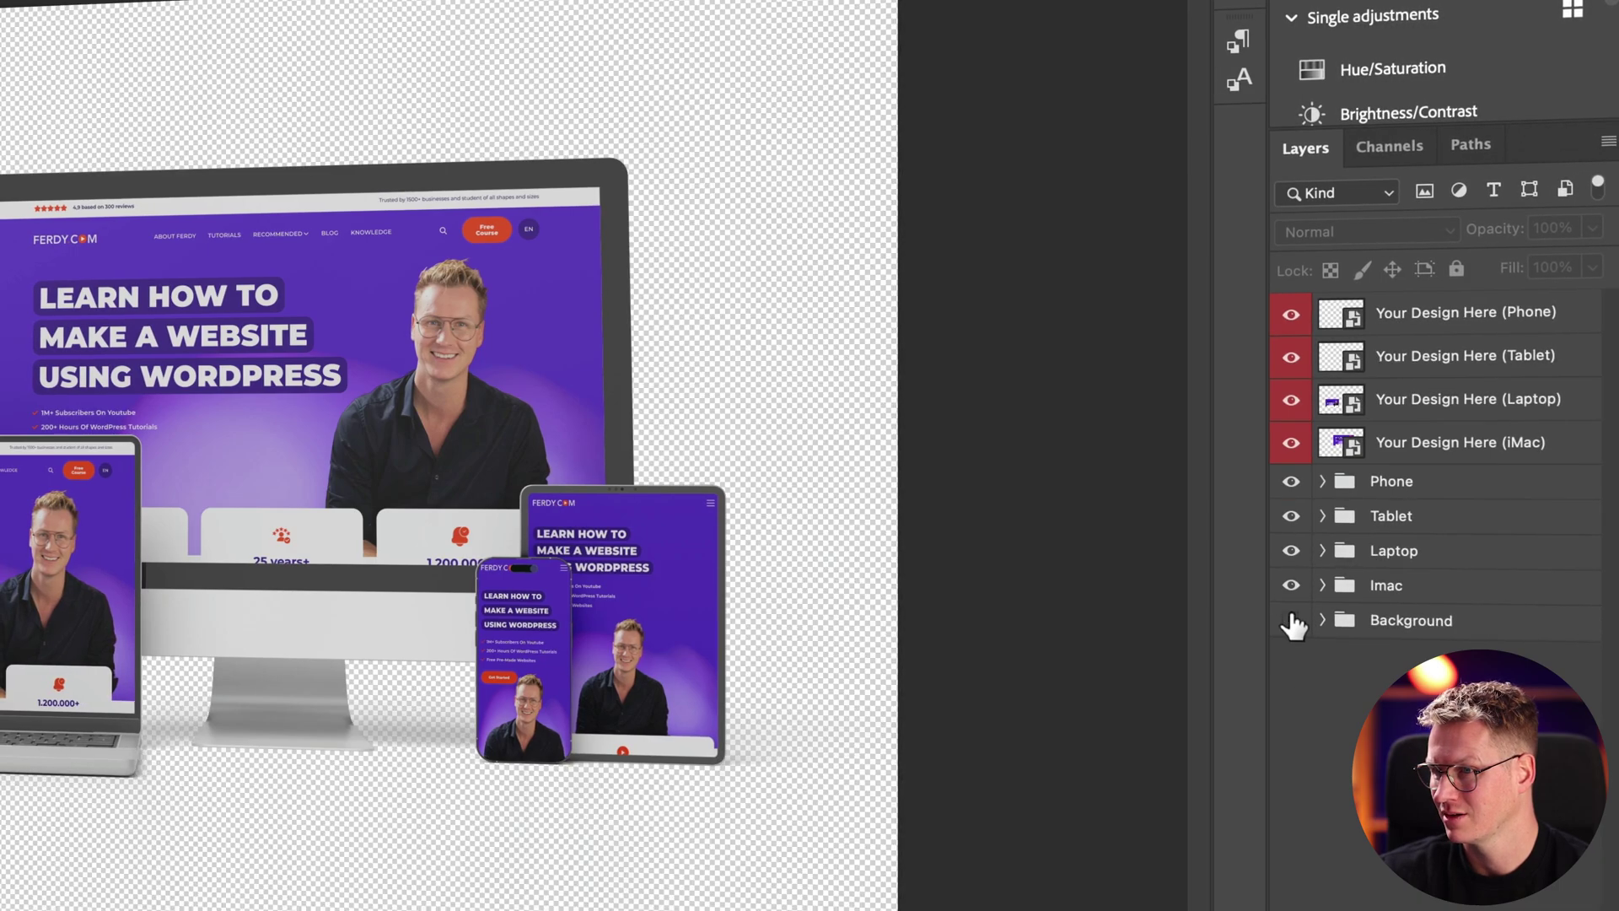
{"action": "left_click", "coordinate": [1293, 622]}
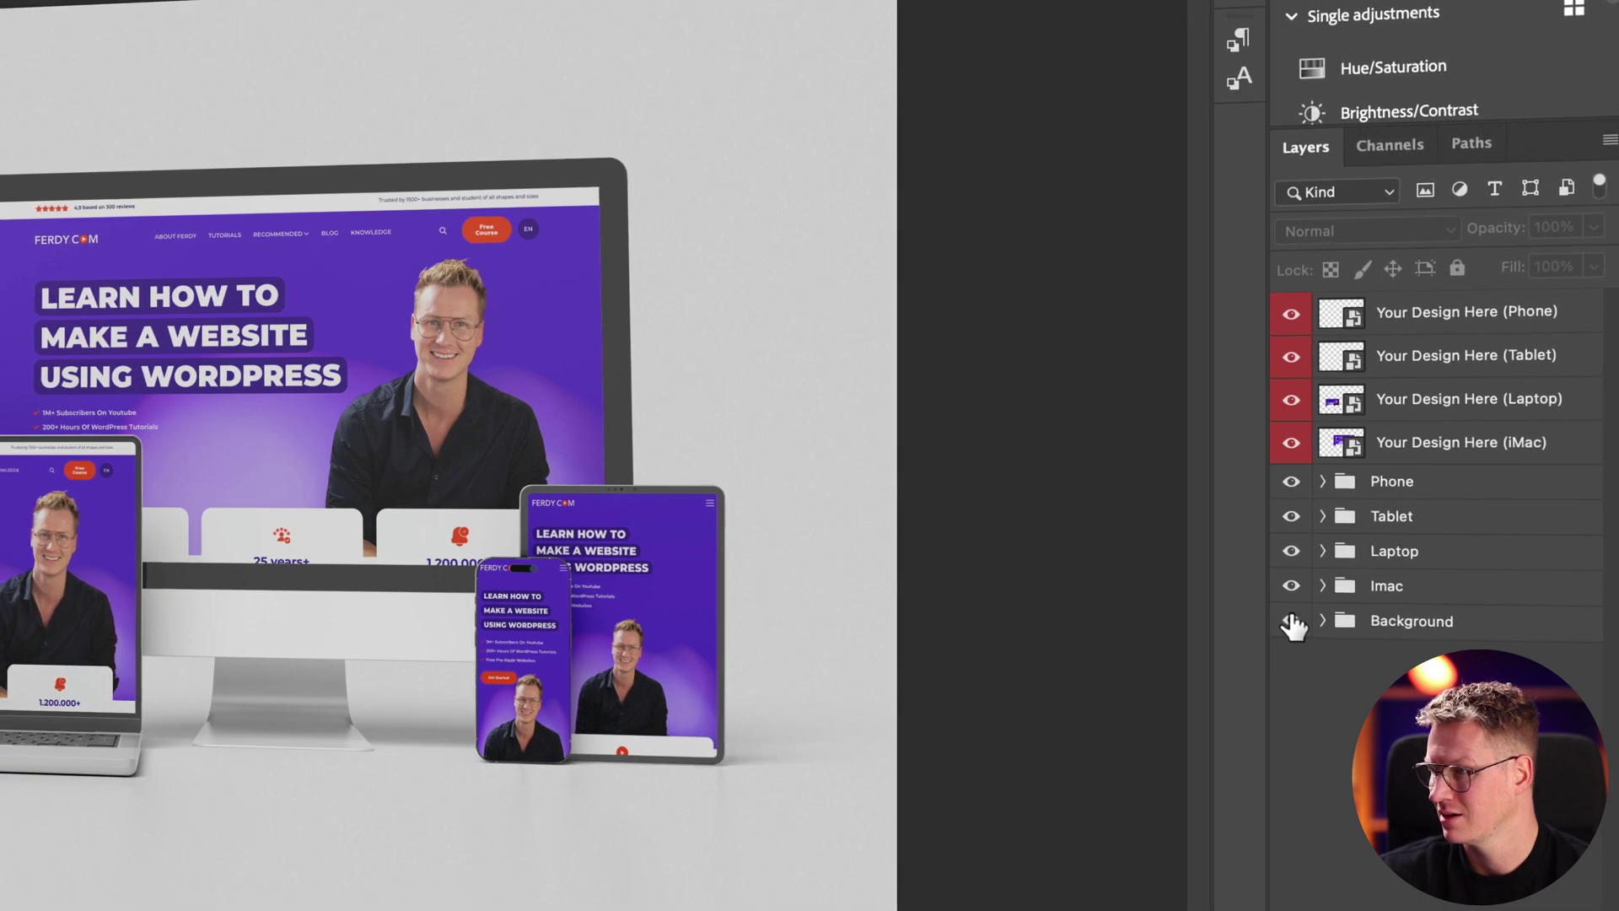
{"action": "left_click", "coordinate": [1293, 622]}
{"action": "left_click", "coordinate": [1322, 622]}
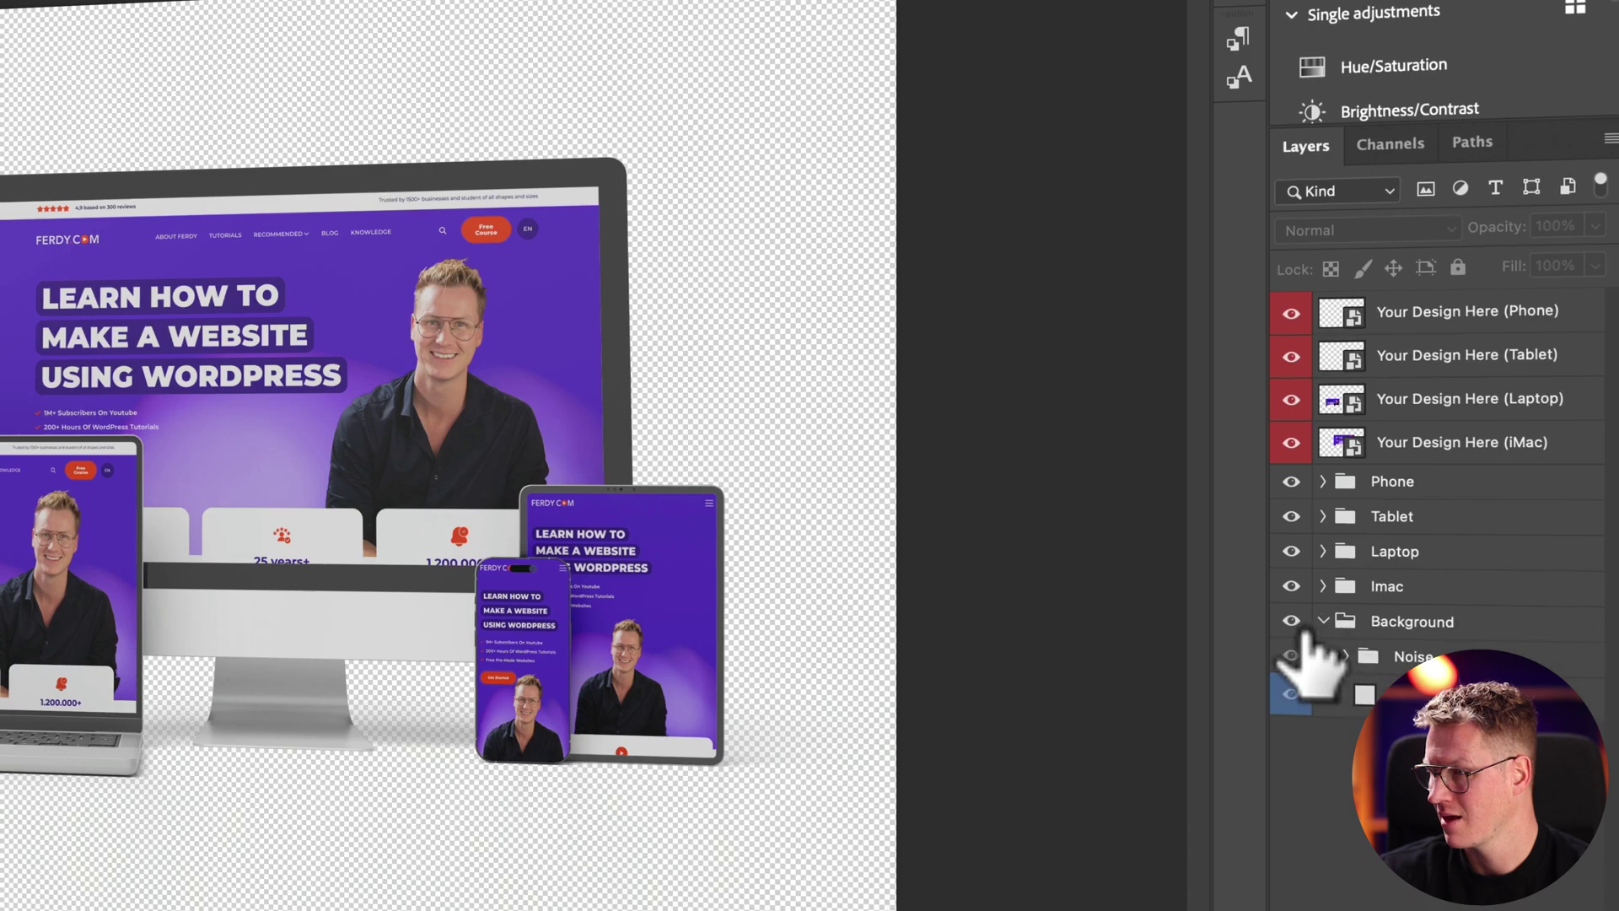
{"action": "left_click", "coordinate": [1303, 630]}
{"action": "left_click", "coordinate": [1303, 657]}
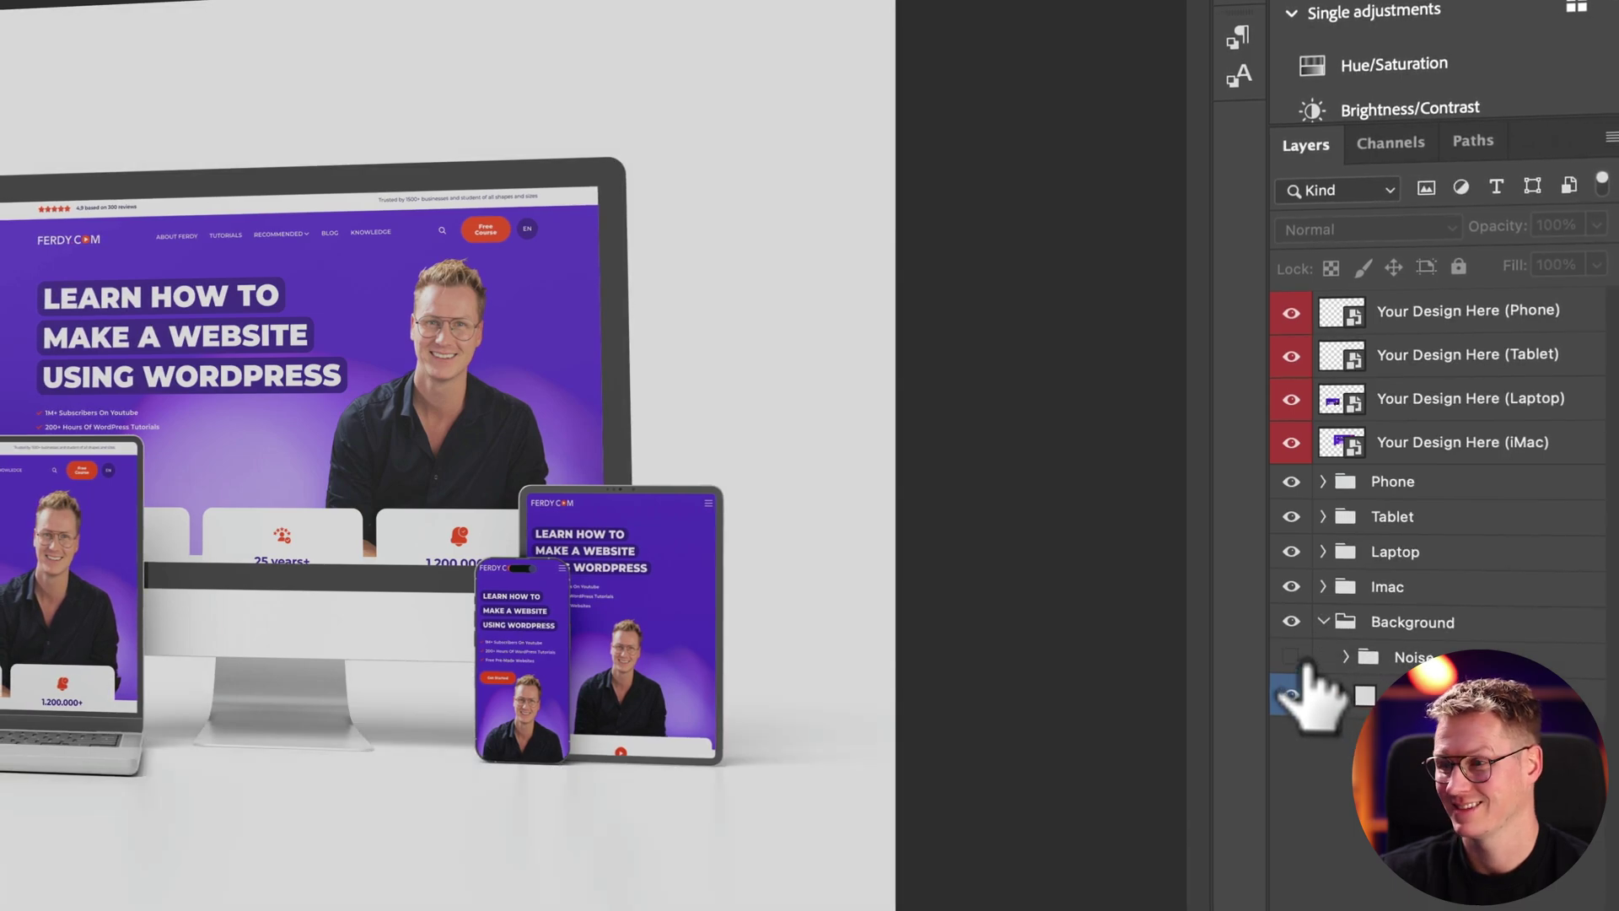
{"action": "left_click", "coordinate": [1290, 696]}
{"action": "left_click", "coordinate": [1290, 697]}
{"action": "left_click", "coordinate": [1290, 696]}
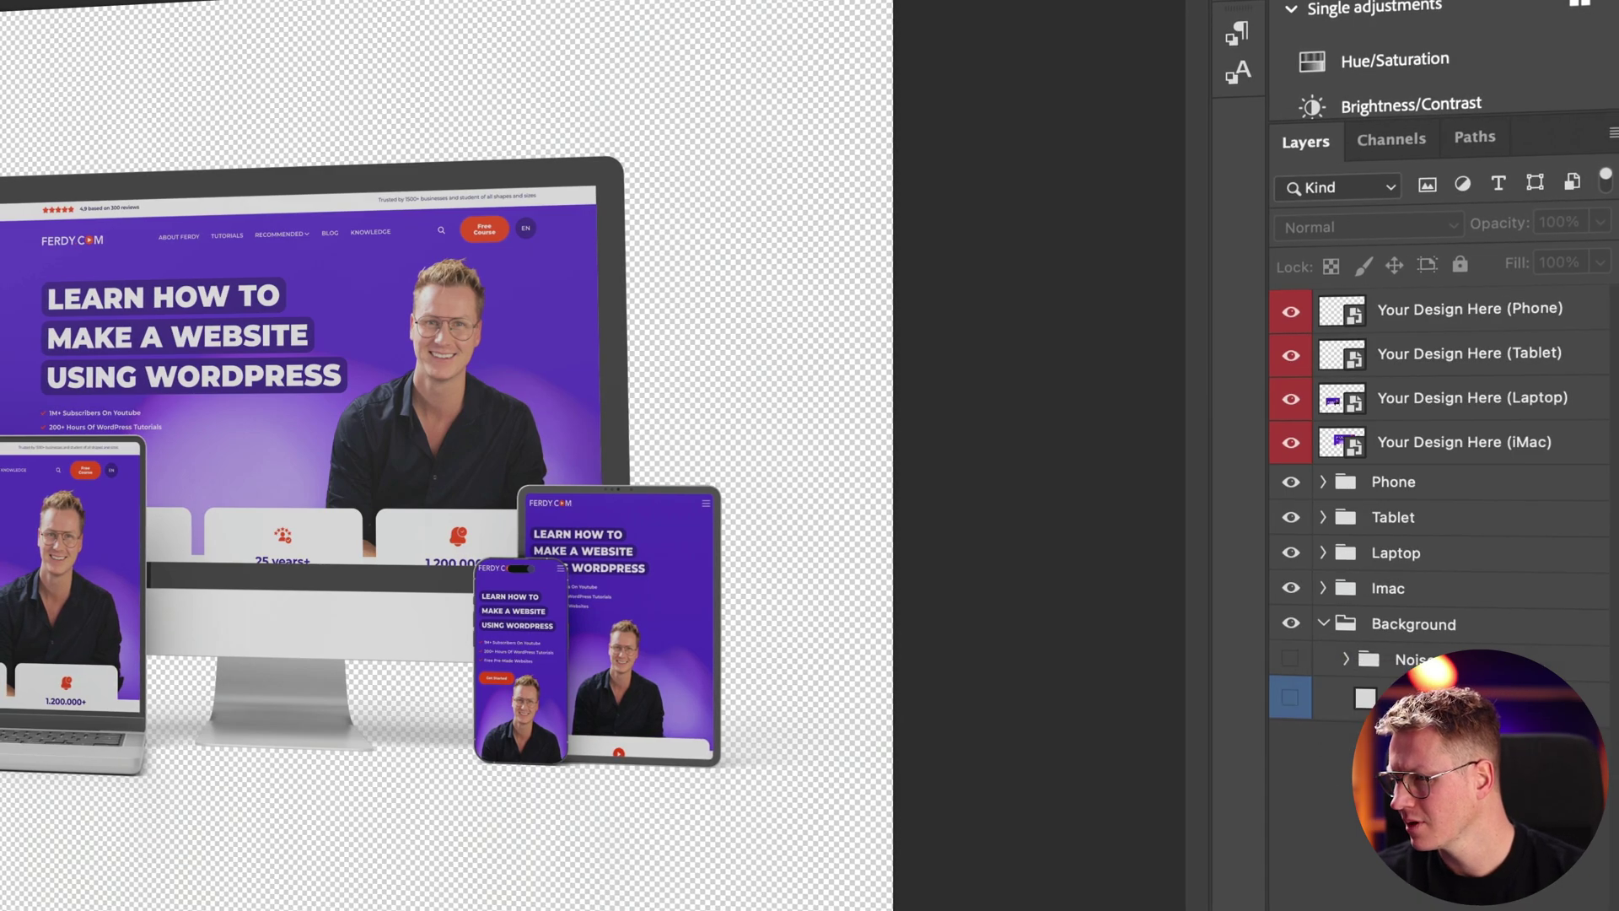
{"action": "left_click", "coordinate": [1295, 623]}
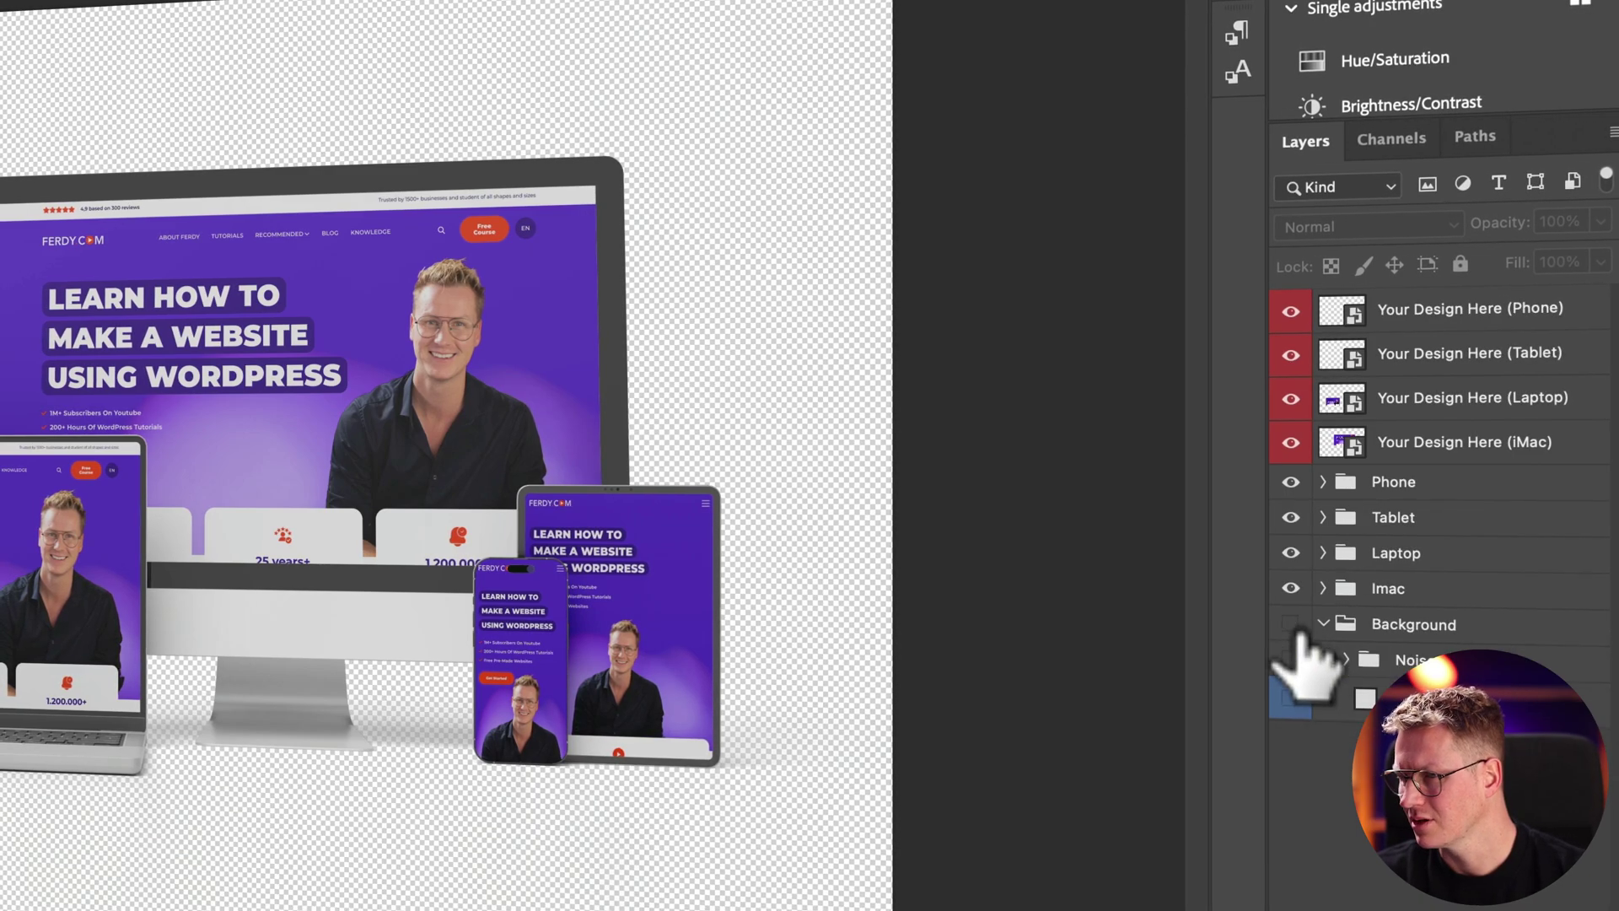
Step: Turn off the Adjustments groups inside the Imac, Laptop, Tablet and Phone groups
{"action": "left_click", "coordinate": [1290, 590]}
{"action": "left_click", "coordinate": [1291, 590]}
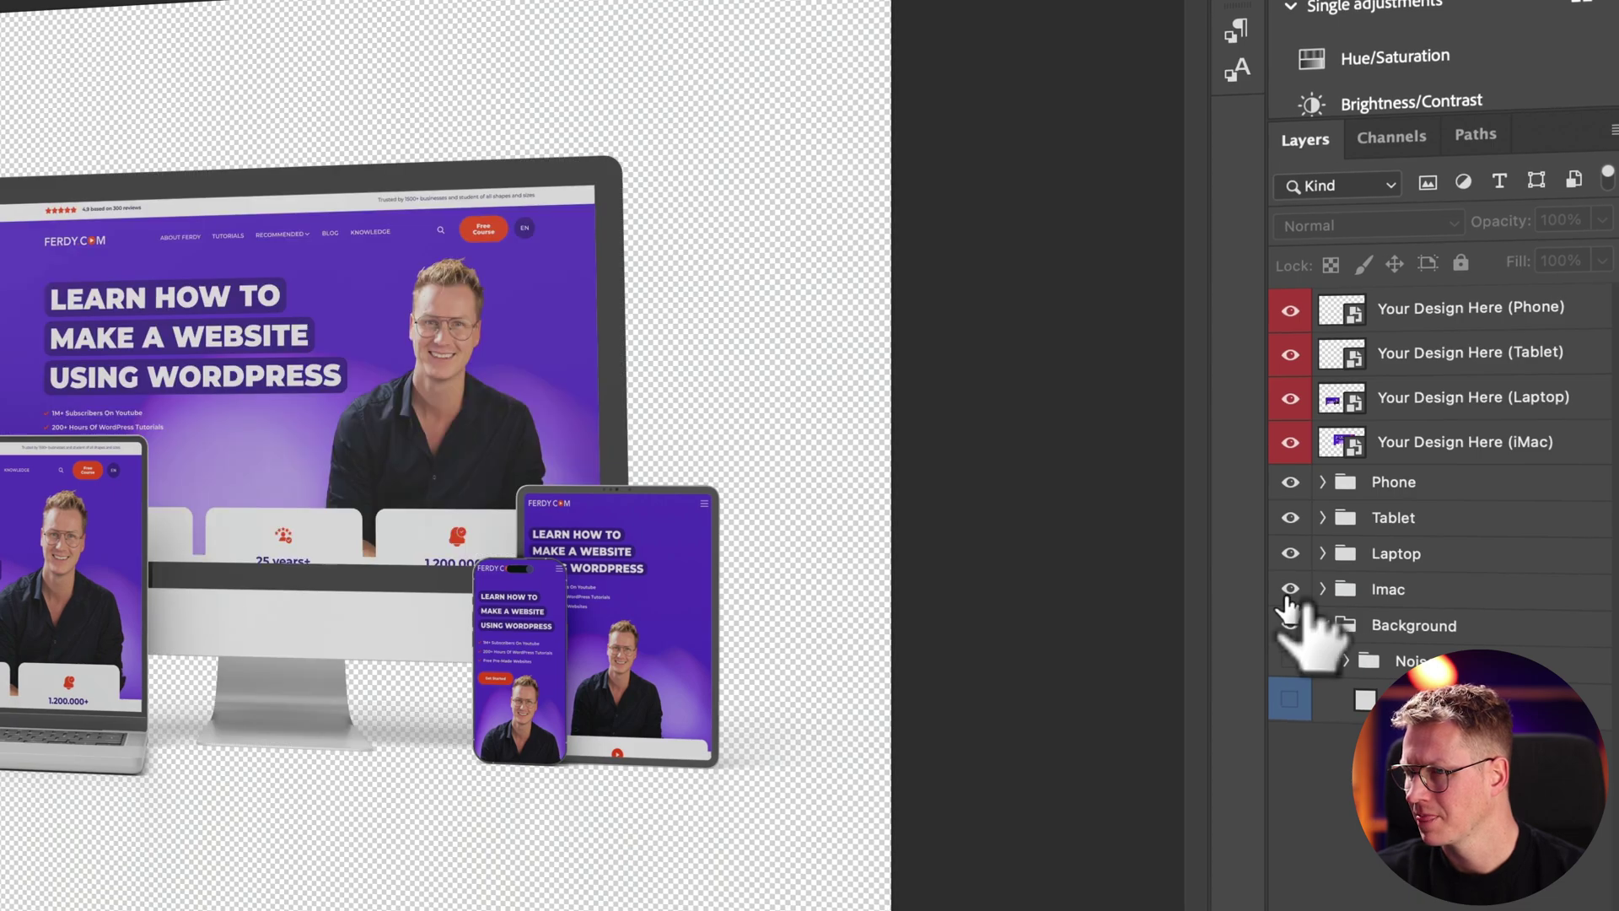
{"action": "left_click", "coordinate": [1322, 590]}
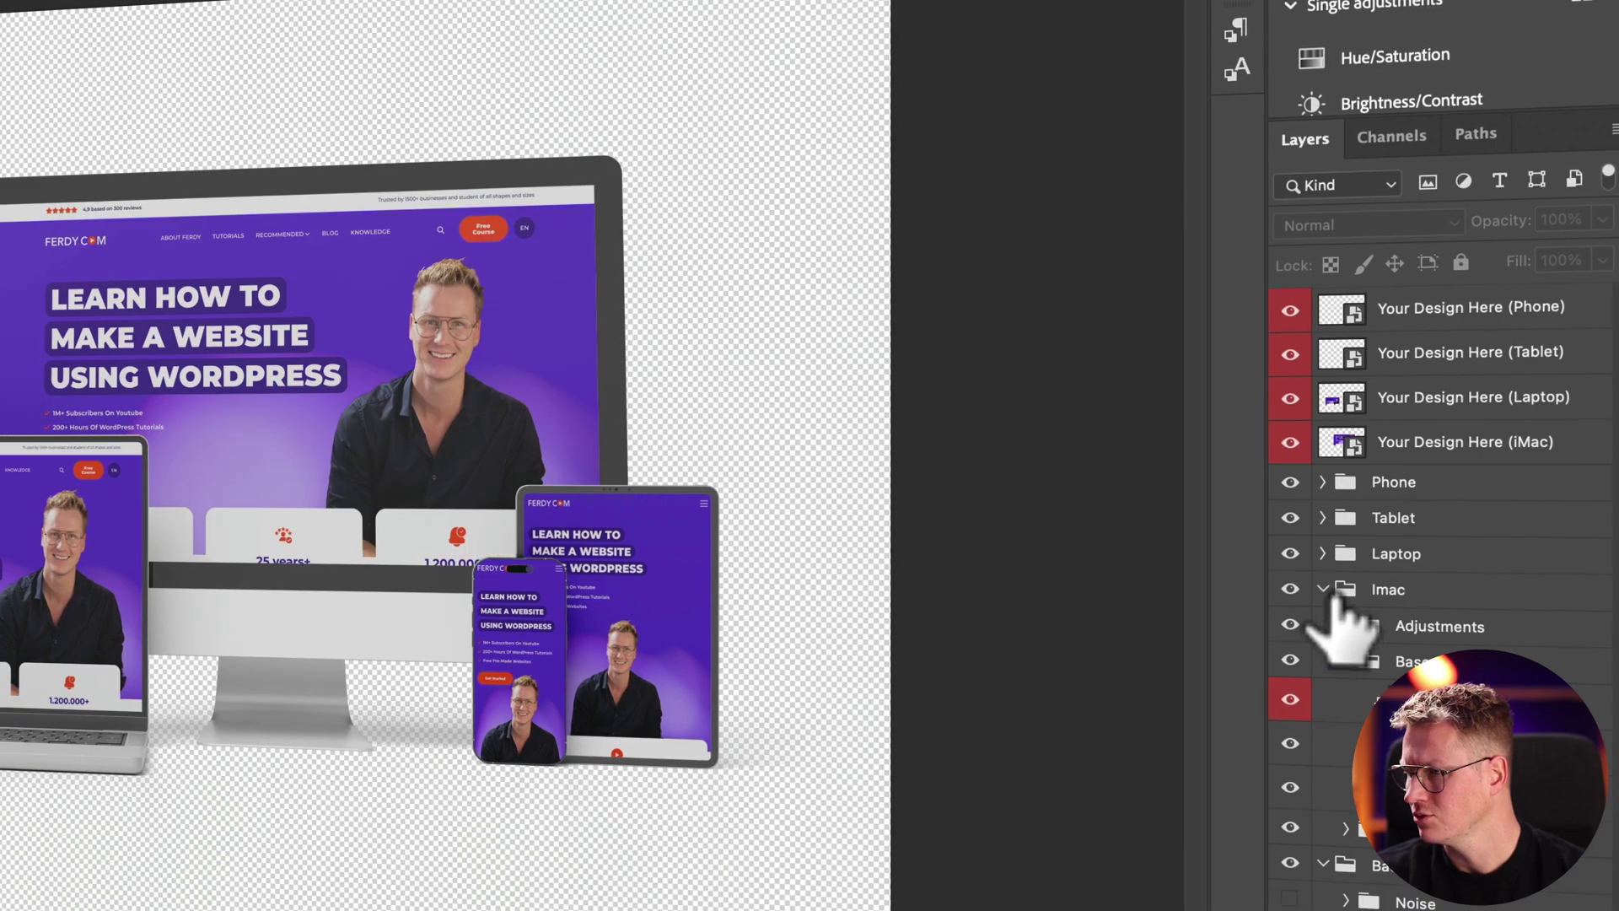
{"action": "left_click", "coordinate": [1290, 625]}
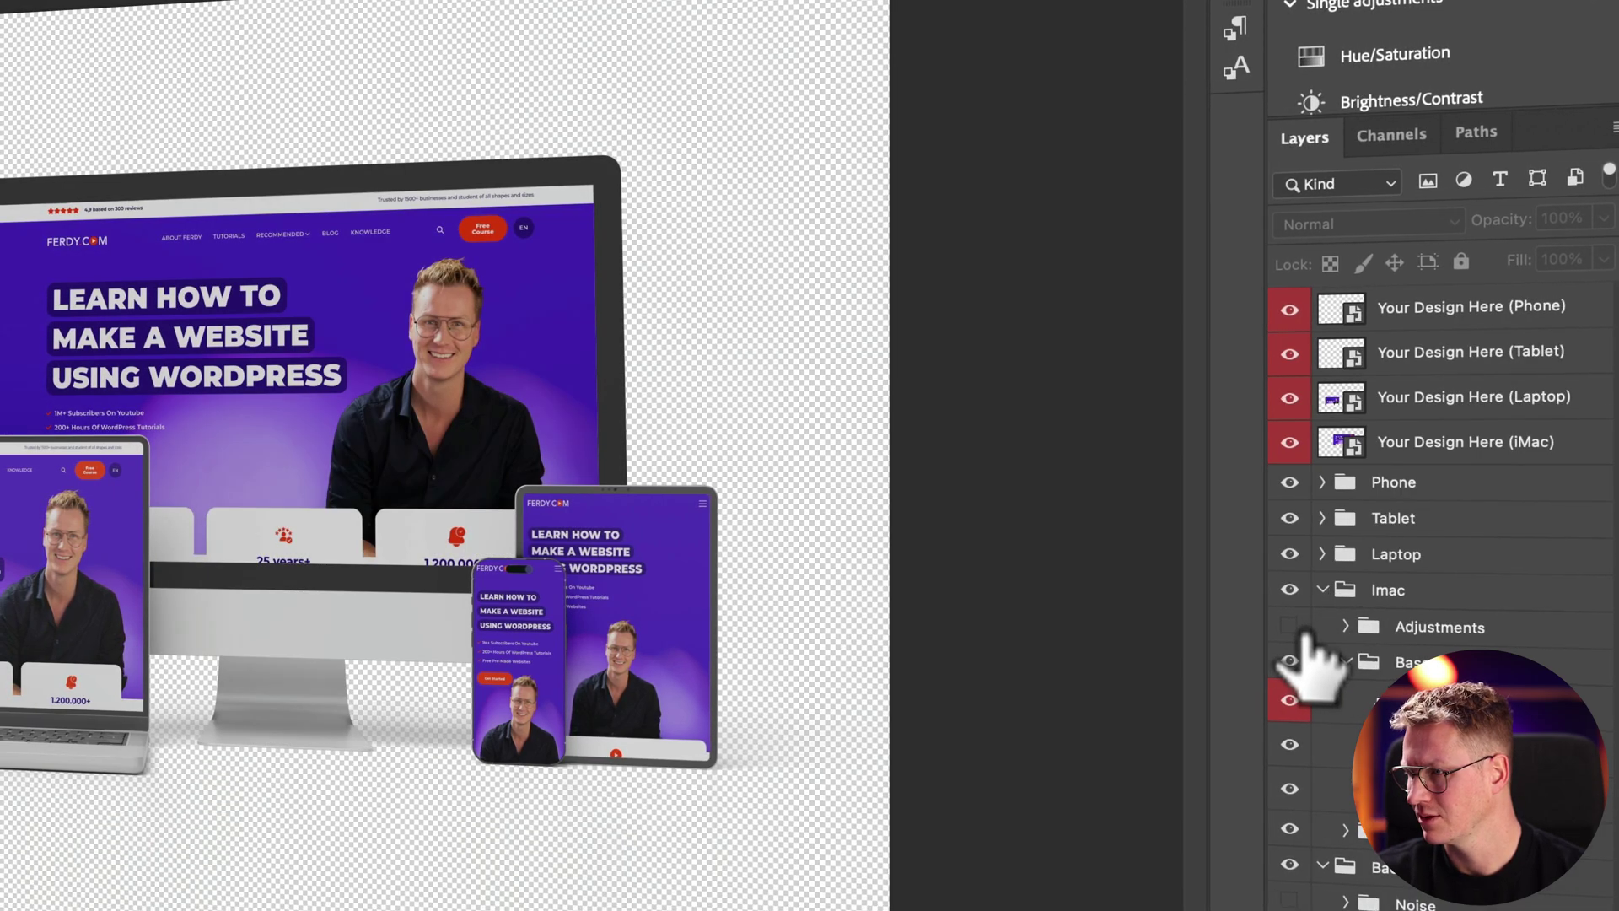
{"action": "left_click", "coordinate": [1323, 554]}
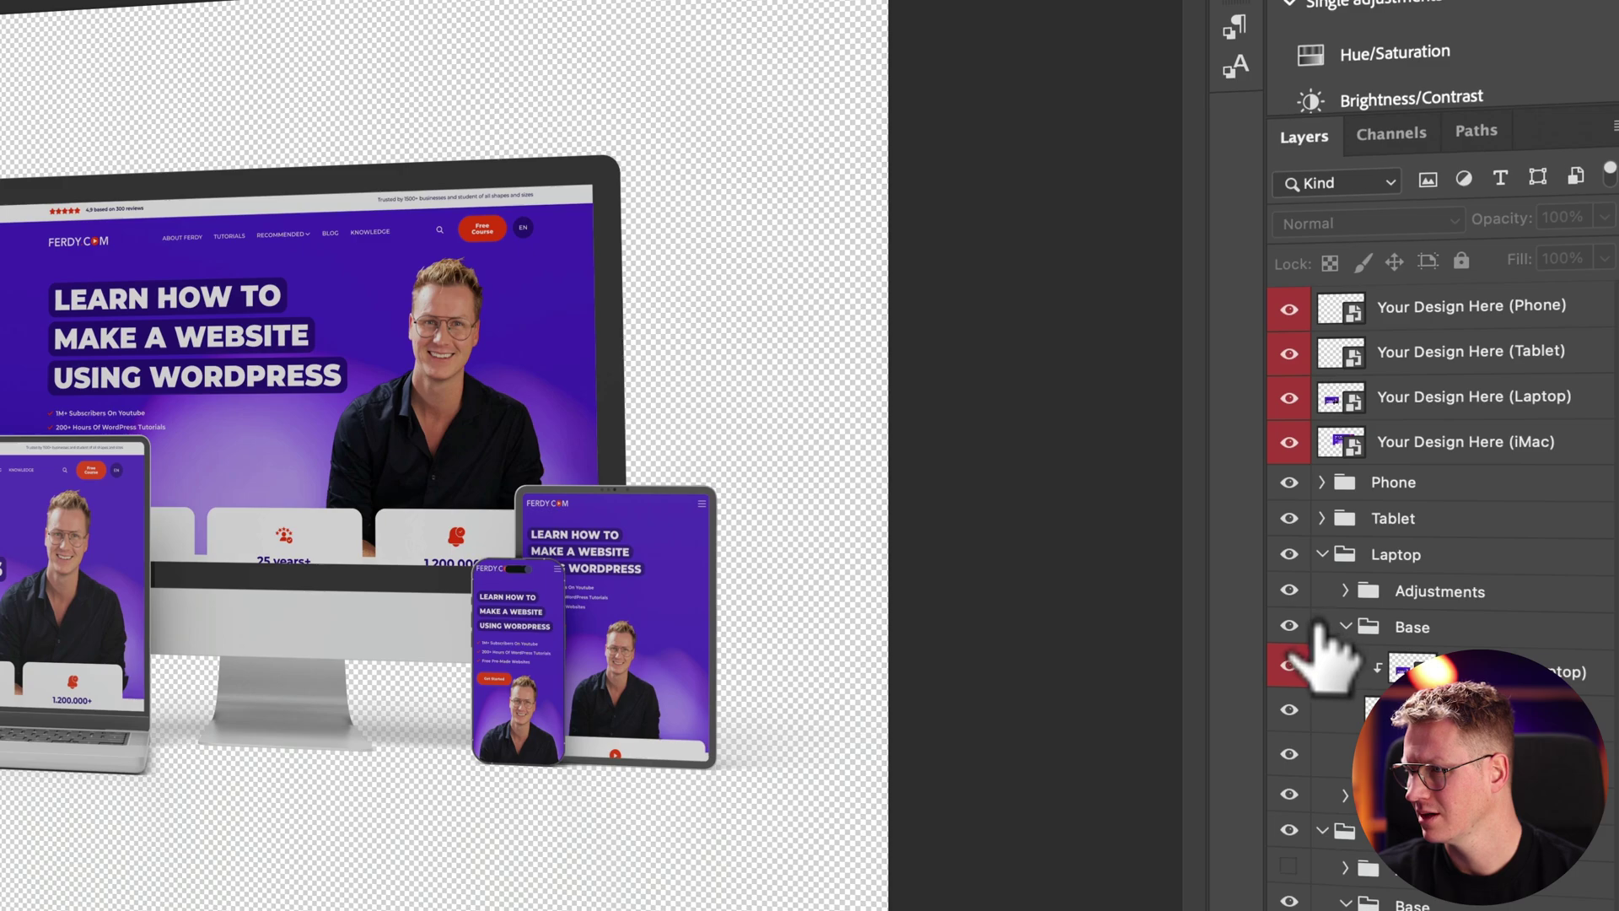
{"action": "left_click", "coordinate": [1290, 591]}
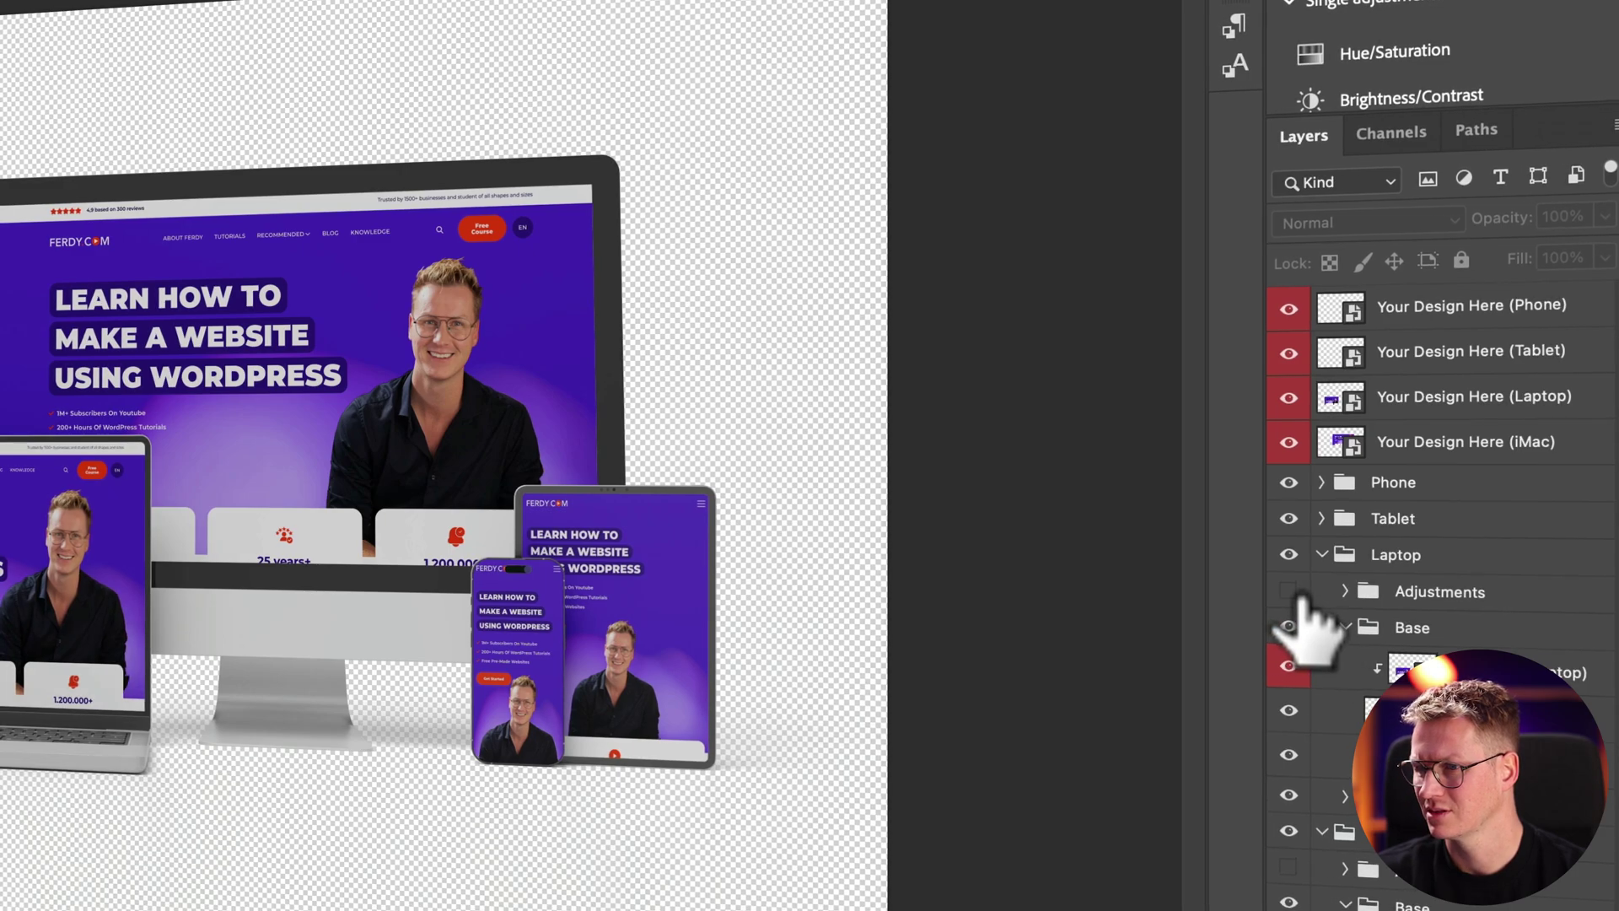
{"action": "left_click", "coordinate": [1322, 518]}
{"action": "left_click", "coordinate": [1287, 555]}
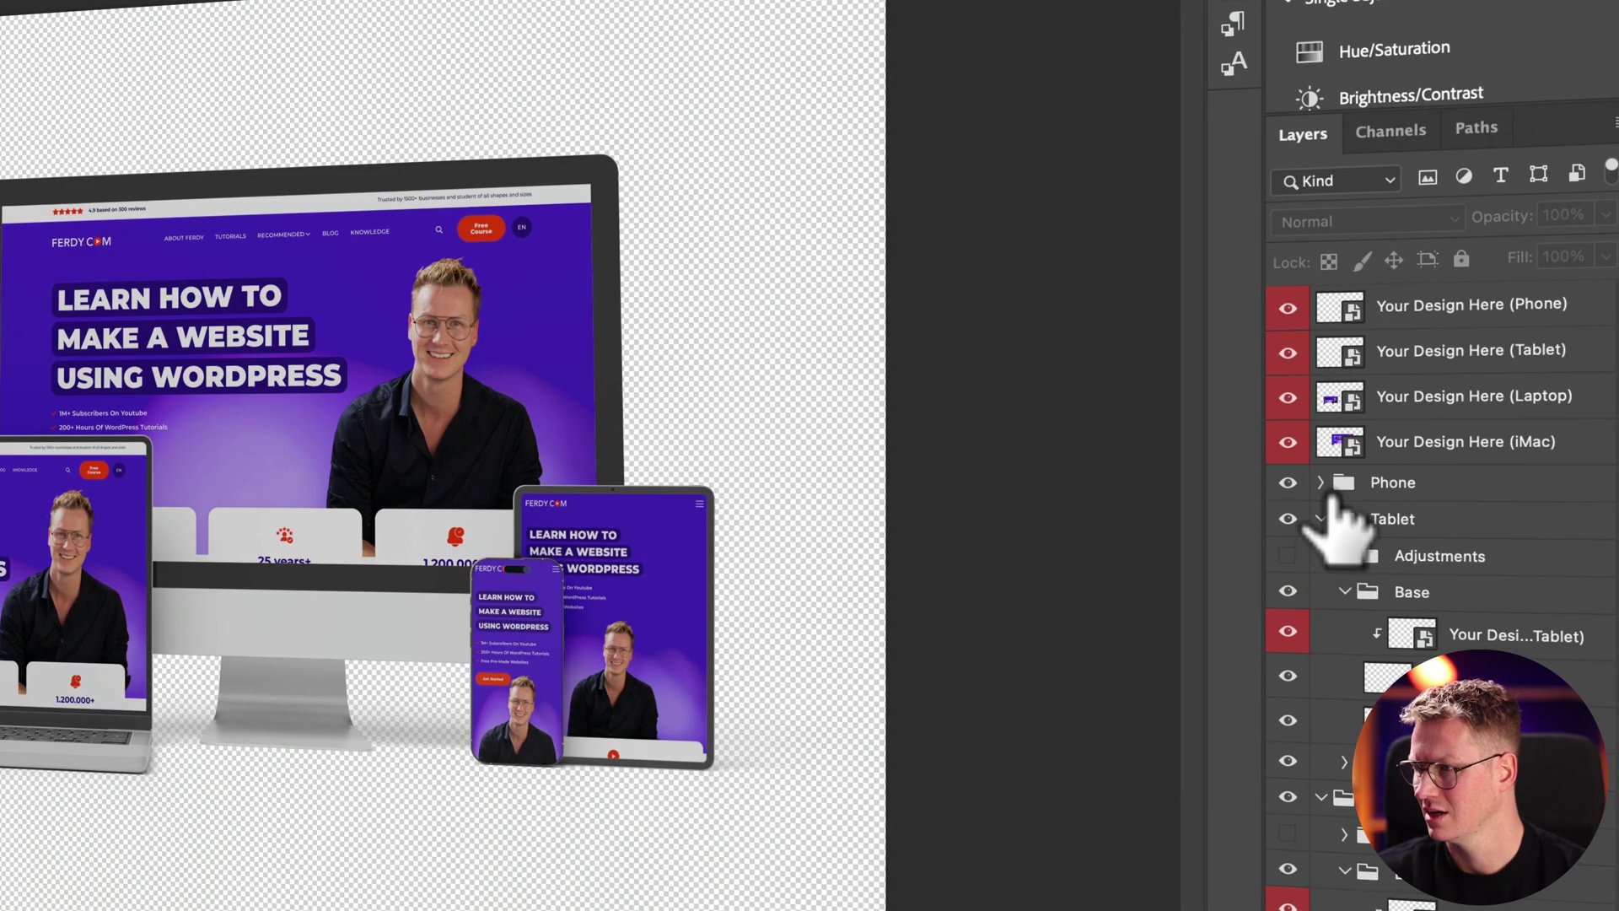
{"action": "left_click", "coordinate": [1322, 481]}
{"action": "left_click", "coordinate": [1290, 521]}
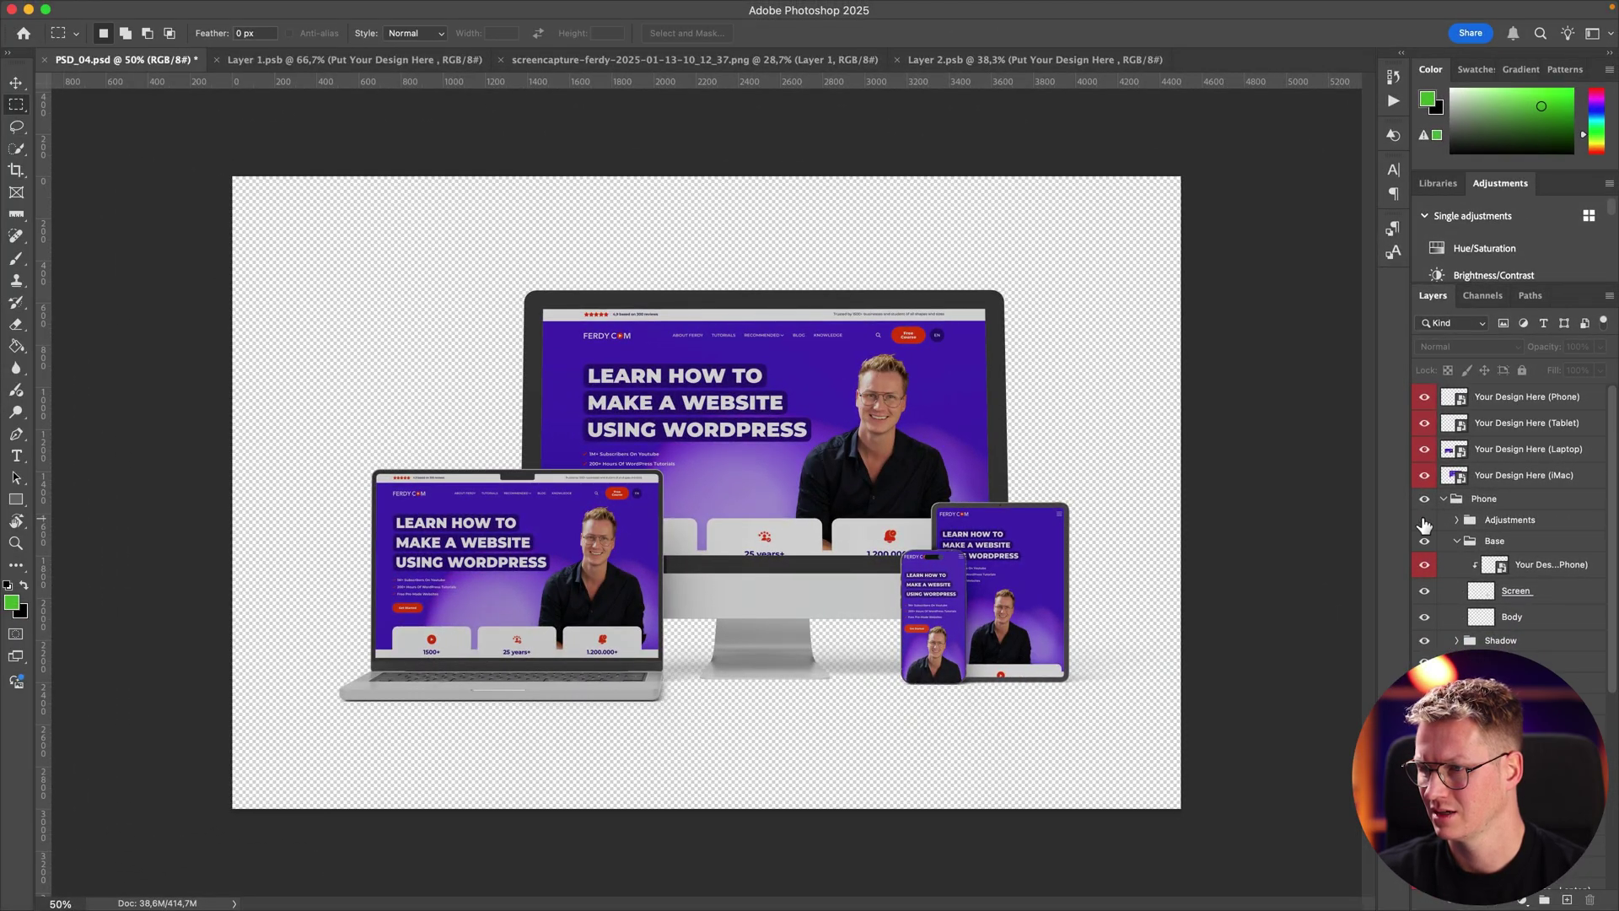
Step: Keep the Phone adjustments off and marquee-select the area around all the devices
{"action": "left_click", "coordinate": [1425, 520]}
{"action": "scroll", "coordinate": [1066, 396], "scroll_direction": "up", "scroll_amount": 5}
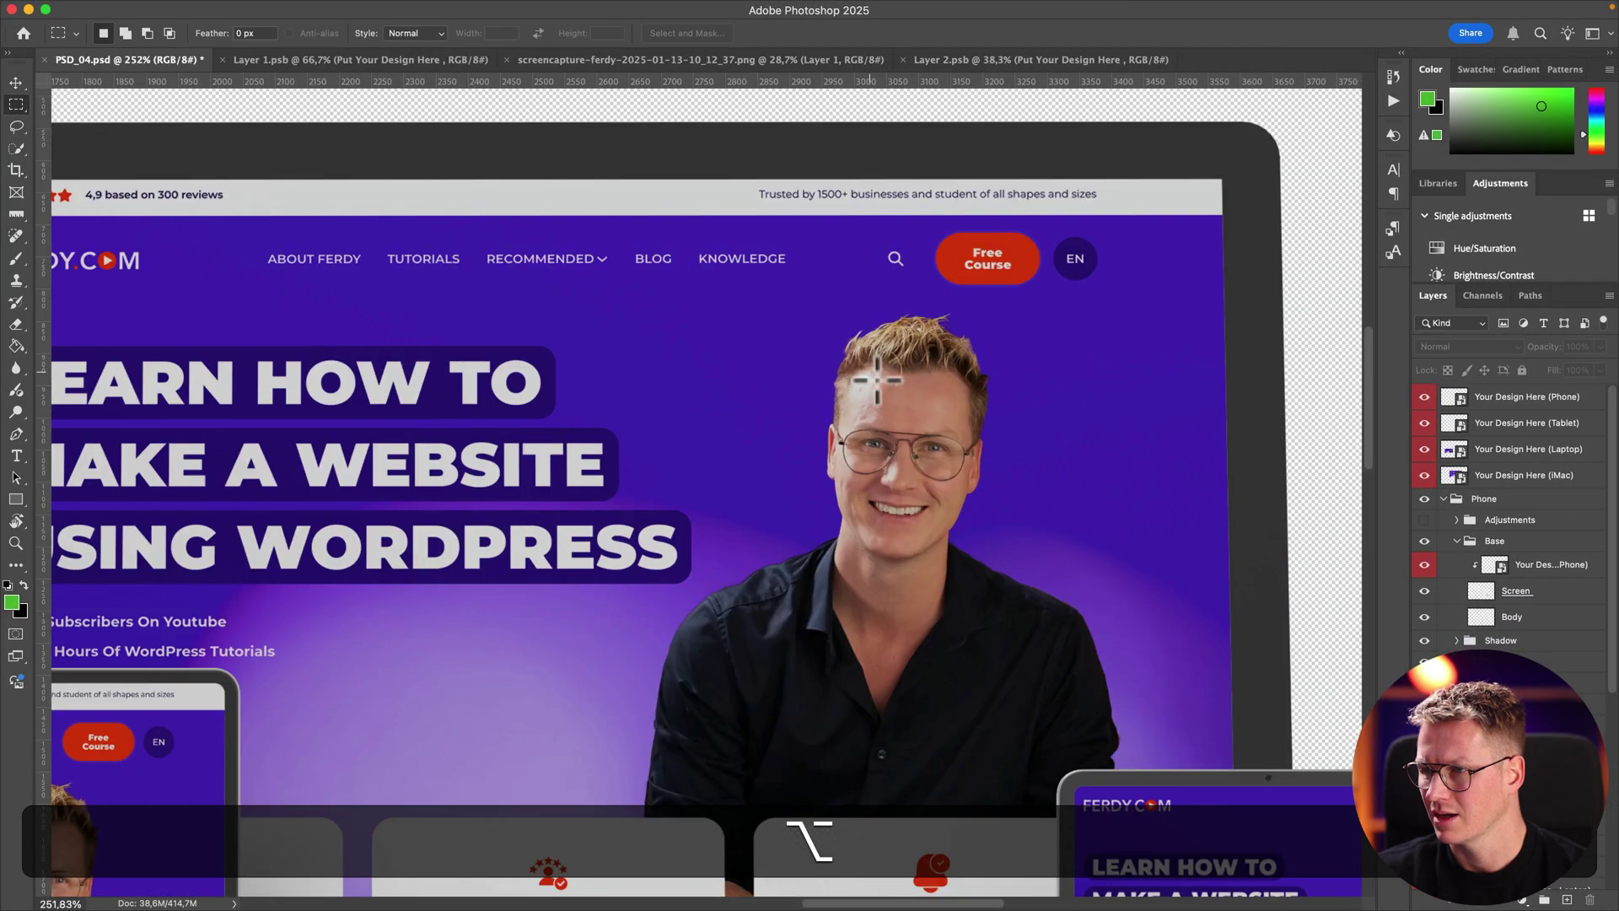
{"action": "scroll", "coordinate": [1066, 397], "scroll_direction": "down", "scroll_amount": 5}
{"action": "key", "text": "v"}
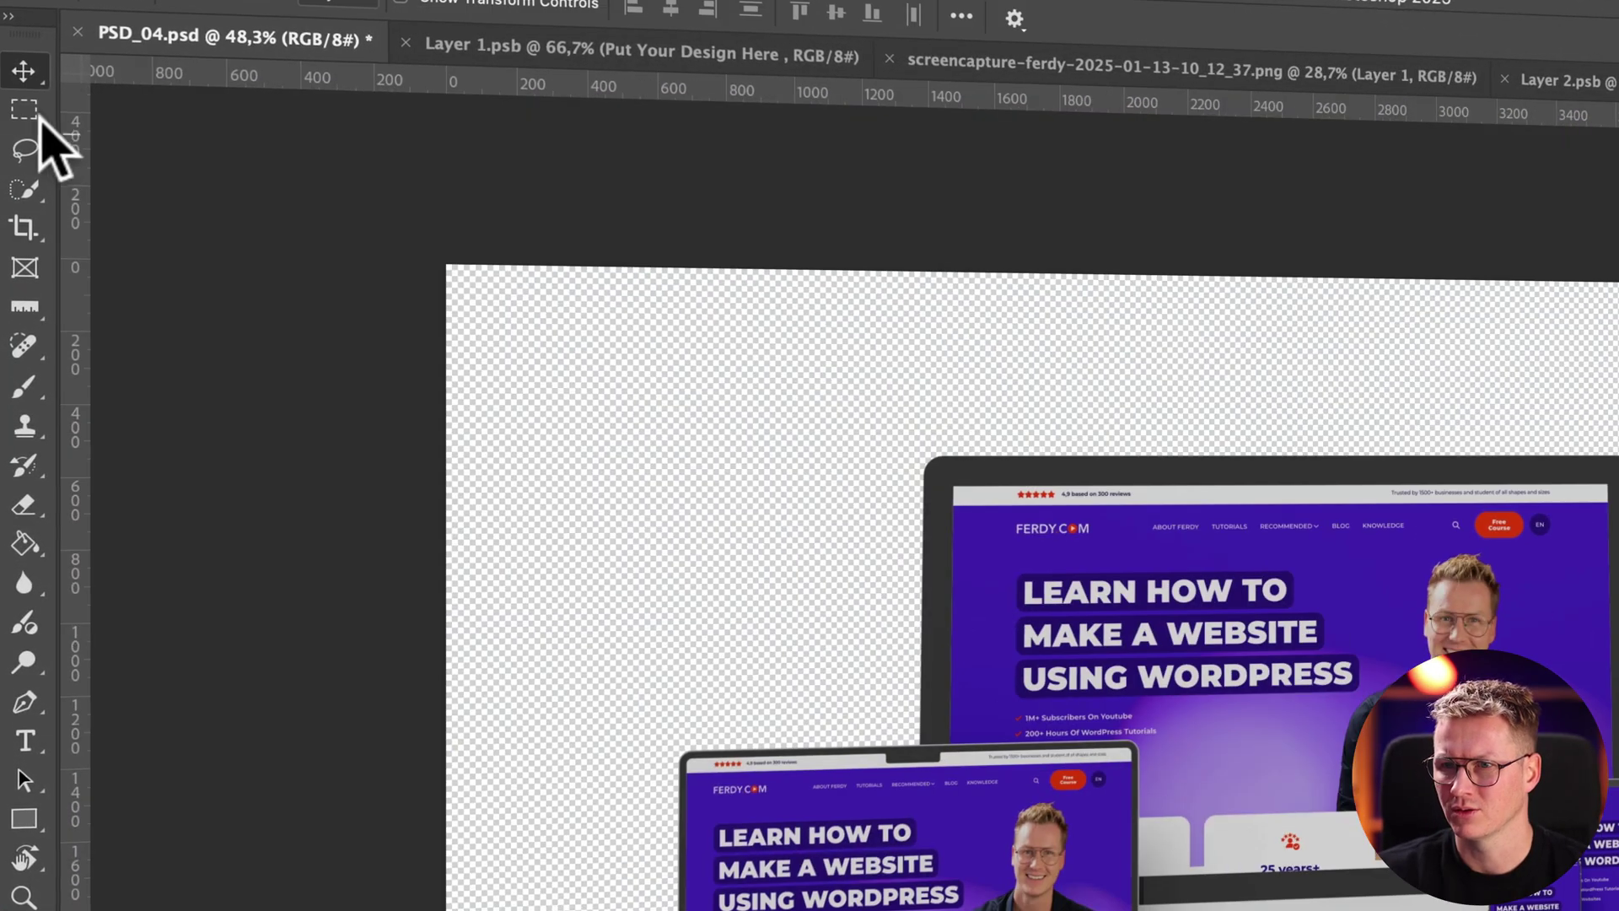
{"action": "left_click", "coordinate": [27, 110]}
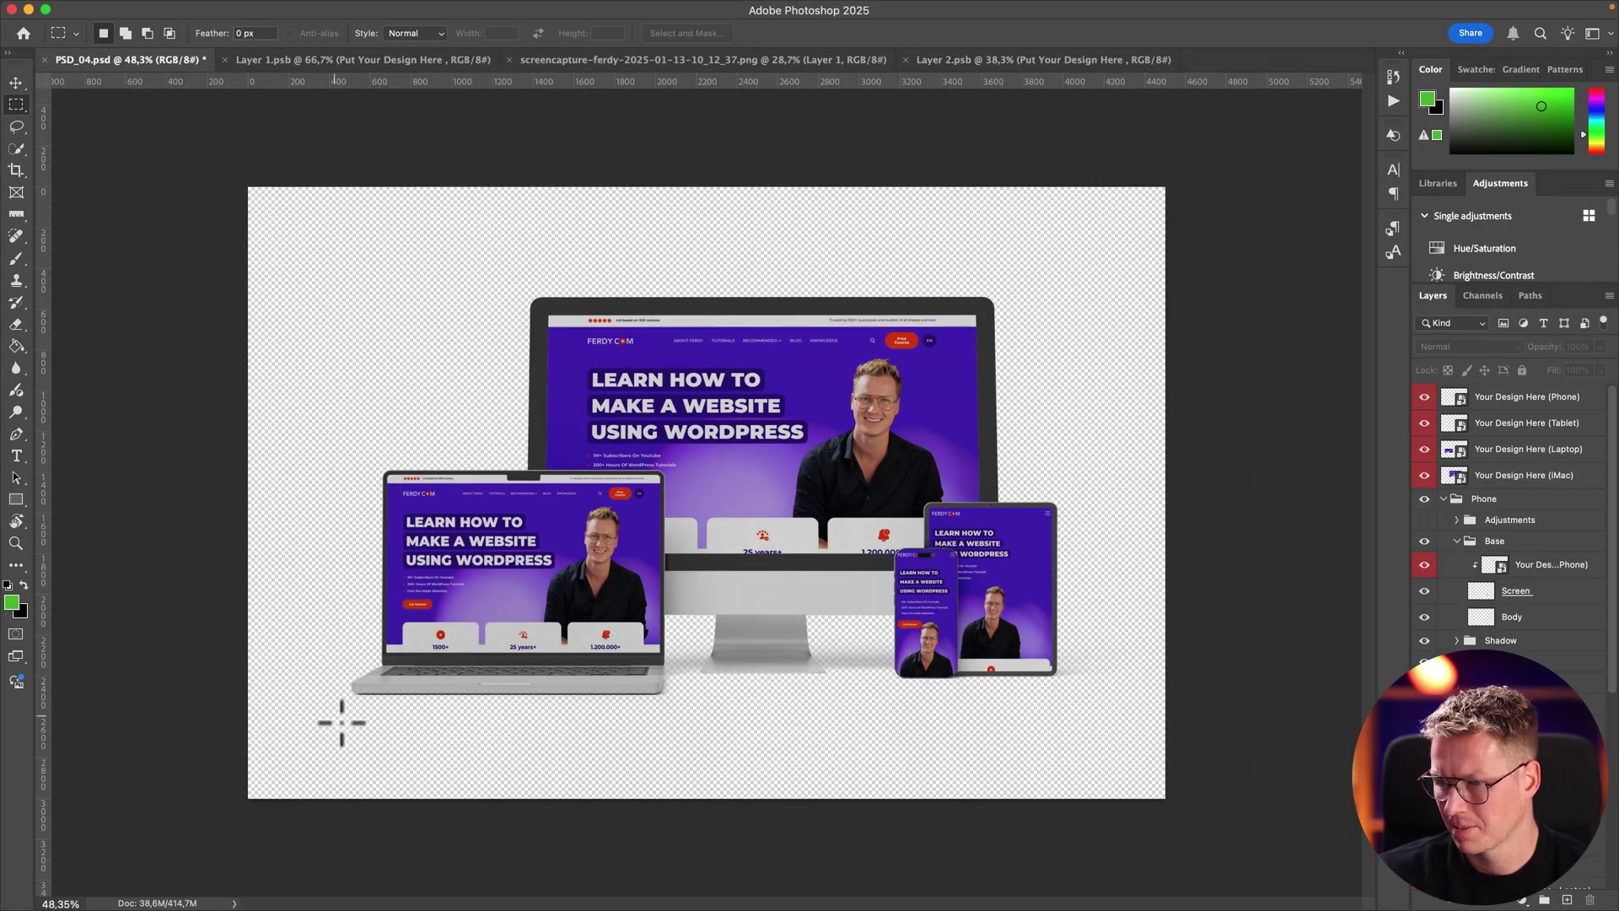
{"action": "left_click_drag", "start_coordinate": [1049, 221], "coordinate": [1106, 258]}
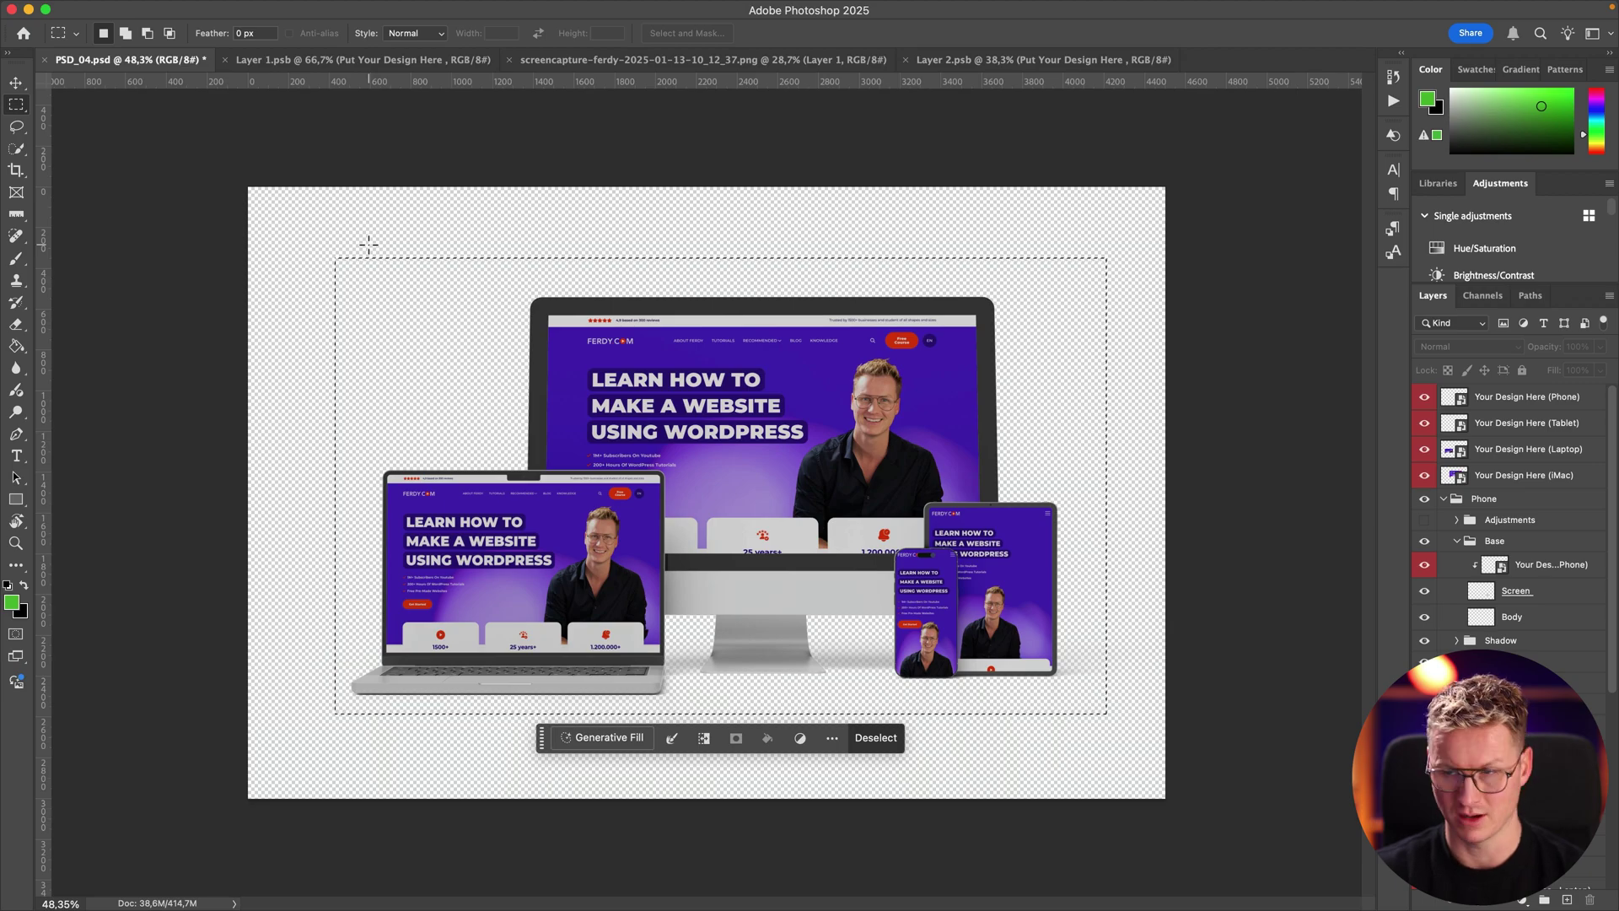
Step: Subtract the empty top strip from the selection and crop the canvas with Image > Crop
{"action": "key", "text": "alt"}
{"action": "left_click_drag", "start_coordinate": [305, 227], "coordinate": [1207, 291]}
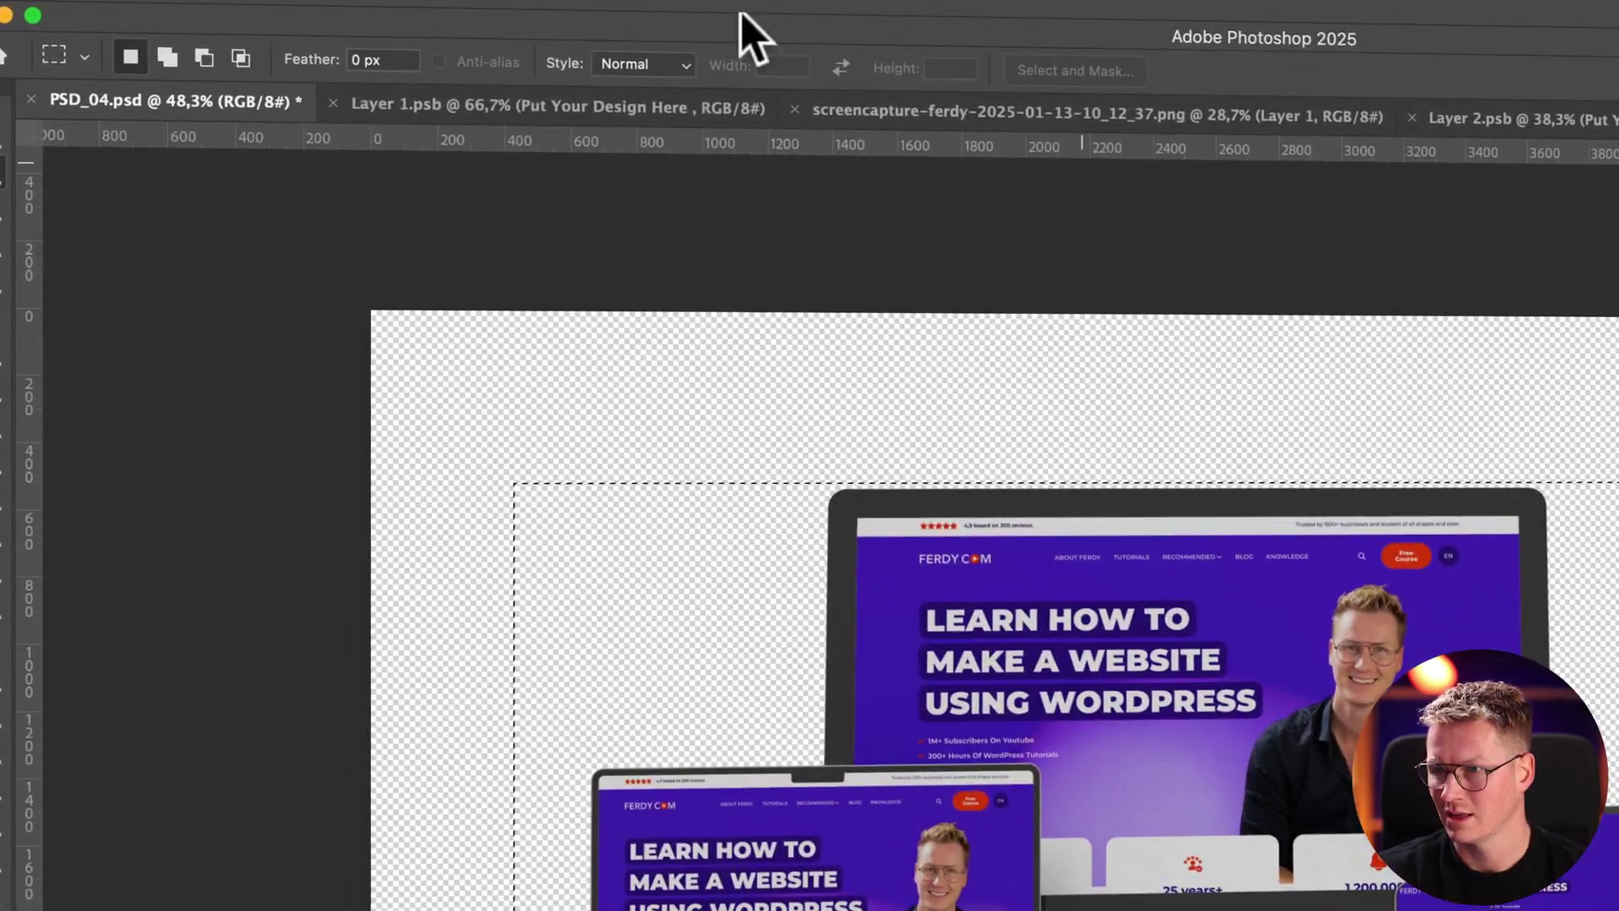
{"action": "mouse_move", "coordinate": [240, 10]}
{"action": "left_click", "coordinate": [341, 15]}
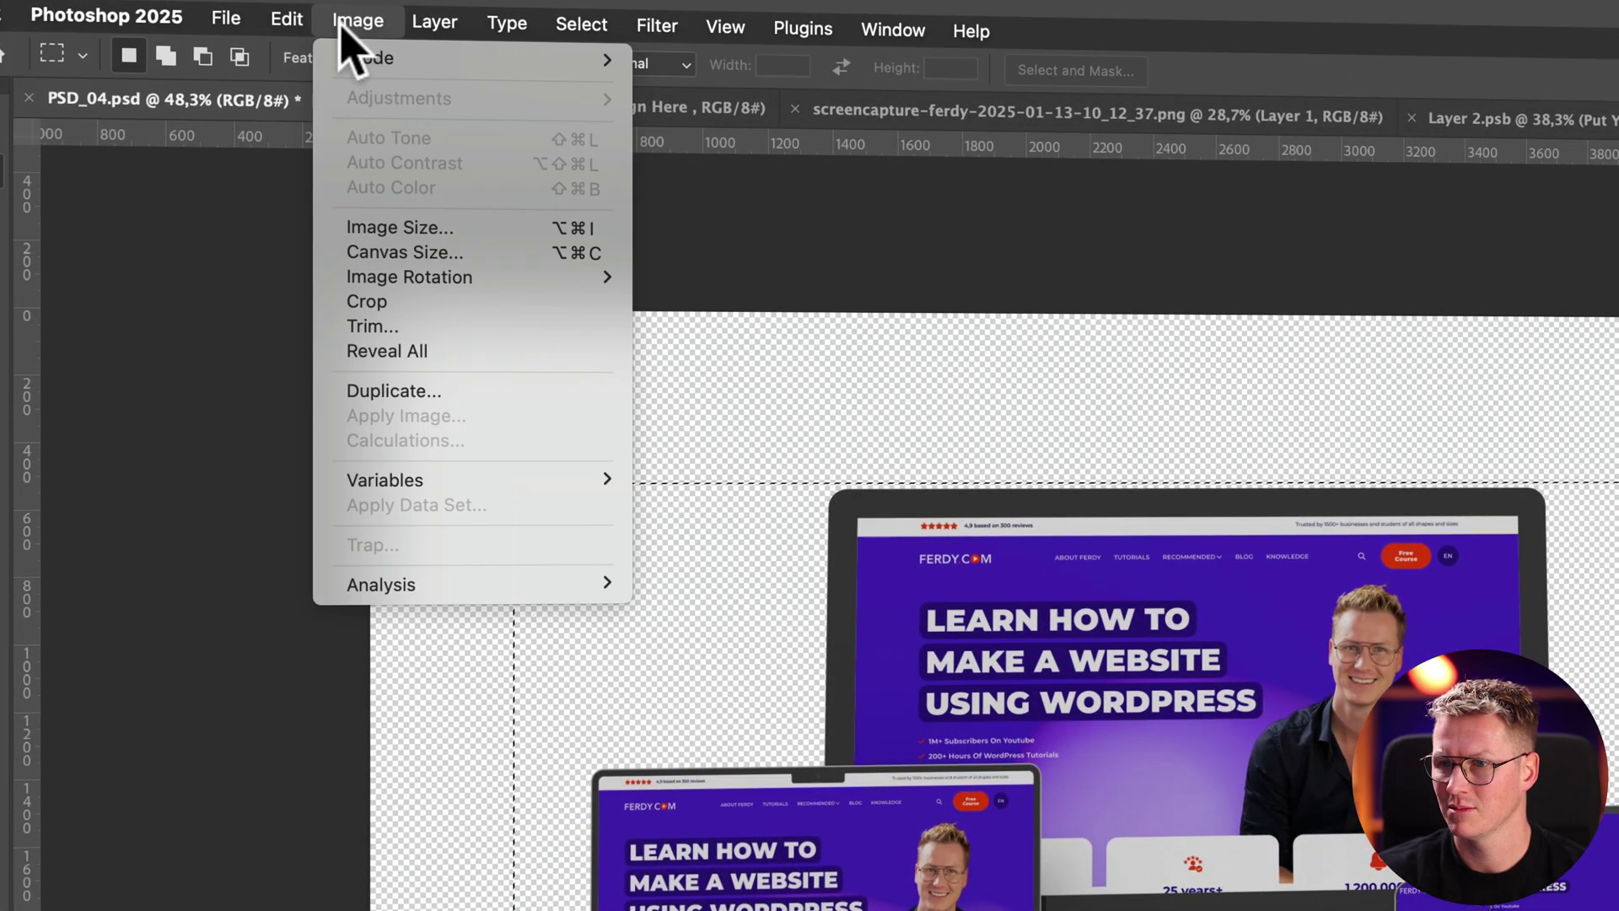
{"action": "left_click", "coordinate": [421, 302]}
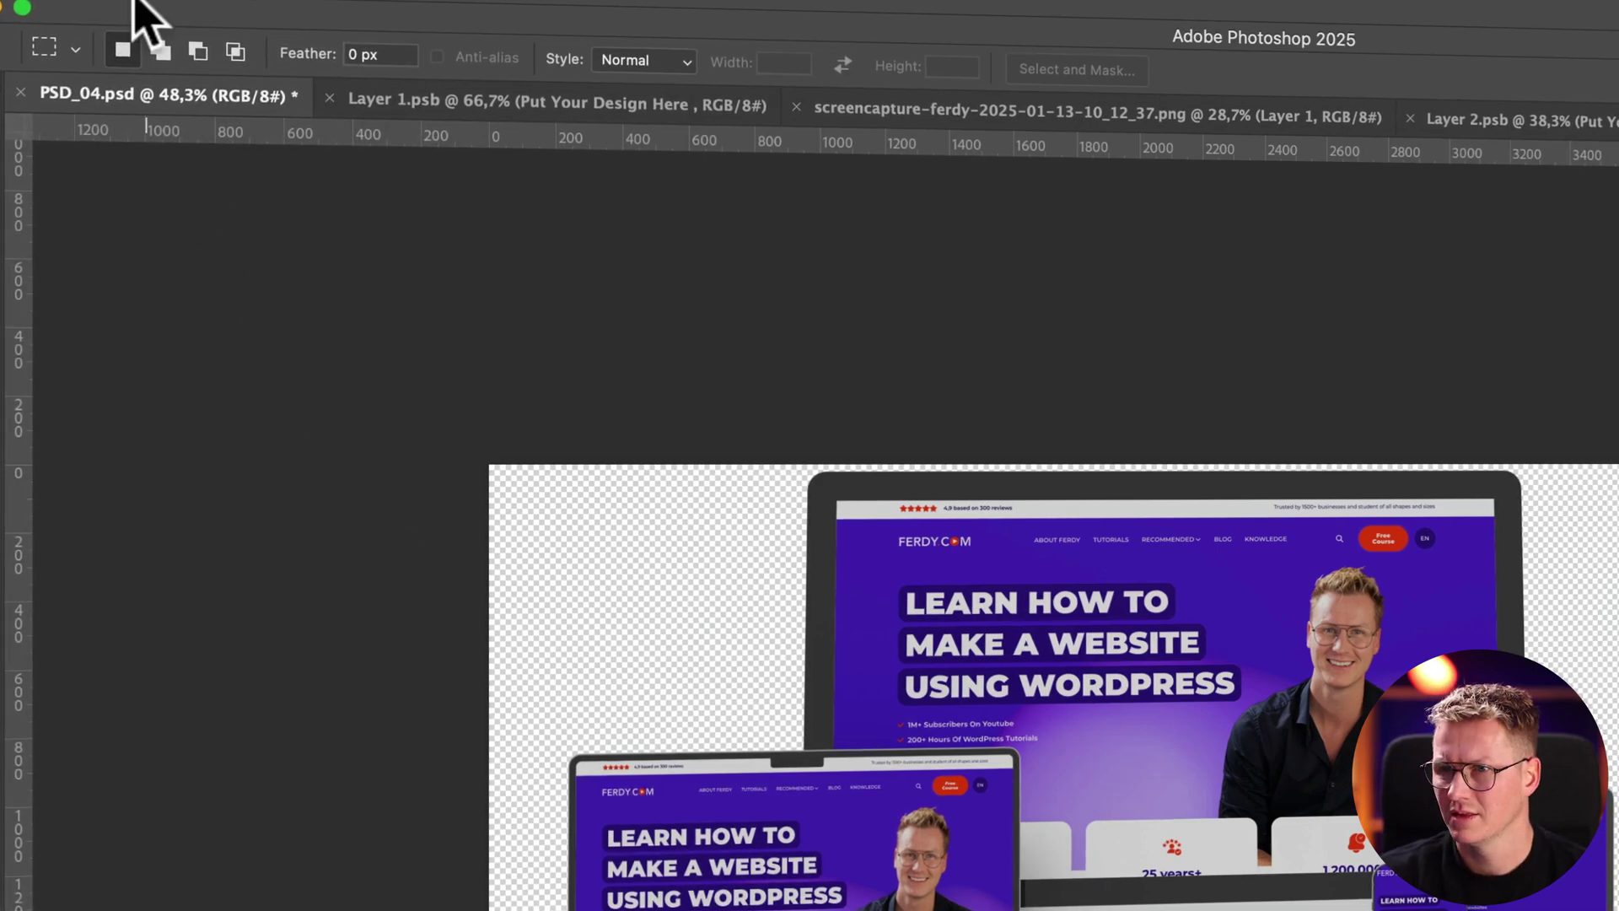
Step: Open File > Export > Save for Web (Legacy) for the cropped PSD_04.psd mockup
{"action": "mouse_move", "coordinate": [156, 17]}
{"action": "left_click", "coordinate": [221, 12]}
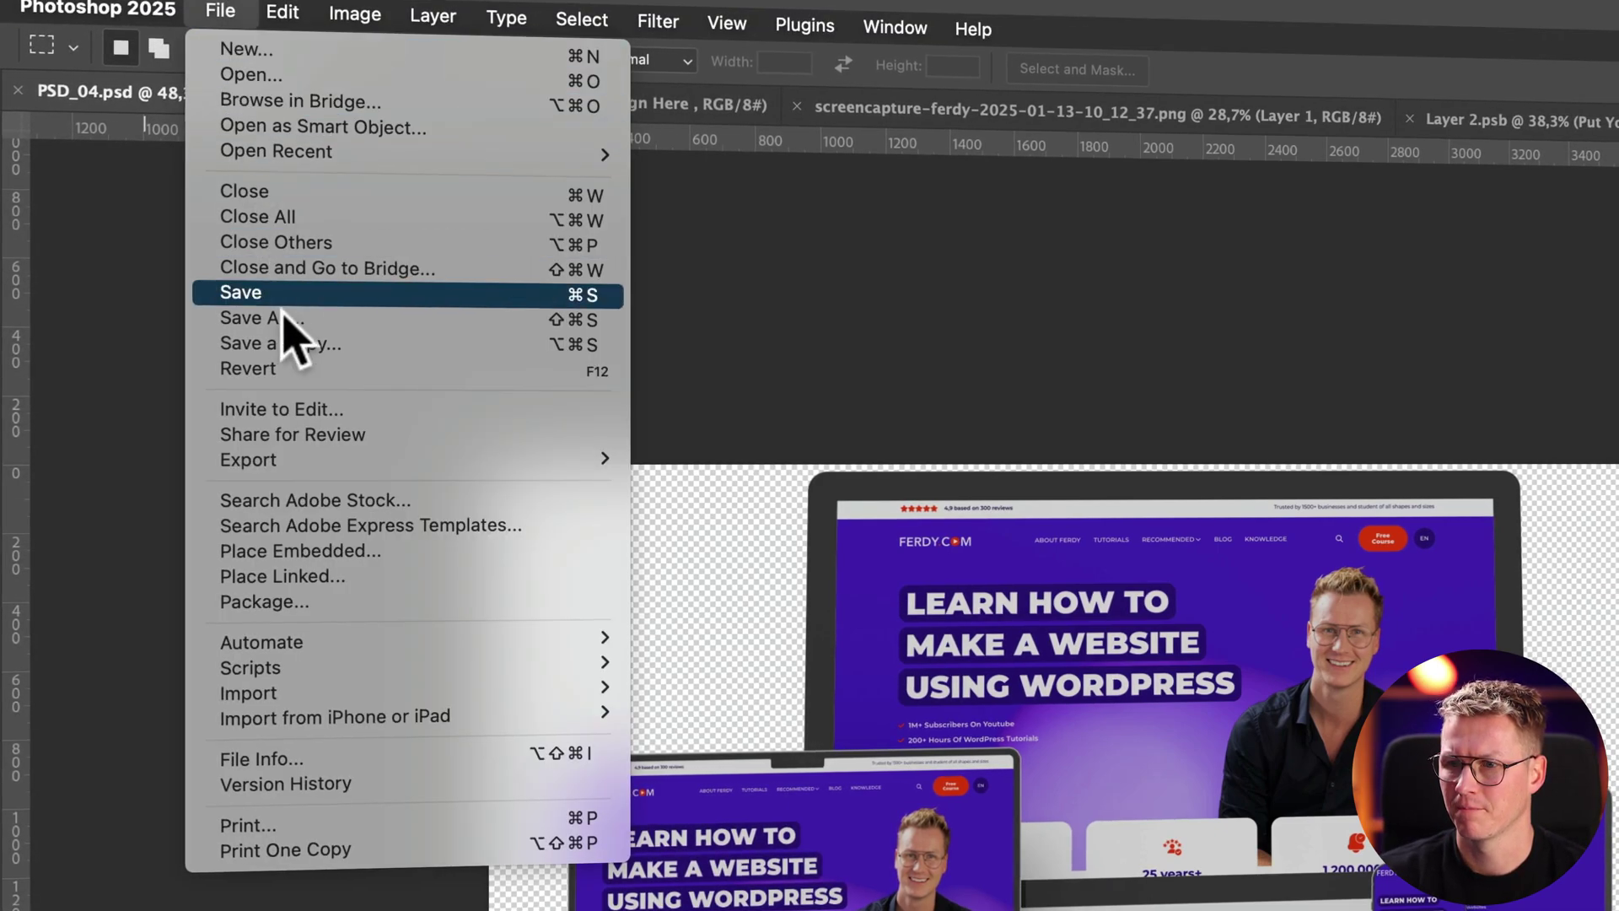
{"action": "mouse_move", "coordinate": [355, 466]}
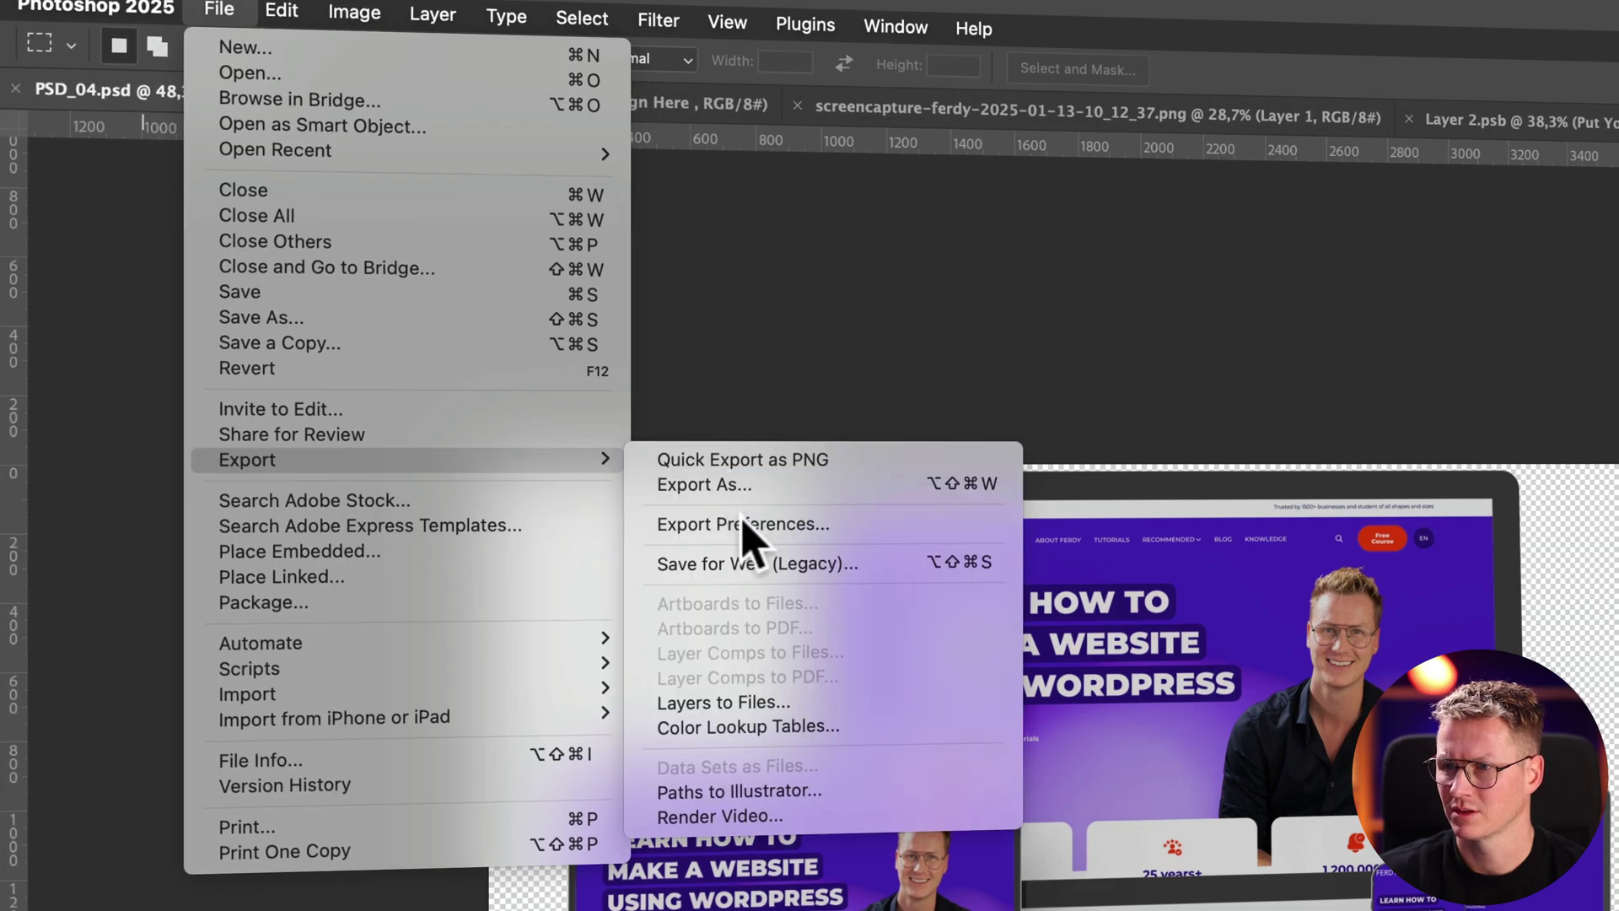
{"action": "left_click", "coordinate": [746, 567]}
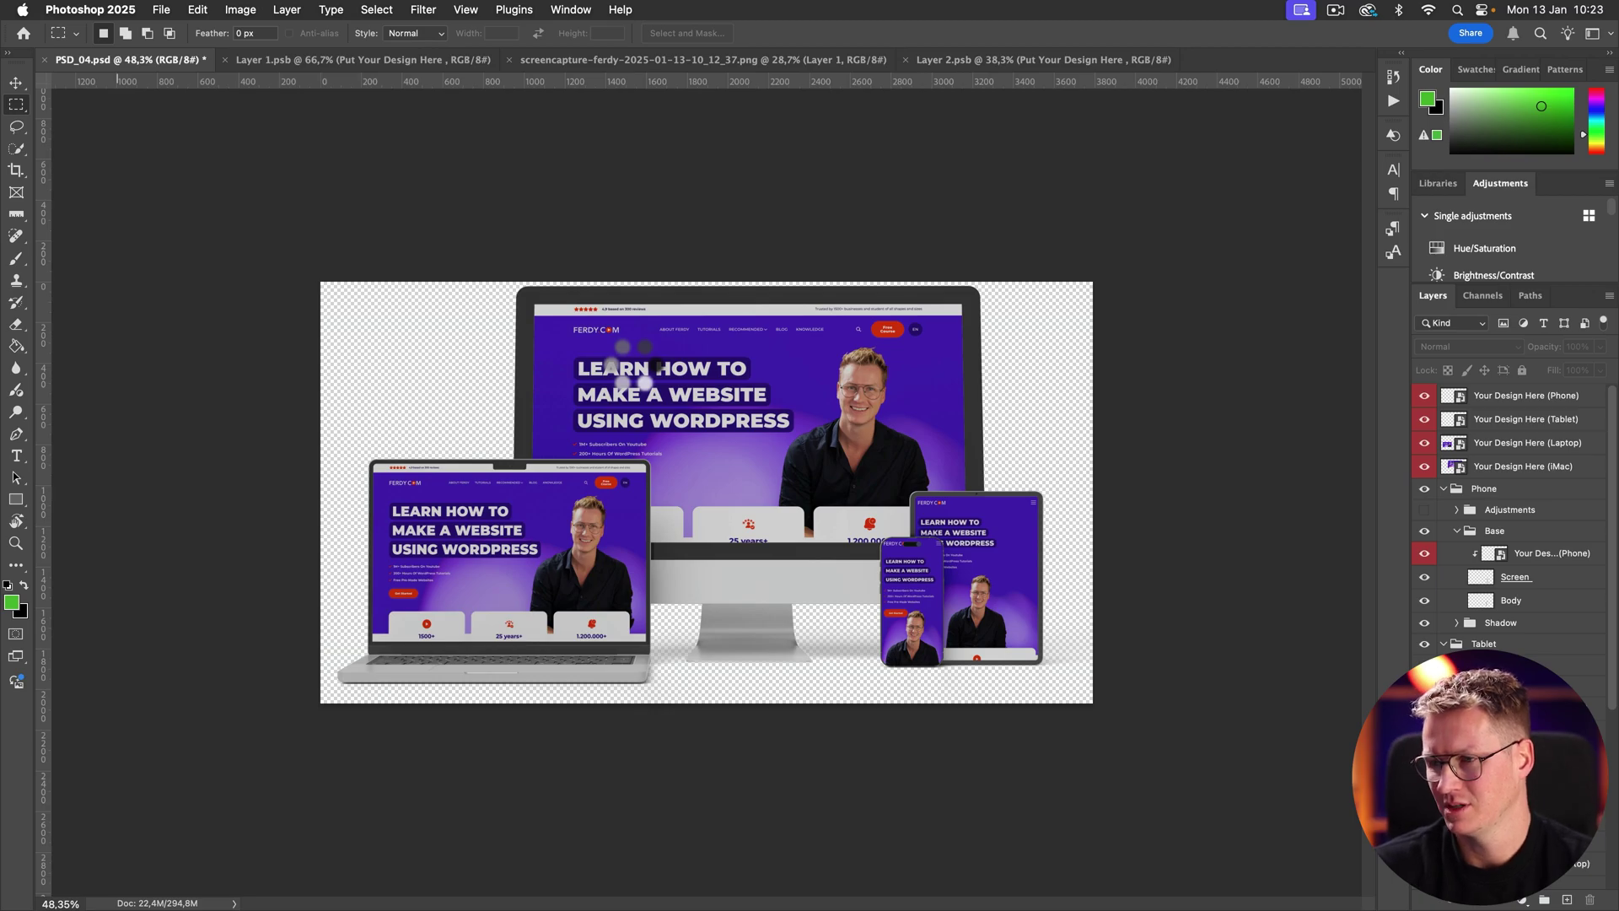
Step: Set the PNG-24 export width to 1280 px (1280 × 699) and open Save Optimized As
{"action": "key", "text": "super+alt+shift+s"}
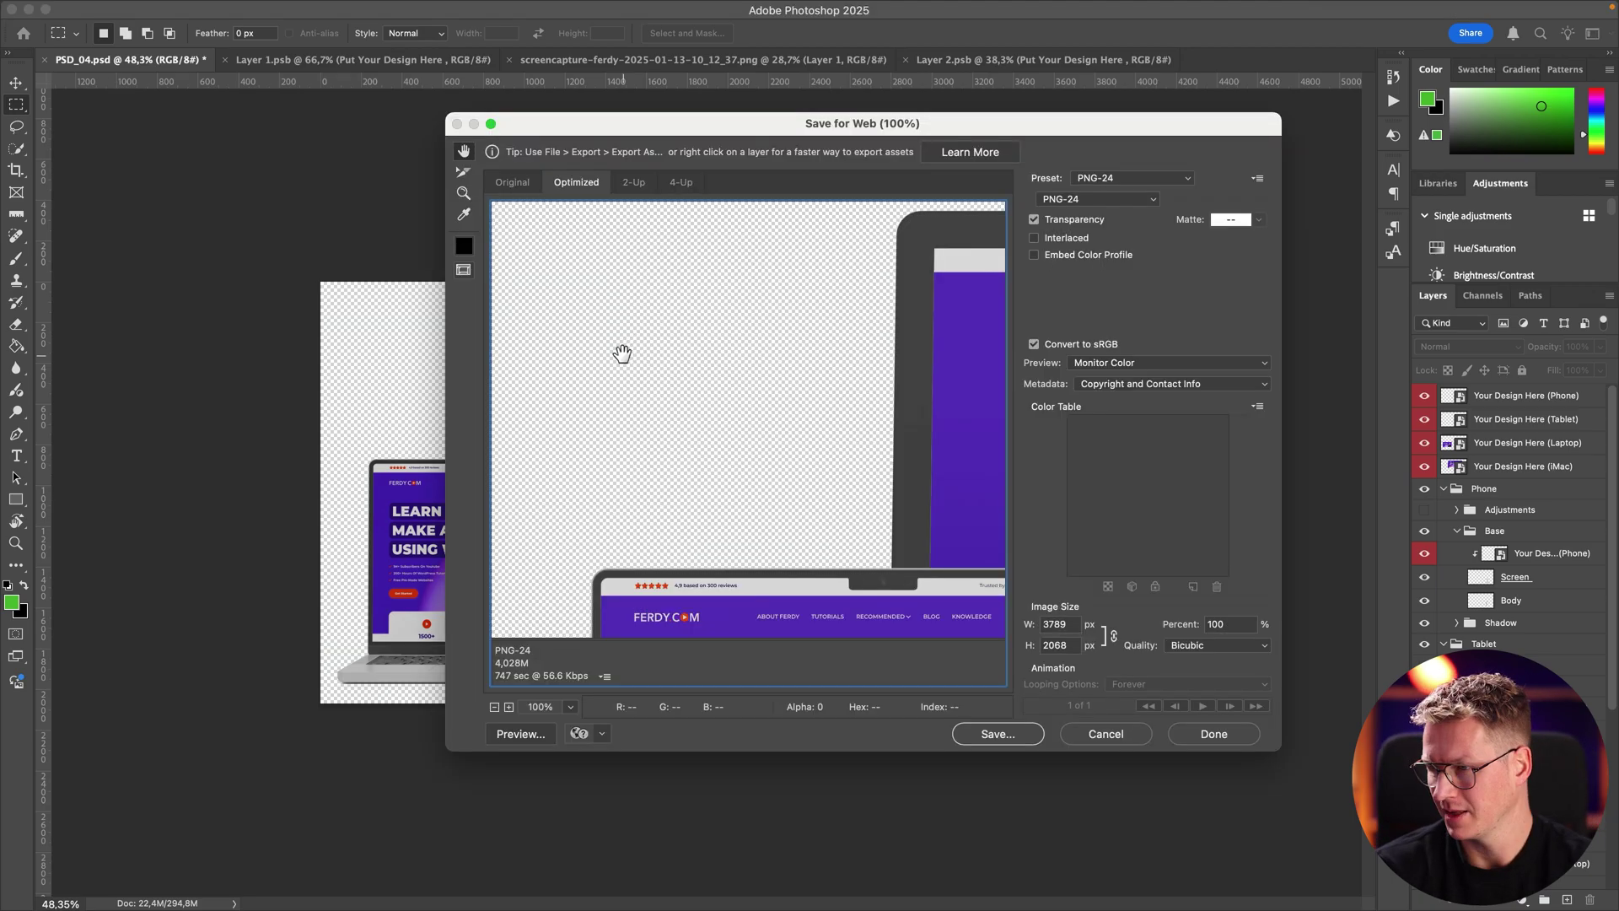
{"action": "left_click_drag", "start_coordinate": [817, 124], "coordinate": [803, 165]}
{"action": "left_click_drag", "start_coordinate": [813, 472], "coordinate": [901, 527]}
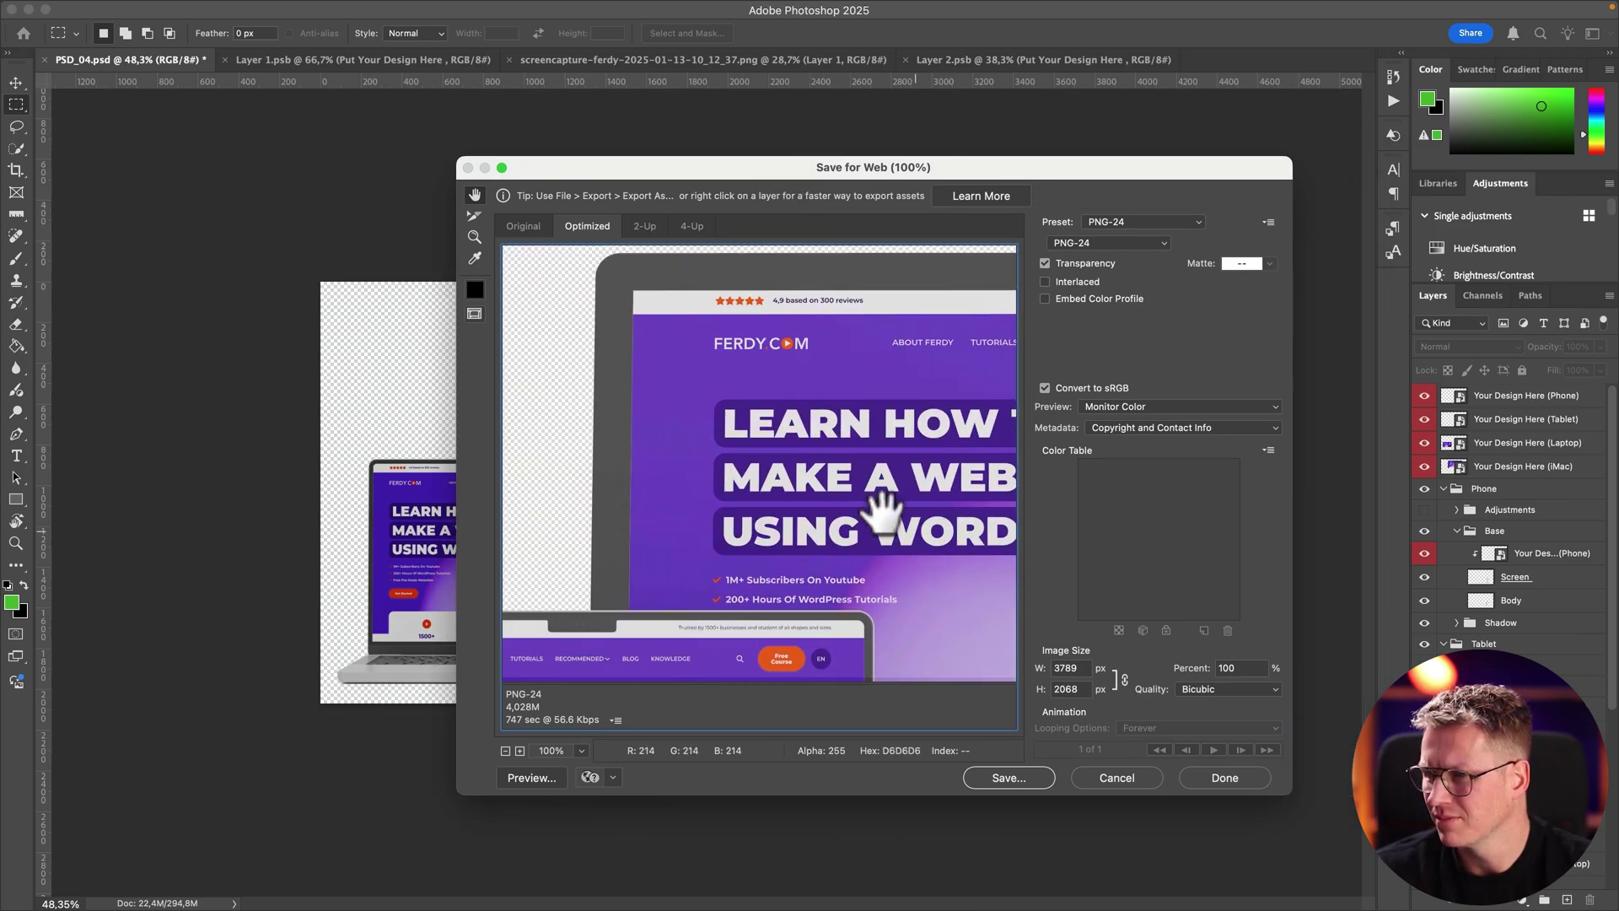
{"action": "left_click_drag", "start_coordinate": [850, 175], "coordinate": [1212, 213]}
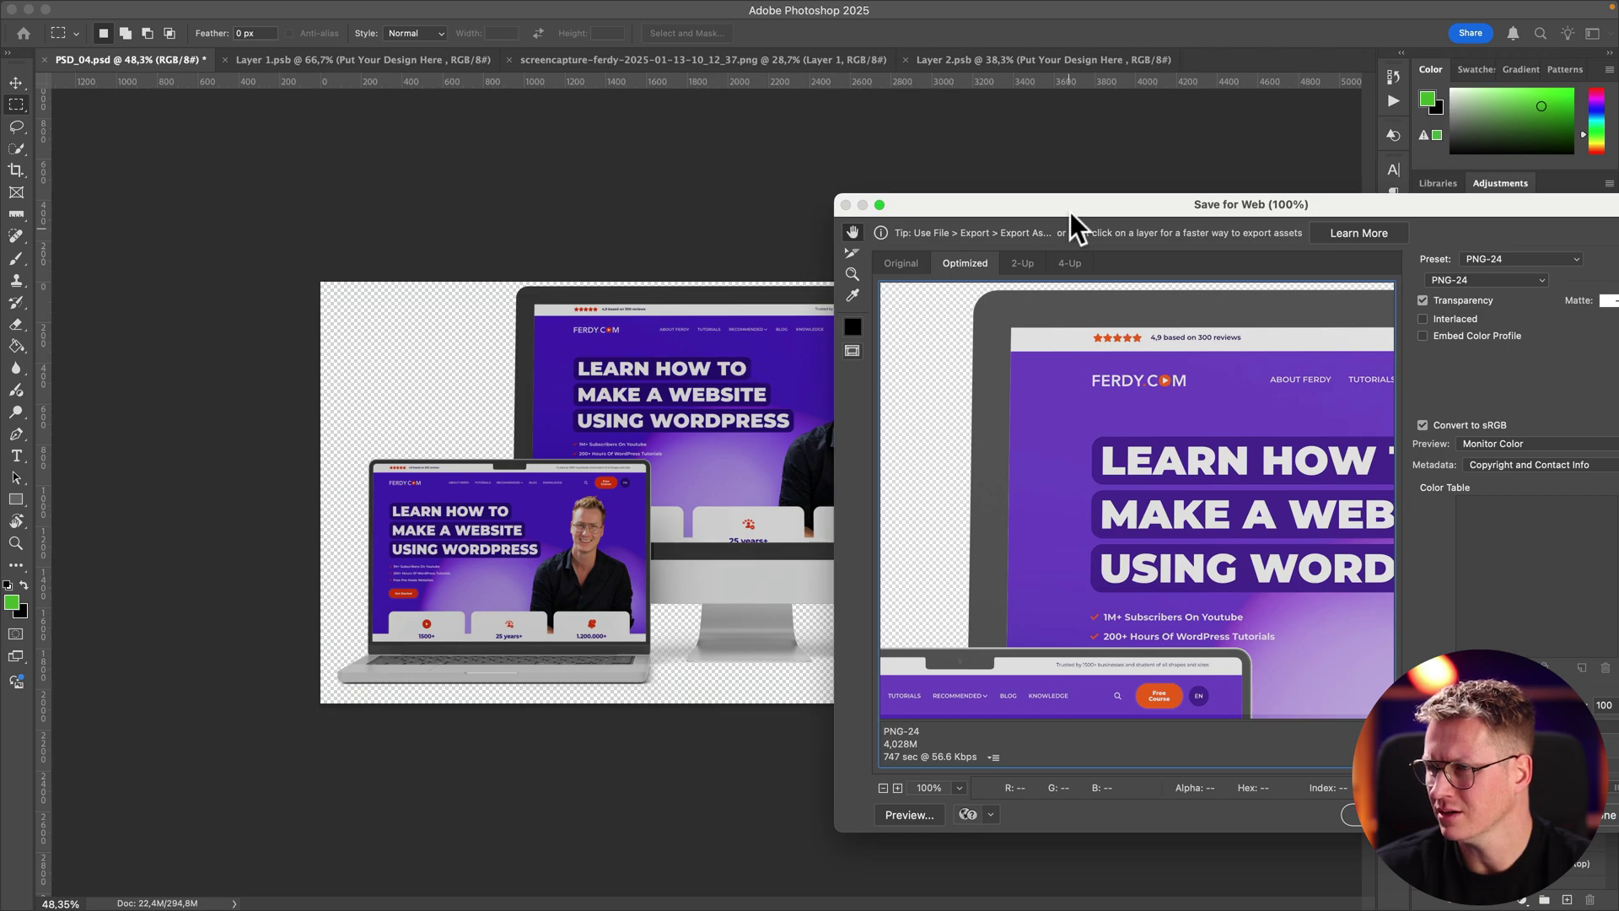
{"action": "left_click_drag", "start_coordinate": [1070, 214], "coordinate": [747, 116]}
{"action": "left_click_drag", "start_coordinate": [838, 470], "coordinate": [802, 463]}
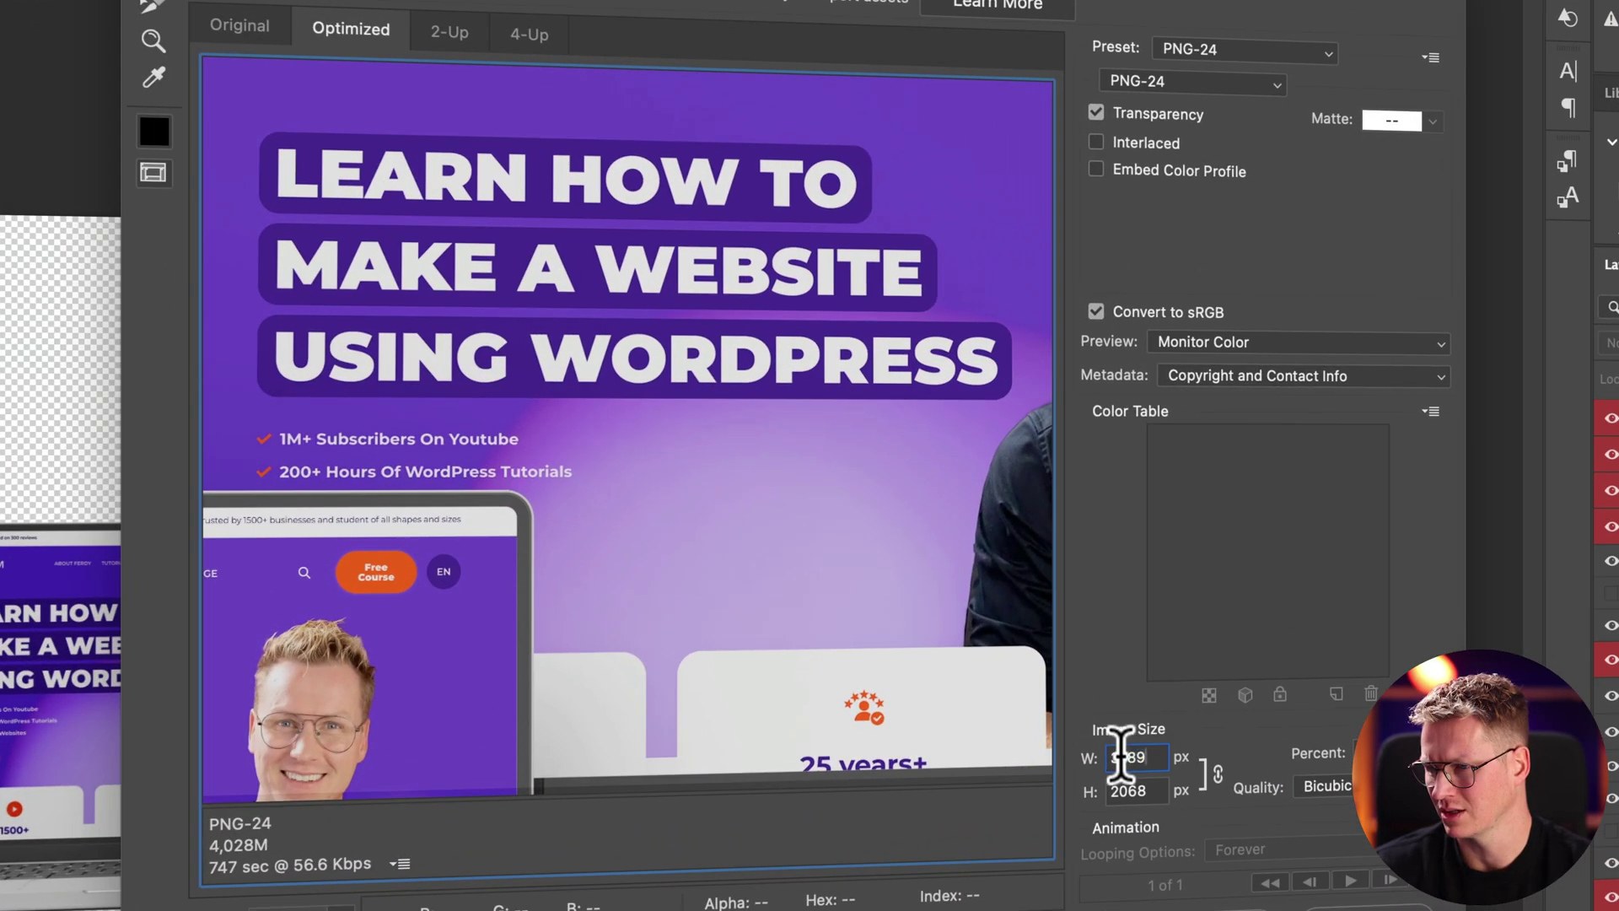
{"action": "double_click", "coordinate": [1112, 671]}
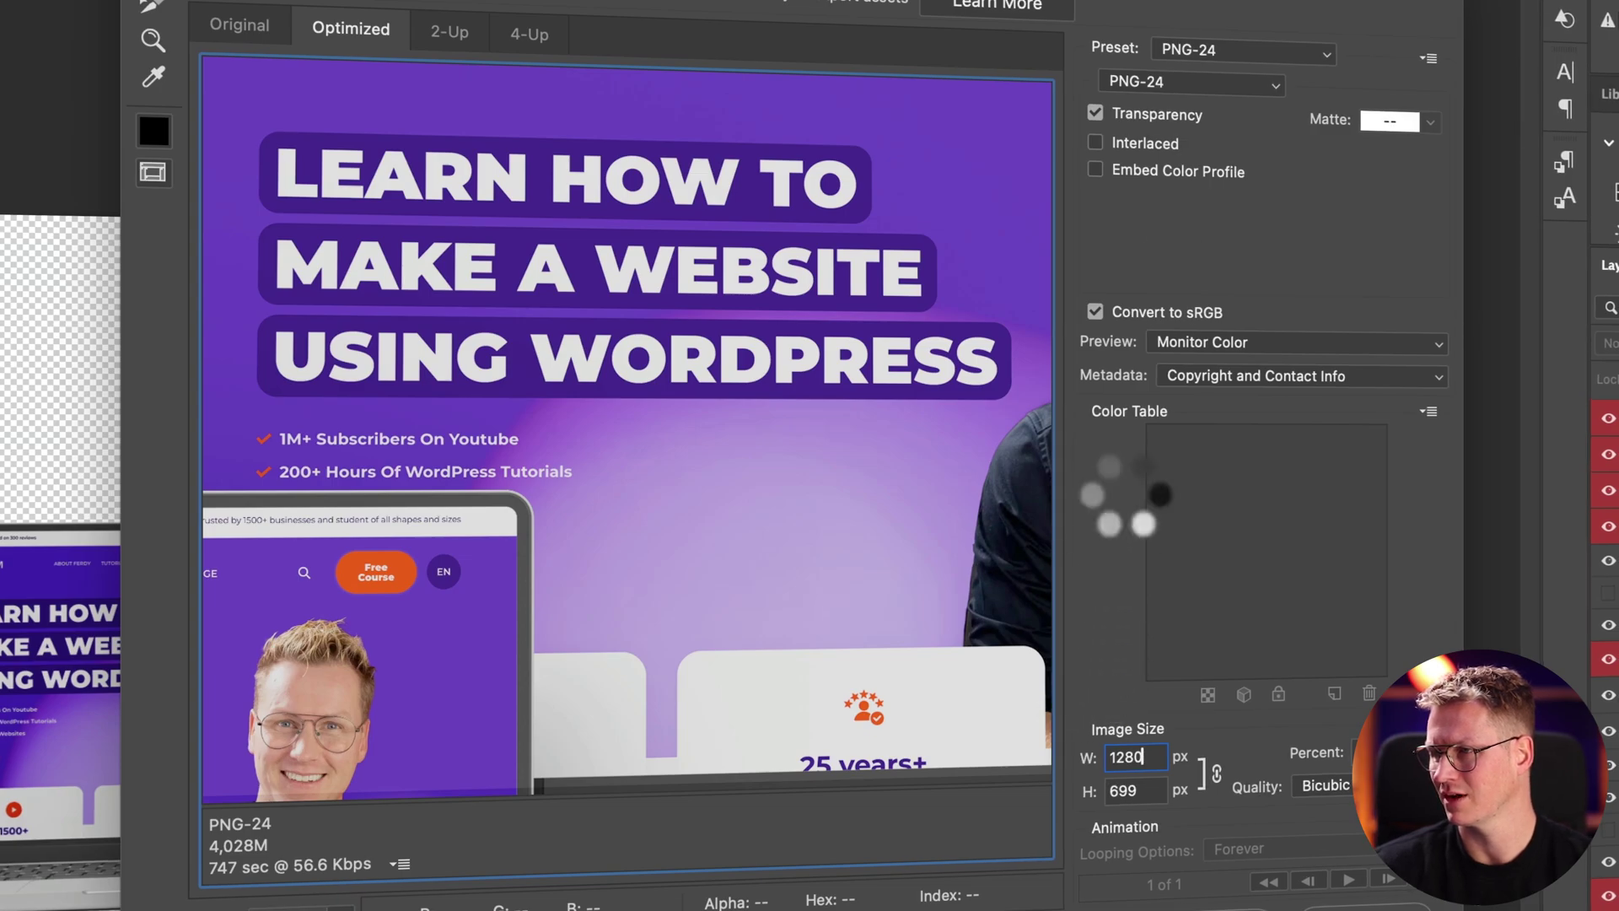
{"action": "key", "text": "Tab"}
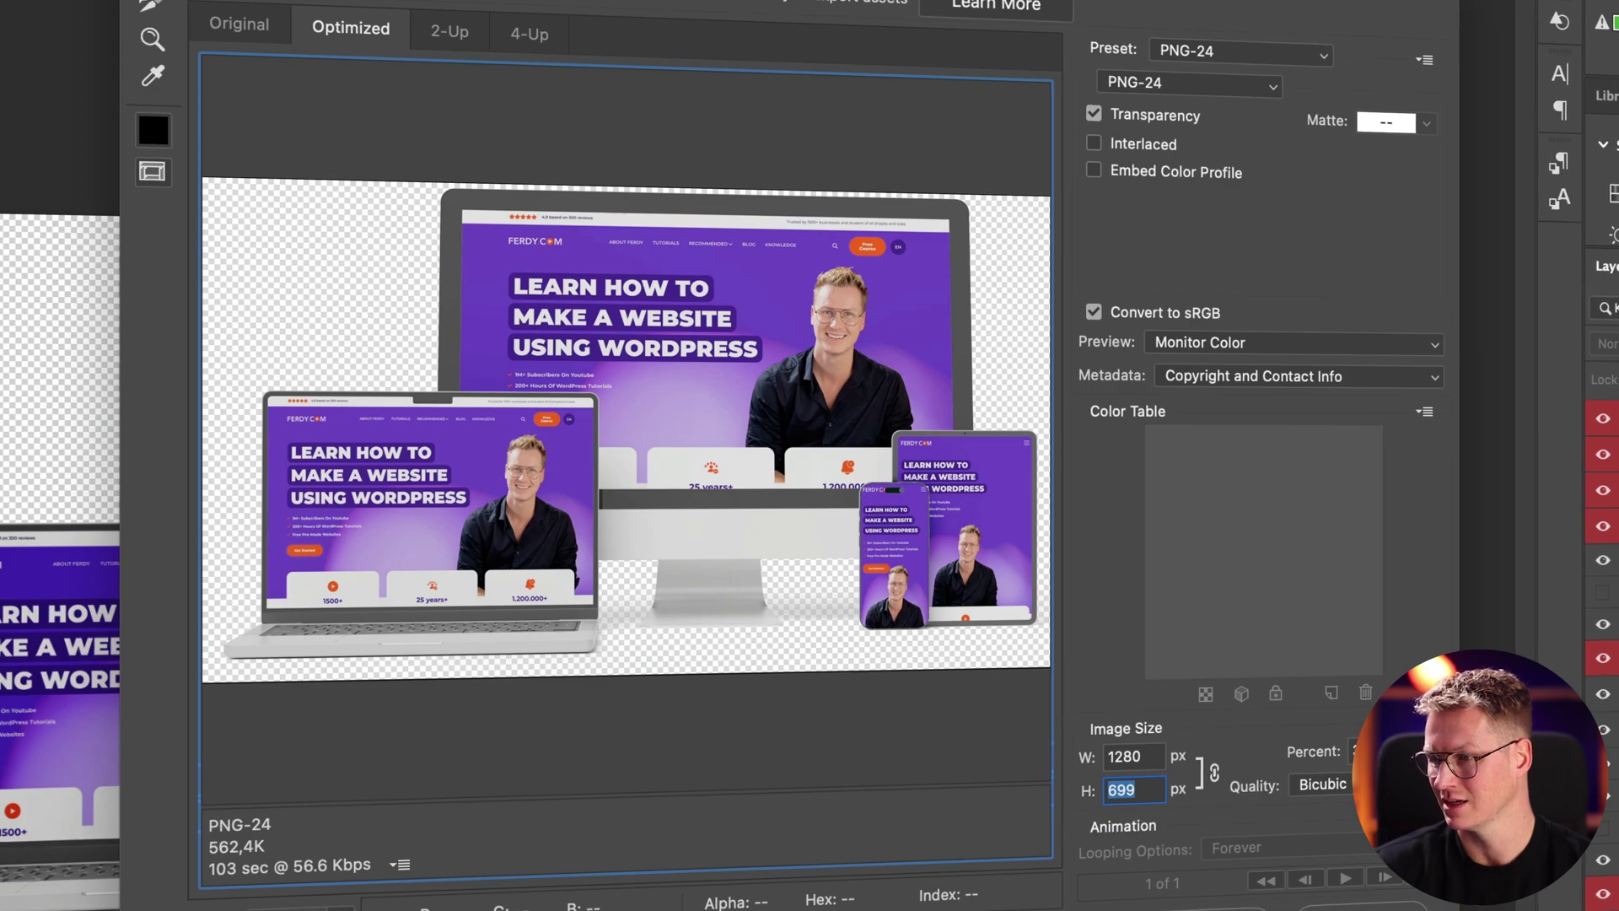
{"action": "left_click", "coordinate": [1025, 906]}
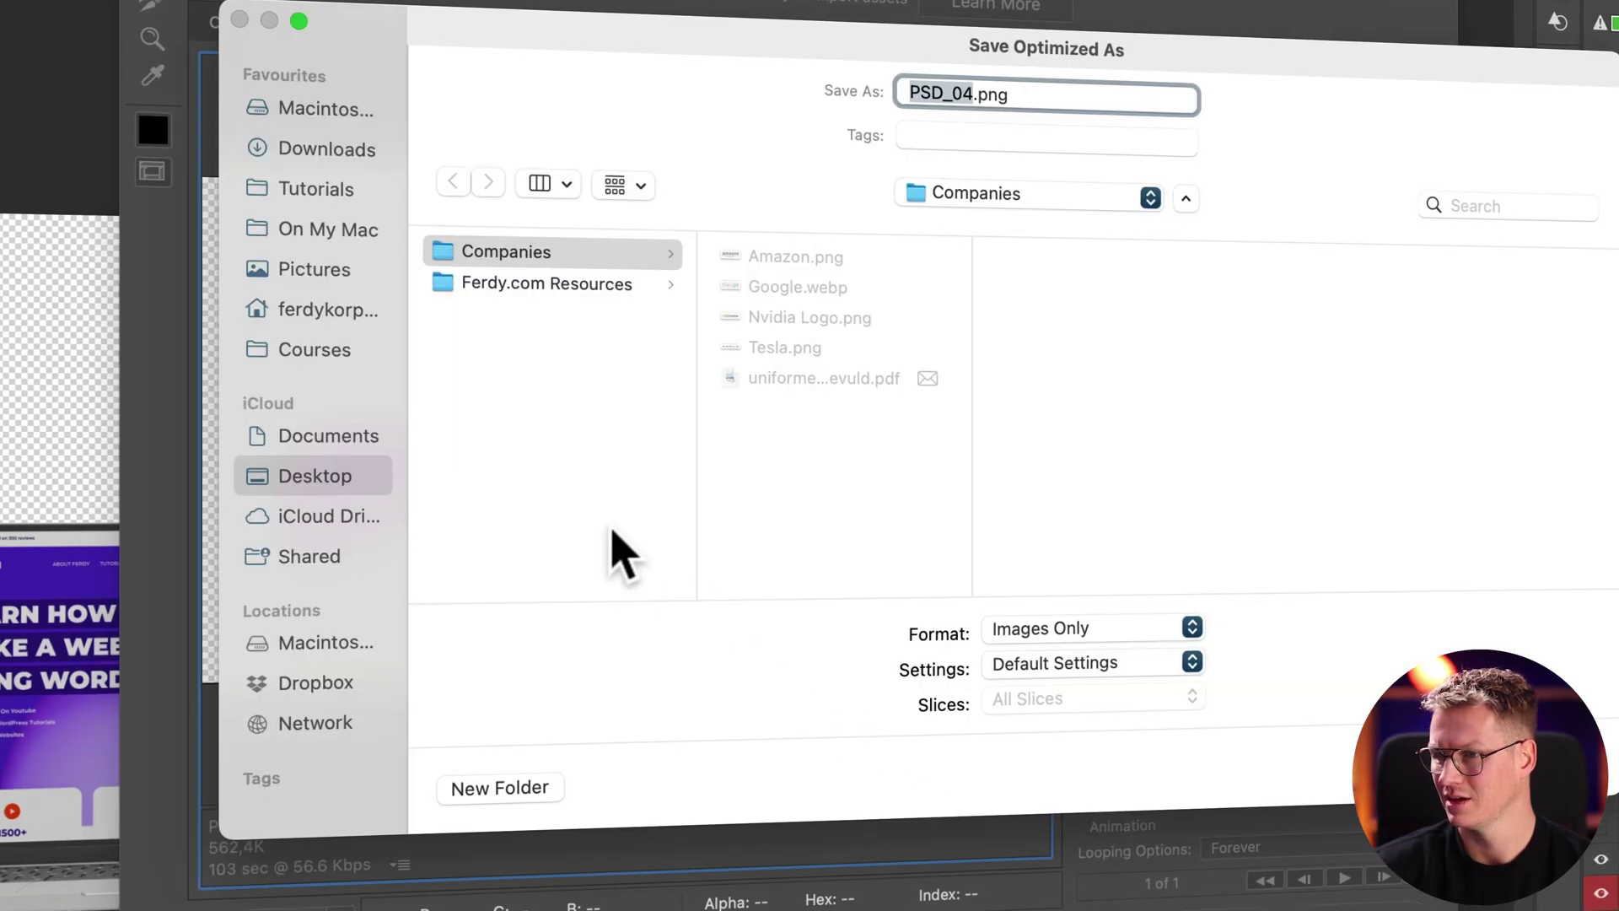
Step: Save the PNG as 'Ferdy Com Web Devine Amsterdam Web Design' in the Companies folder
{"action": "type", "text": "Ferdy Com Web Dev"}
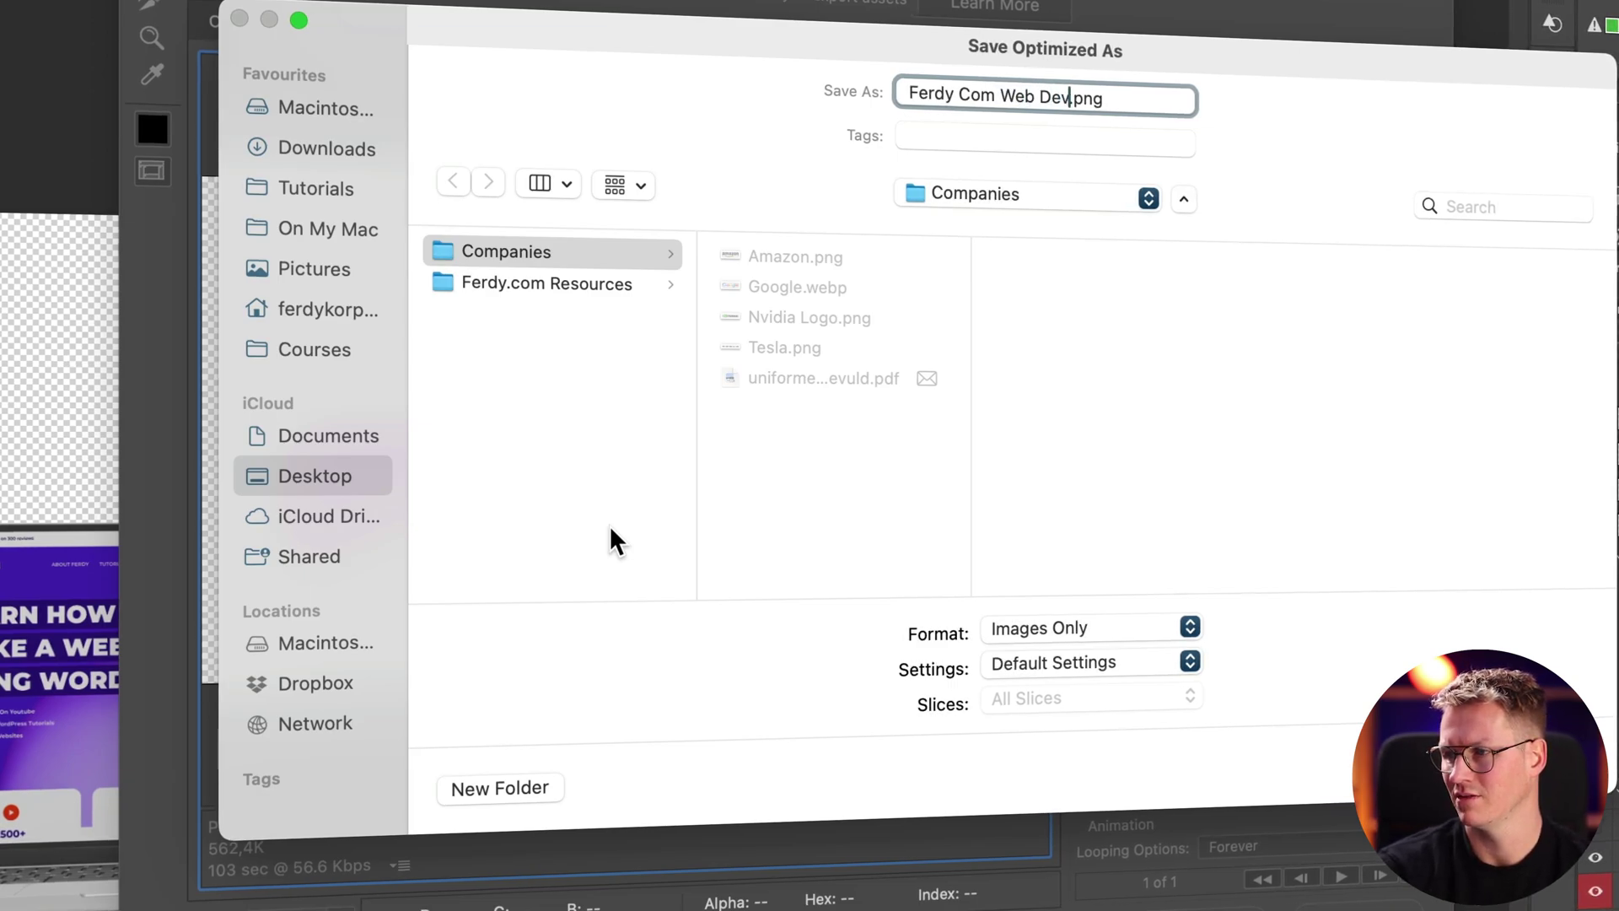
{"action": "type", "text": "ine Amsterdam"}
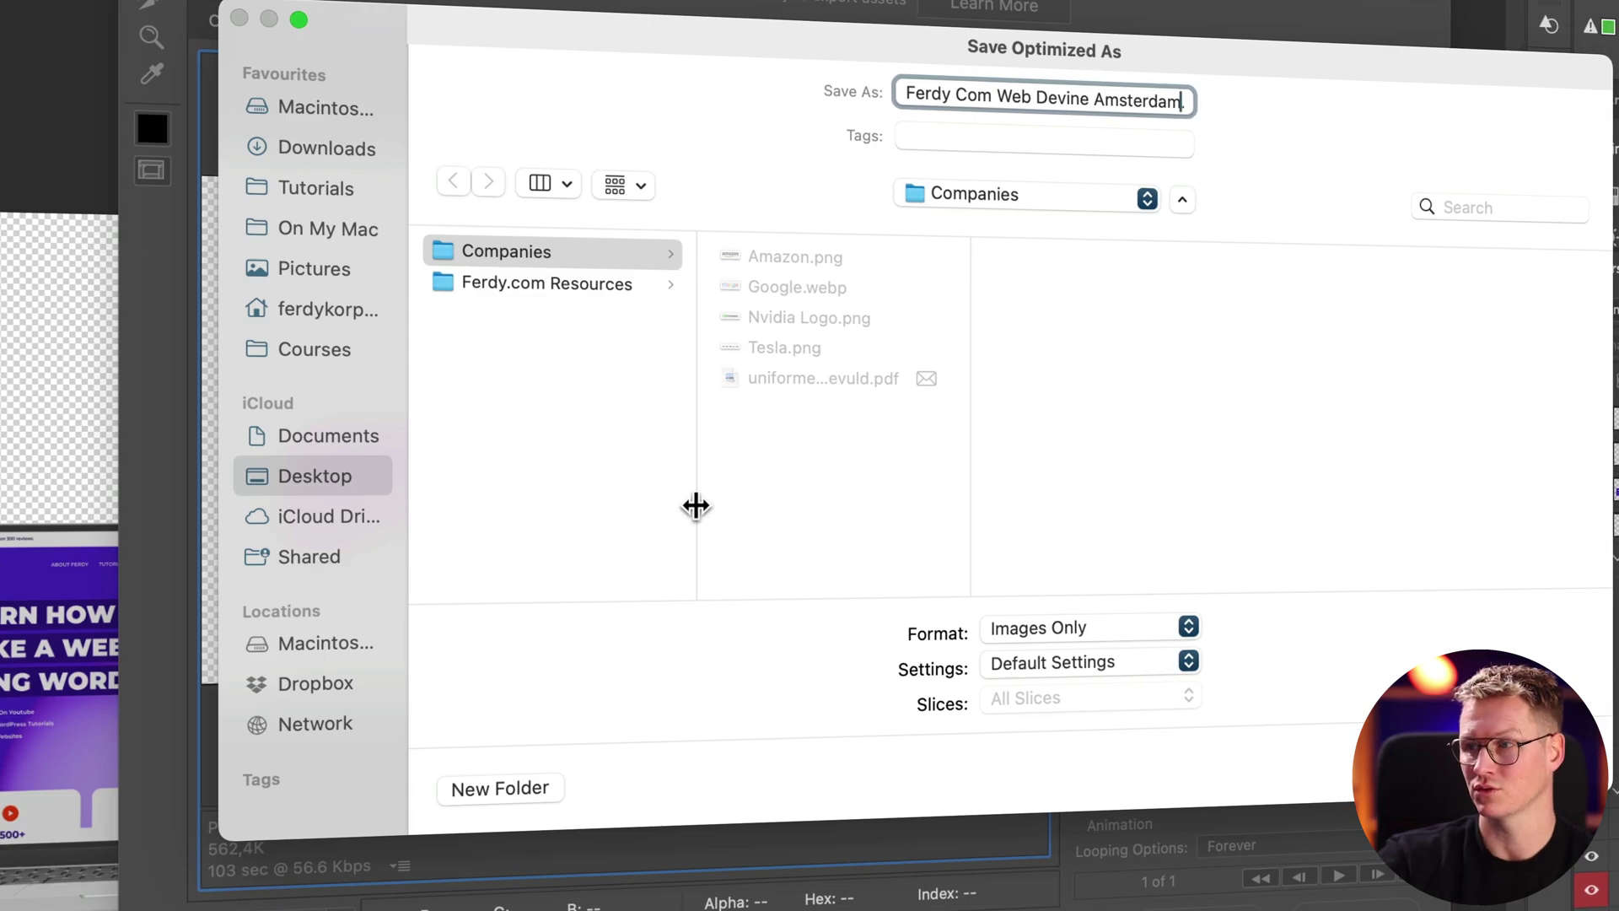
{"action": "type", "text": " Web Design.p"}
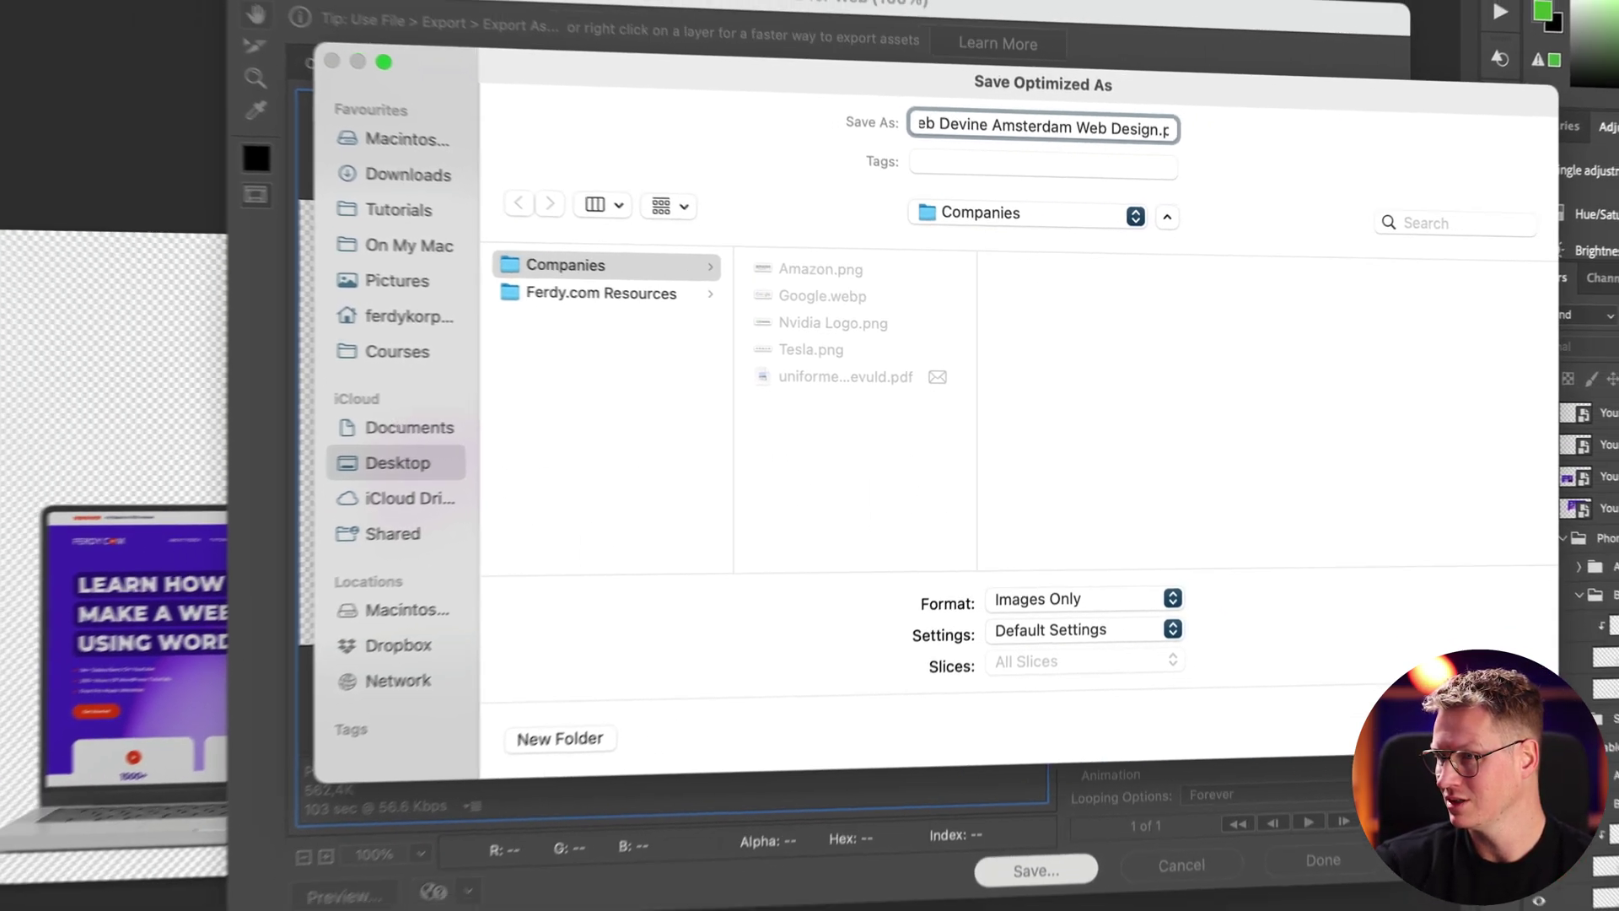
{"action": "key", "text": "Return"}
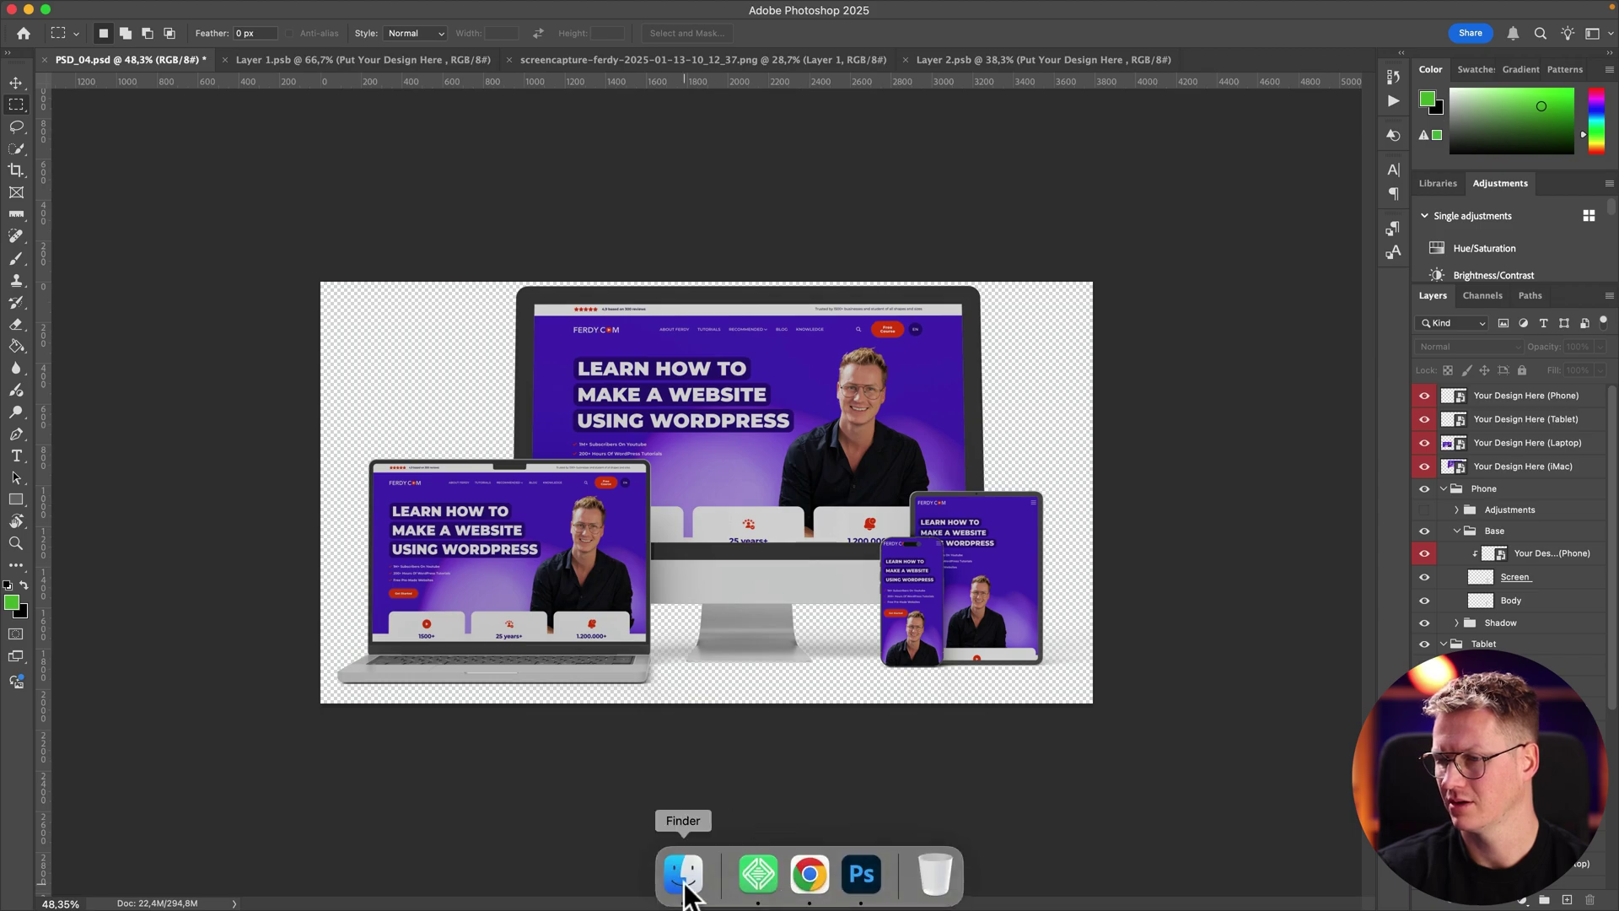
Step: Quick Look the 577 KB Ferdy-Com-Web-Devine-Amsterdam-Web-Design.png on the Desktop, then go back to Chrome
{"action": "left_click", "coordinate": [683, 877]}
{"action": "left_click", "coordinate": [398, 301]}
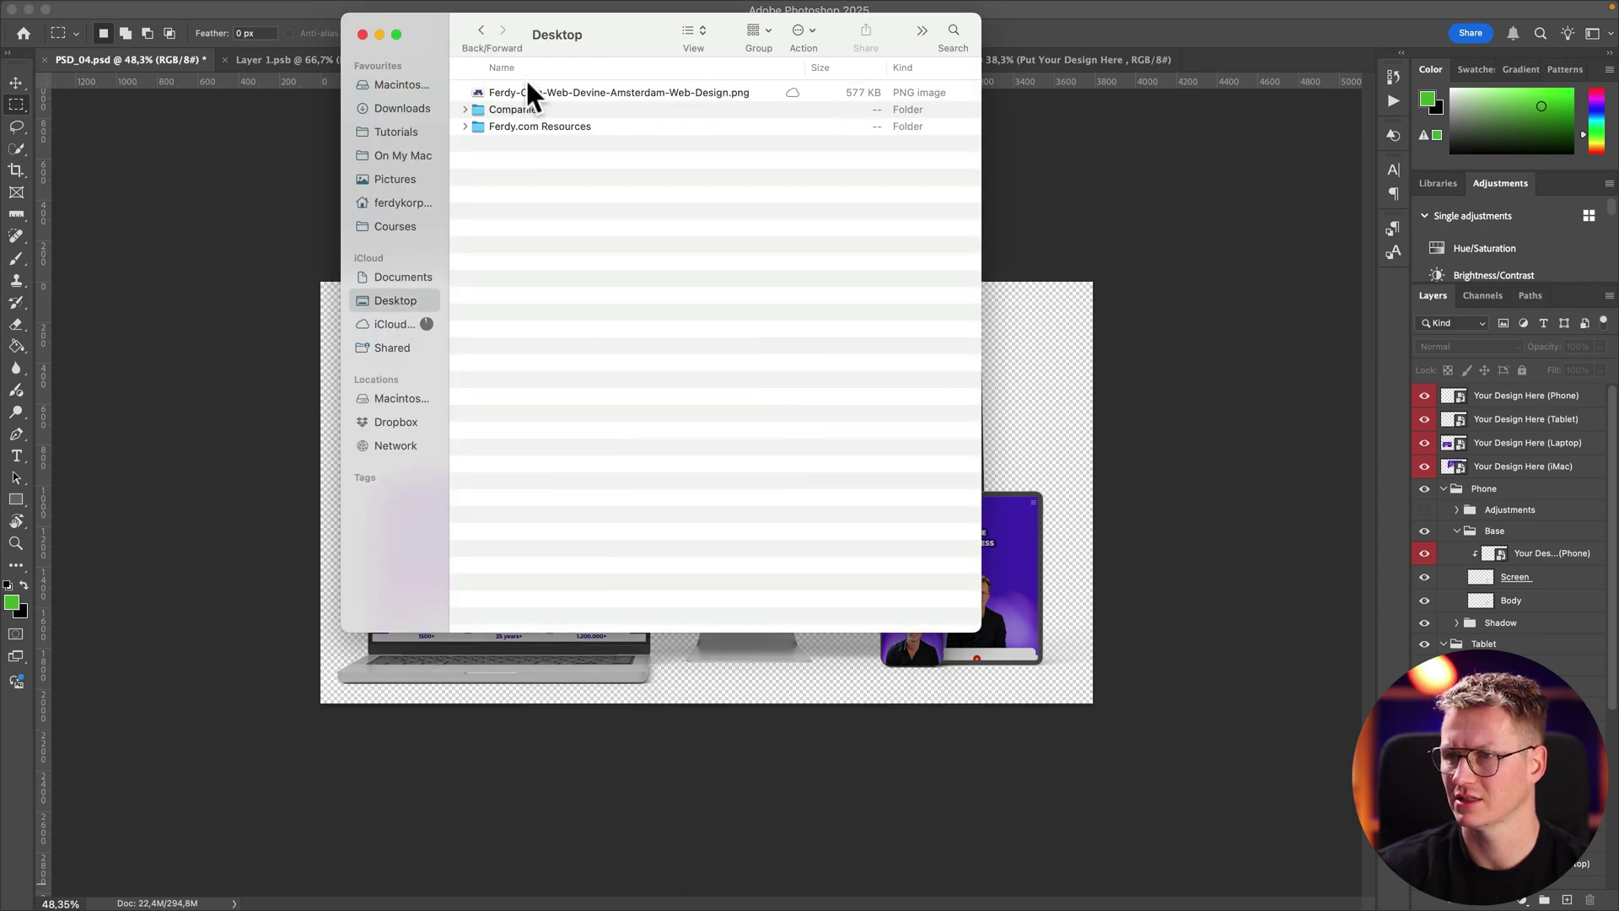
{"action": "left_click", "coordinate": [529, 88]}
{"action": "key", "text": "space"}
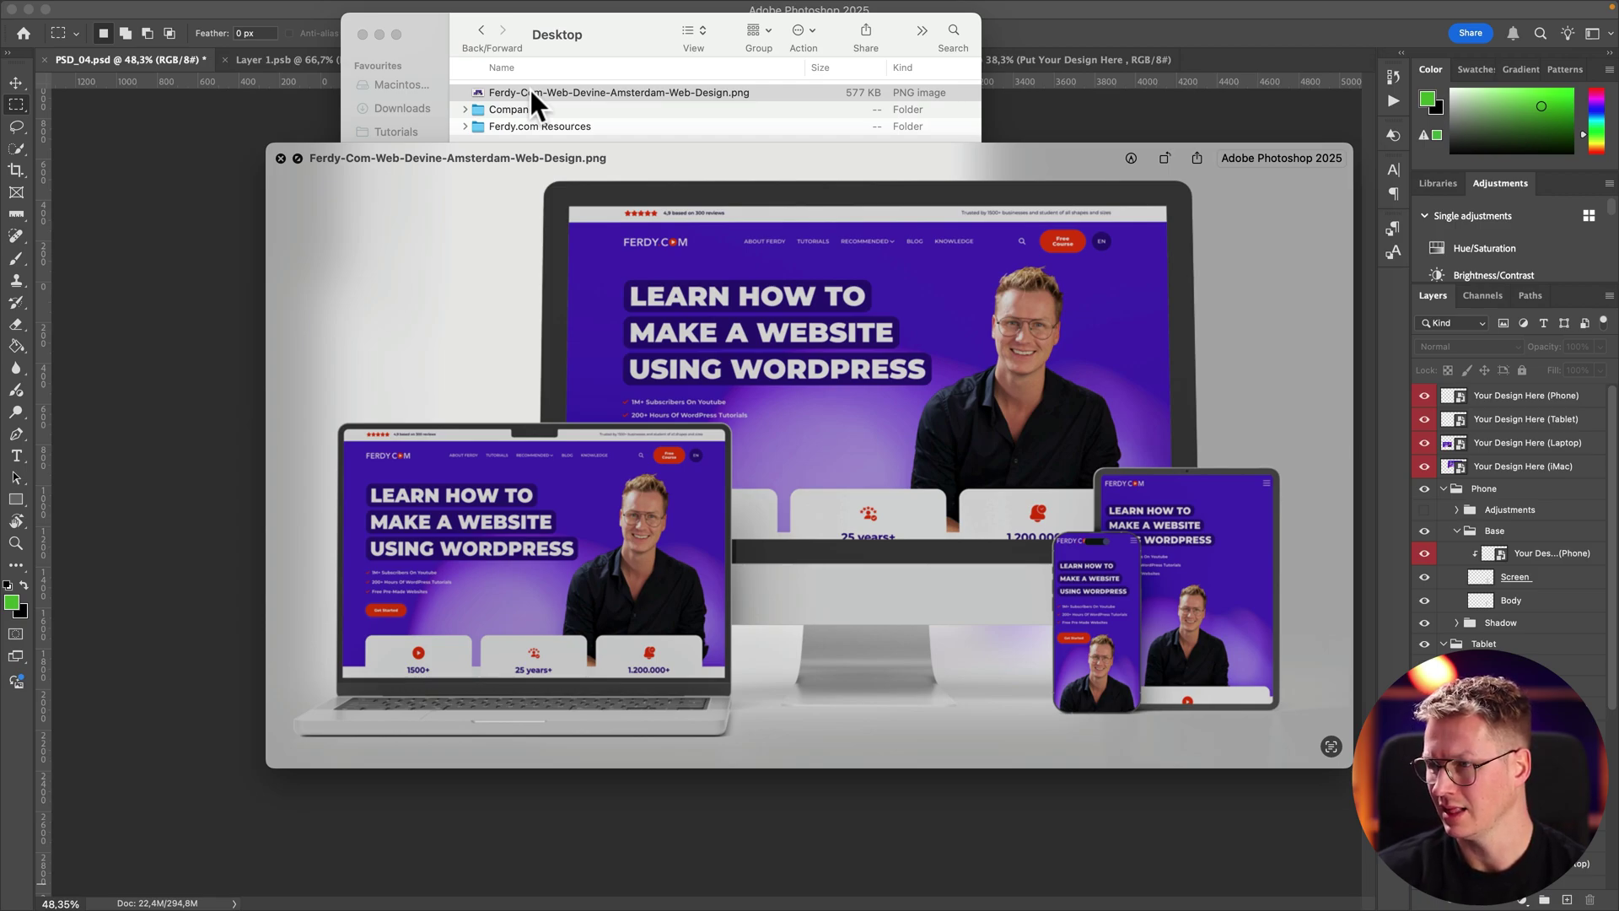
{"action": "key", "text": "space"}
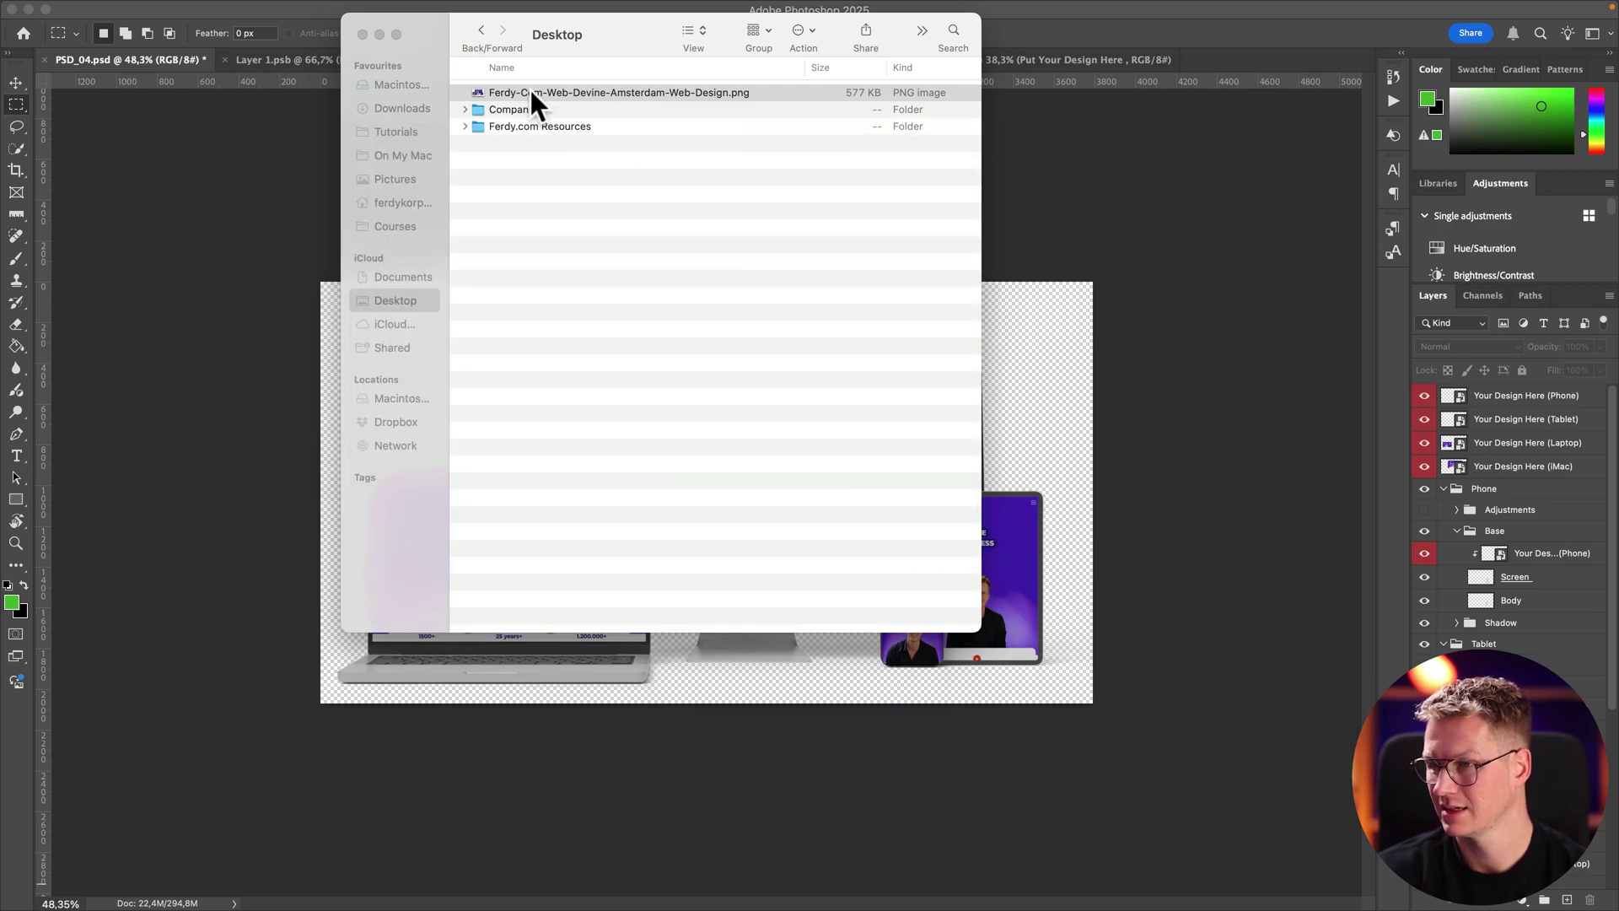
{"action": "left_click", "coordinate": [295, 184]}
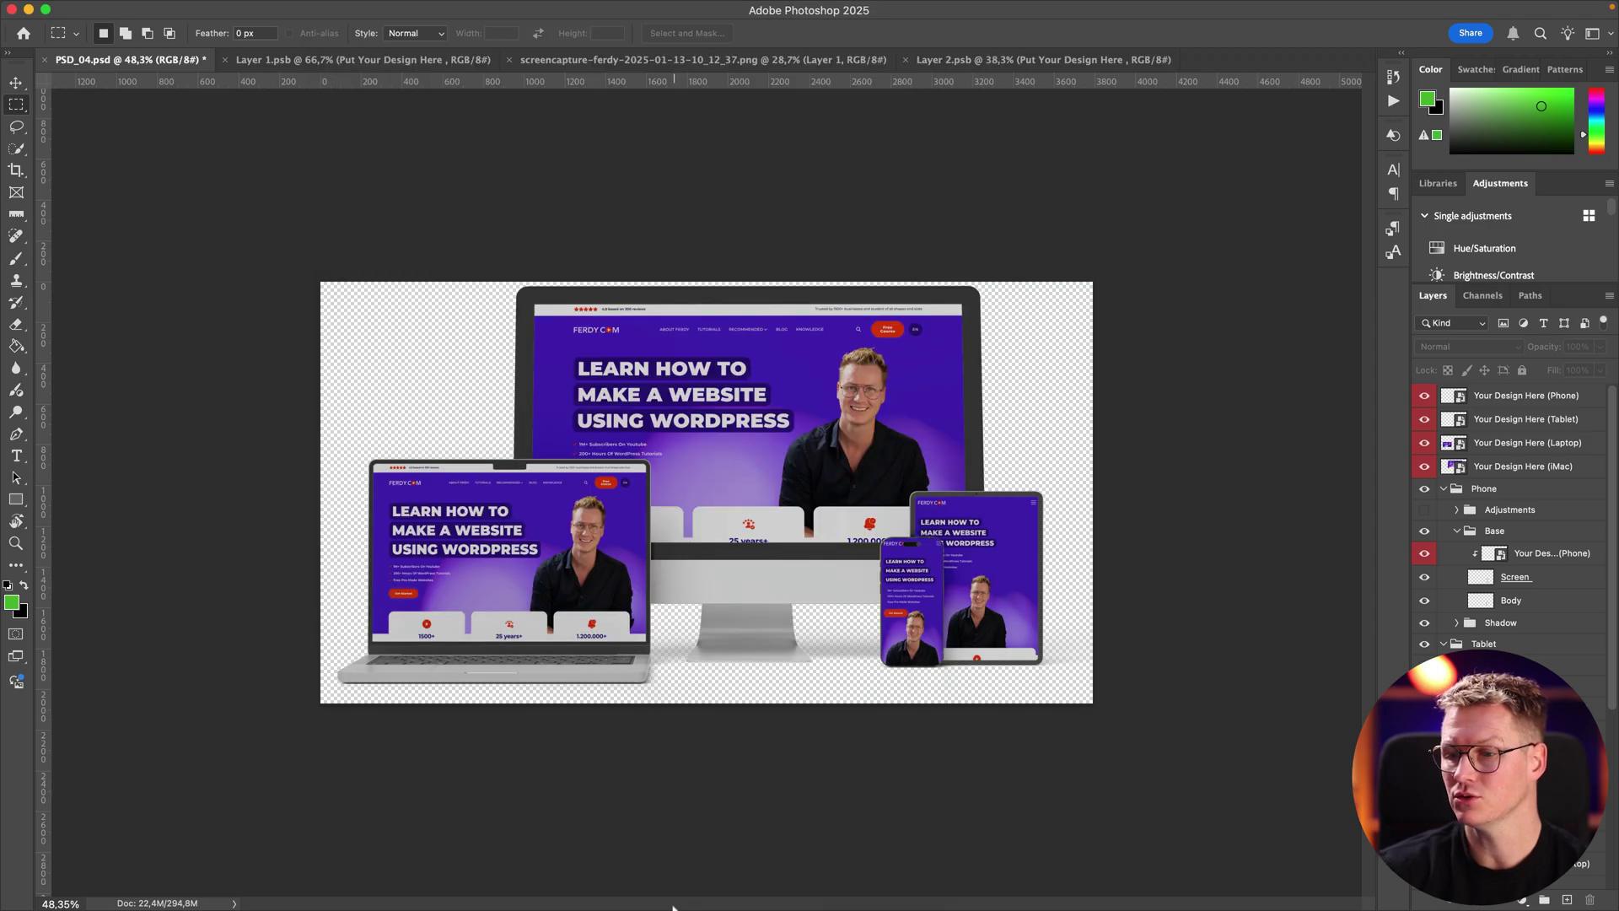
{"action": "left_click", "coordinate": [817, 874]}
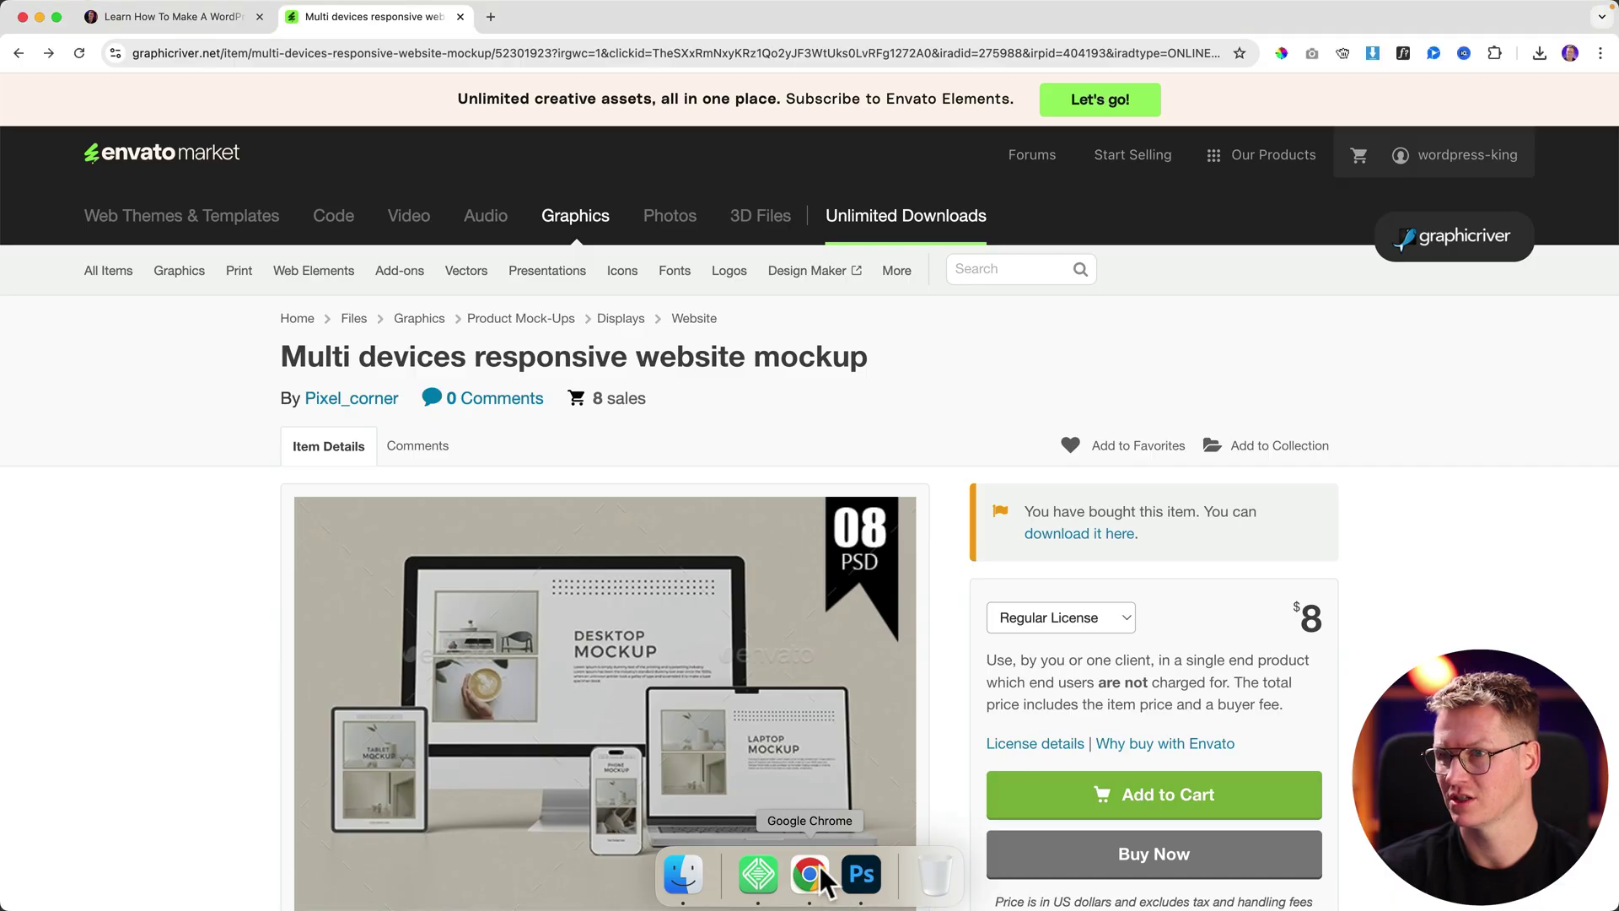
Step: Upload the mockup PNG from the Desktop to tinypng.com for compression
{"action": "left_click", "coordinate": [491, 17]}
{"action": "type", "text": "tiny"}
{"action": "key", "text": "Return"}
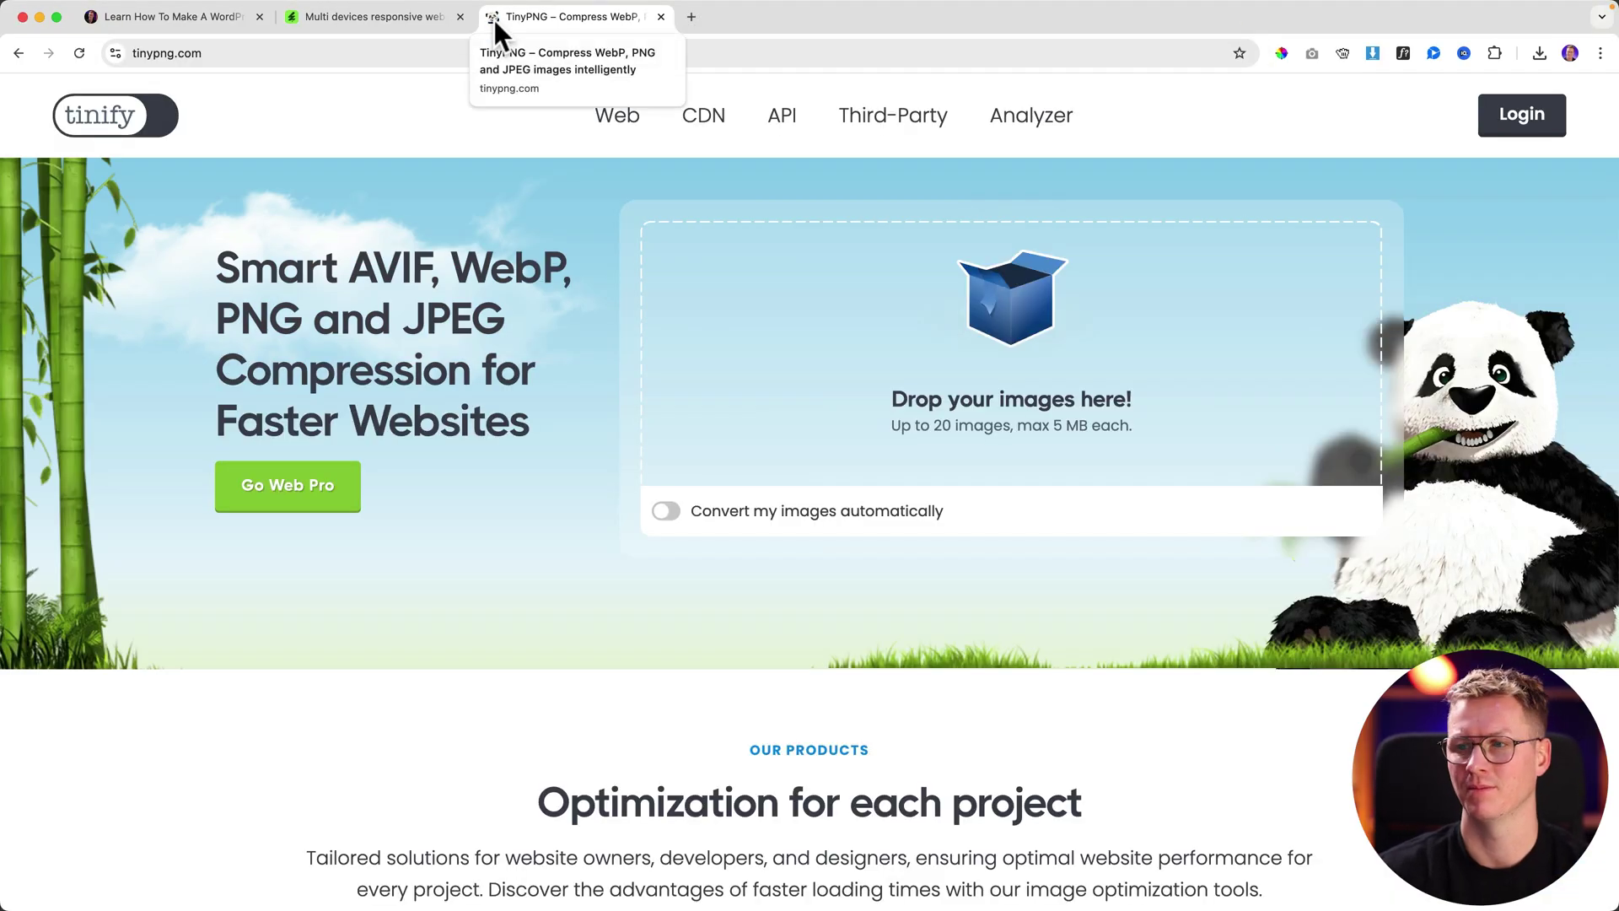
{"action": "left_click", "coordinate": [1002, 331]}
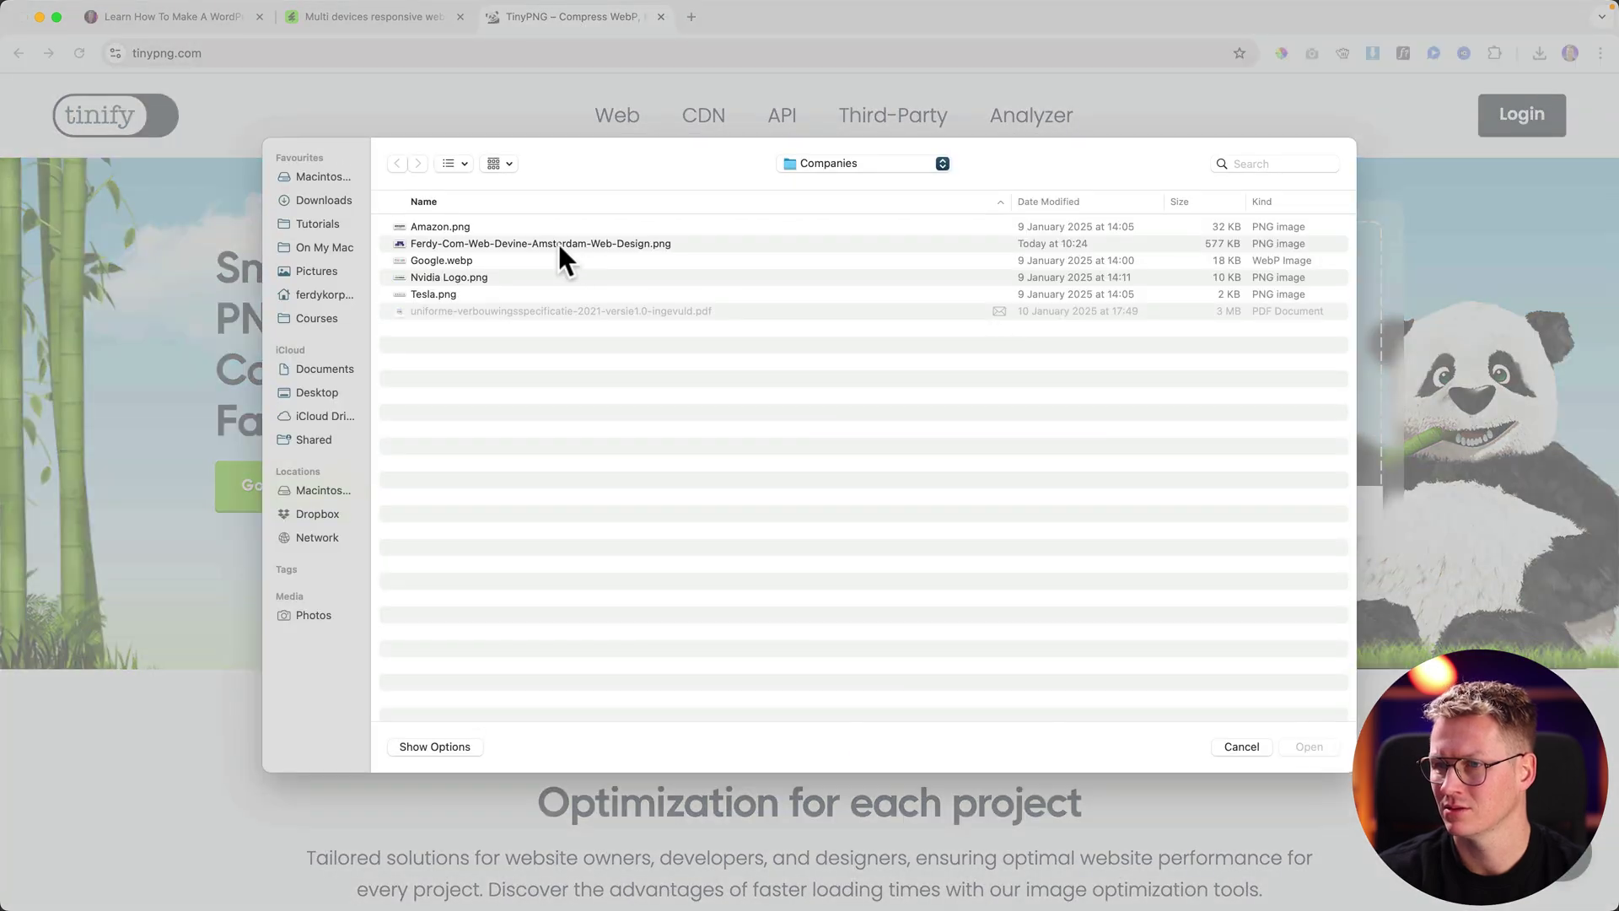
{"action": "left_click", "coordinate": [325, 392]}
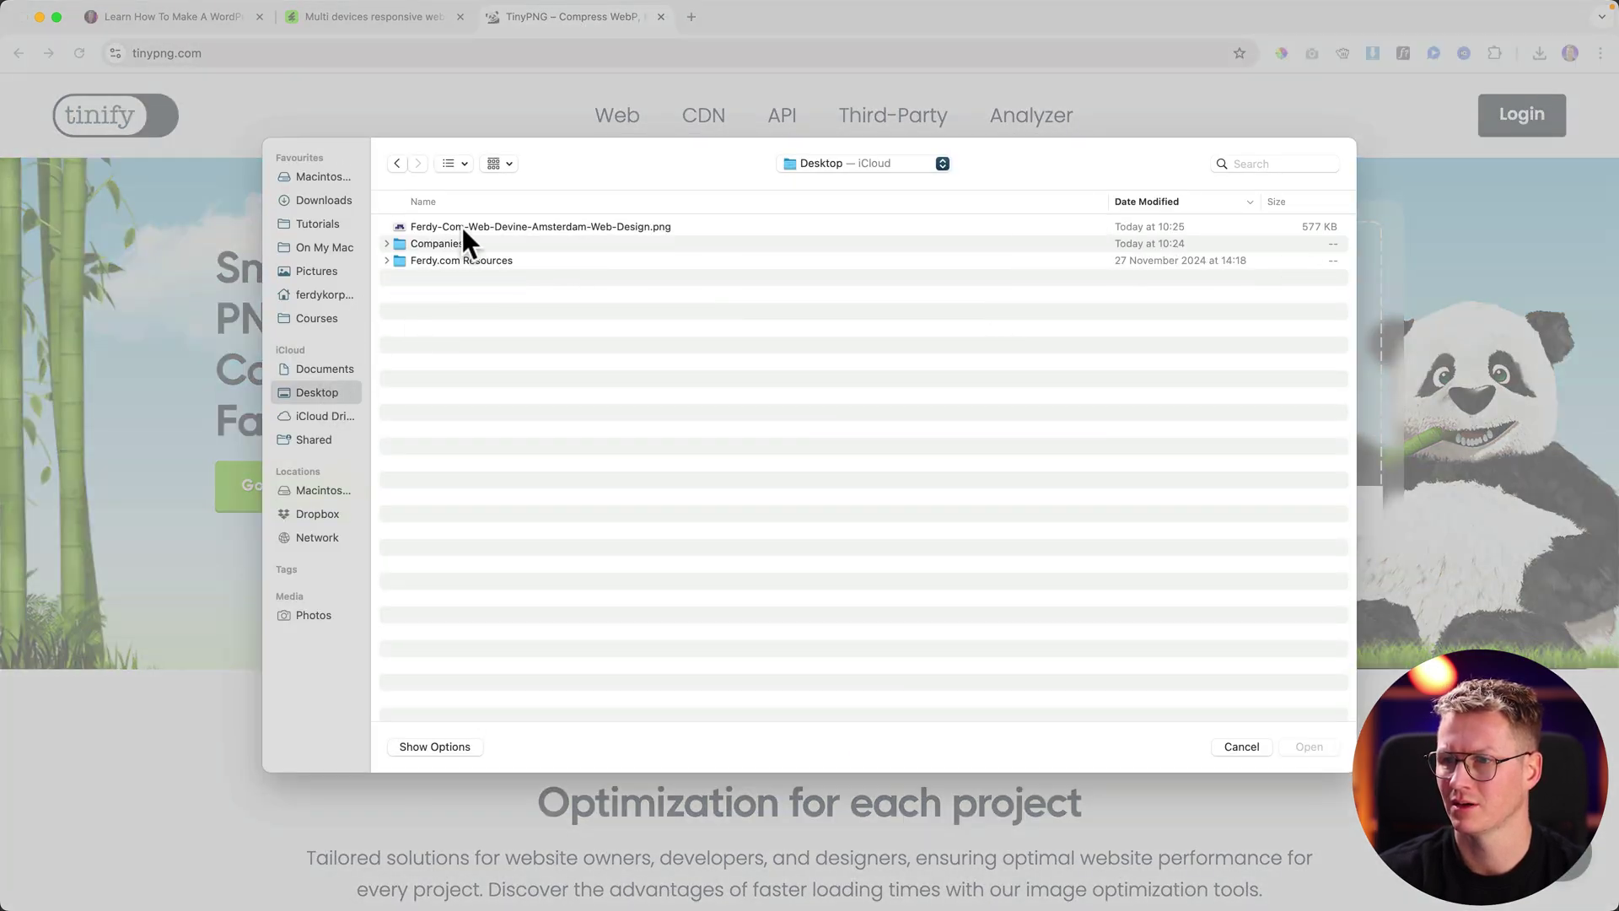
{"action": "double_click", "coordinate": [557, 227]}
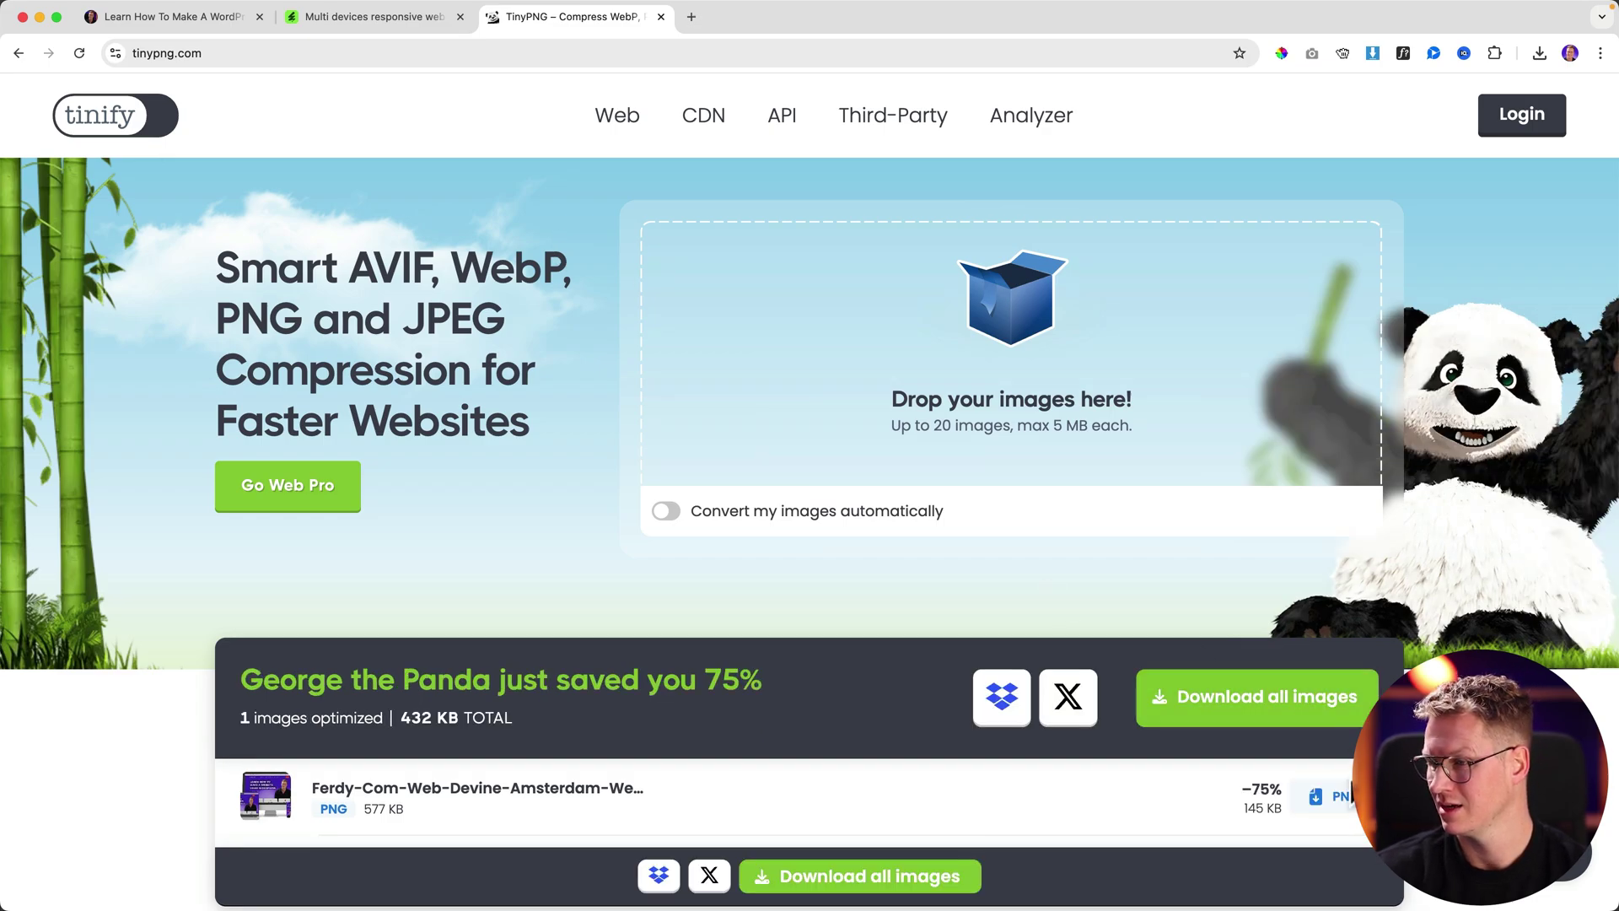
Step: Download the 145 KB compressed PNG and preview it in the Downloads folder
{"action": "left_click", "coordinate": [1339, 801]}
{"action": "mouse_move", "coordinate": [1431, 101]}
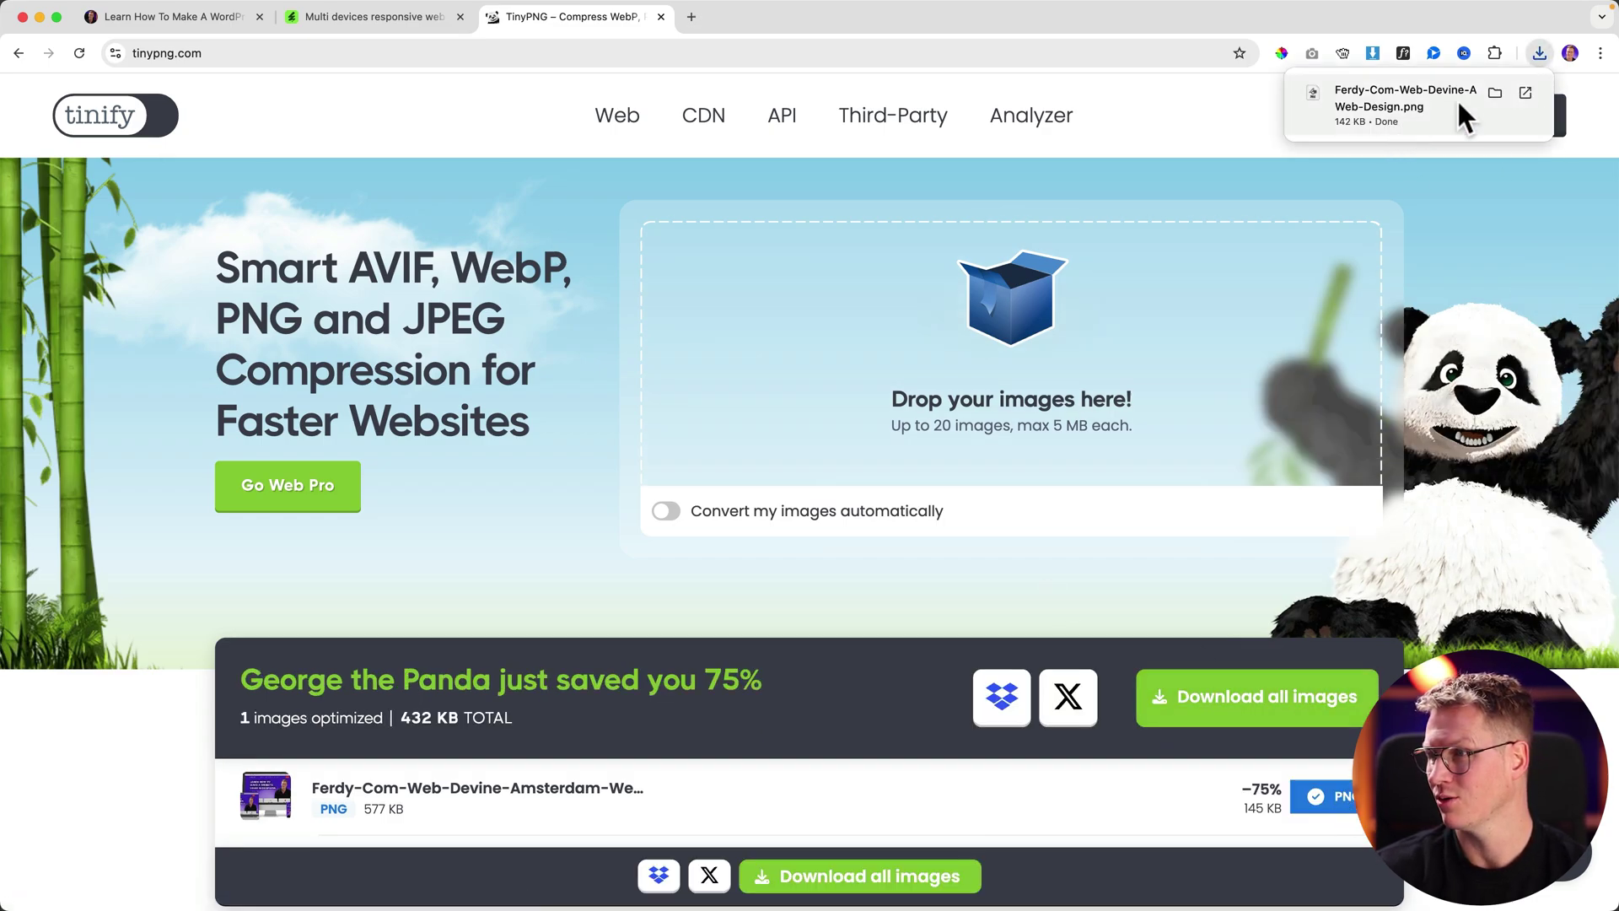
{"action": "left_click", "coordinate": [1495, 92]}
{"action": "key", "text": "space"}
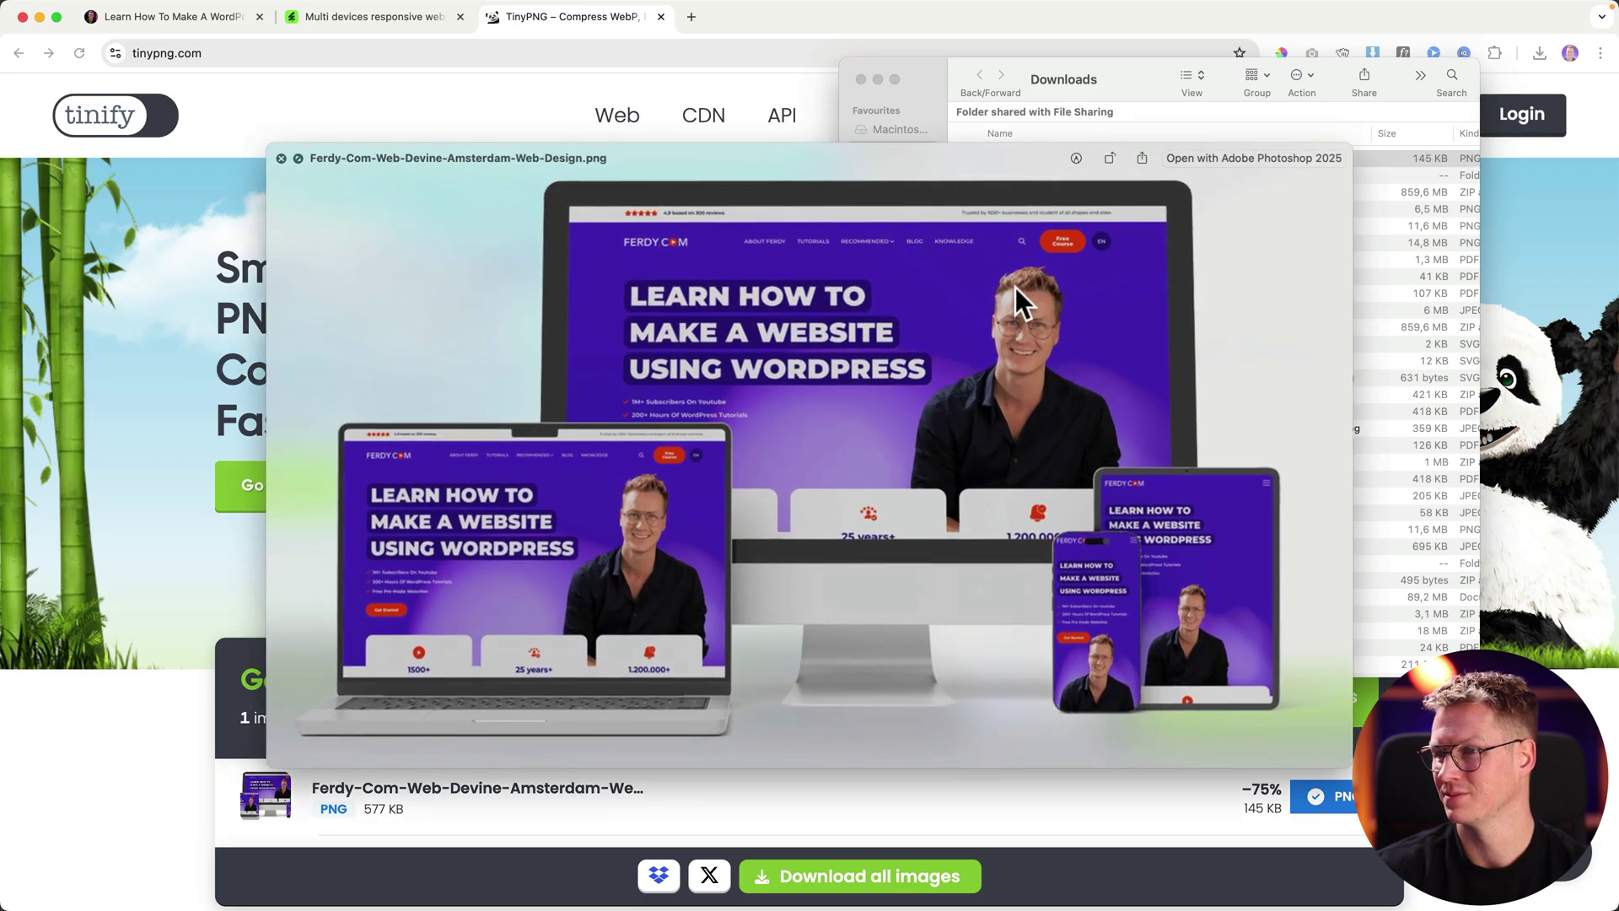
{"action": "key", "text": "space"}
{"action": "left_click", "coordinate": [692, 16]}
Step: Open the wearewebdevine.com WordPress admin, visit the site, and edit the homepage with Elementor
{"action": "type", "text": "we"}
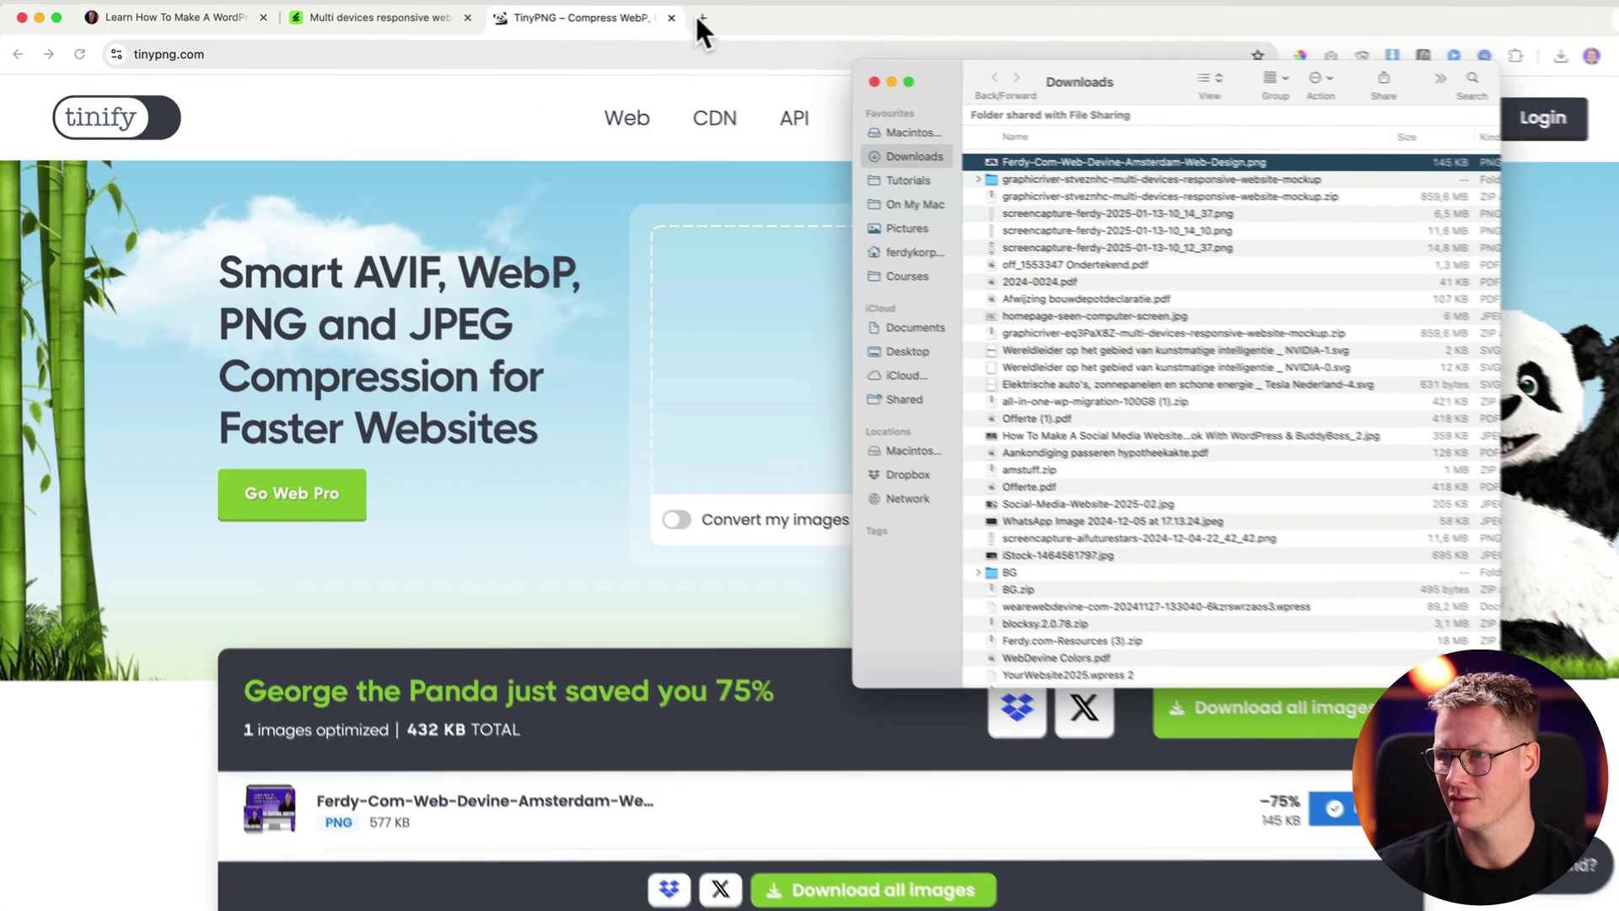
{"action": "key", "text": "Right"}
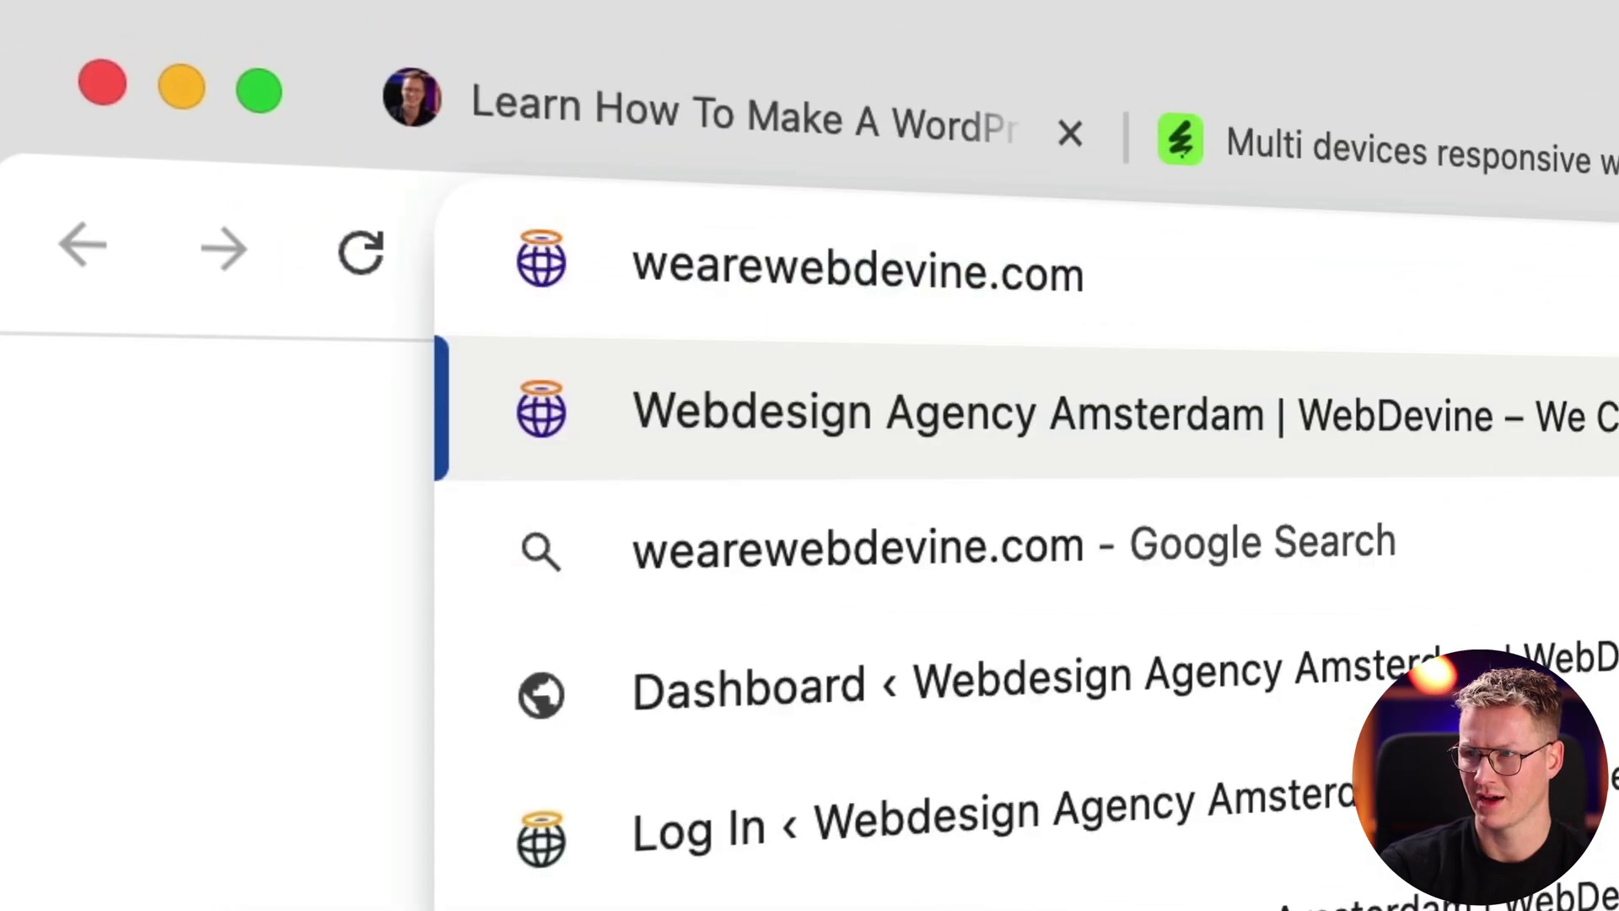
{"action": "key", "text": "Down"}
{"action": "key", "text": "Down"}
{"action": "key", "text": "Return"}
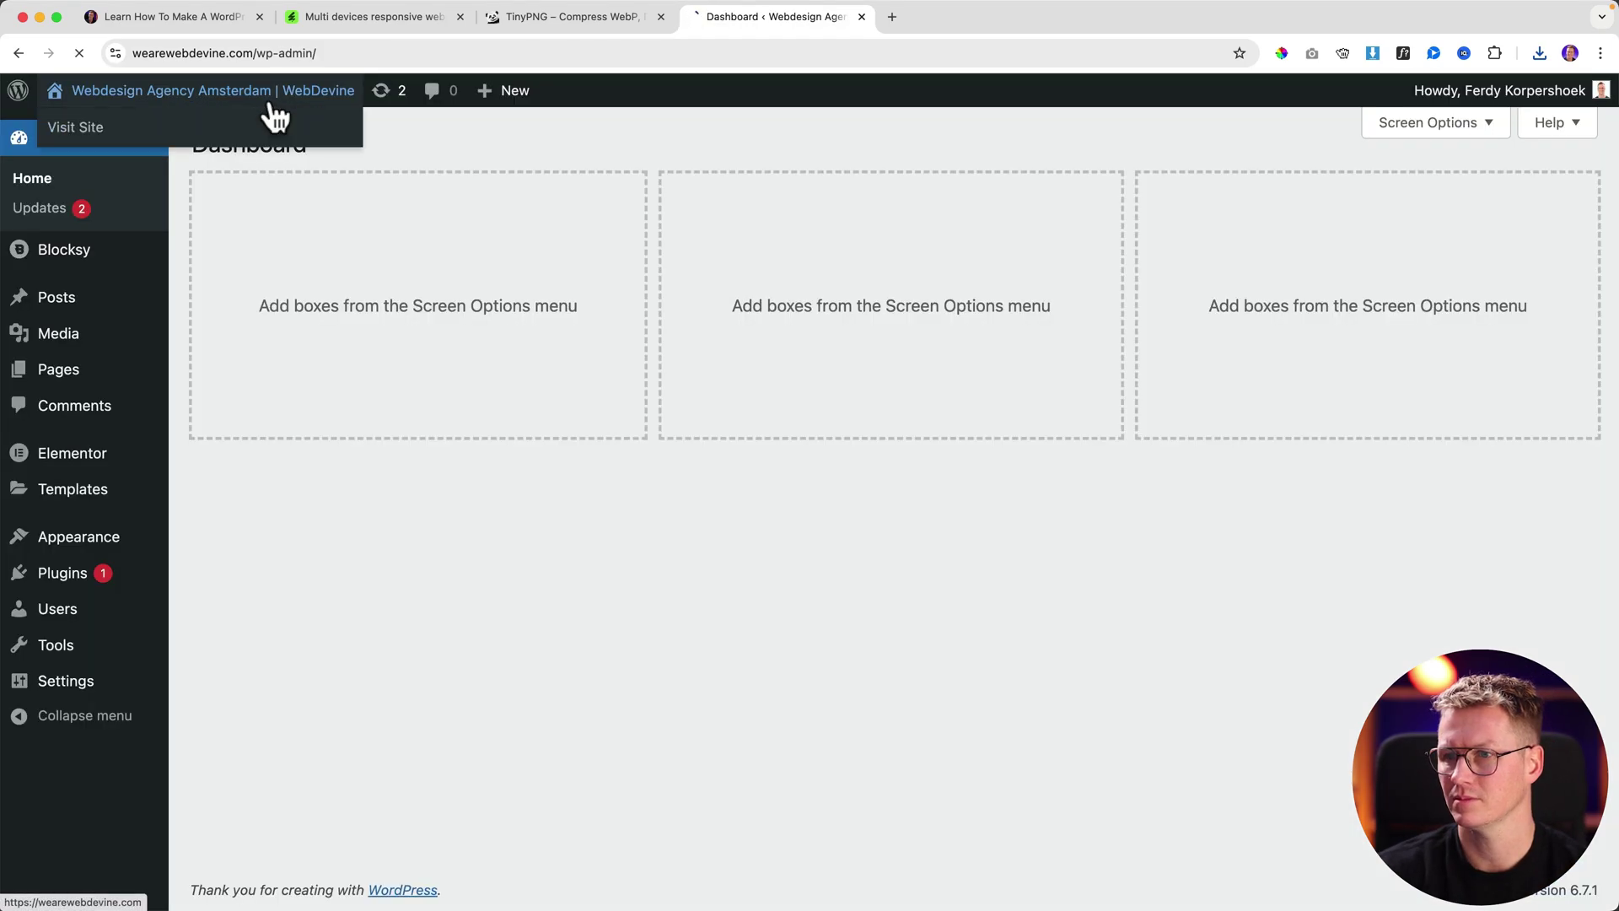
{"action": "left_click", "coordinate": [271, 115]}
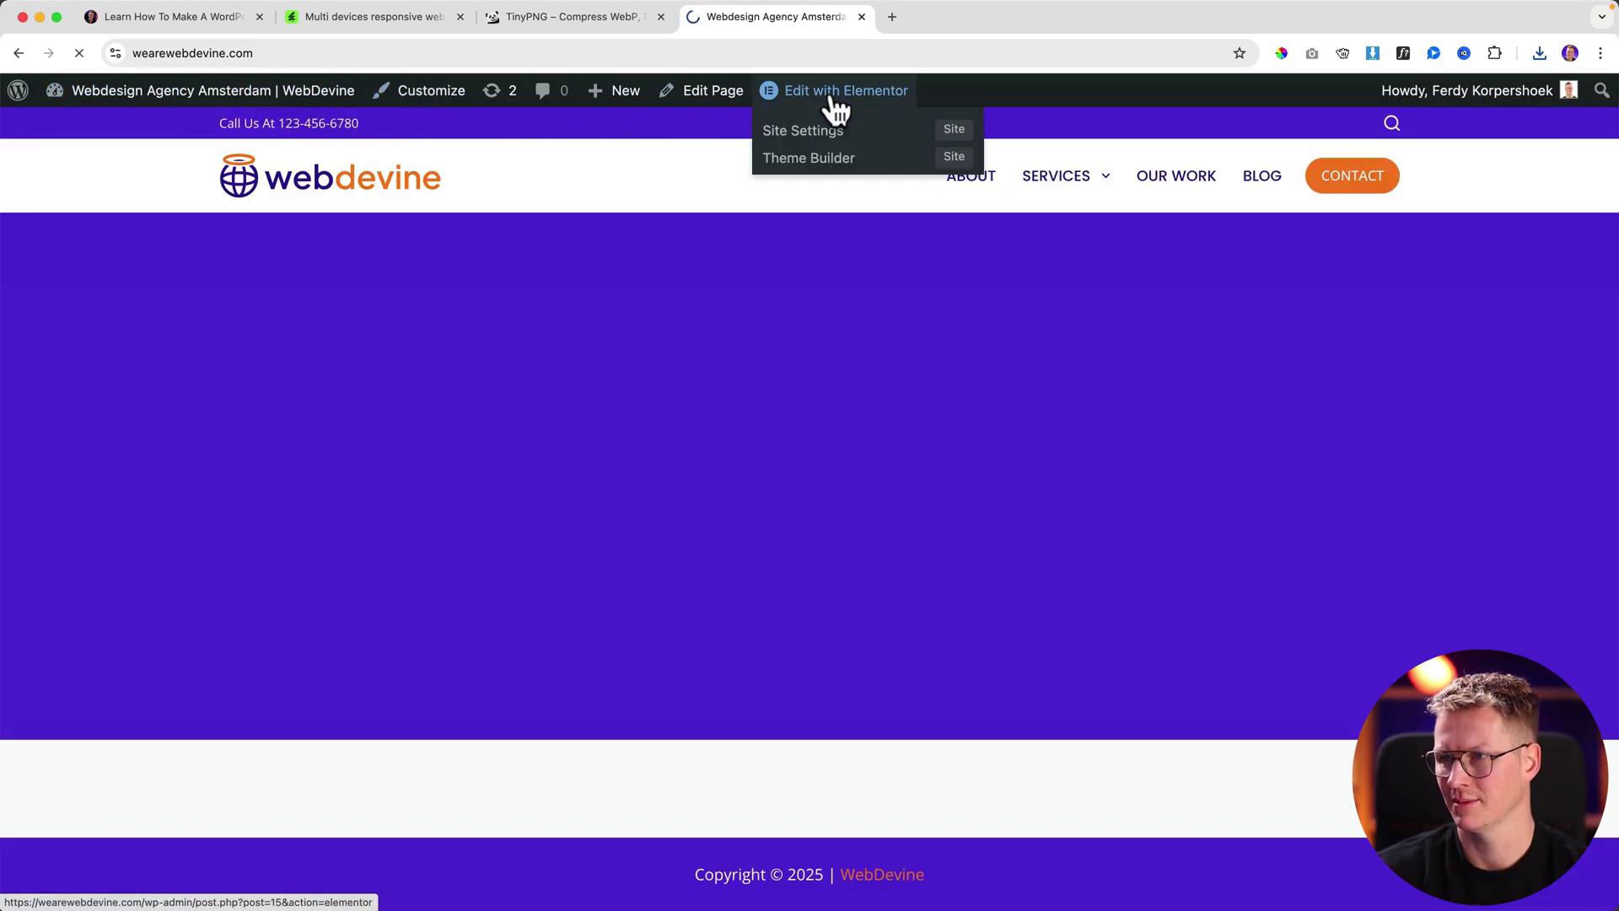
{"action": "left_click", "coordinate": [832, 97]}
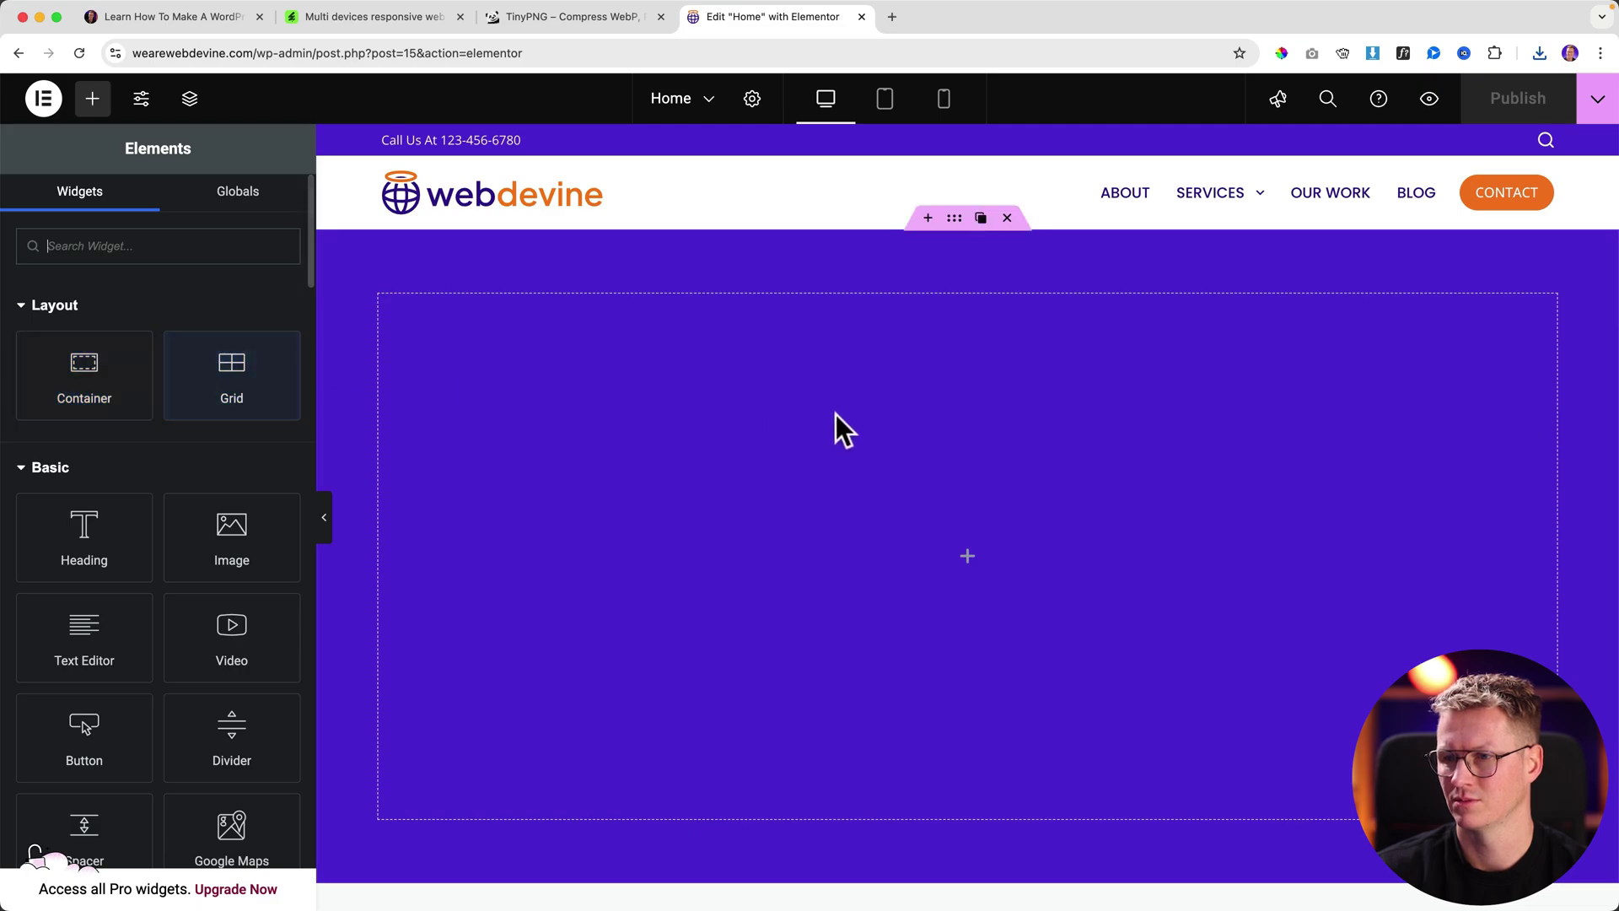
Step: Upload the compressed mockup PNG from Downloads as the purple hero container's background image
{"action": "left_click", "coordinate": [970, 243]}
{"action": "left_click", "coordinate": [153, 224]}
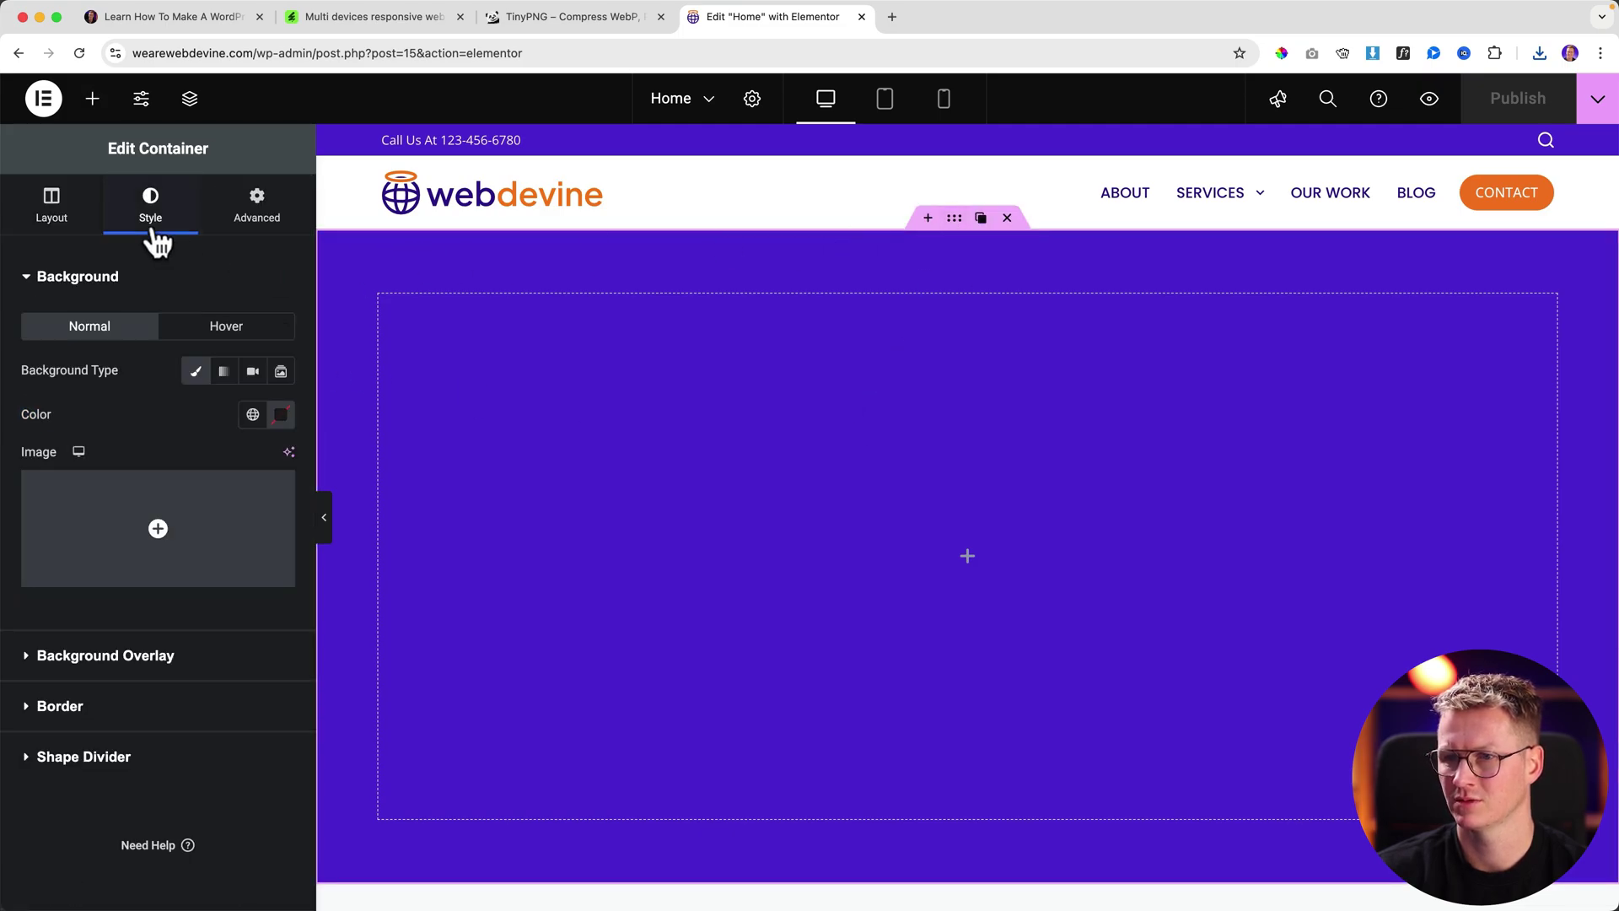
{"action": "left_click", "coordinate": [164, 520]}
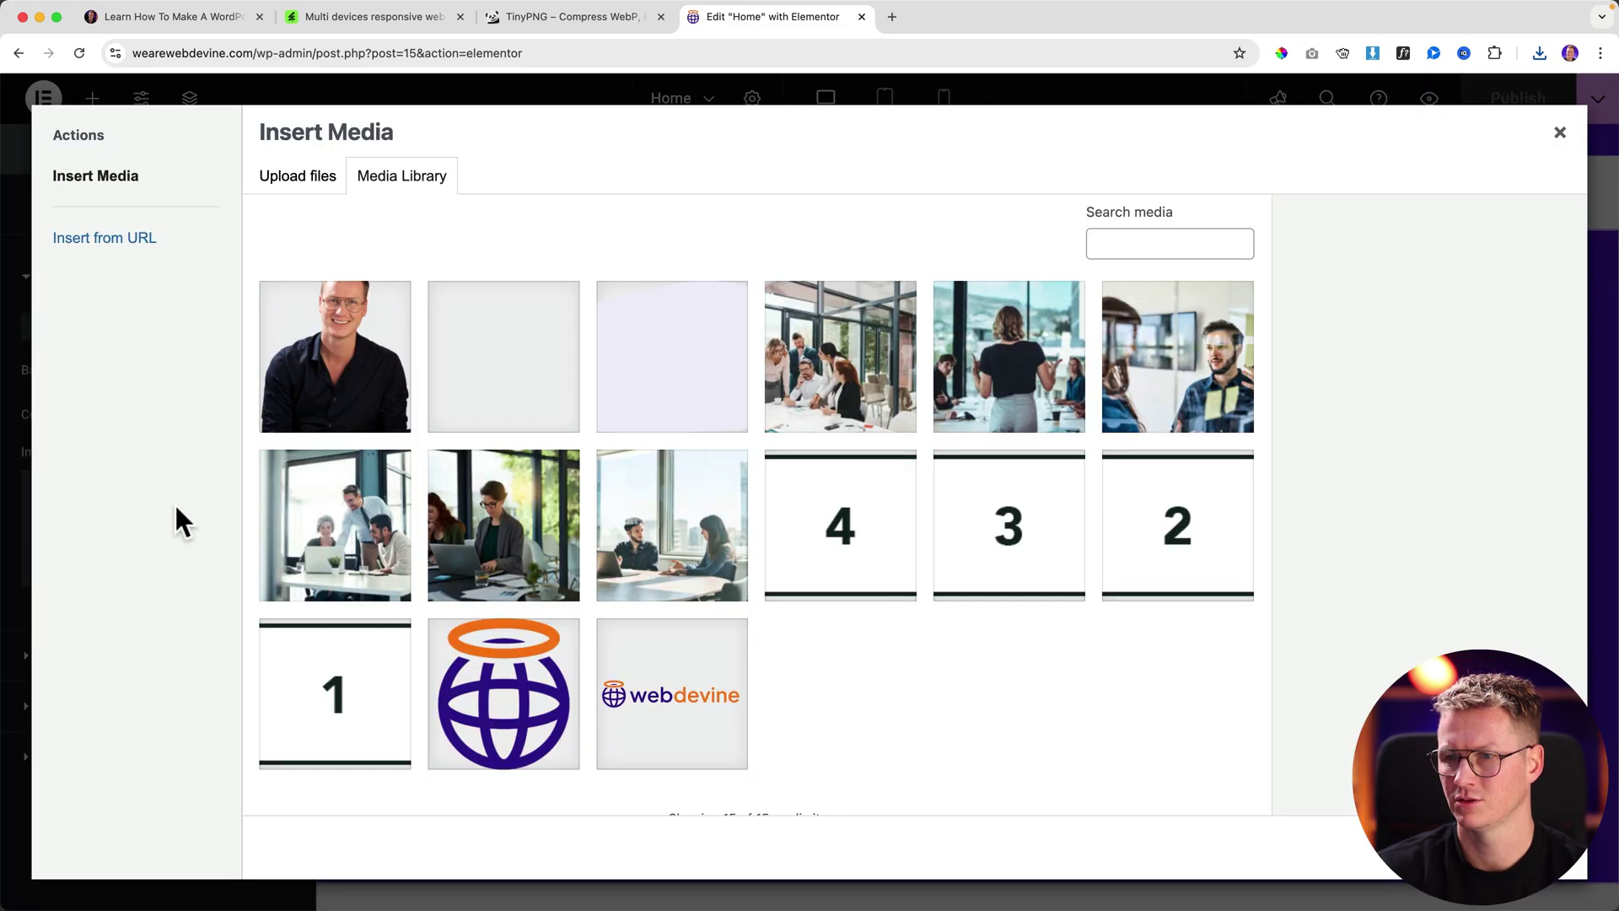
{"action": "left_click", "coordinate": [309, 194]}
{"action": "left_click", "coordinate": [897, 481]}
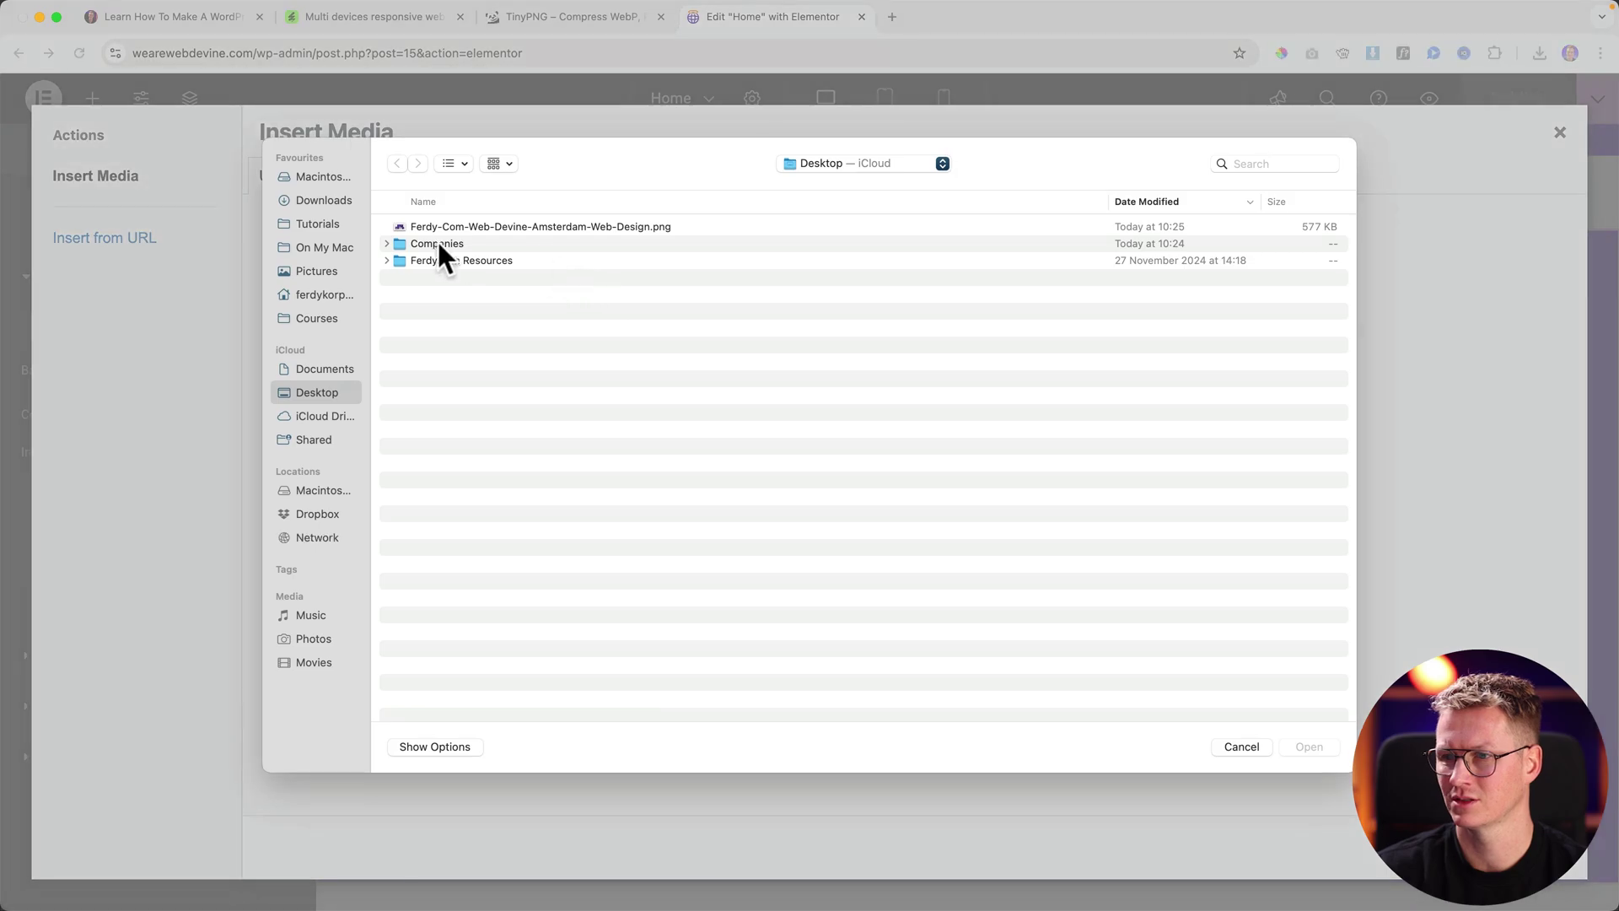
{"action": "left_click", "coordinate": [324, 200]}
{"action": "left_click", "coordinate": [1088, 223]}
{"action": "double_click", "coordinate": [642, 247]}
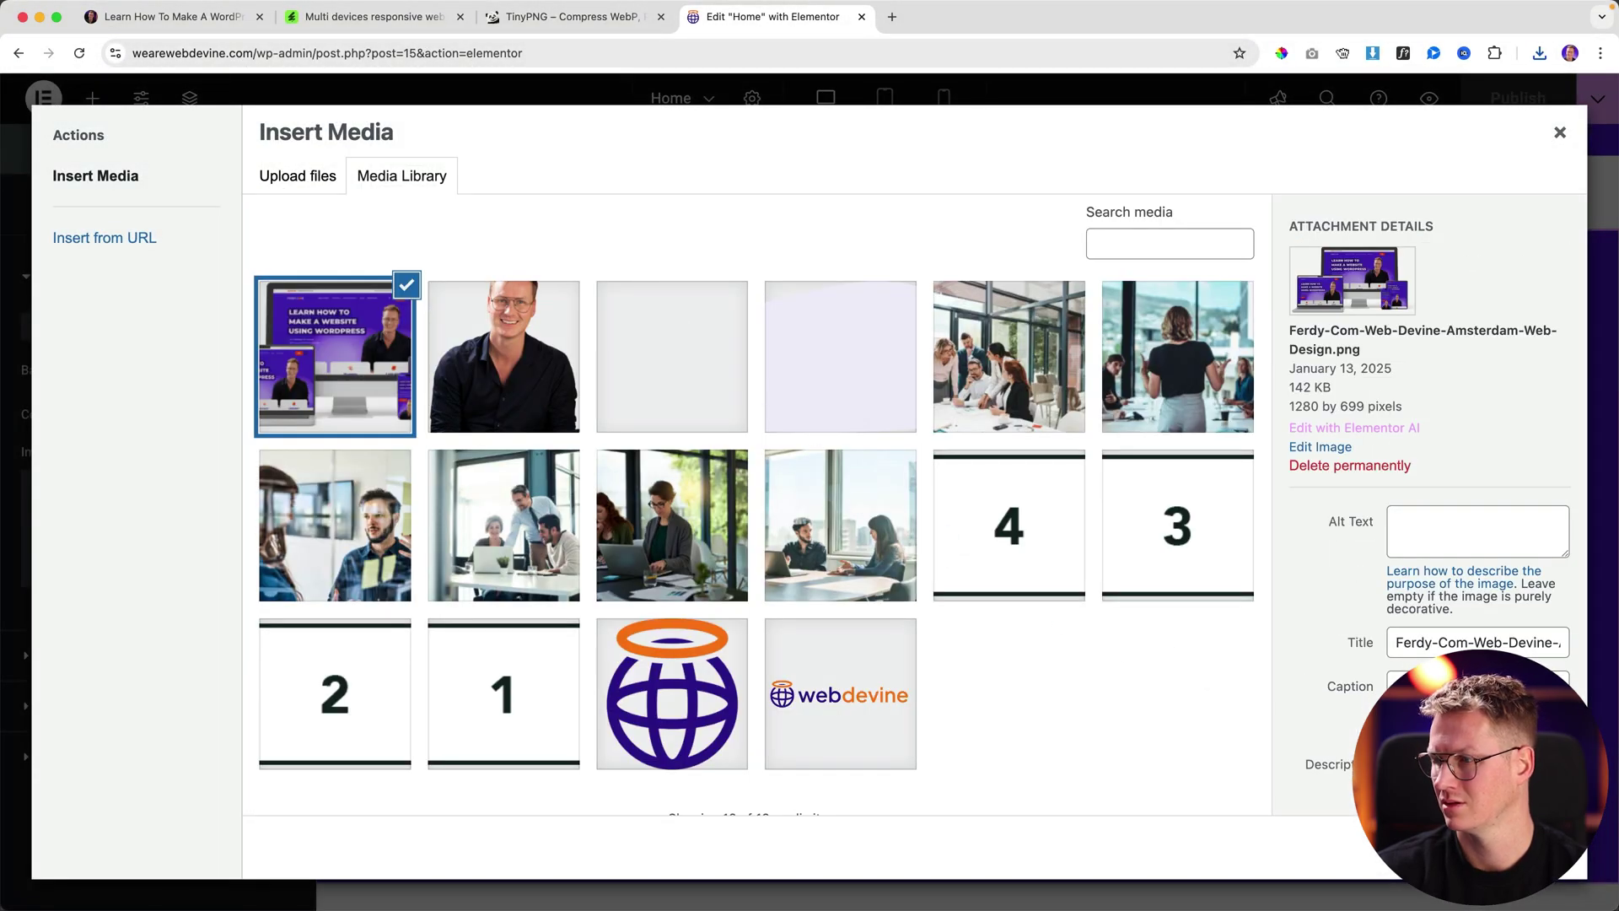
{"action": "left_click", "coordinate": [1518, 846]}
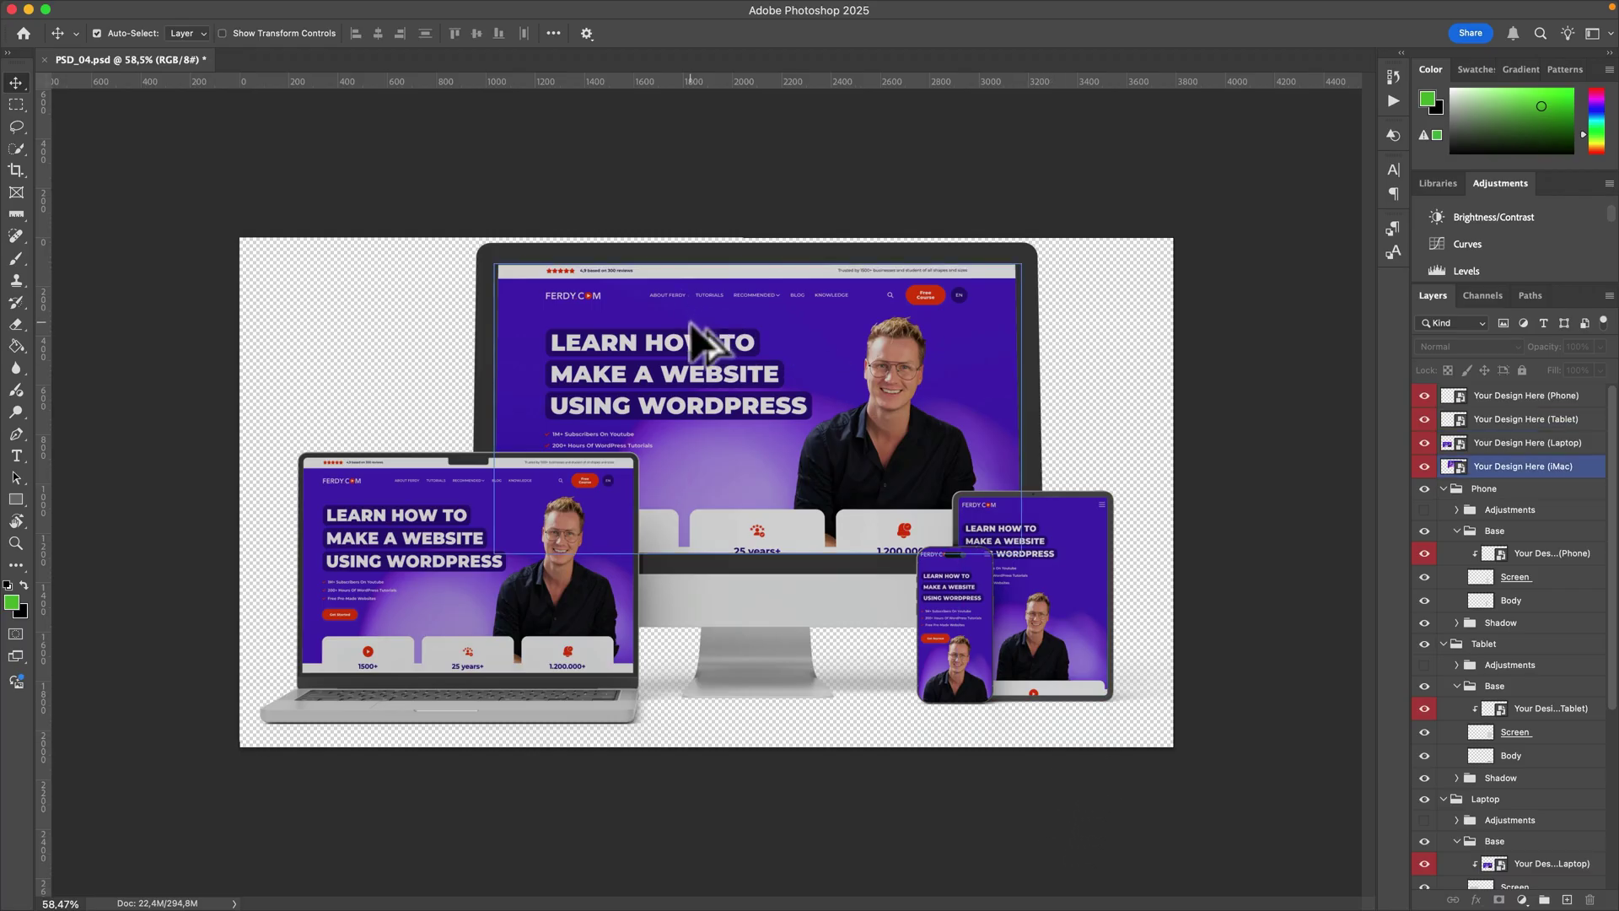
{"action": "scroll", "coordinate": [699, 330], "scroll_direction": "up", "scroll_amount": 5}
{"action": "scroll", "coordinate": [704, 333], "scroll_direction": "up", "scroll_amount": 3}
{"action": "scroll", "coordinate": [763, 367], "scroll_direction": "right", "scroll_amount": 5}
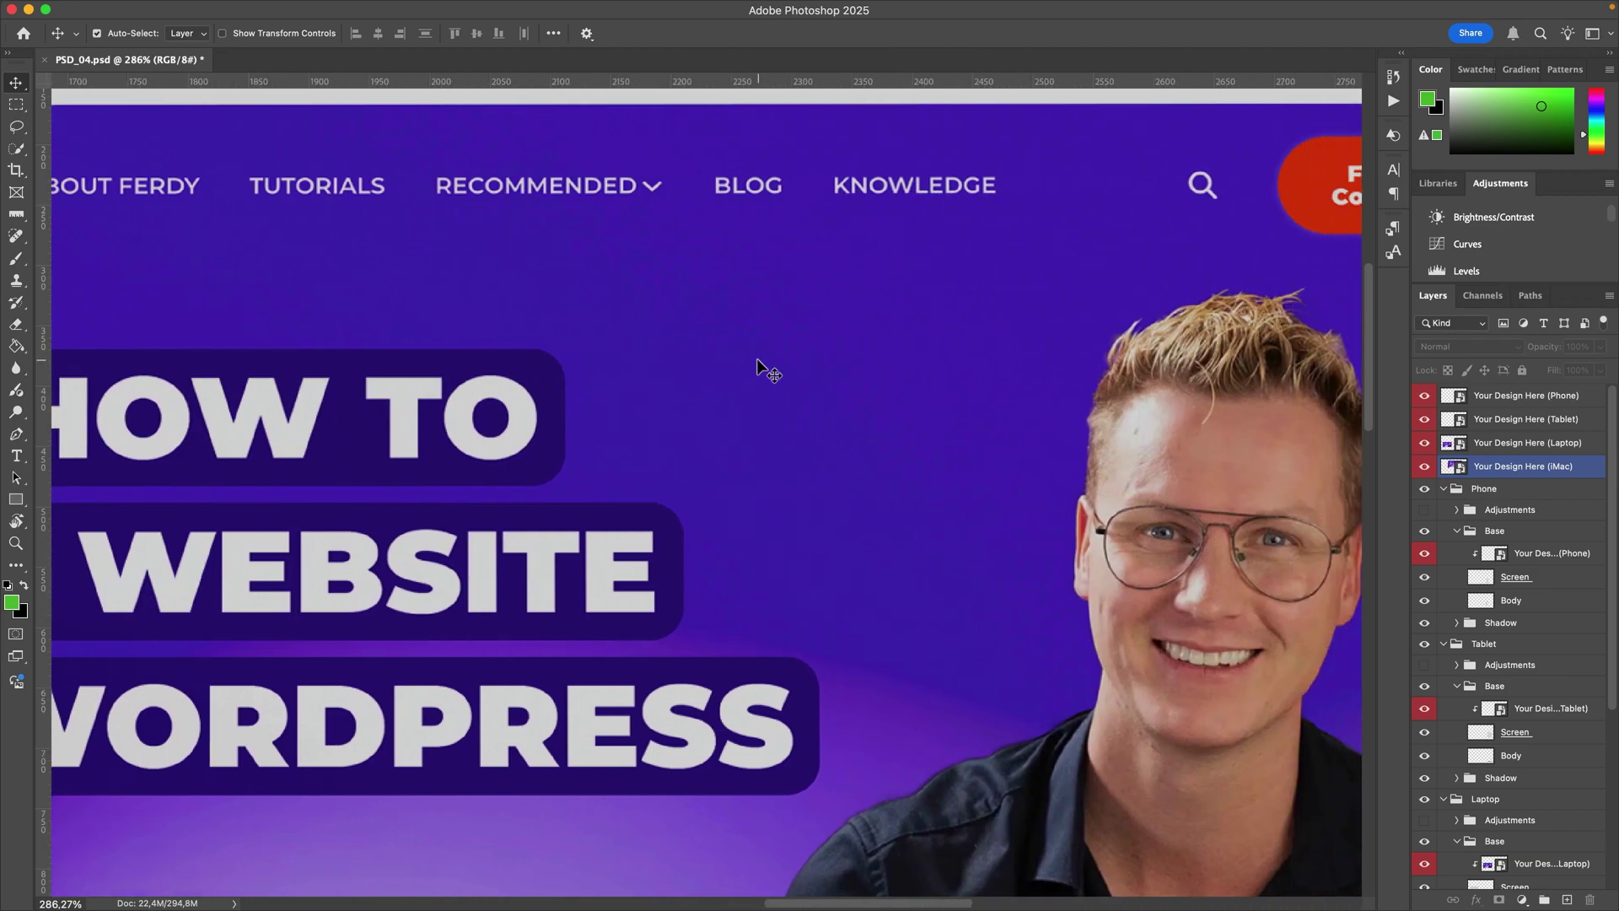
{"action": "scroll", "coordinate": [763, 367], "scroll_direction": "down", "scroll_amount": 6}
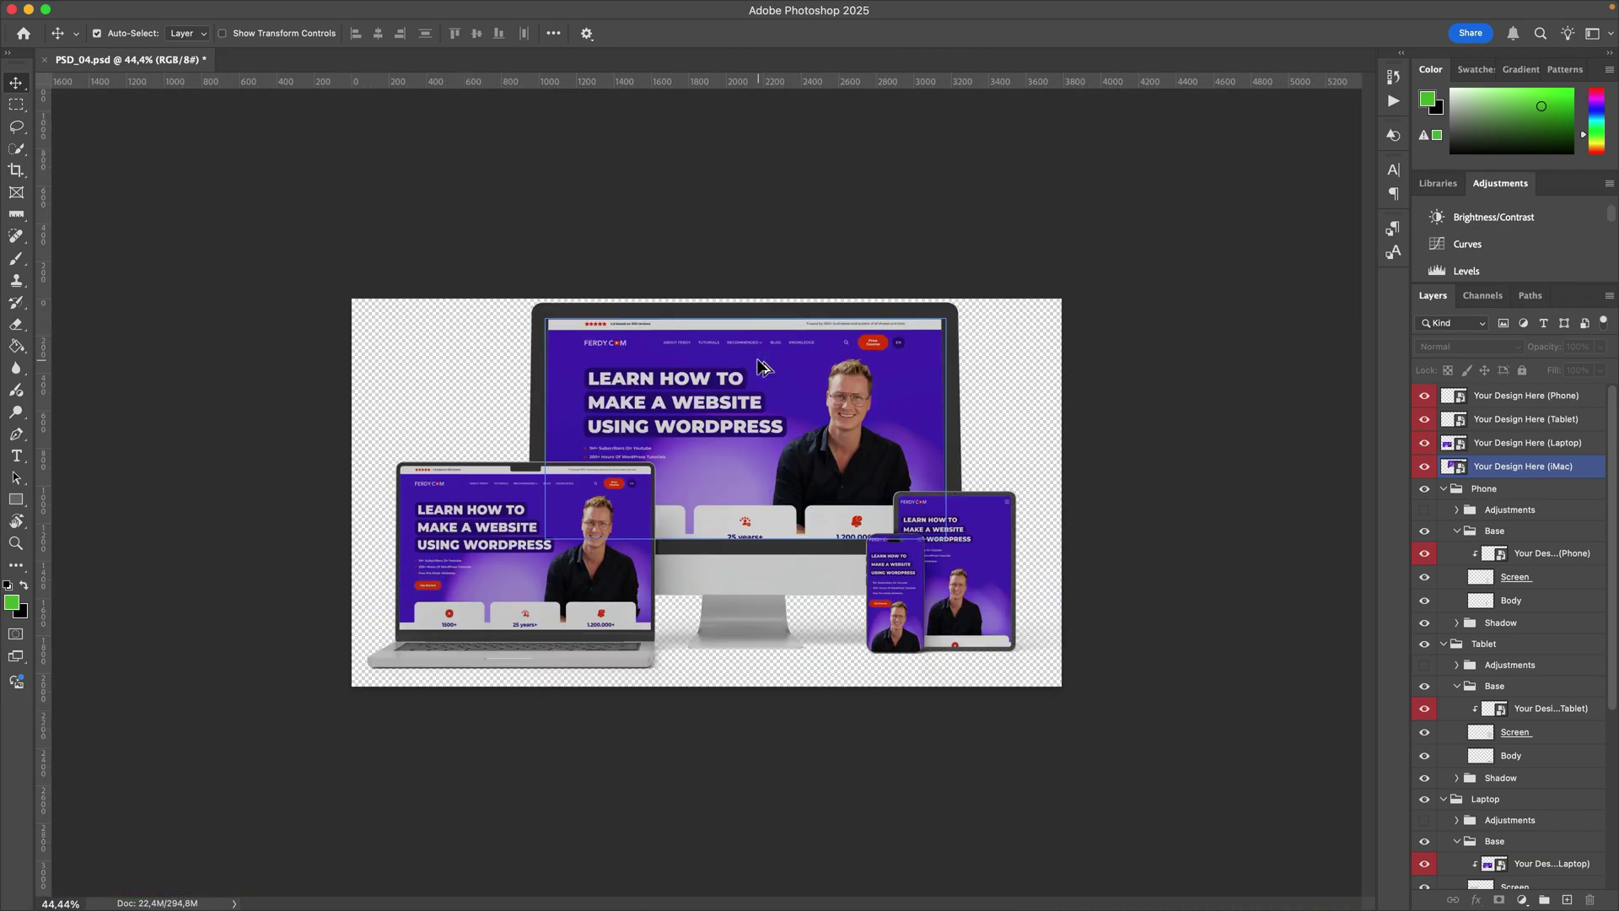
{"action": "scroll", "coordinate": [763, 367], "scroll_direction": "up", "scroll_amount": 3}
{"action": "scroll", "coordinate": [1167, 415], "scroll_direction": "up", "scroll_amount": 2}
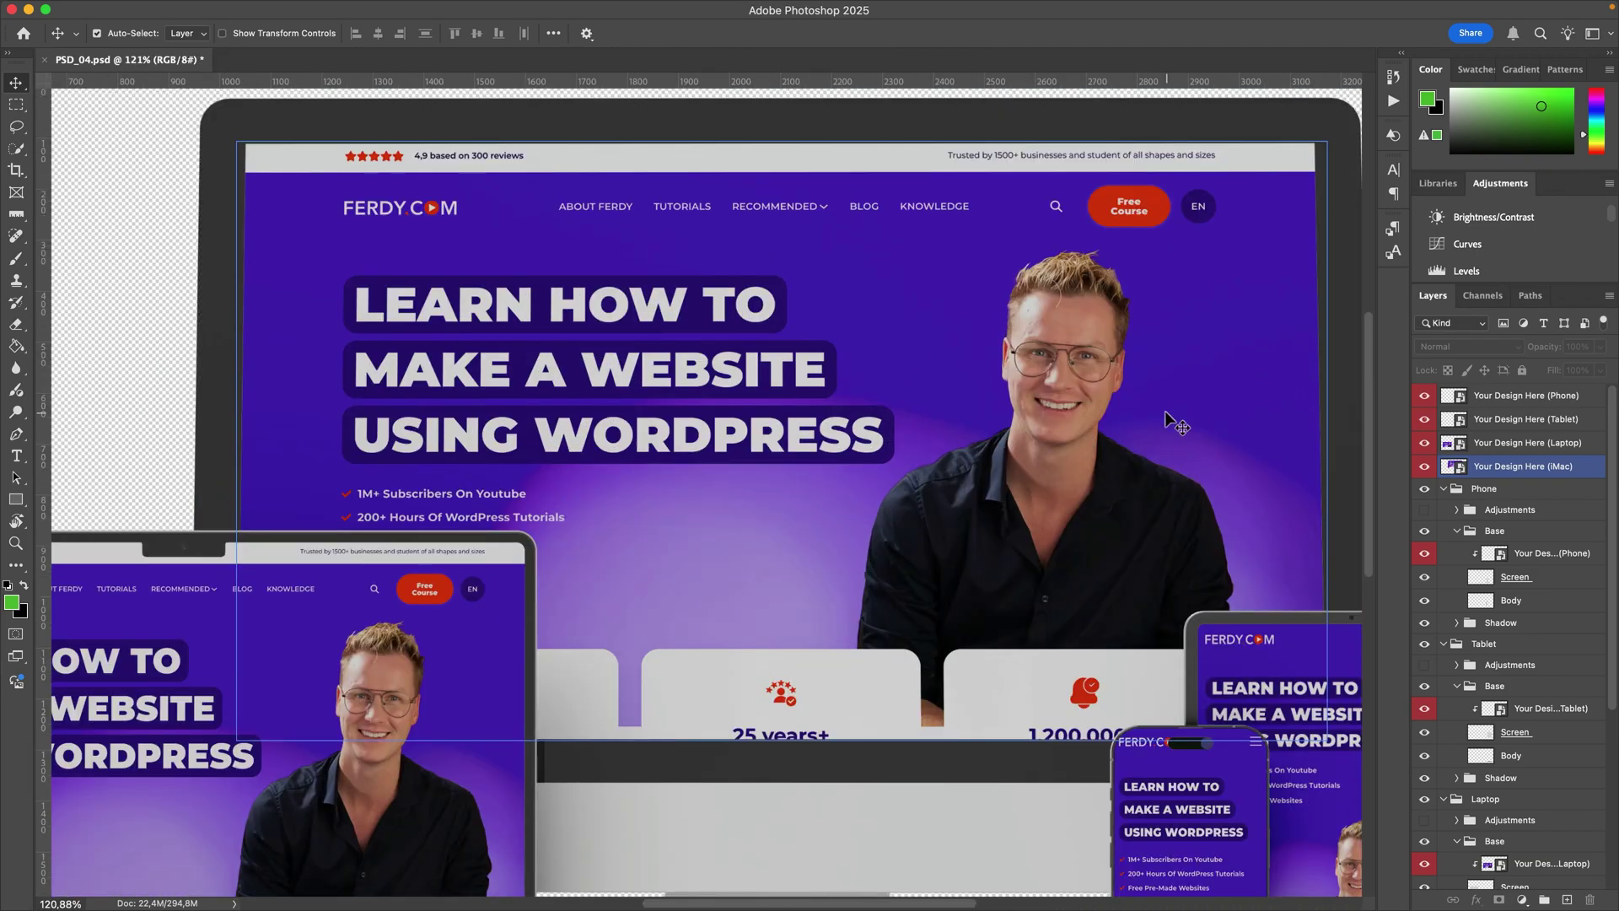
{"action": "scroll", "coordinate": [1121, 426], "scroll_direction": "down", "scroll_amount": 6}
{"action": "left_click", "coordinate": [1491, 398]}
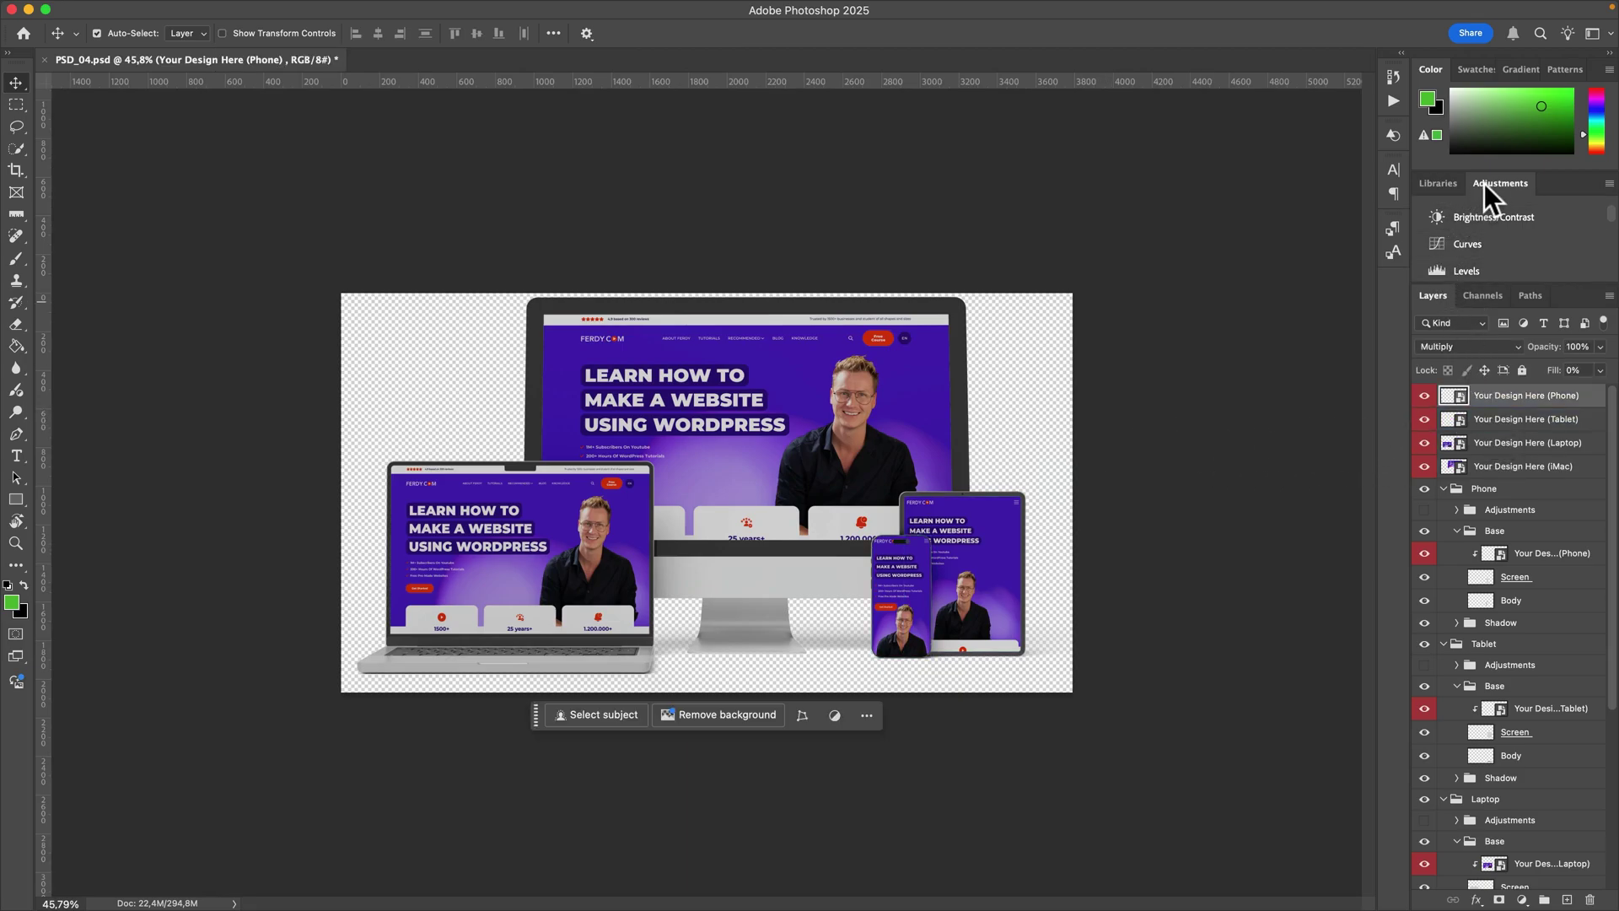
Step: Add a Levels adjustment layer with the white point at 217 and midtones at 0.82
{"action": "left_click", "coordinate": [577, 10]}
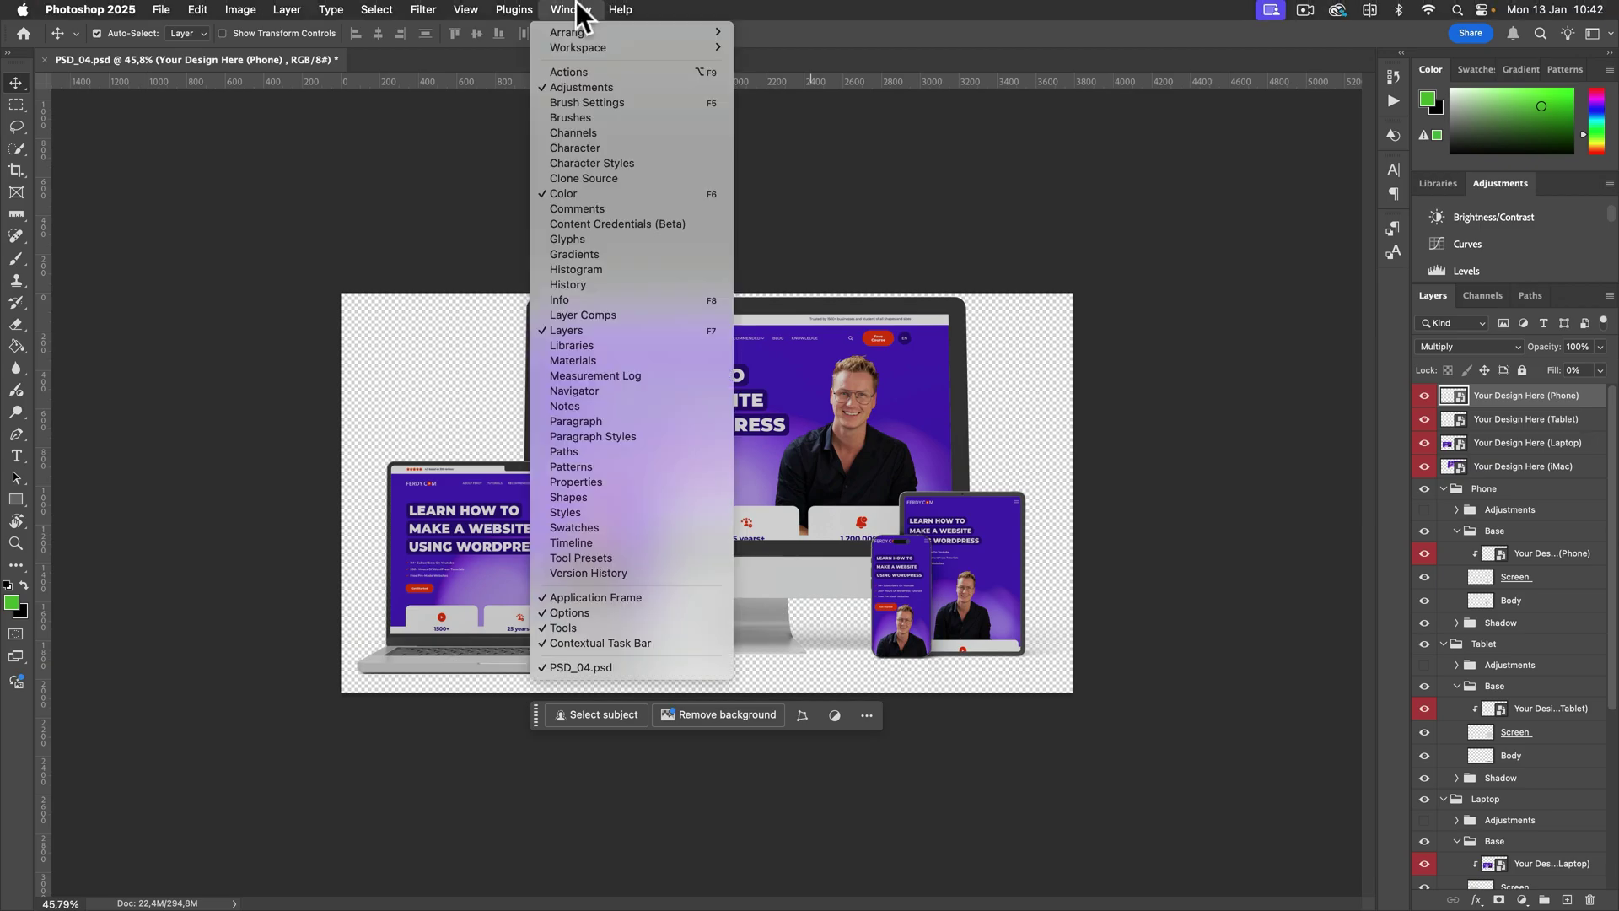
{"action": "left_click", "coordinate": [1497, 248]}
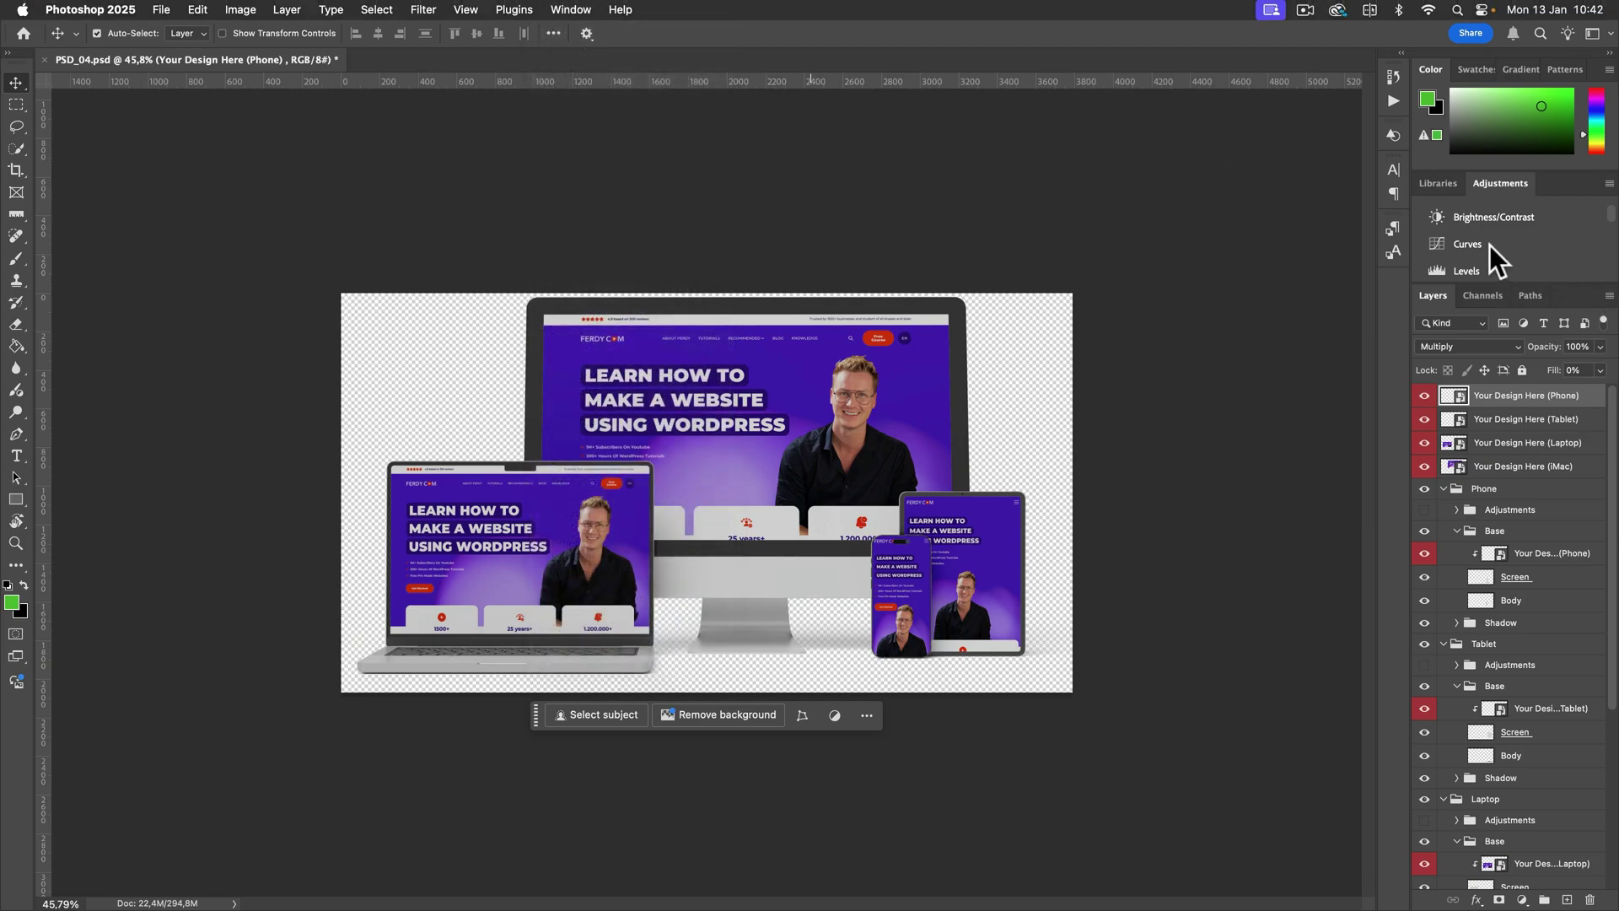
{"action": "left_click", "coordinate": [1462, 271]}
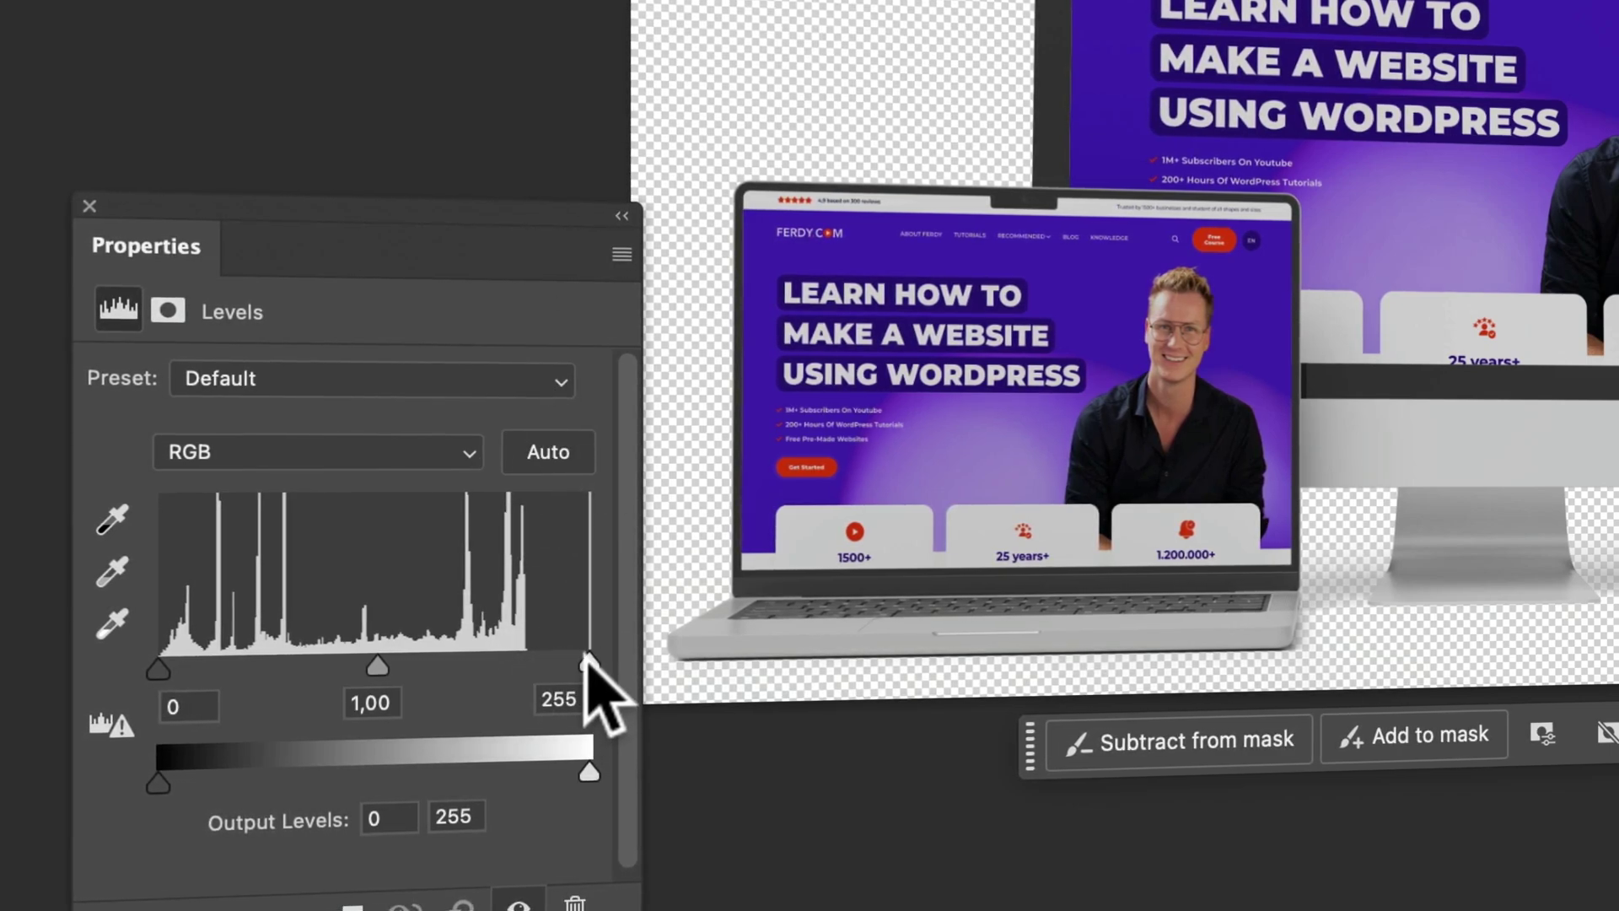
{"action": "left_click_drag", "start_coordinate": [587, 660], "coordinate": [530, 663]}
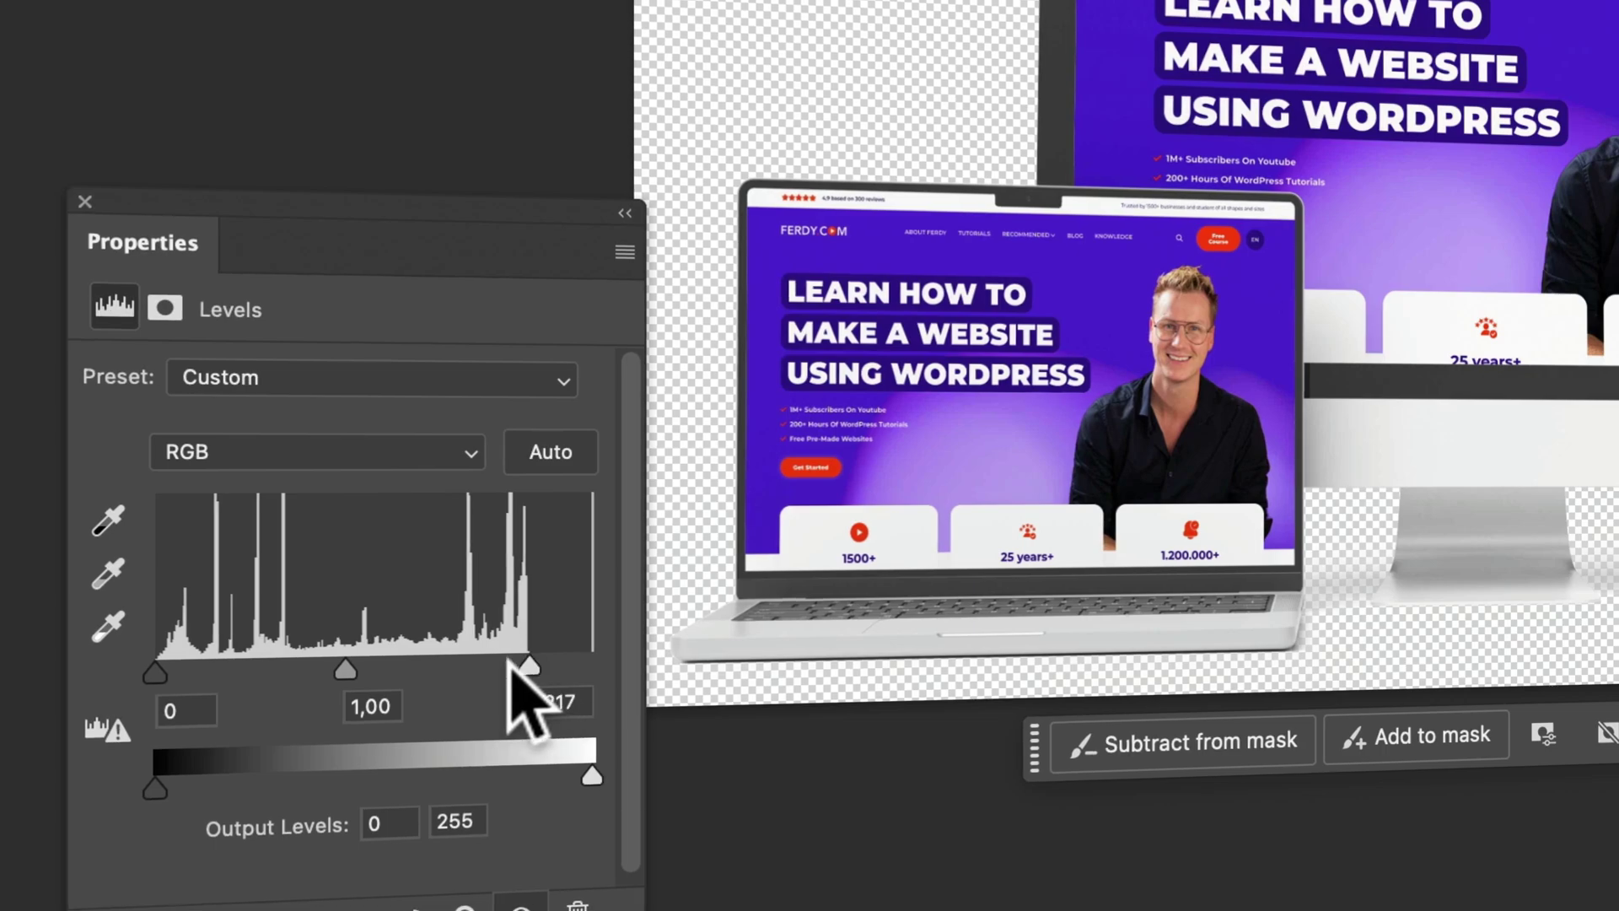
{"action": "left_click_drag", "start_coordinate": [346, 667], "coordinate": [370, 670]}
{"action": "scroll", "coordinate": [1248, 329], "scroll_direction": "up", "scroll_amount": 5}
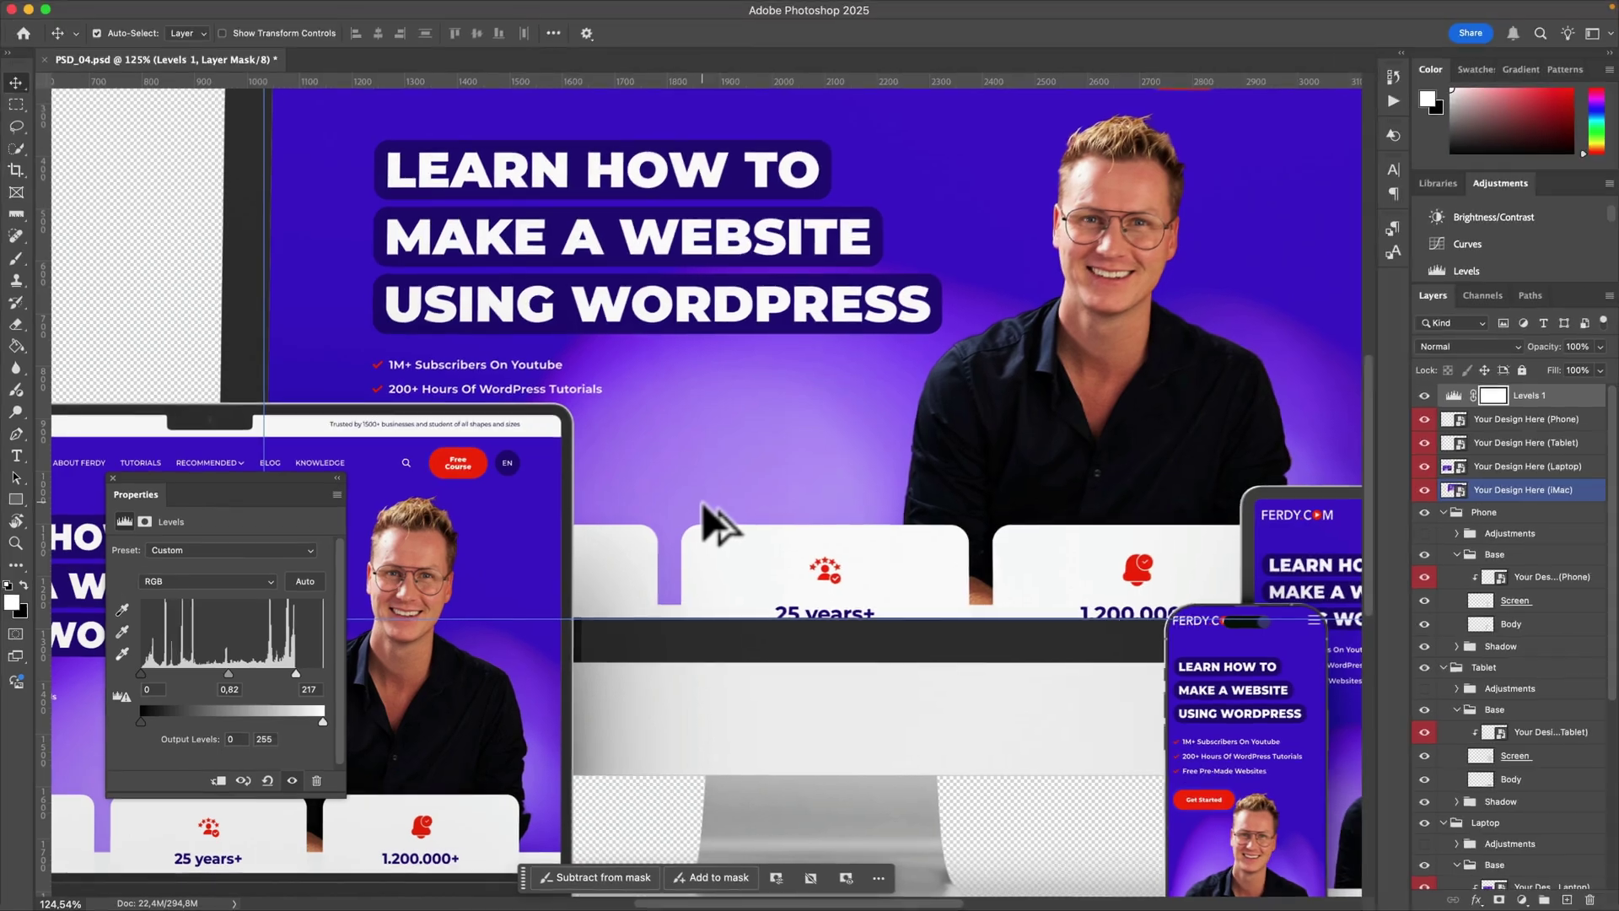
{"action": "scroll", "coordinate": [708, 511], "scroll_direction": "down", "scroll_amount": 5}
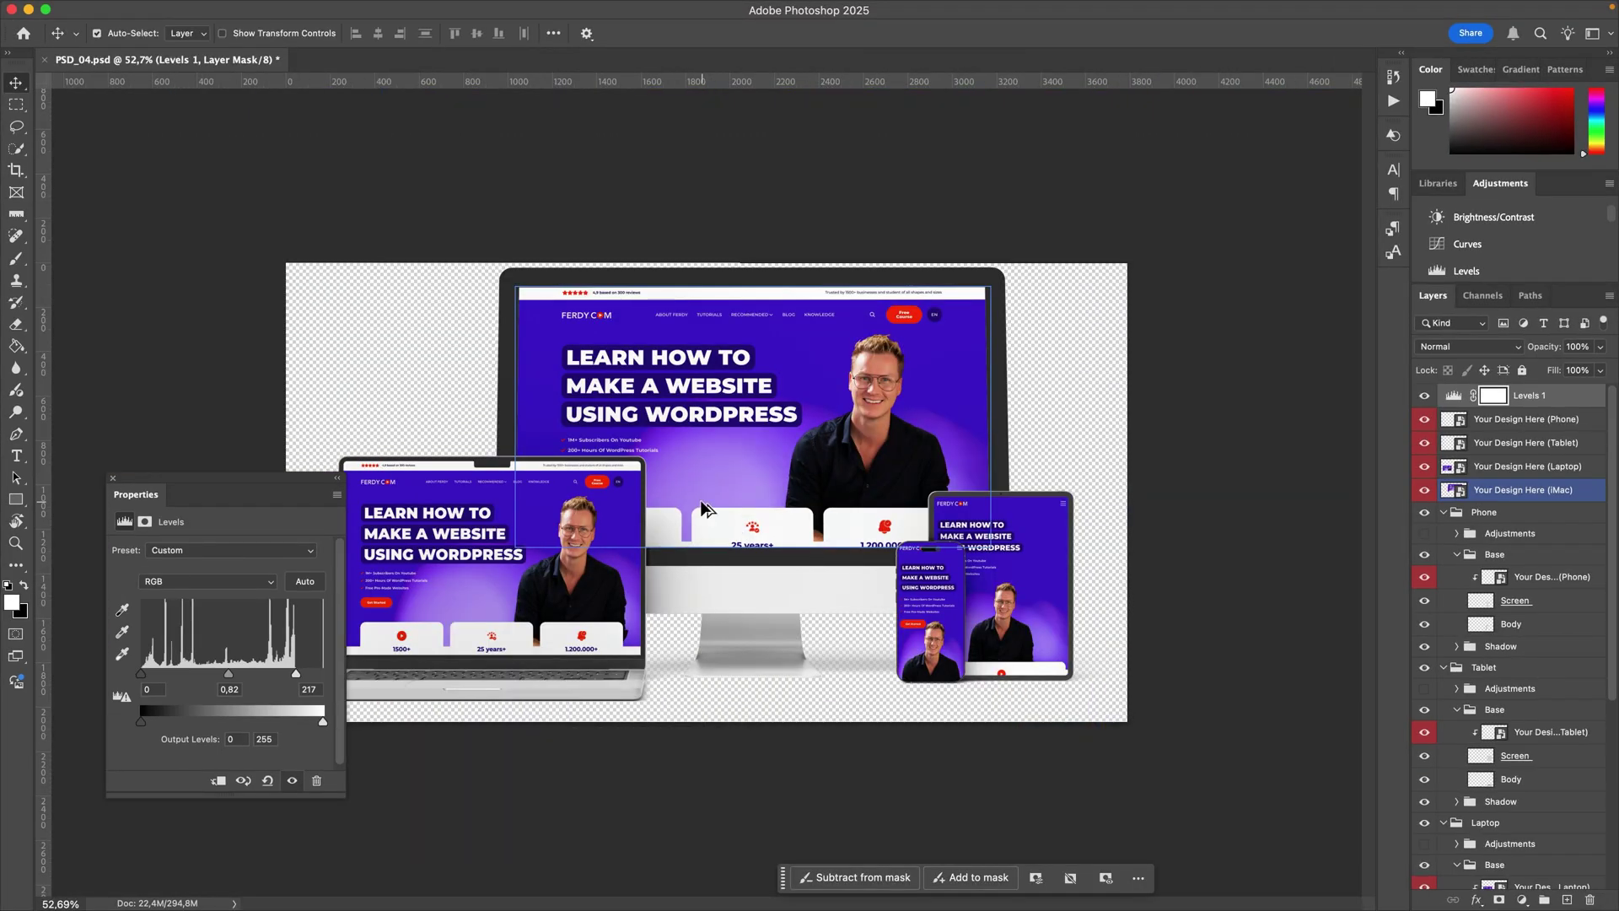